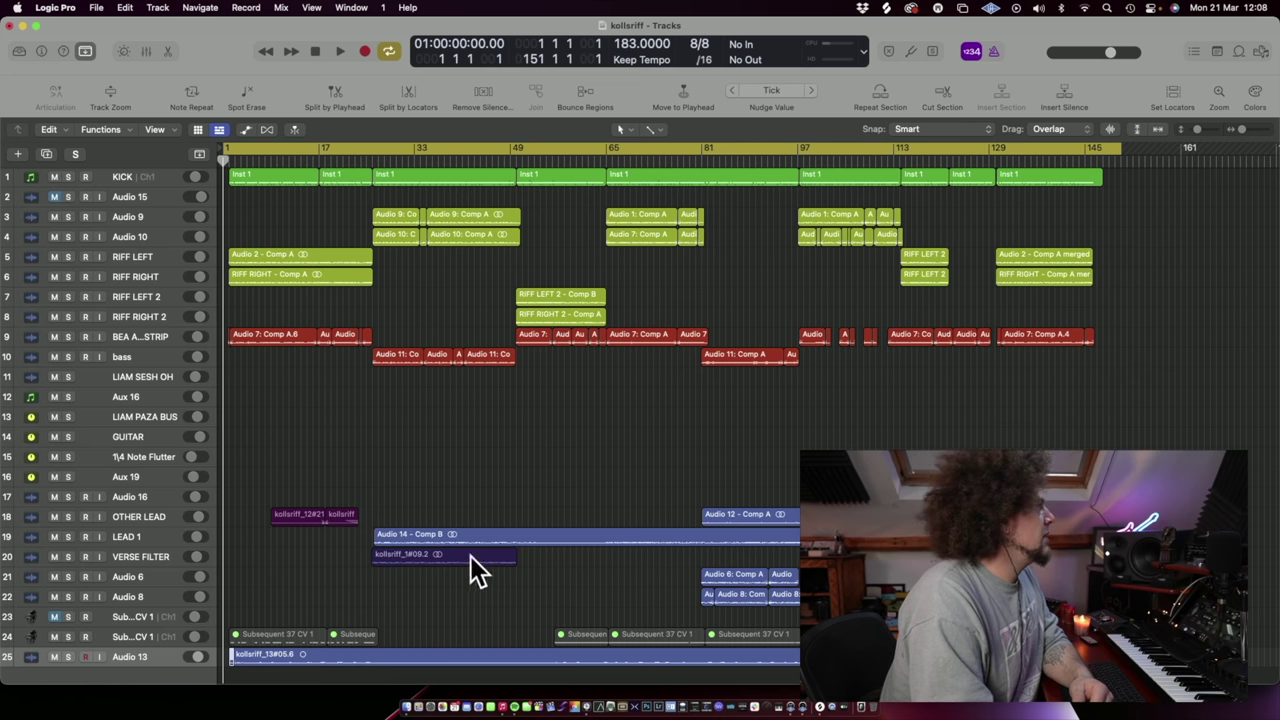
Step: Look over the whole arrangement from the KICK track to Audio 13 and start playback from the beginning
scroll(355, 562, down, 2)
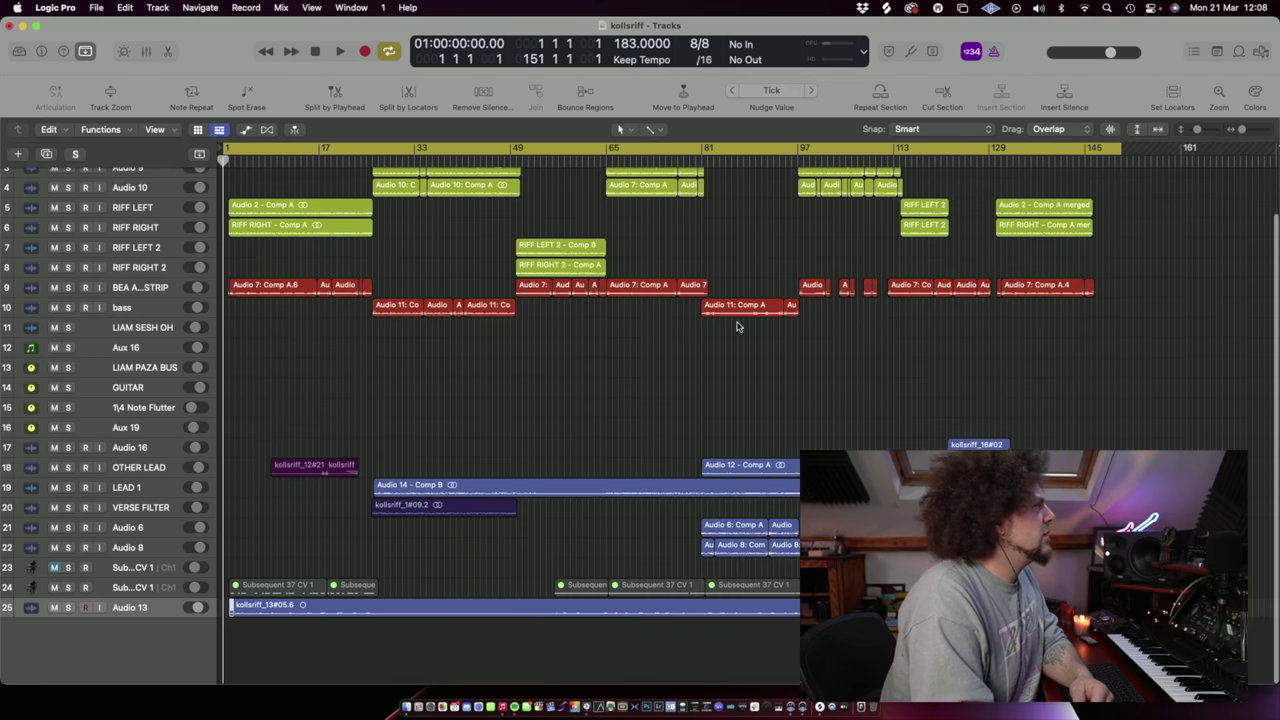
scroll(740, 568, up, 2)
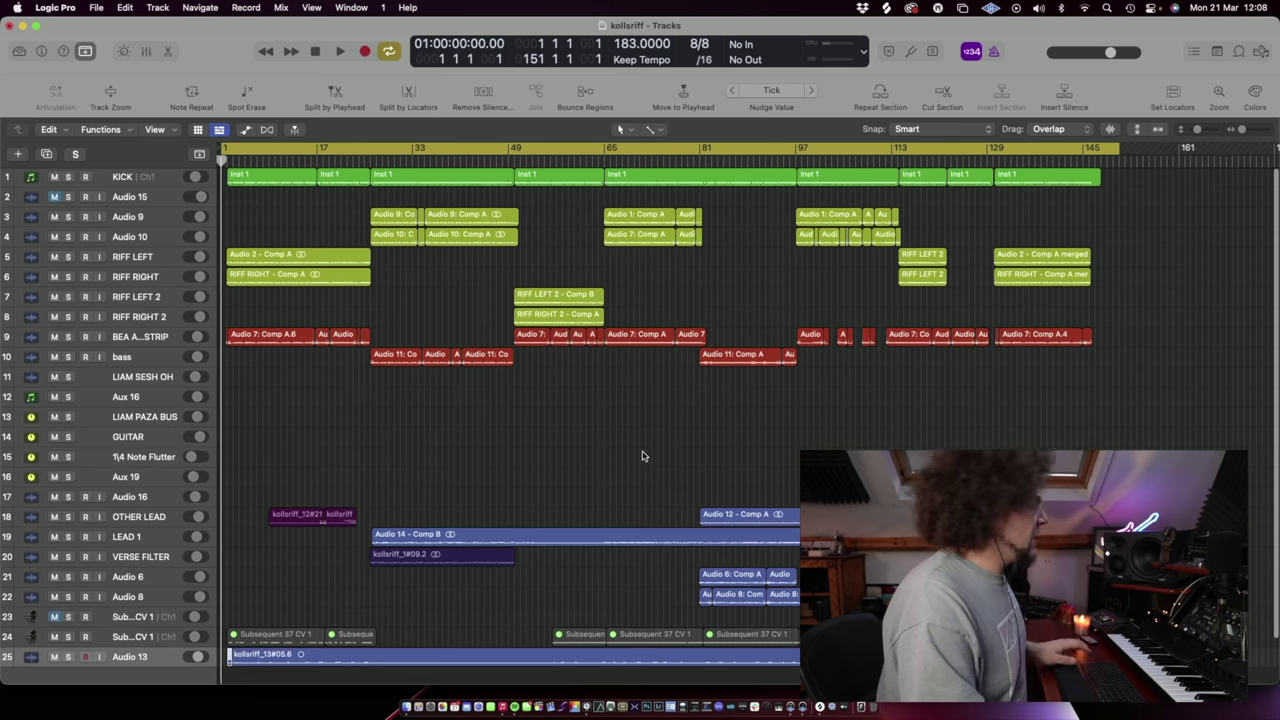
scroll(649, 465, up, 2)
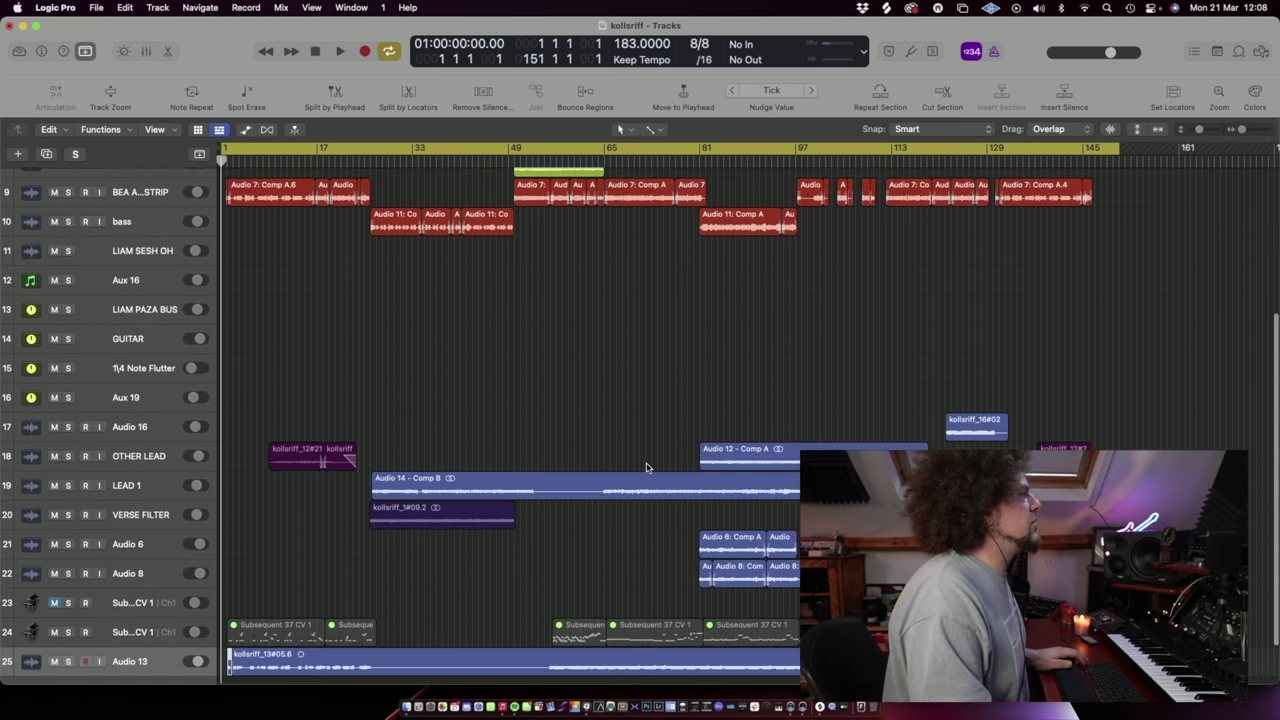
scroll(646, 467, up, 8)
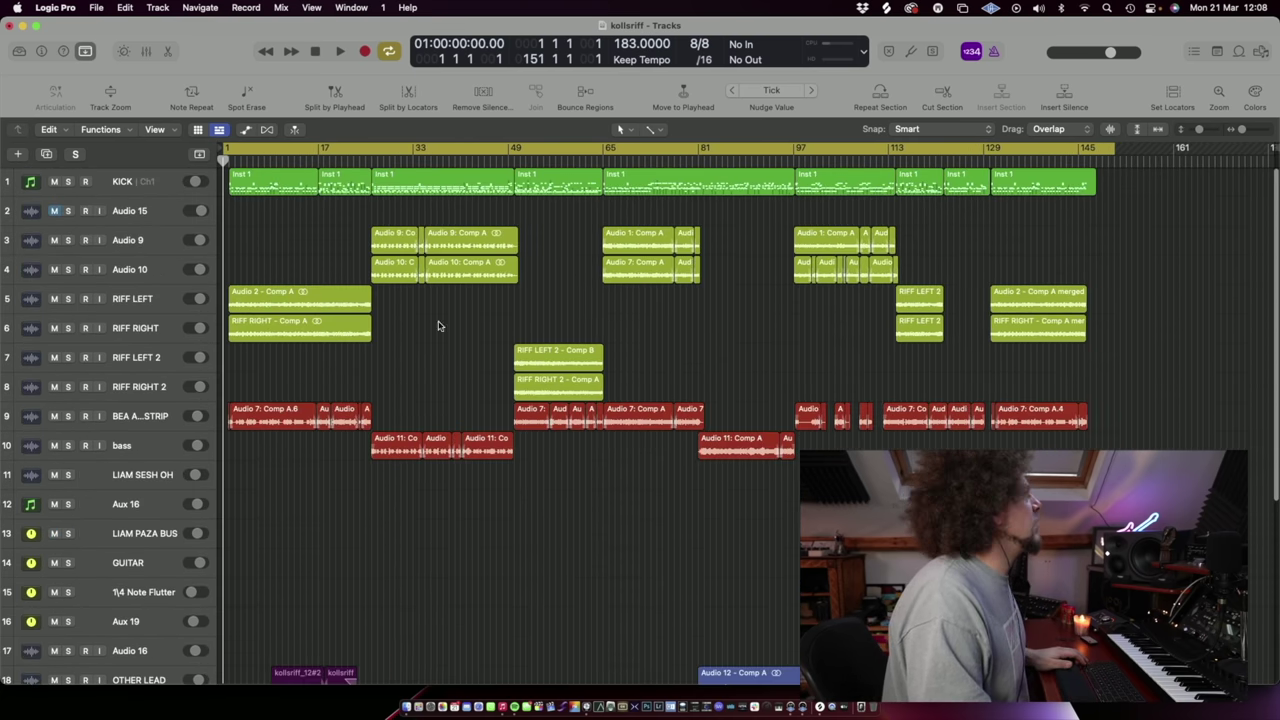
scroll(424, 458, down, 2)
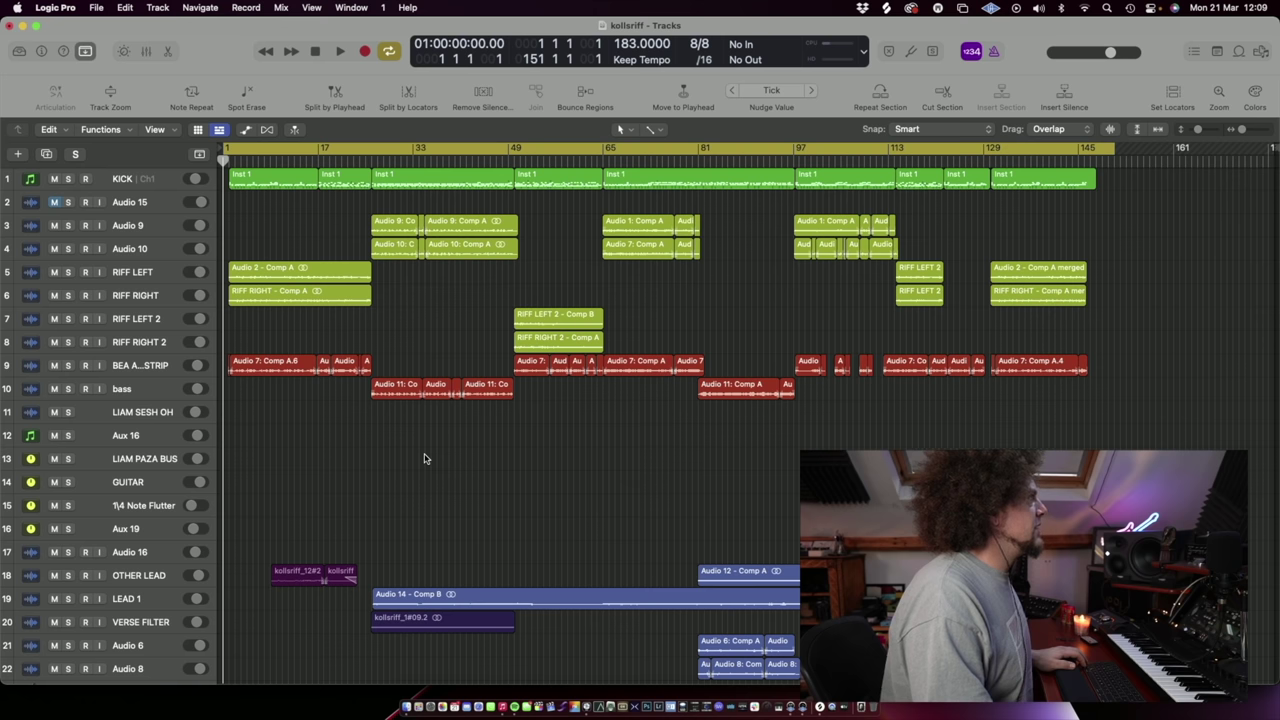
scroll(397, 446, up, 2)
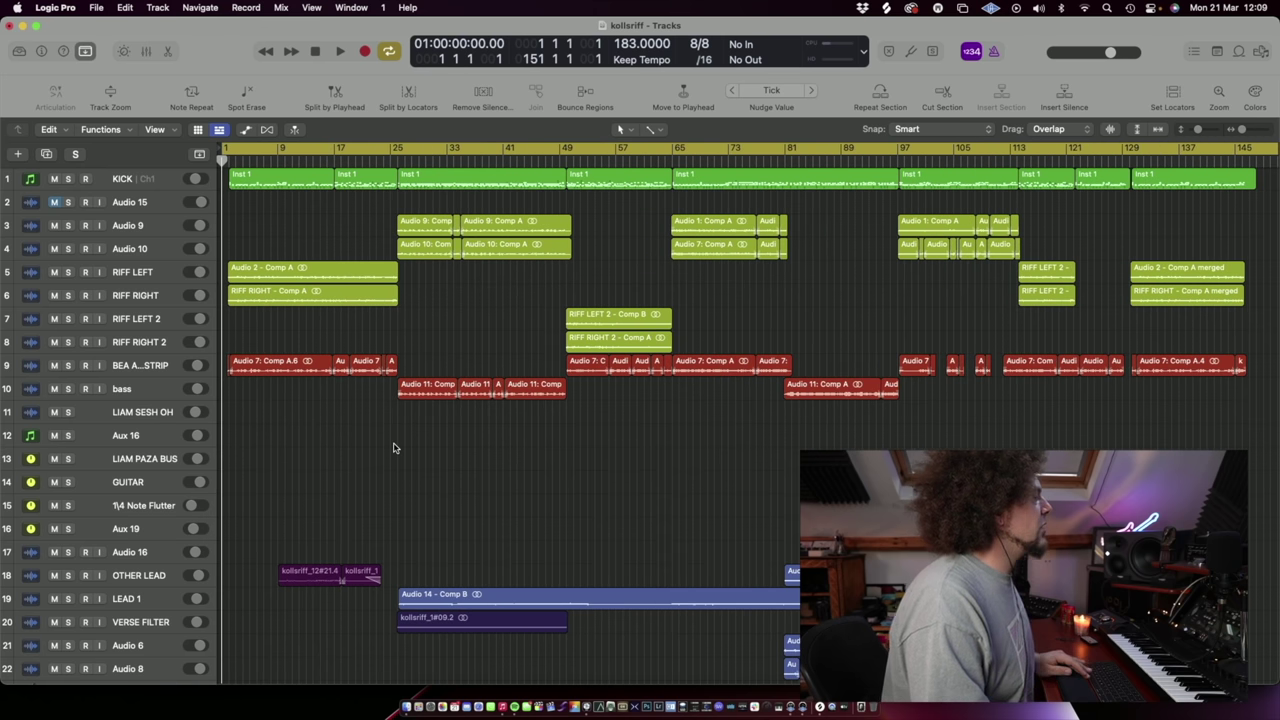
key(space)
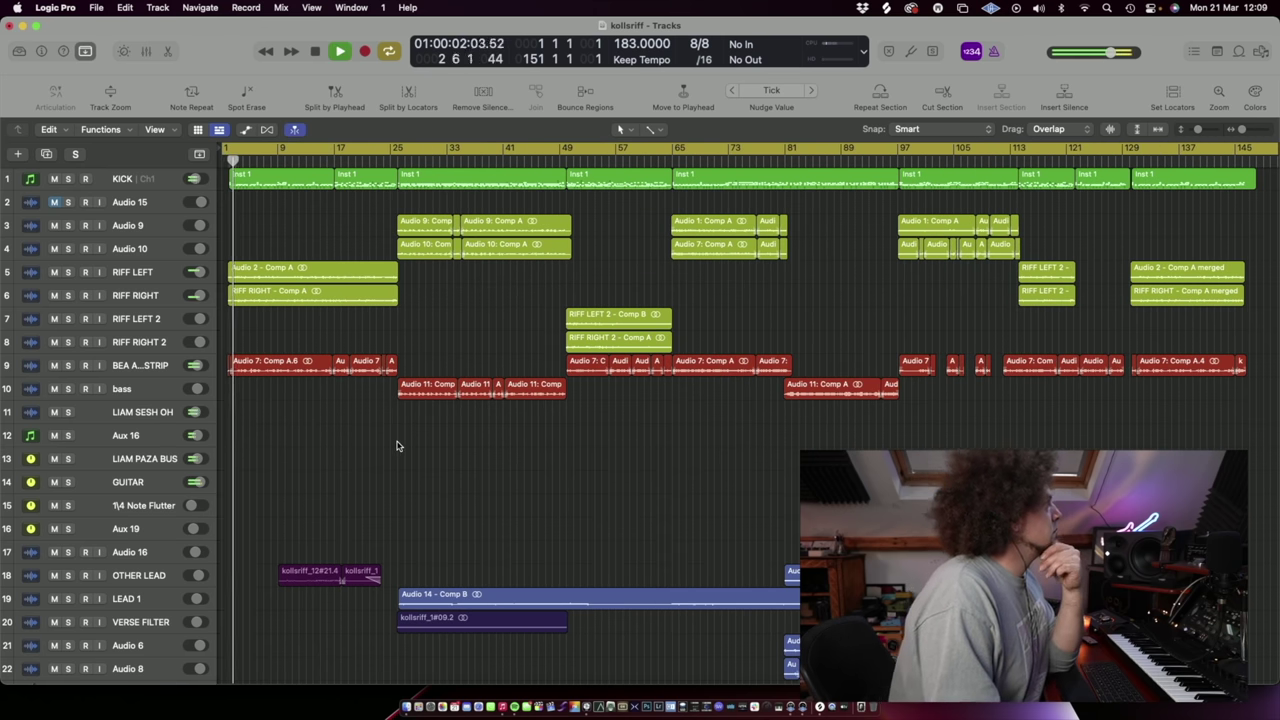
Step: Inspect the mixer's channel strips, including the KICK and its aux channels, during playback, and return to the arrangement
key(x)
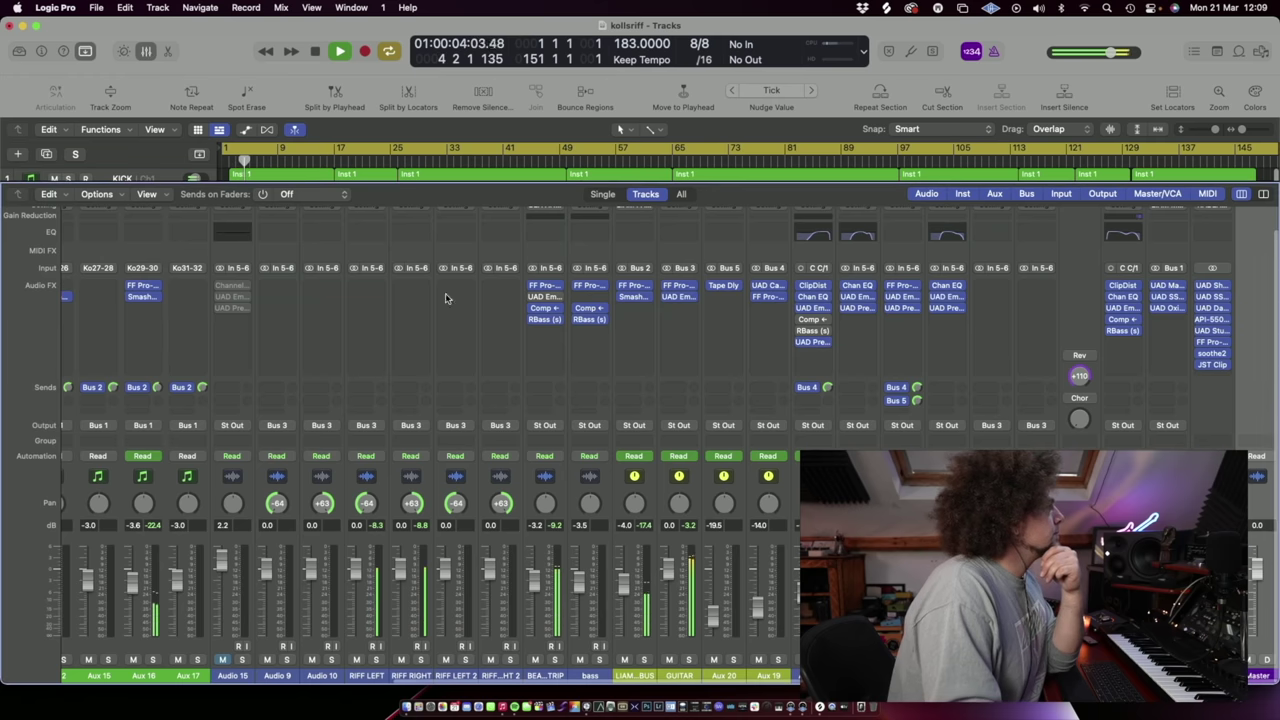
scroll(515, 348, left, 8)
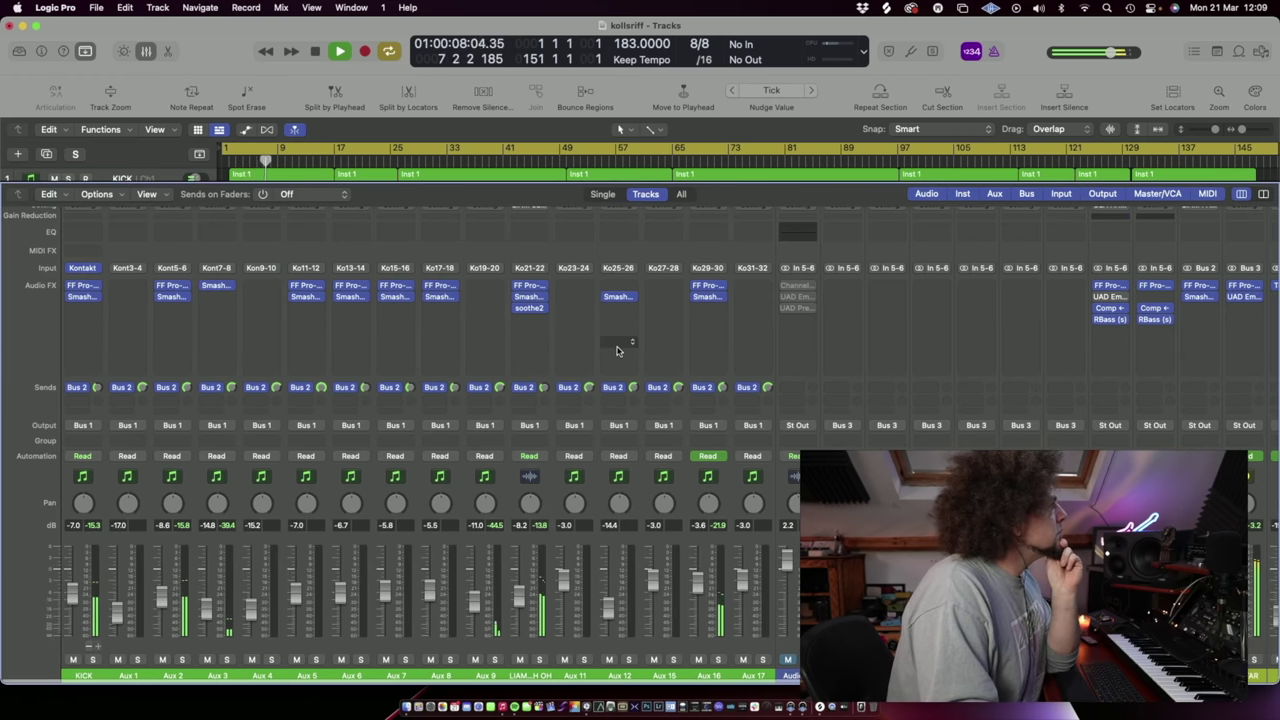
scroll(617, 348, right, 4)
key(x)
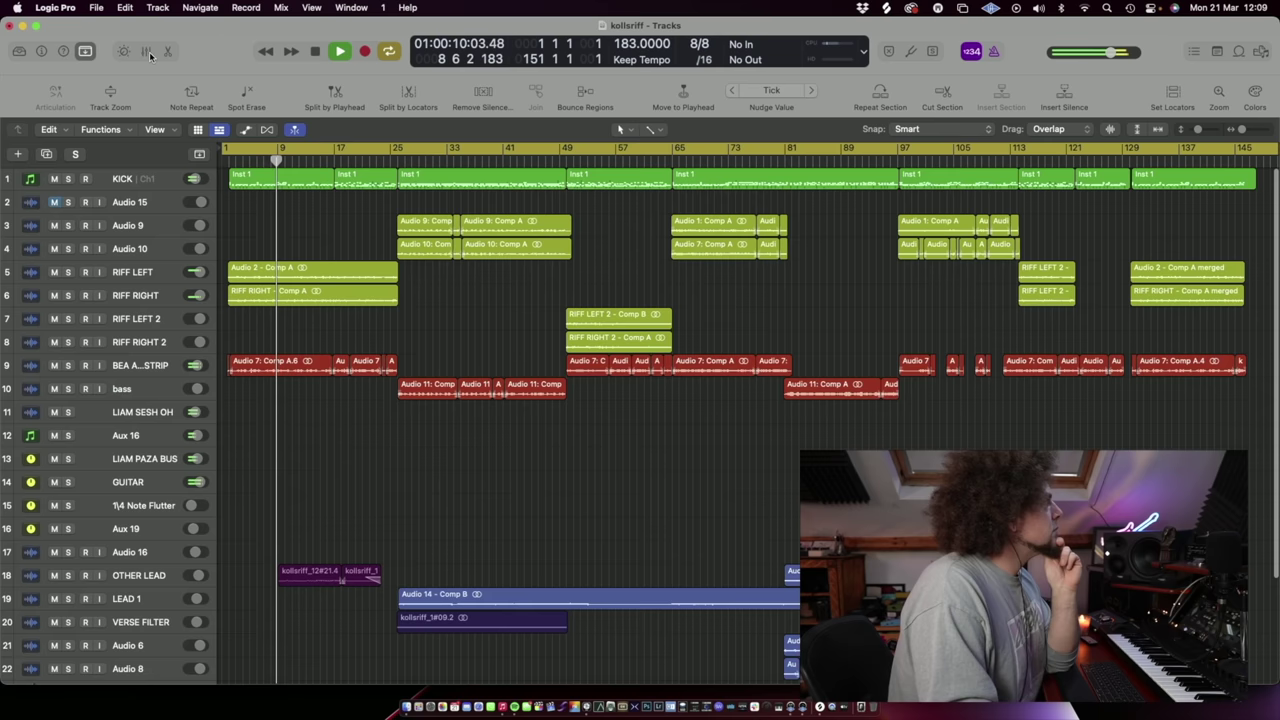
Step: Solo the RIFF LEFT and RIFF RIGHT tracks to hear them on their own, and clear the solos
scroll(370, 296, up, 6)
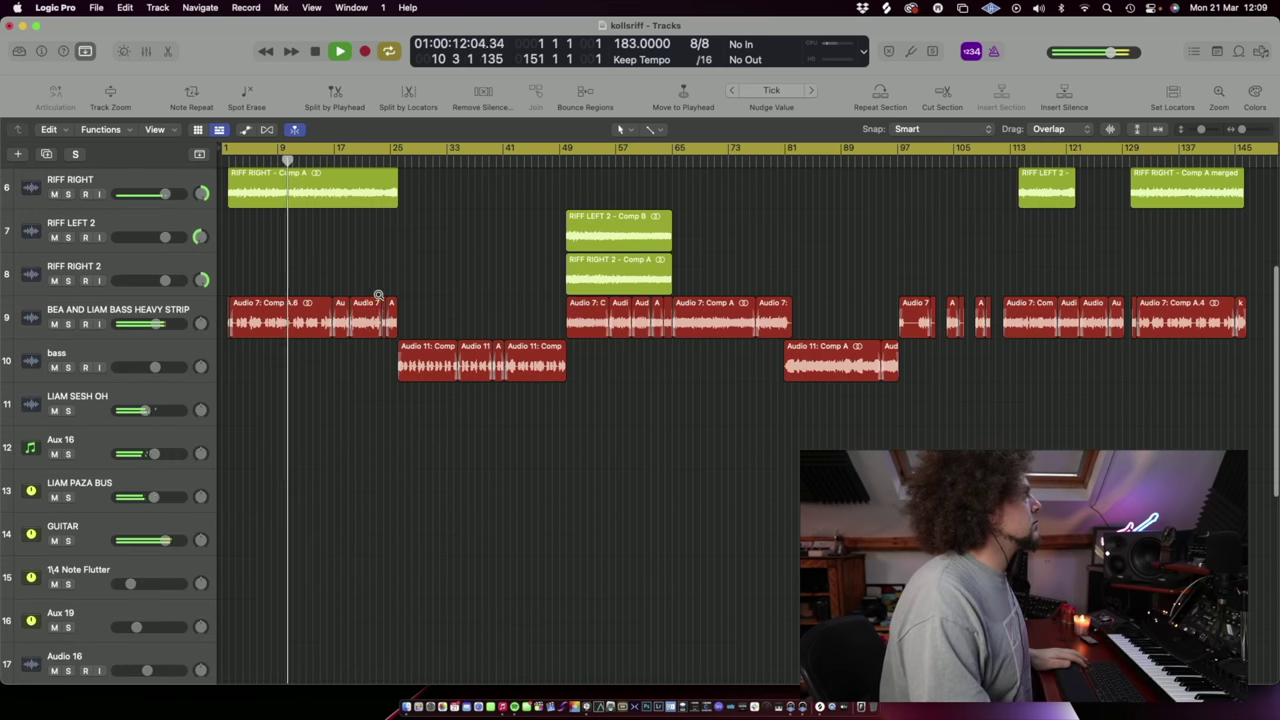
scroll(378, 295, up, 3)
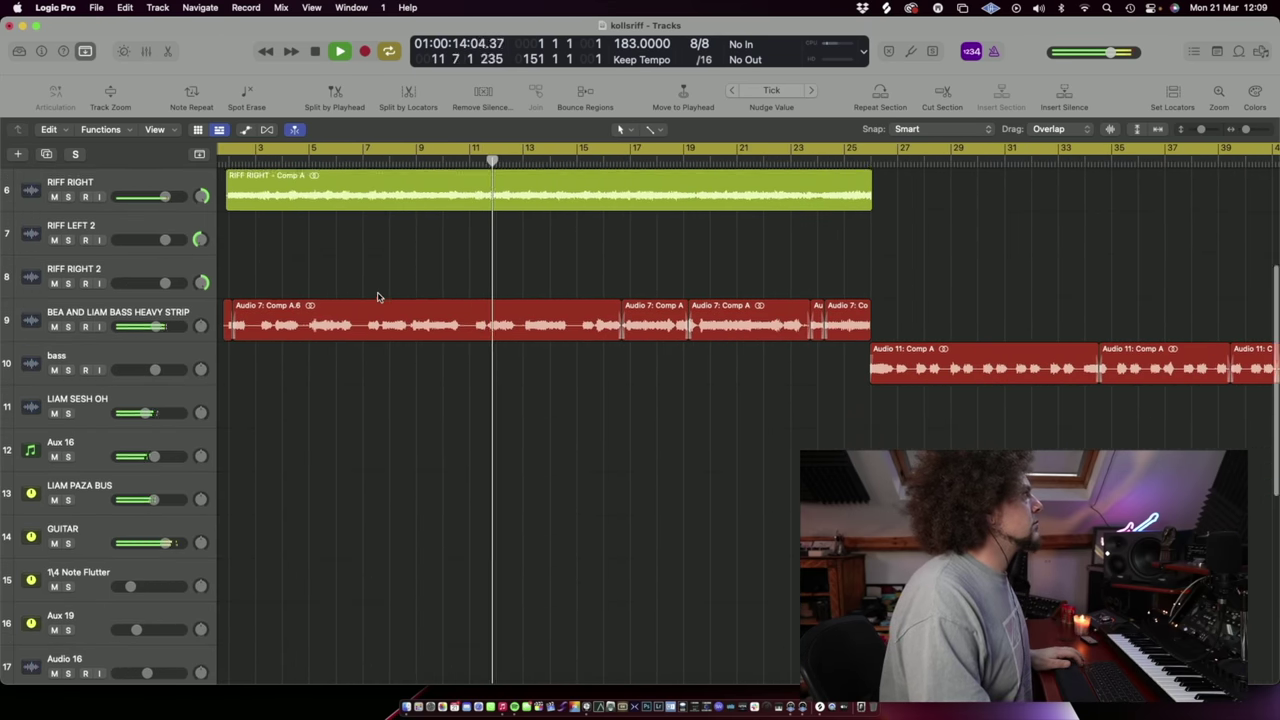
scroll(378, 297, up, 5)
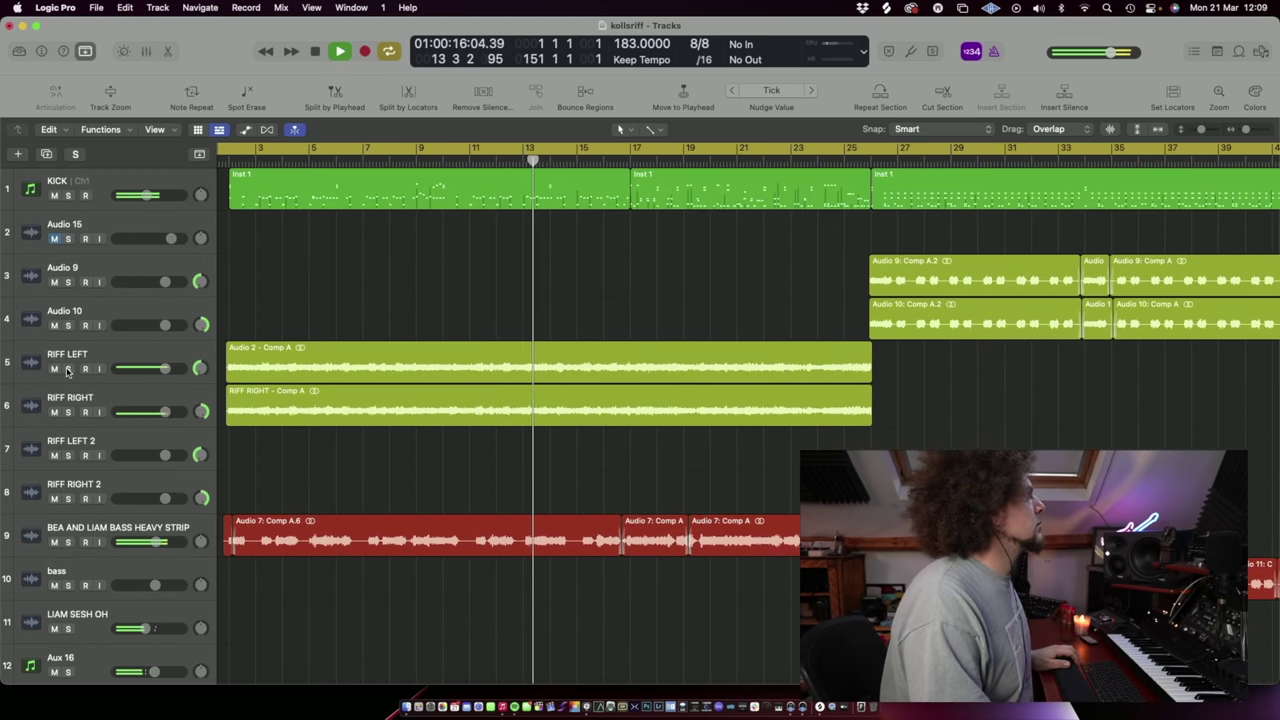
click(67, 369)
click(66, 412)
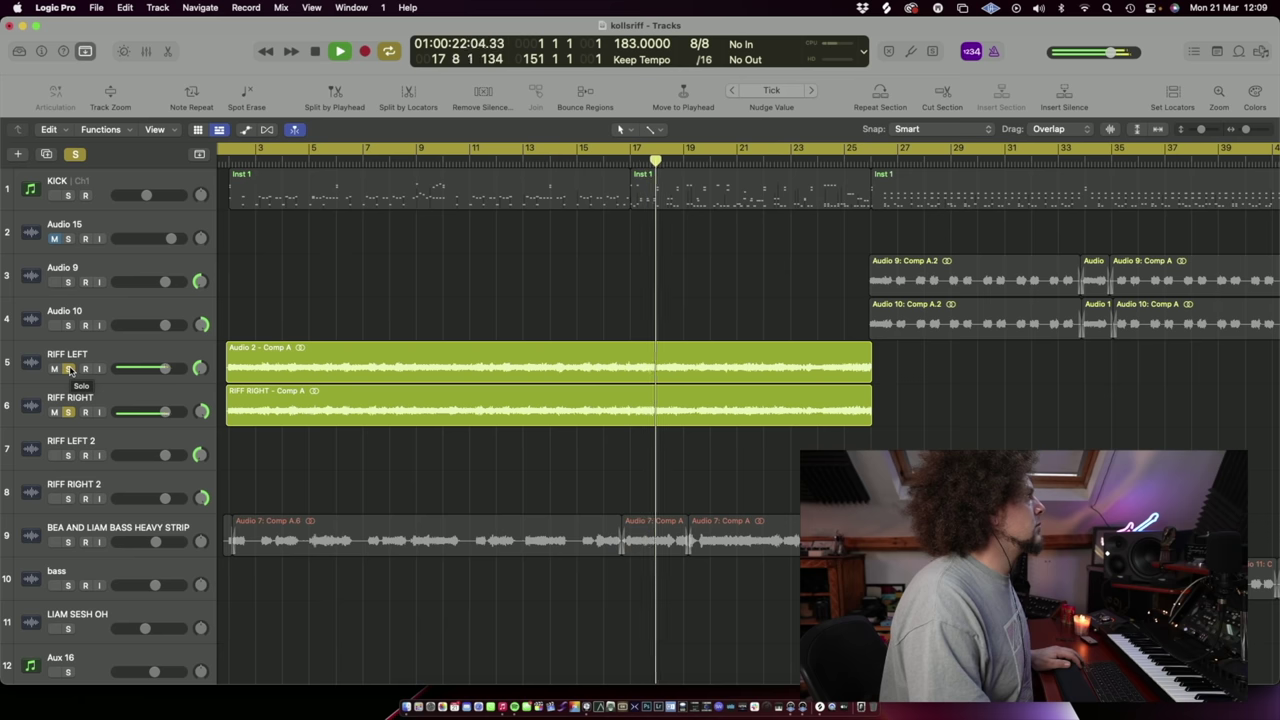
click(75, 154)
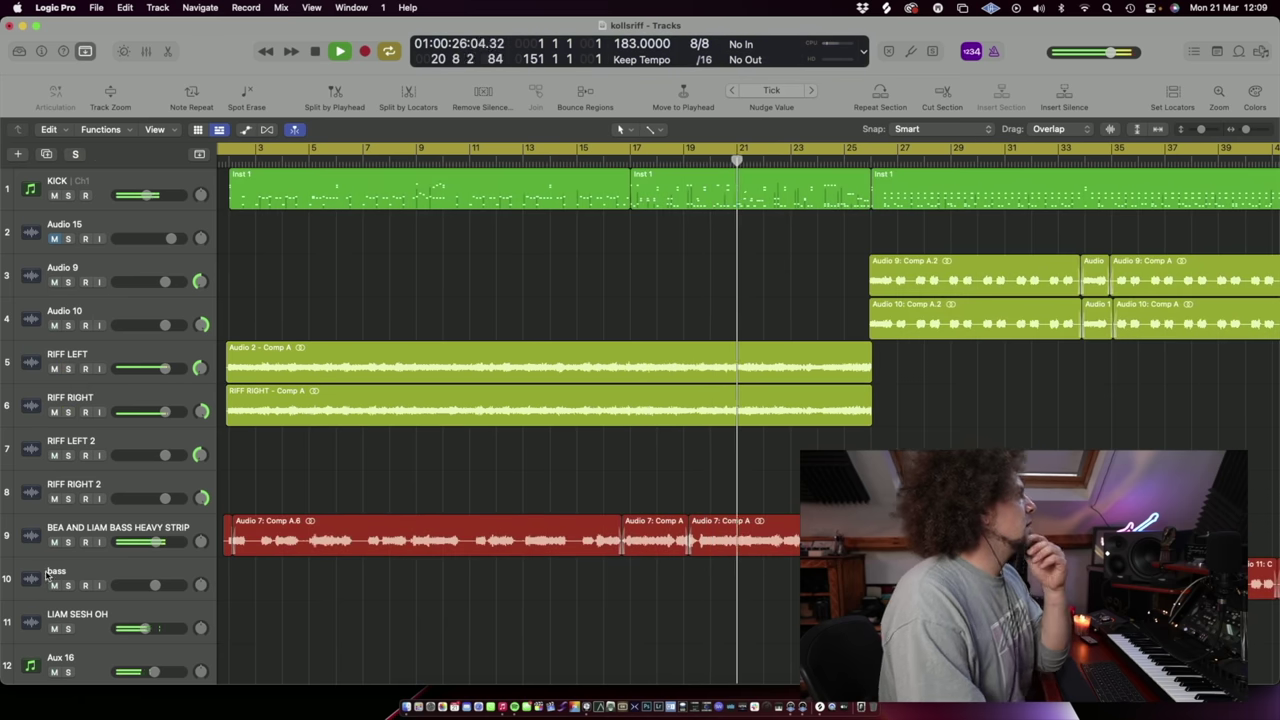
Step: Solo BEA AND LIAM BASS HEAVY STRIP for a listen, unsolo it and stop playback
click(67, 542)
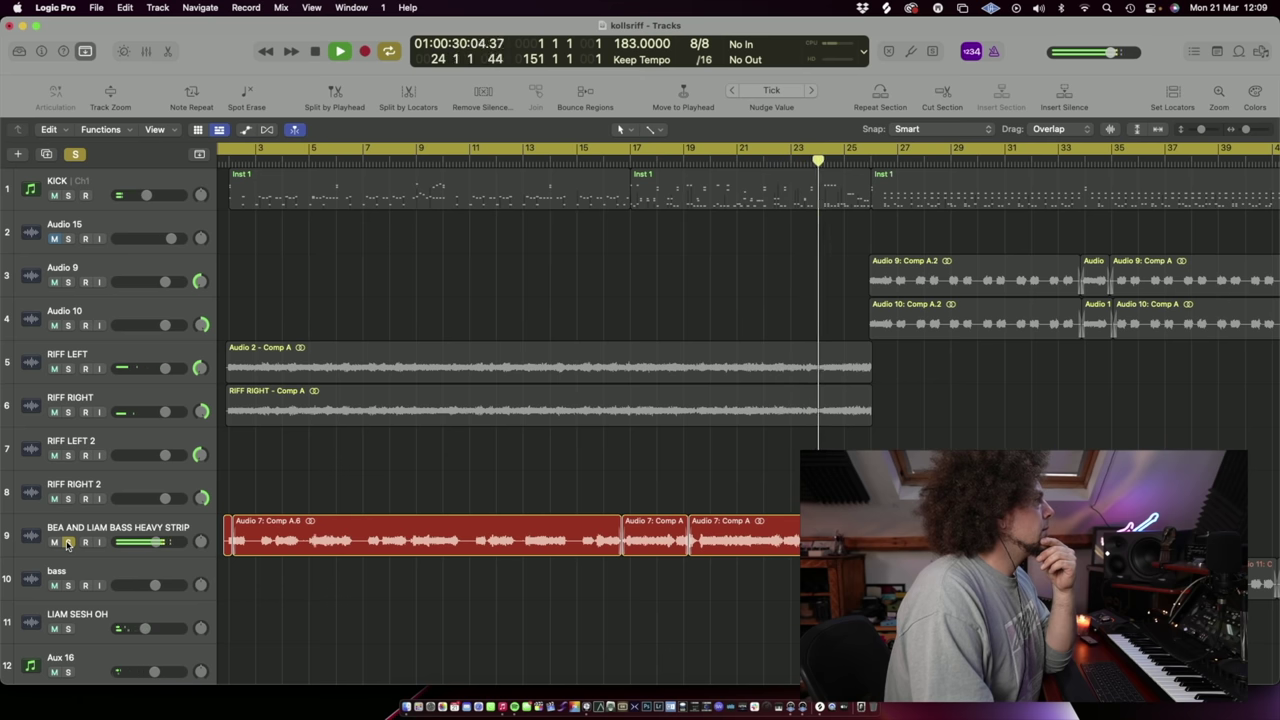
click(67, 542)
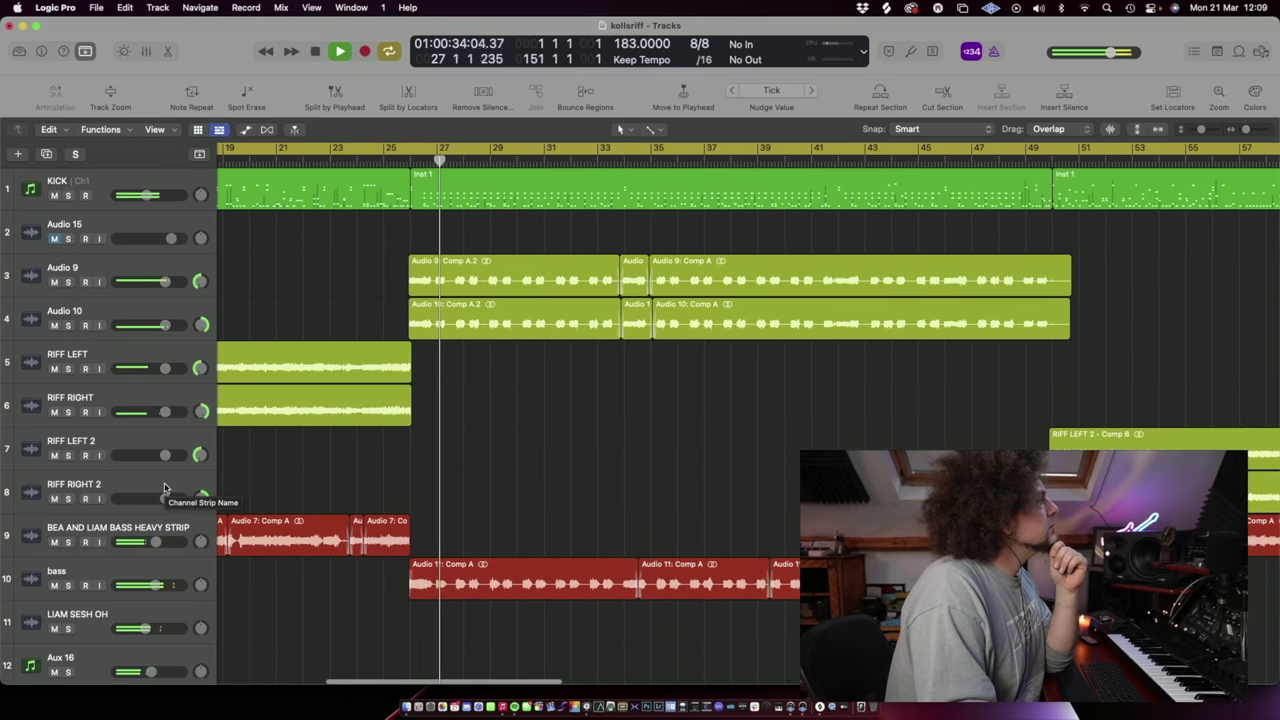
key(space)
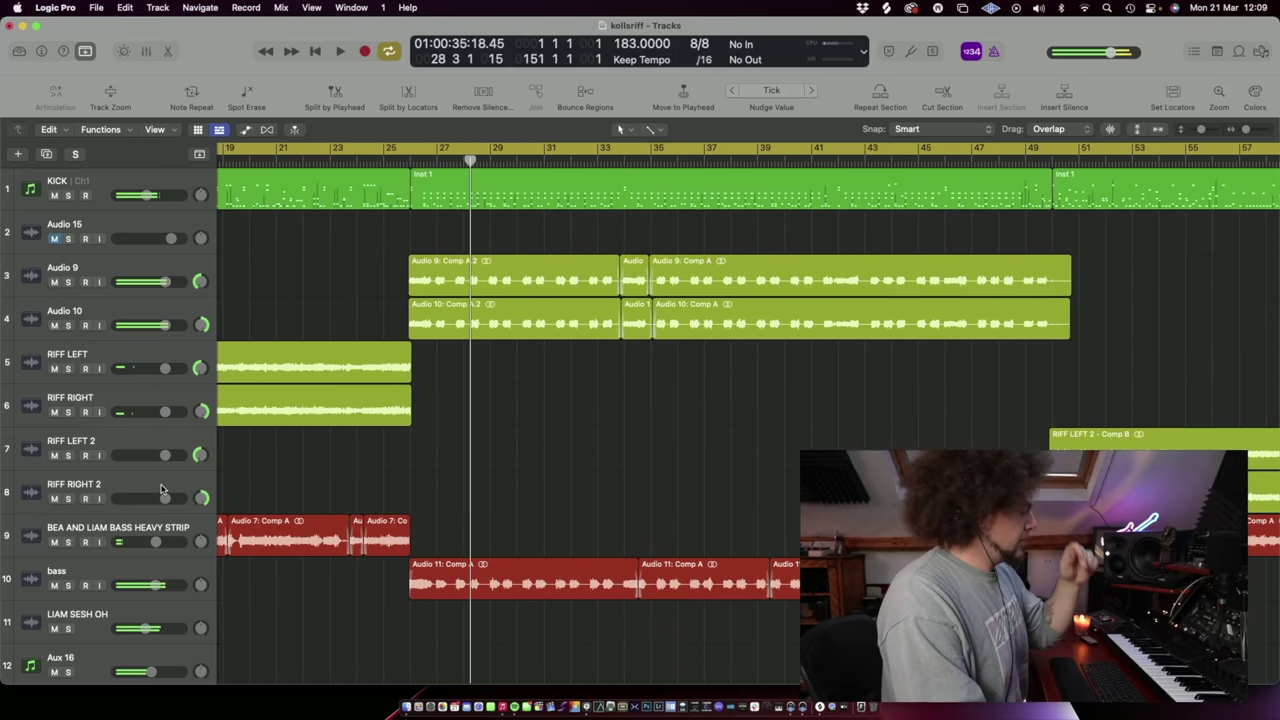
Step: Check the mixer briefly, close it and move the playhead to bar 10
click(144, 52)
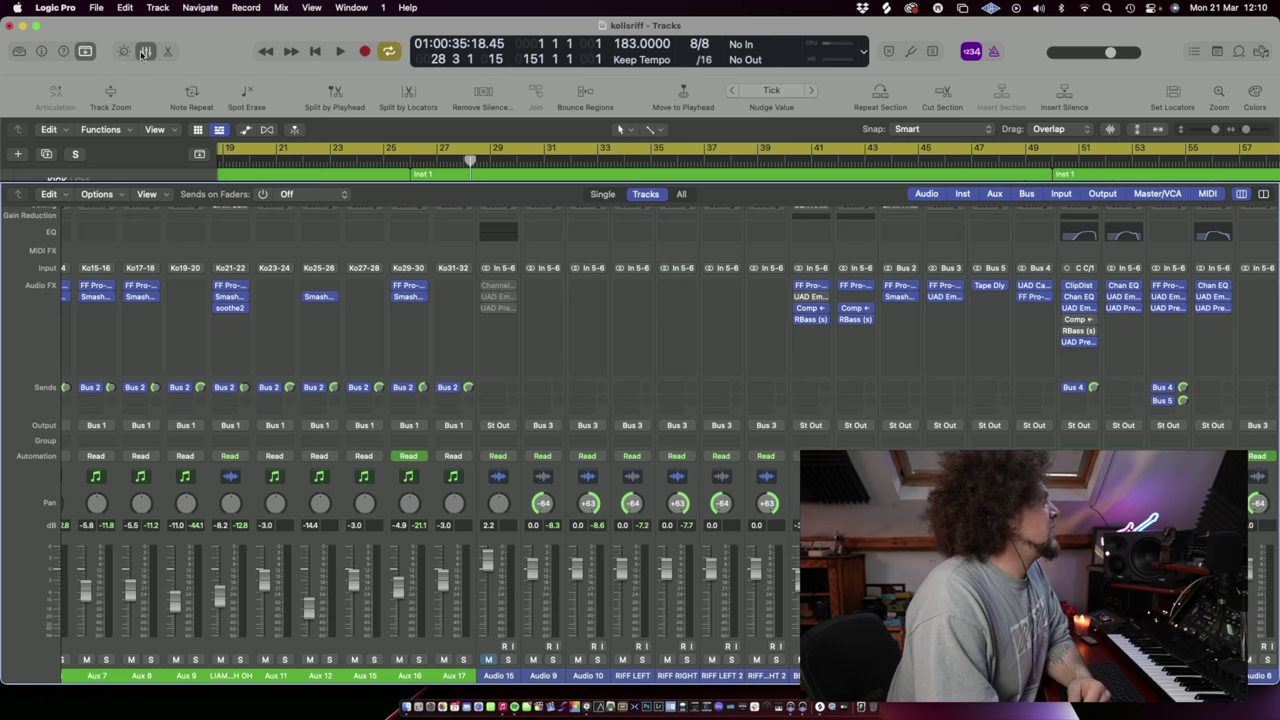
click(144, 52)
scroll(520, 314, left, 10)
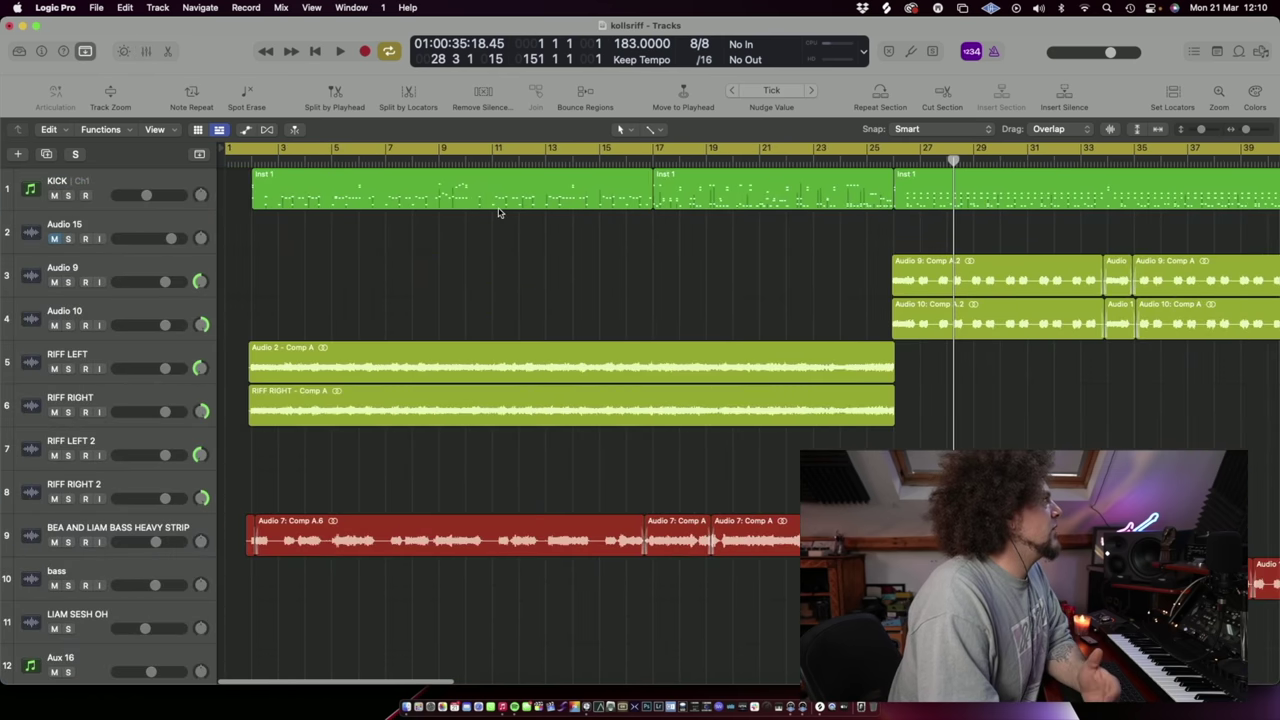
click(461, 160)
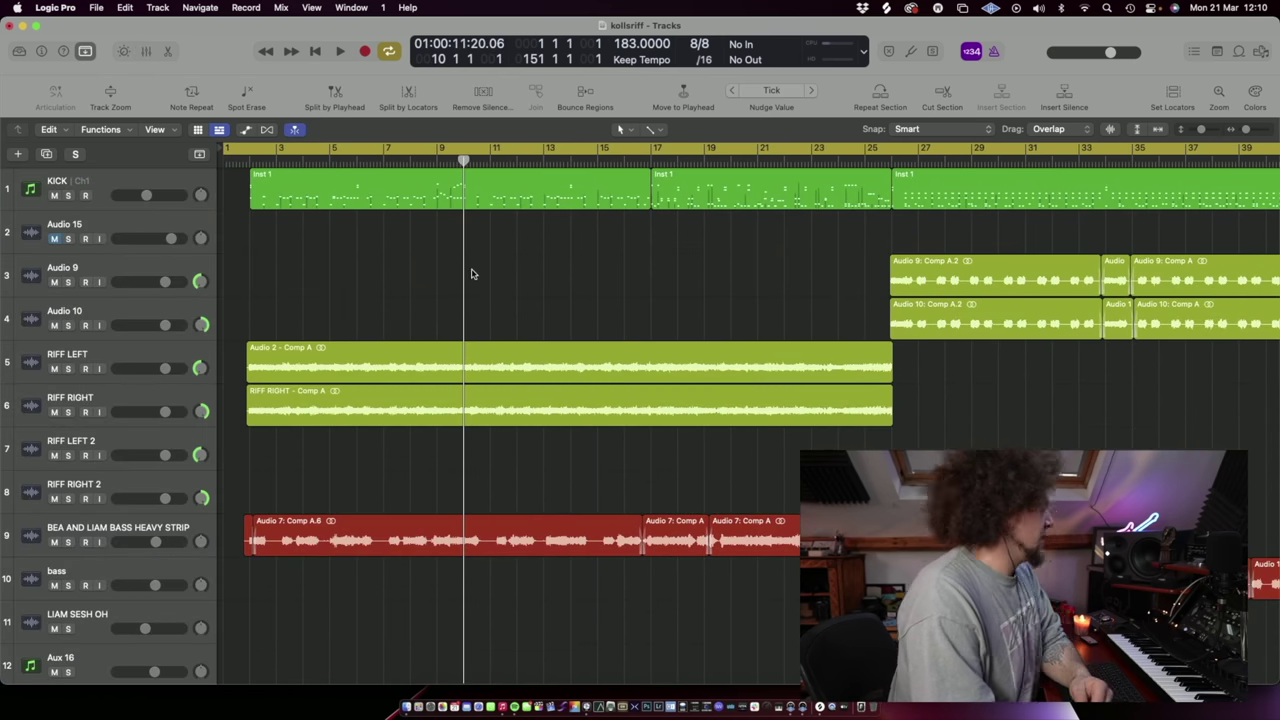
Step: Fit the whole arrangement in view and show the automation lanes on all tracks
key(z)
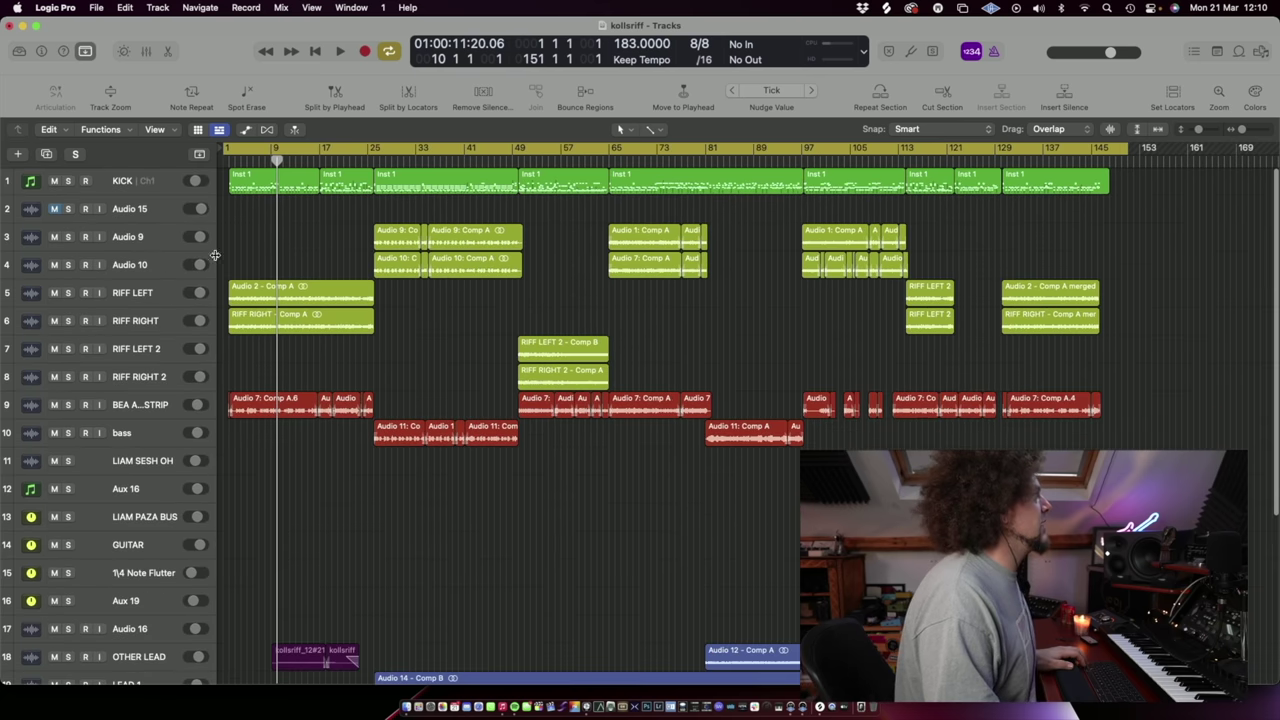
key(a)
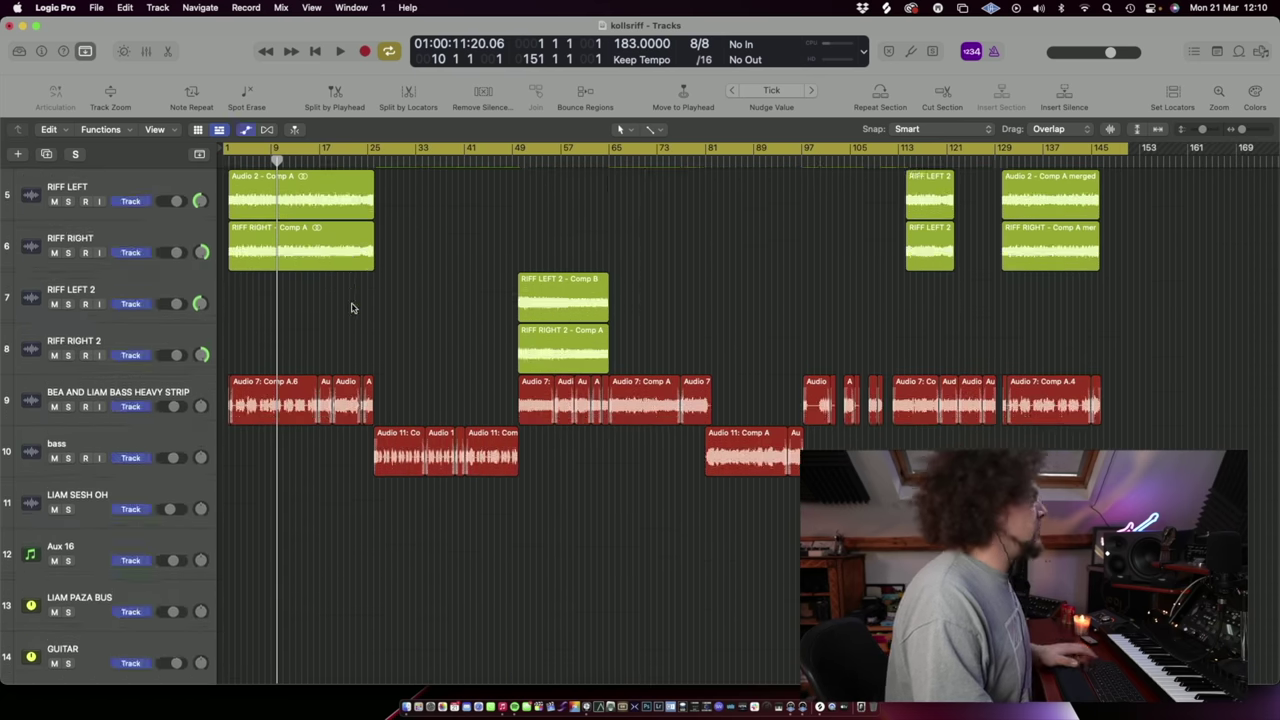
scroll(352, 303, up, 5)
scroll(345, 310, down, 10)
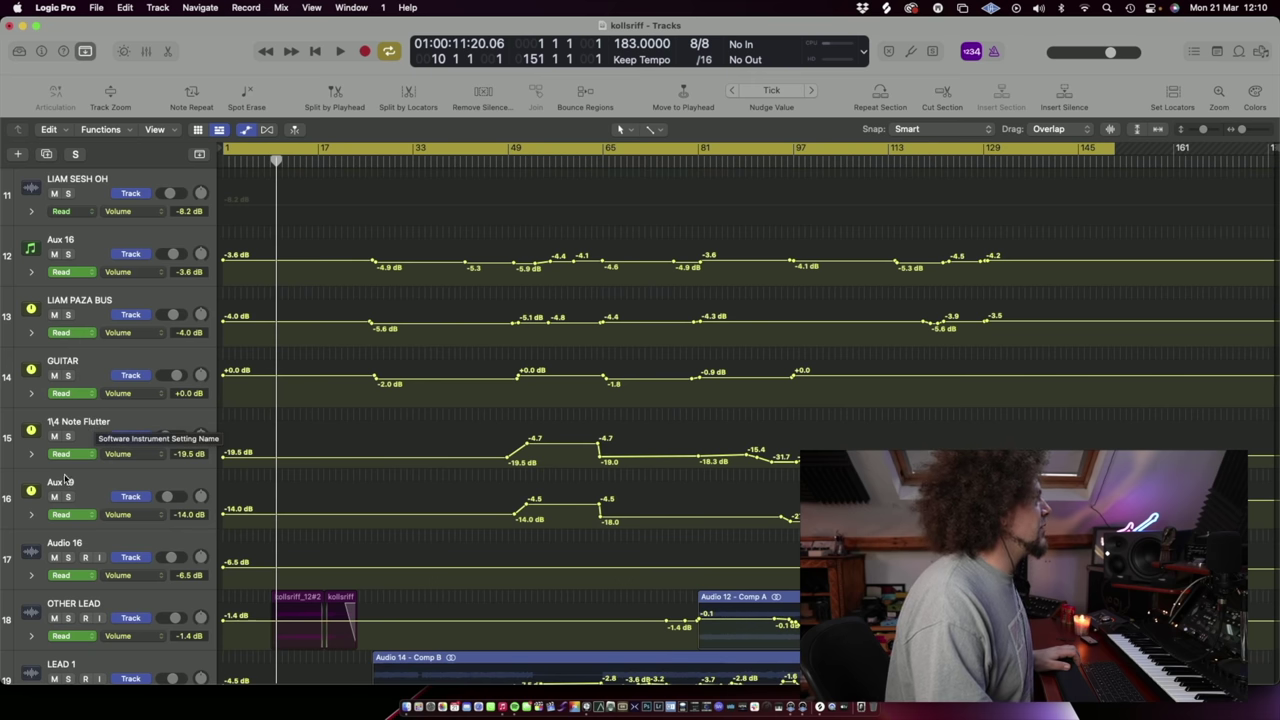
Step: Examine the volume automation curves of the bus, guitar, flutter, aux and lead tracks across the song
scroll(120, 480, down, 5)
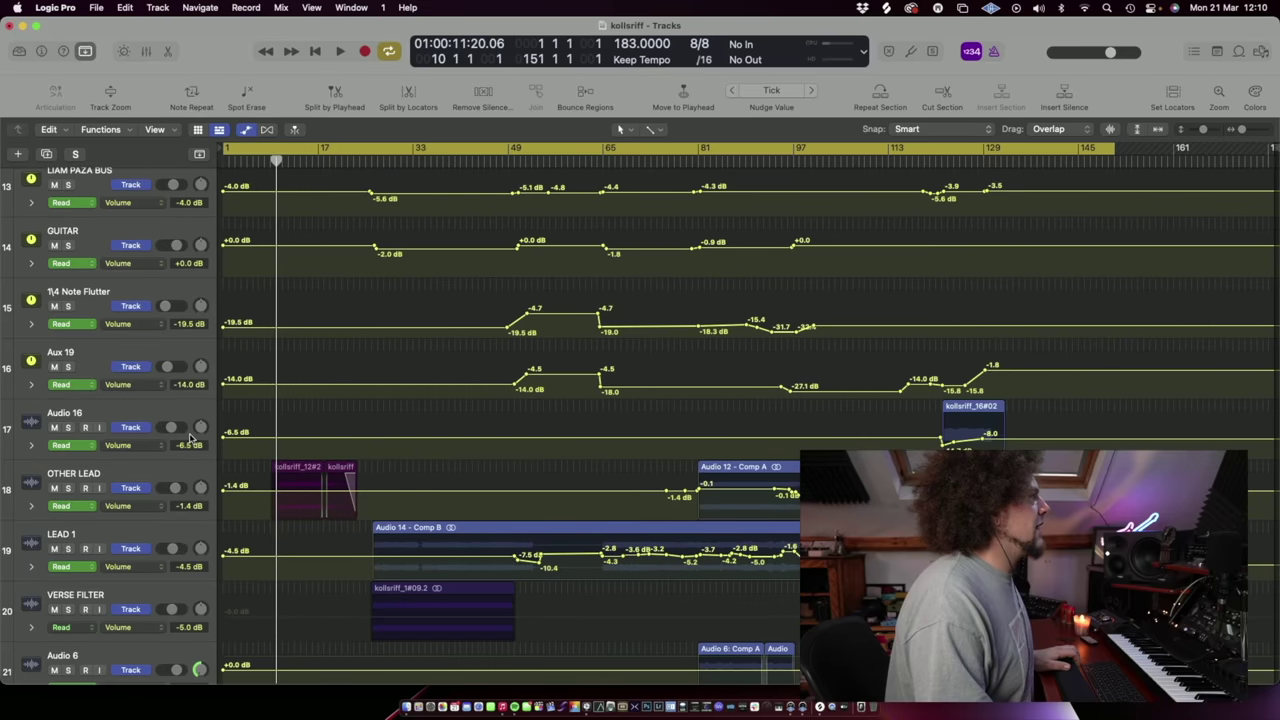
scroll(128, 452, down, 2)
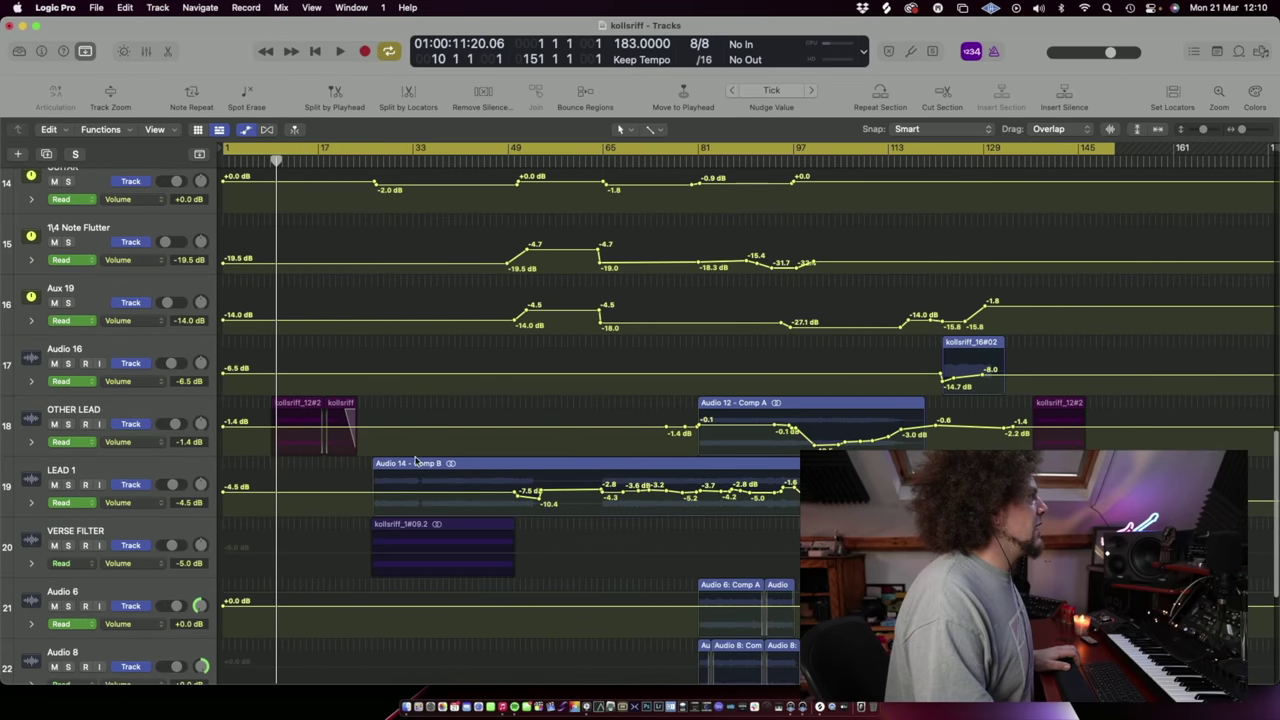
scroll(669, 494, down, 1)
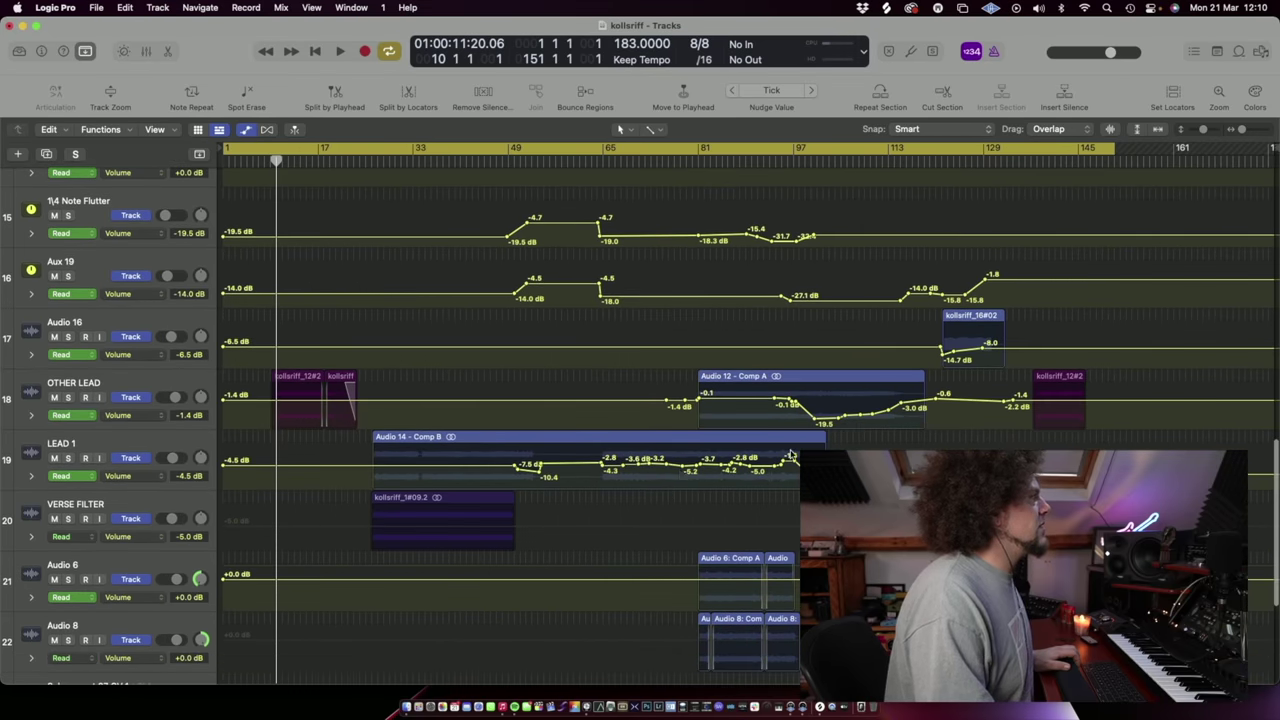
scroll(631, 494, down, 6)
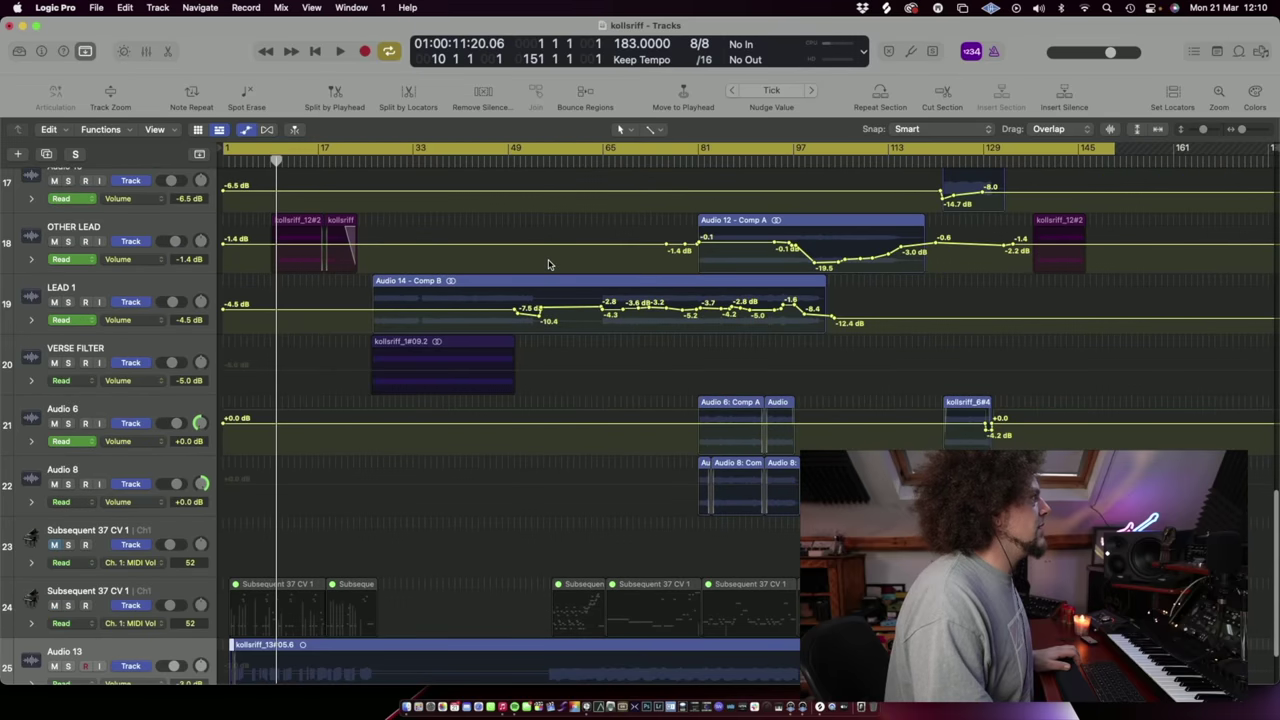
scroll(673, 291, up, 12)
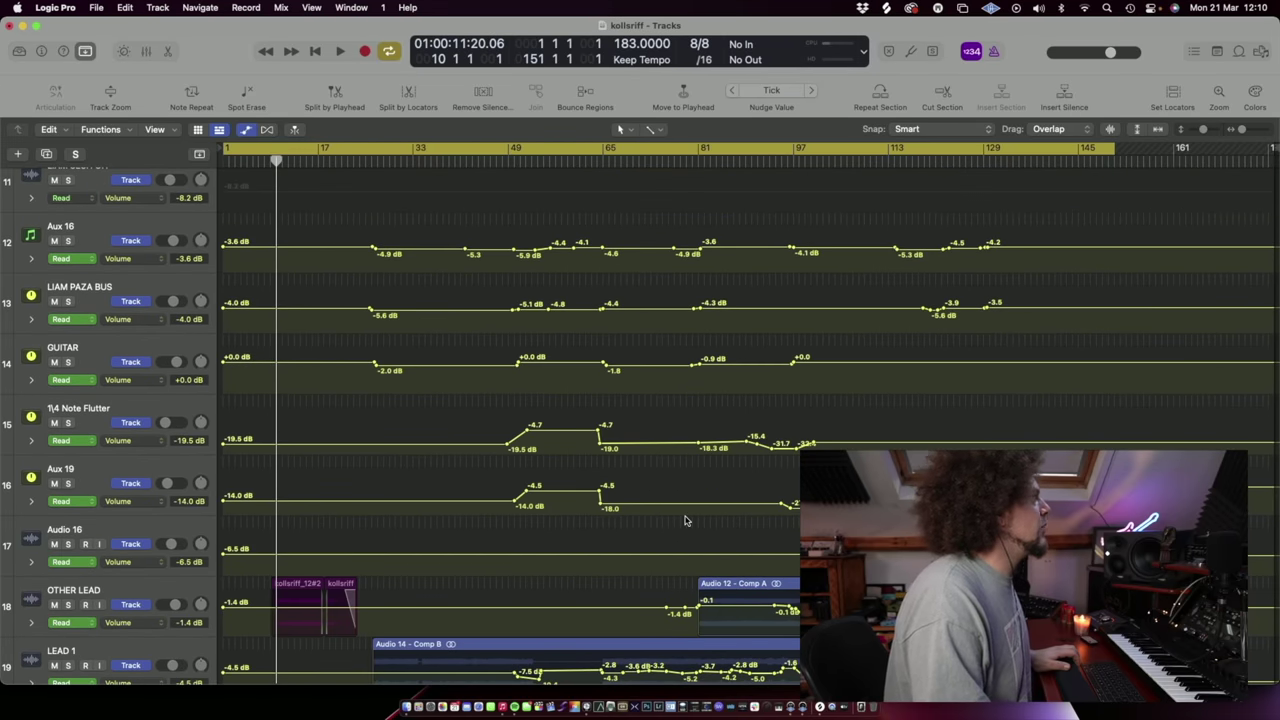
scroll(405, 407, down, 3)
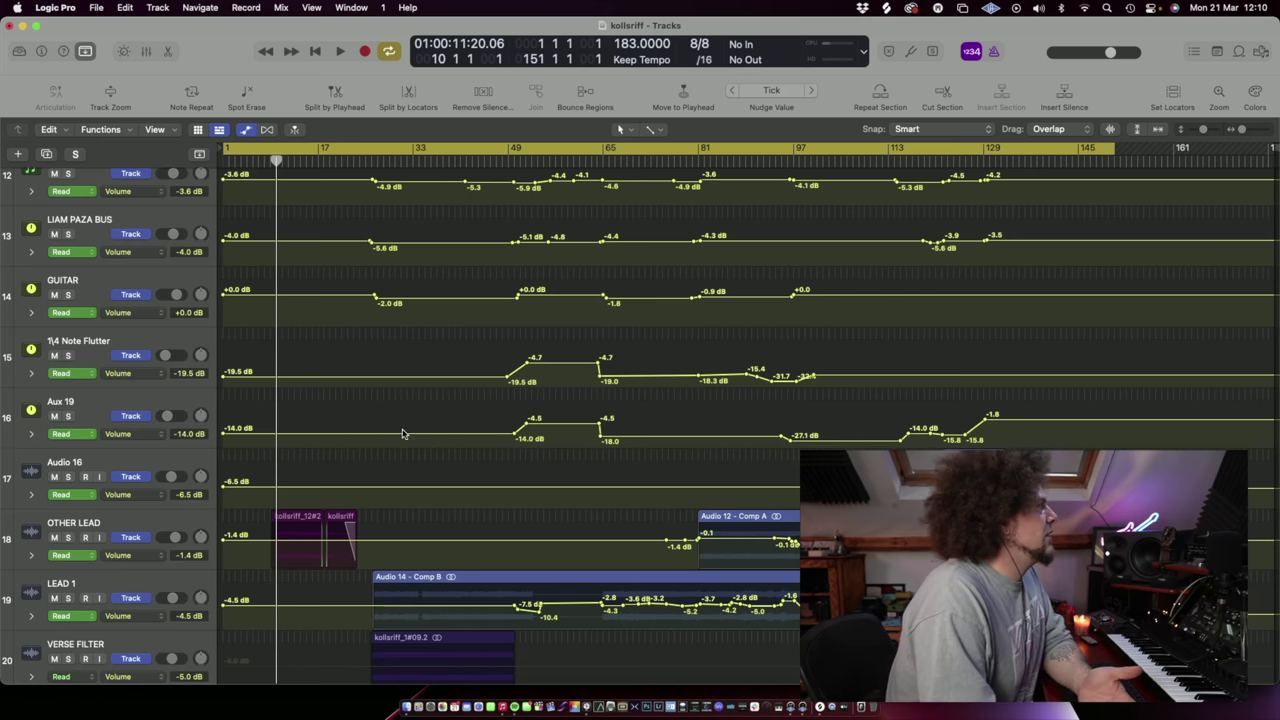
scroll(408, 430, down, 3)
scroll(408, 441, down, 3)
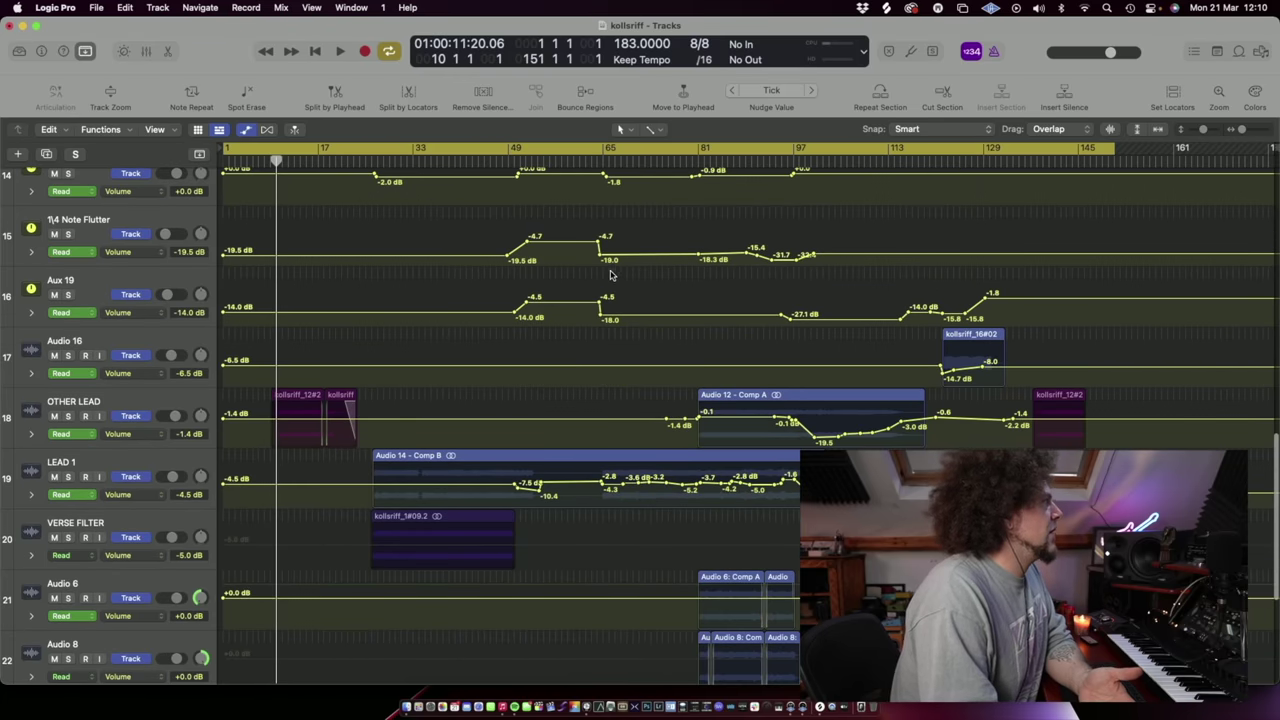
scroll(610, 275, up, 4)
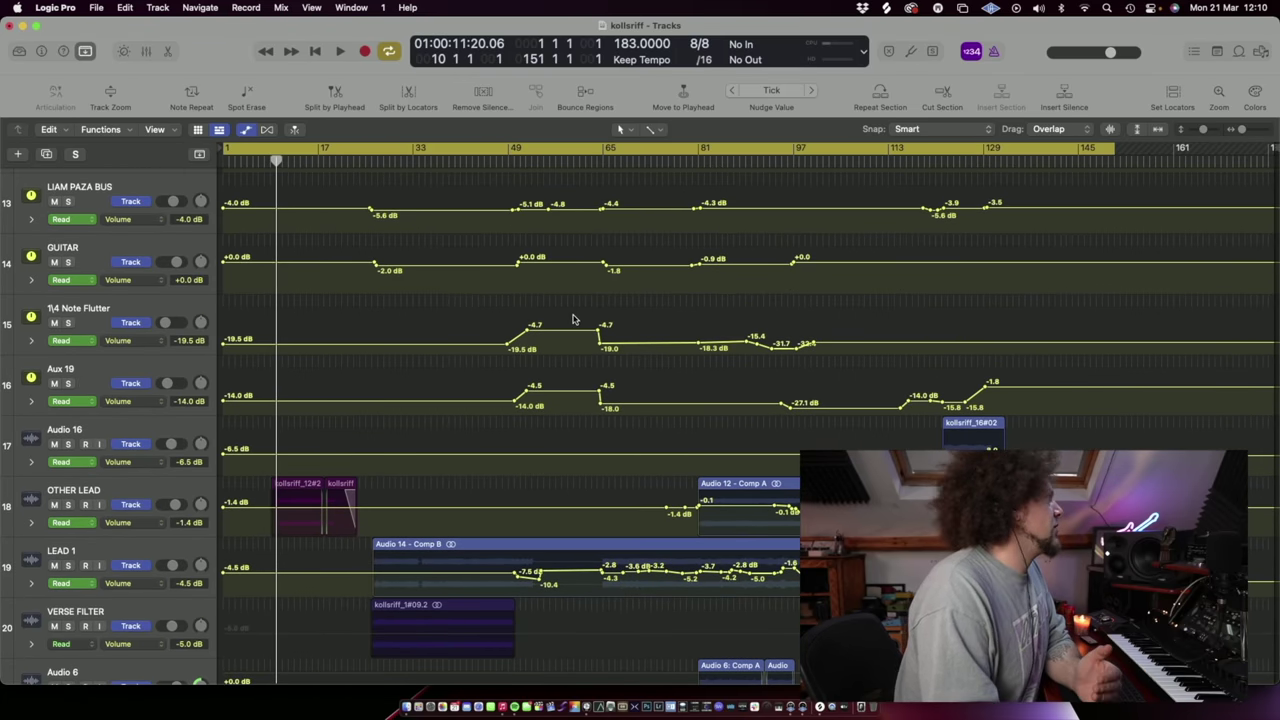
scroll(573, 319, down, 10)
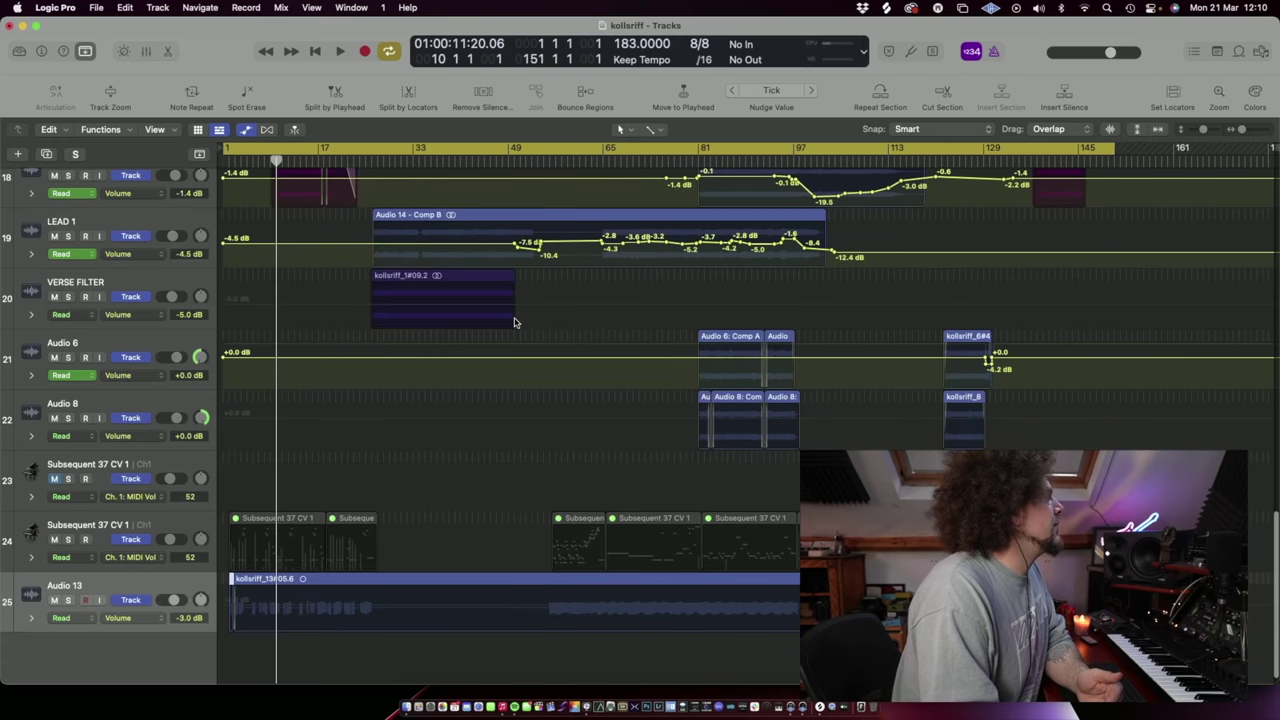
scroll(403, 343, down, 15)
scroll(438, 542, up, 20)
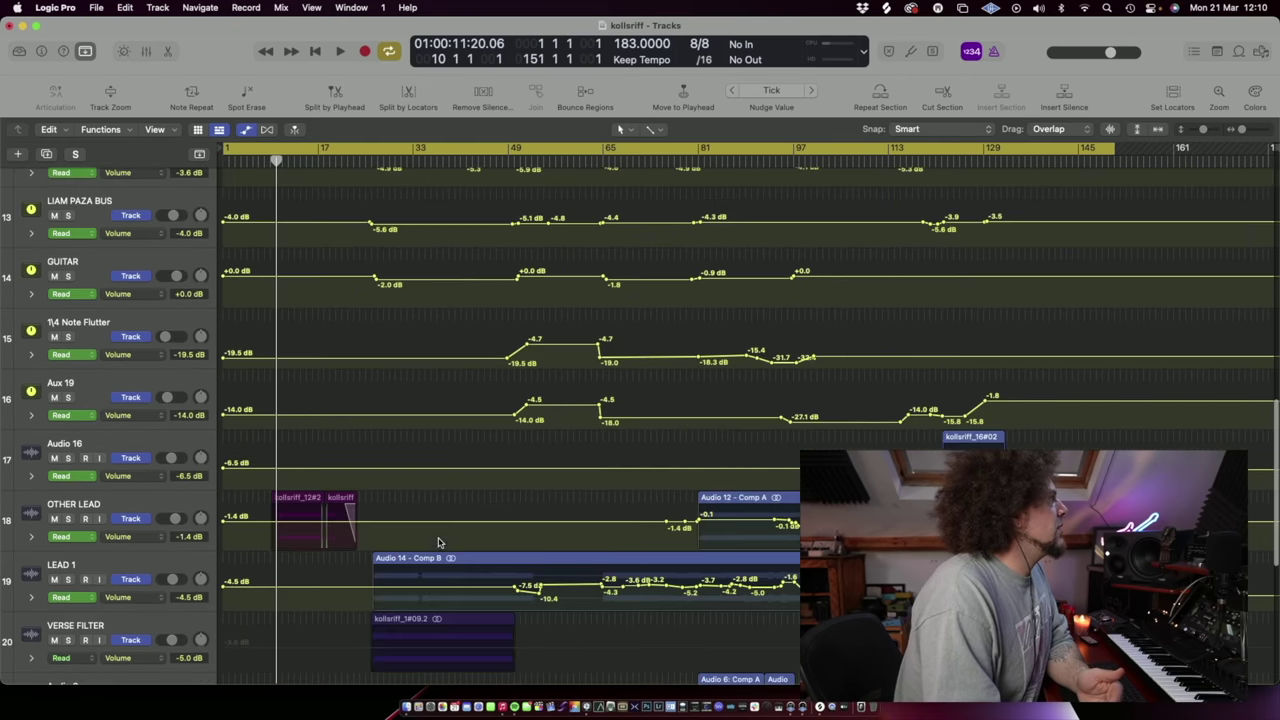
scroll(395, 318, up, 4)
scroll(392, 318, down, 5)
scroll(385, 315, up, 3)
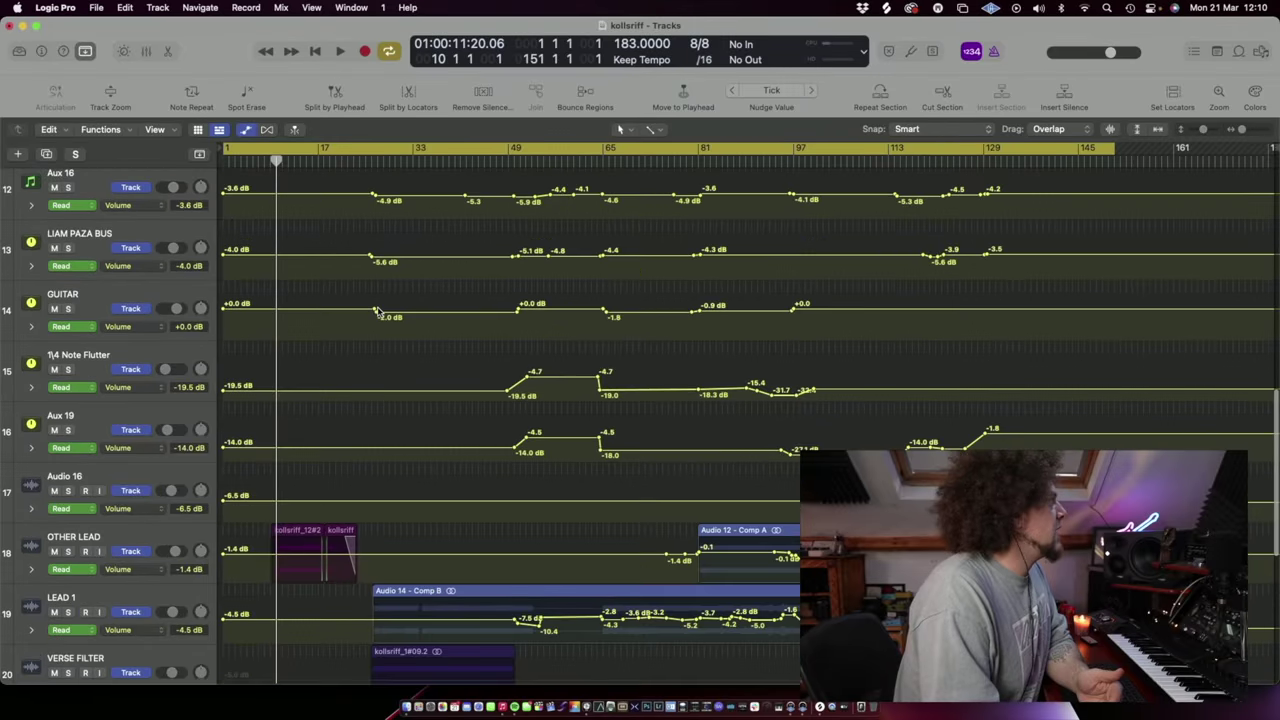
Step: Check the remaining volume automation, return to the first tracks and hide the automation lanes
scroll(463, 556, down, 2)
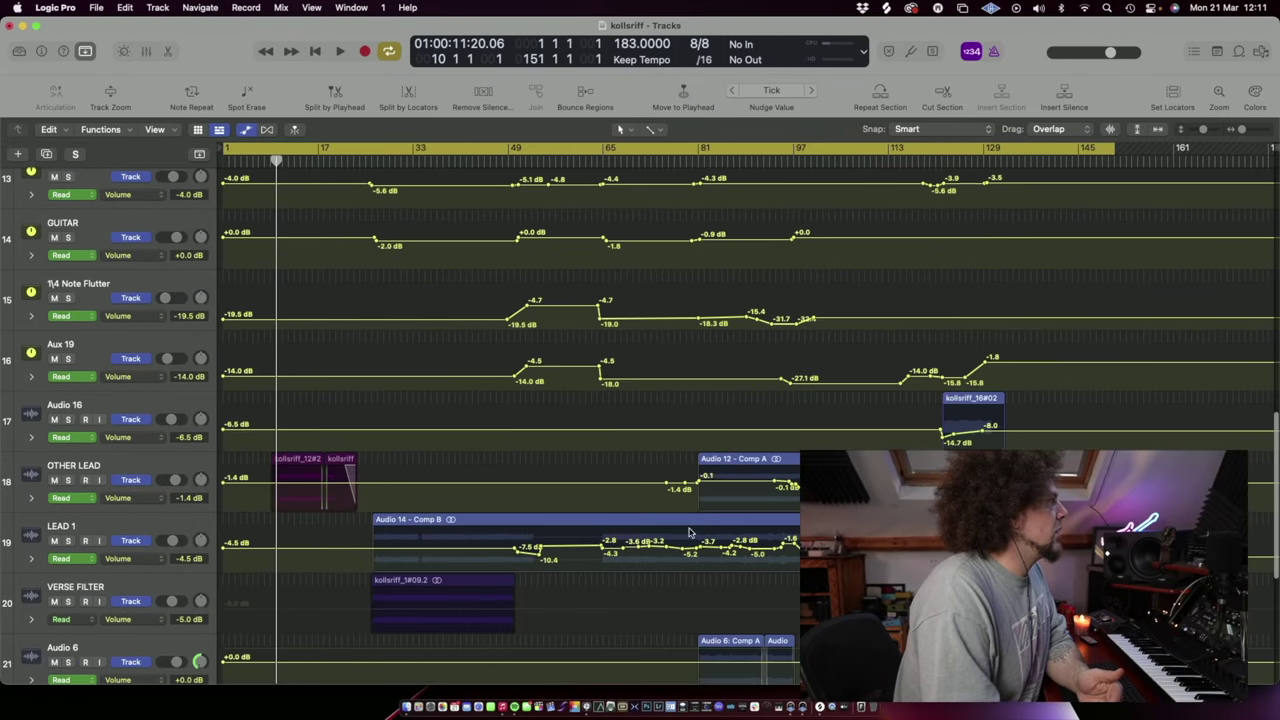
scroll(160, 378, up, 20)
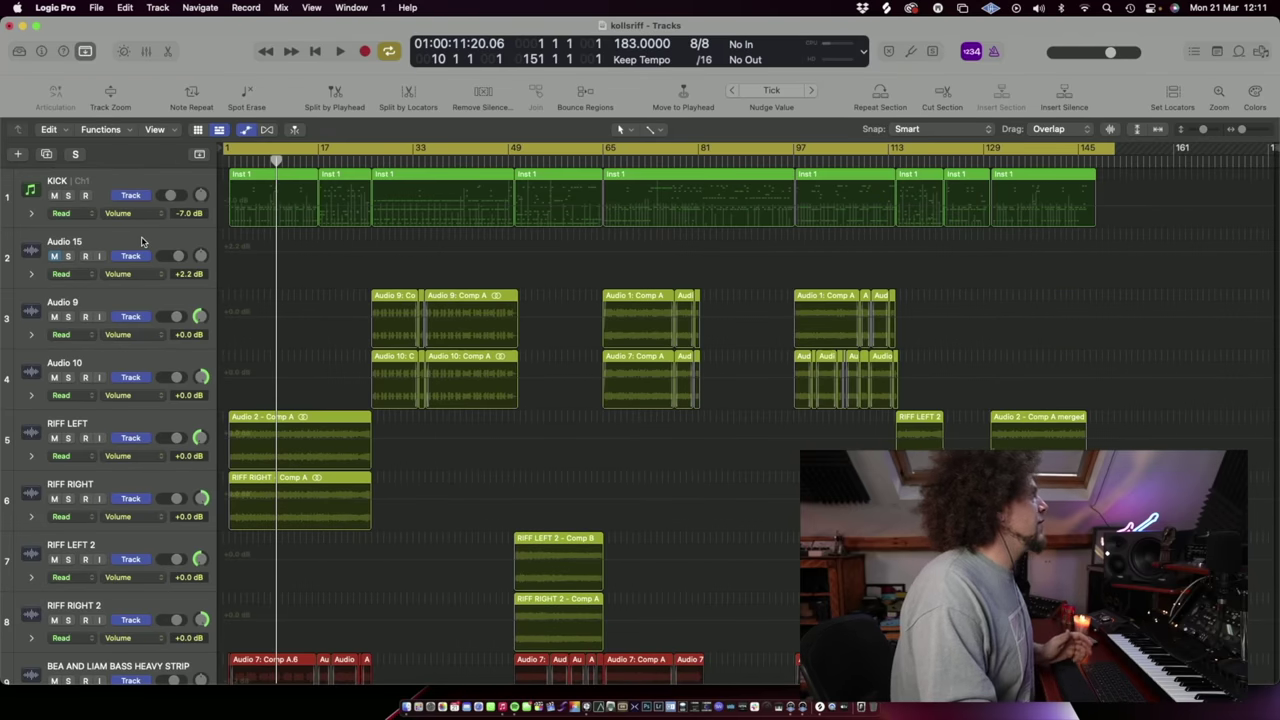
click(141, 241)
key(a)
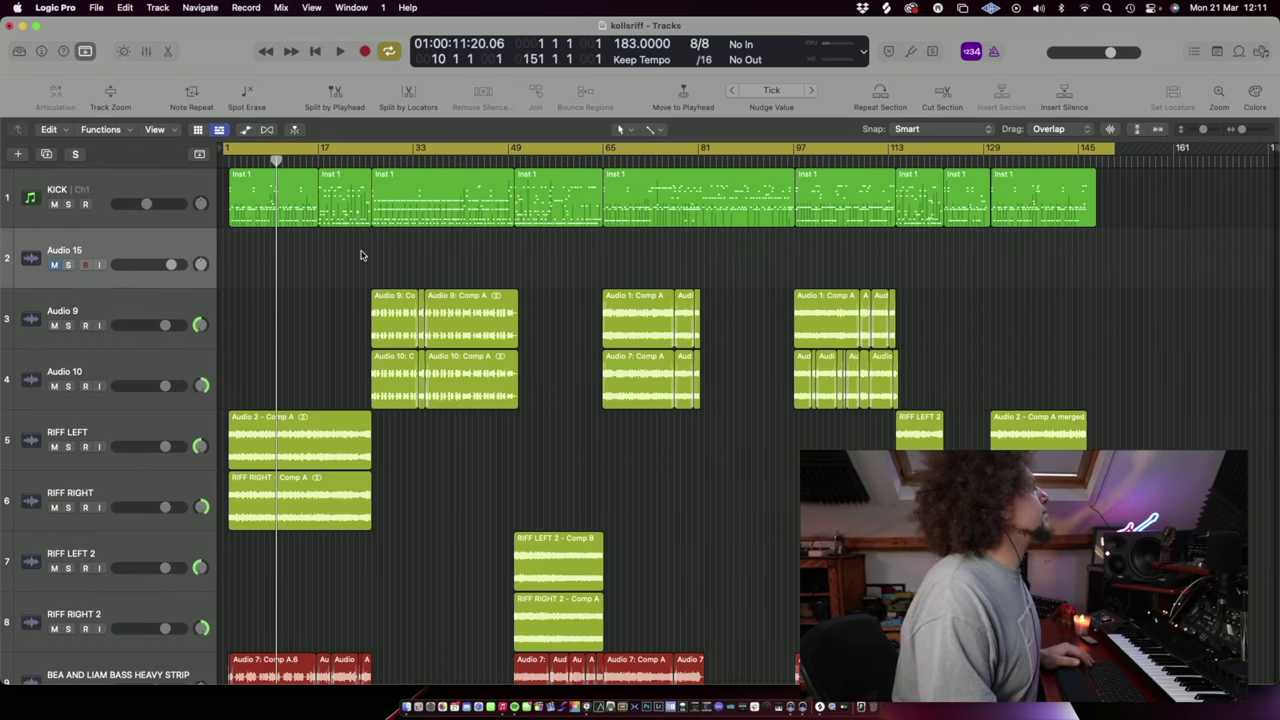
Step: Show the mixer, select the drum channel strips from KICK through Aux 17 and solo them together
click(146, 52)
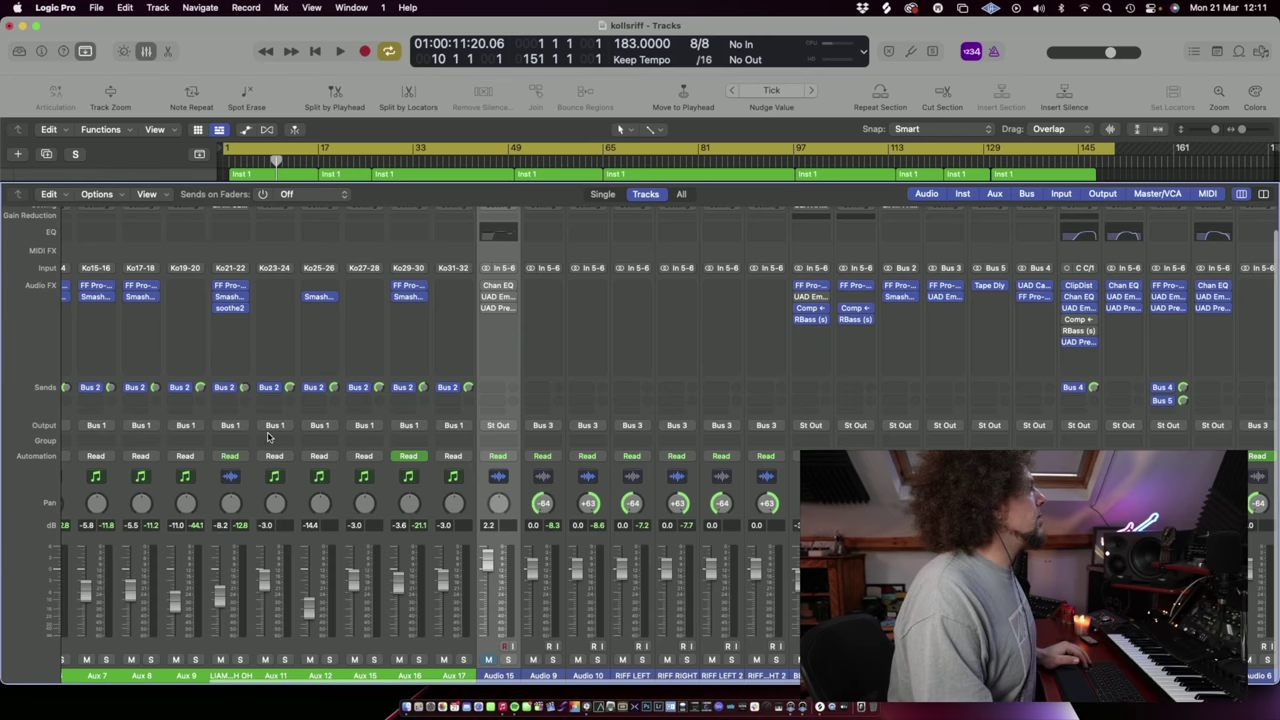
scroll(277, 555, right, 2)
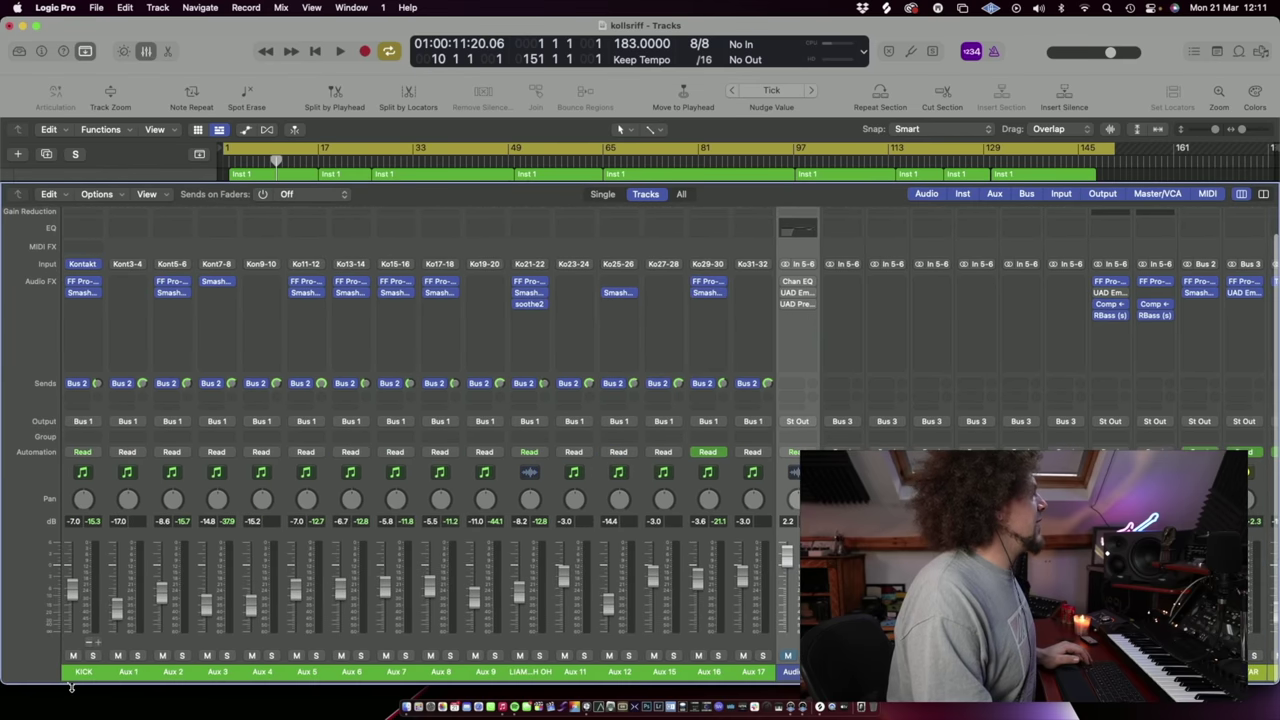
drag(83, 676, 762, 676)
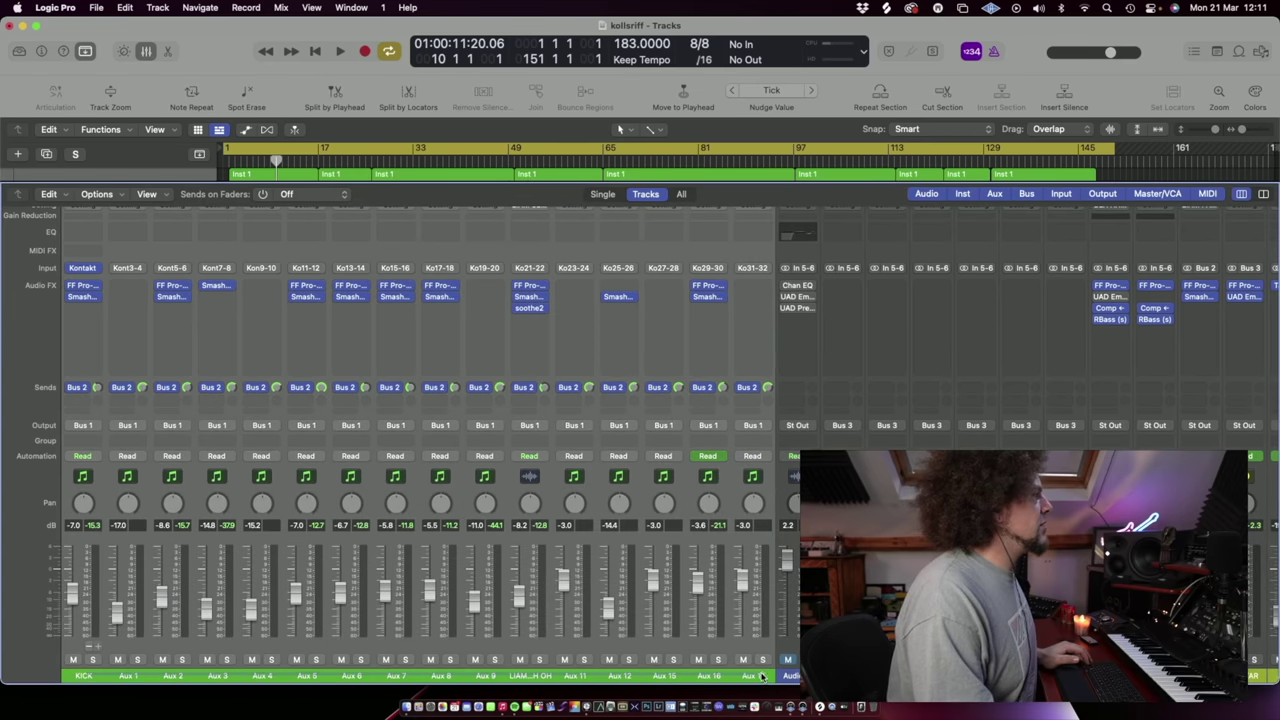
click(761, 659)
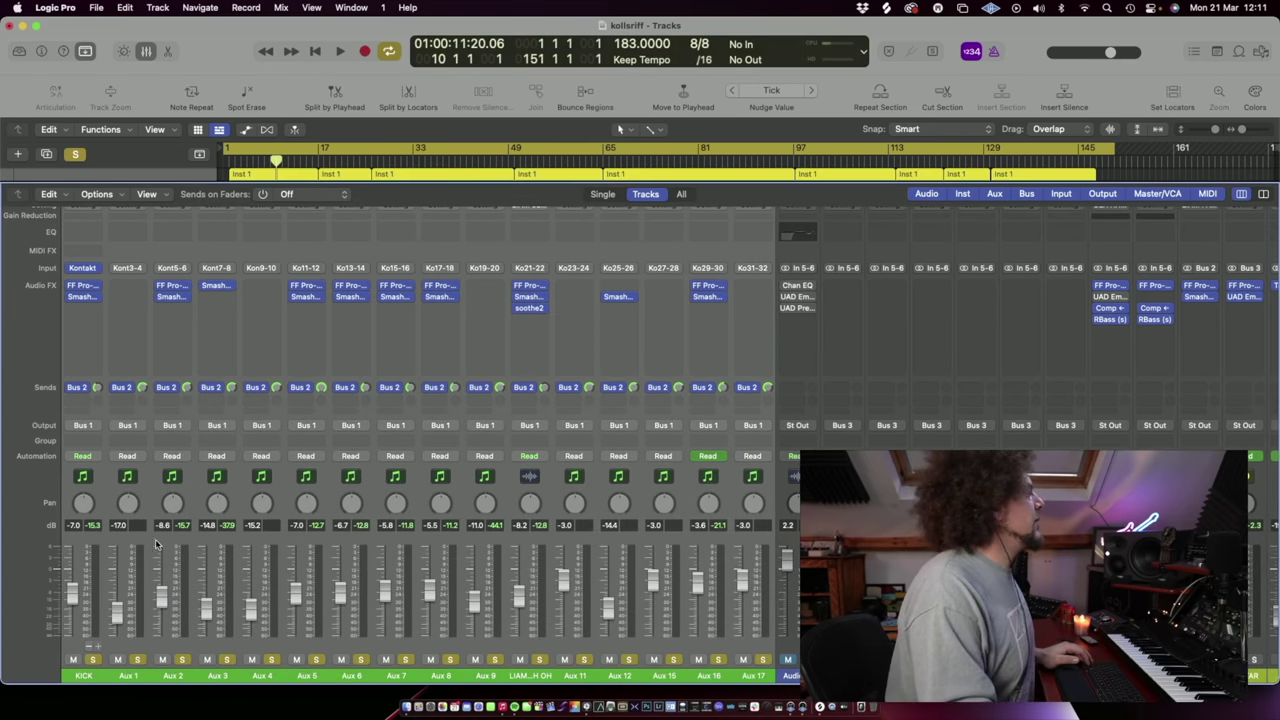
Step: Also solo the aux channel fed by Bus 2, check the Bus 1 channel strip and select the Bus 2 strip
scroll(426, 430, right, 10)
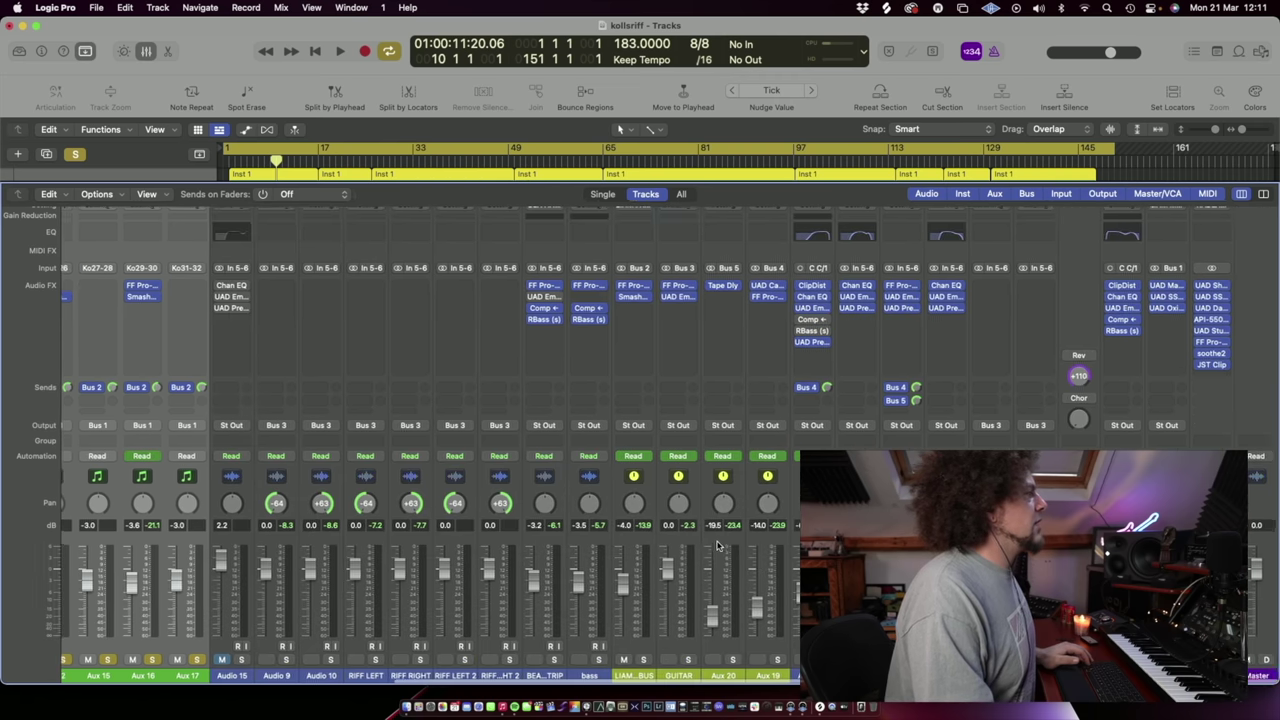
click(645, 661)
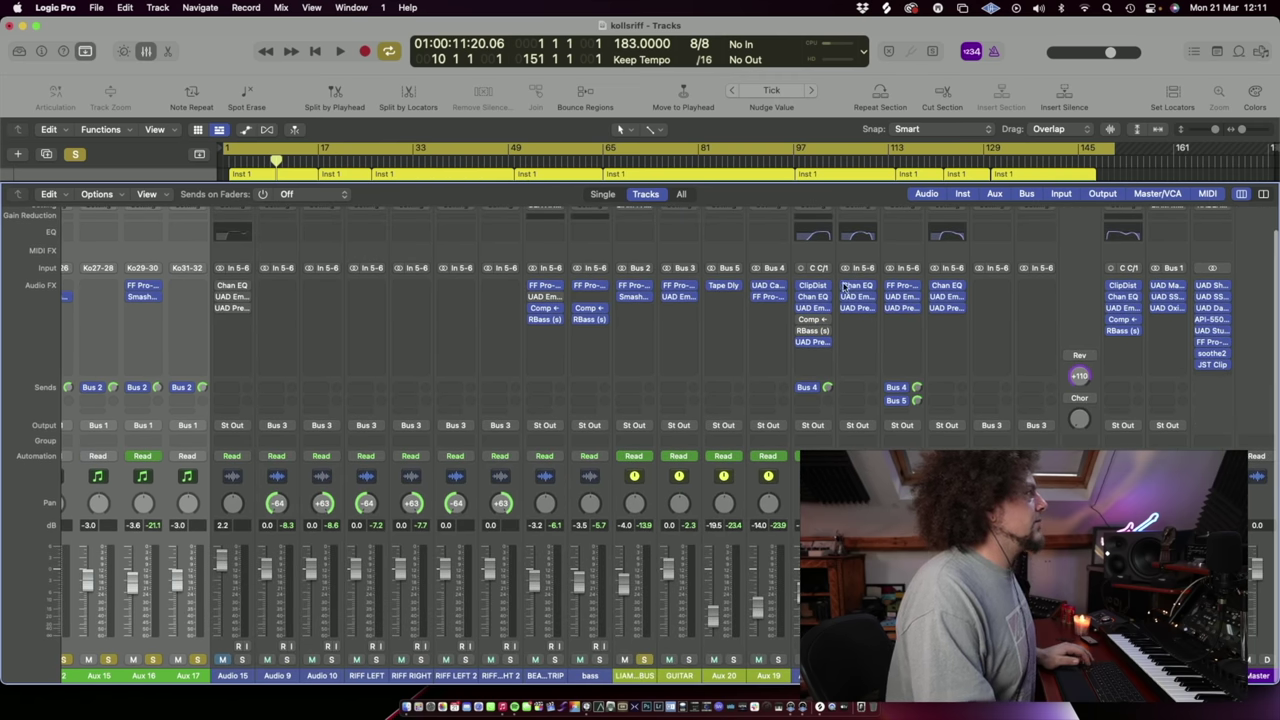
click(1167, 320)
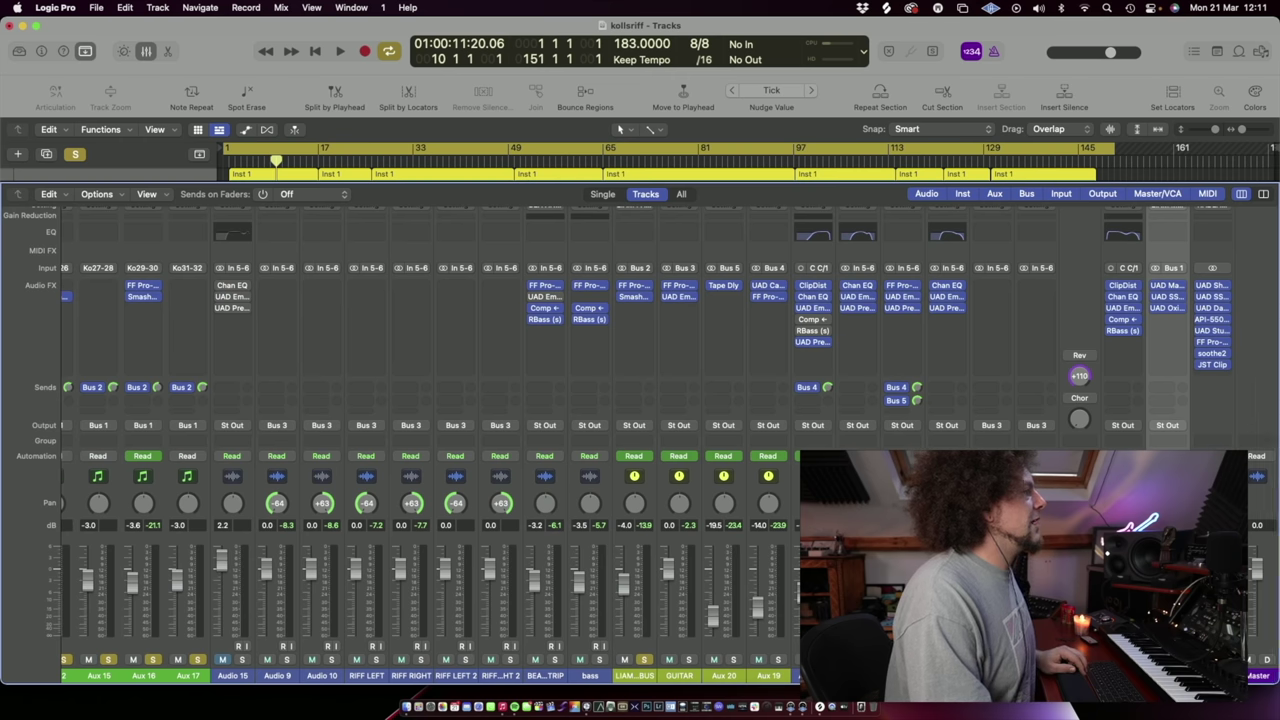
click(641, 677)
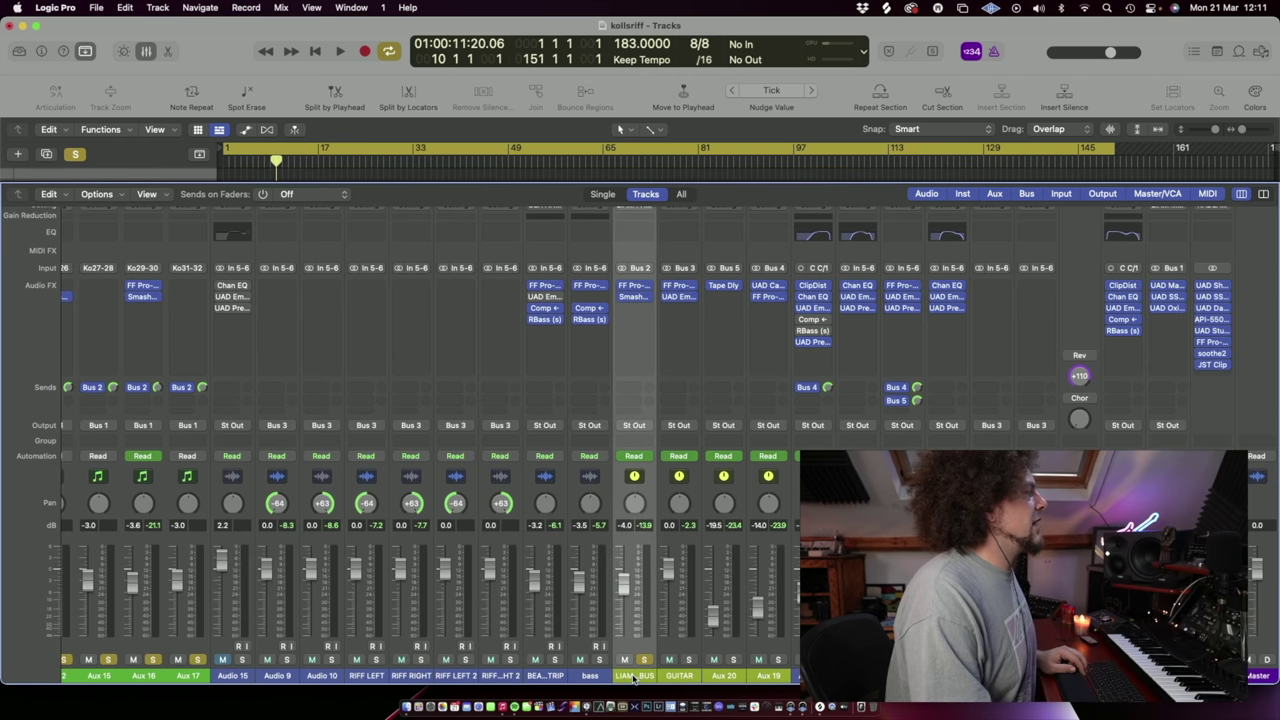
Step: Play the soloed drum channels from the start of the song
scroll(453, 662, left, 10)
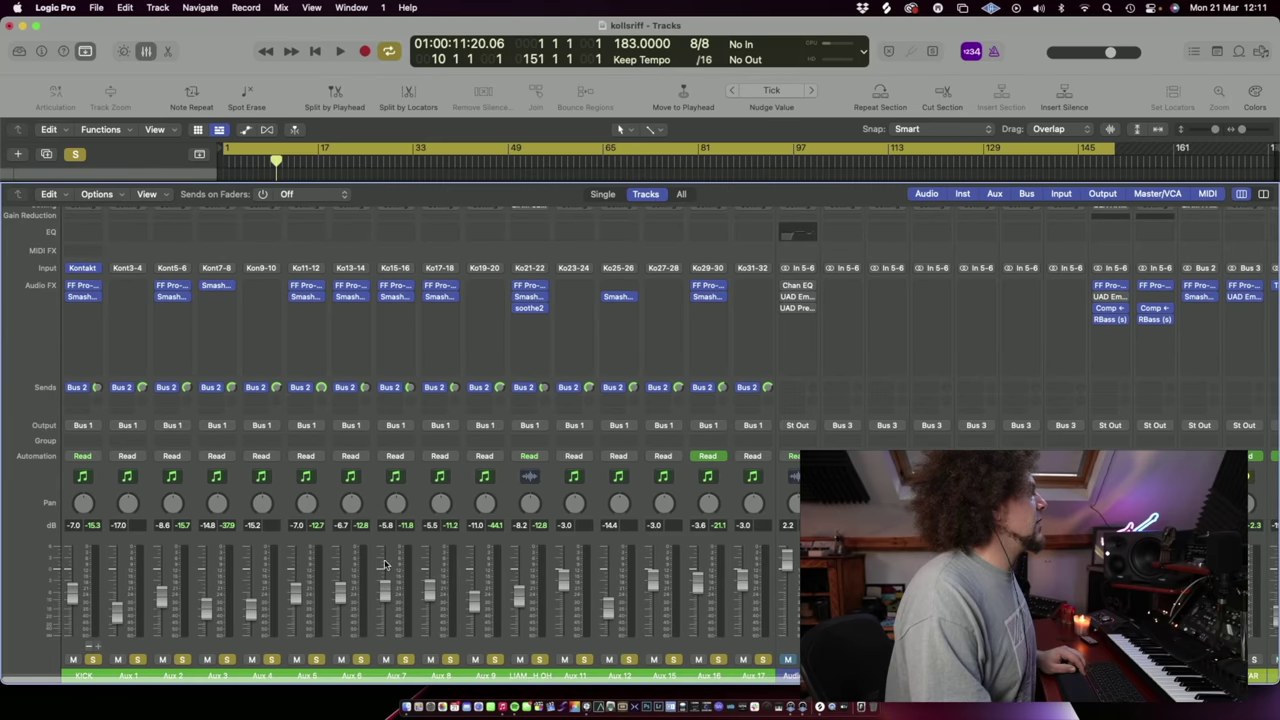
key(Return)
key(space)
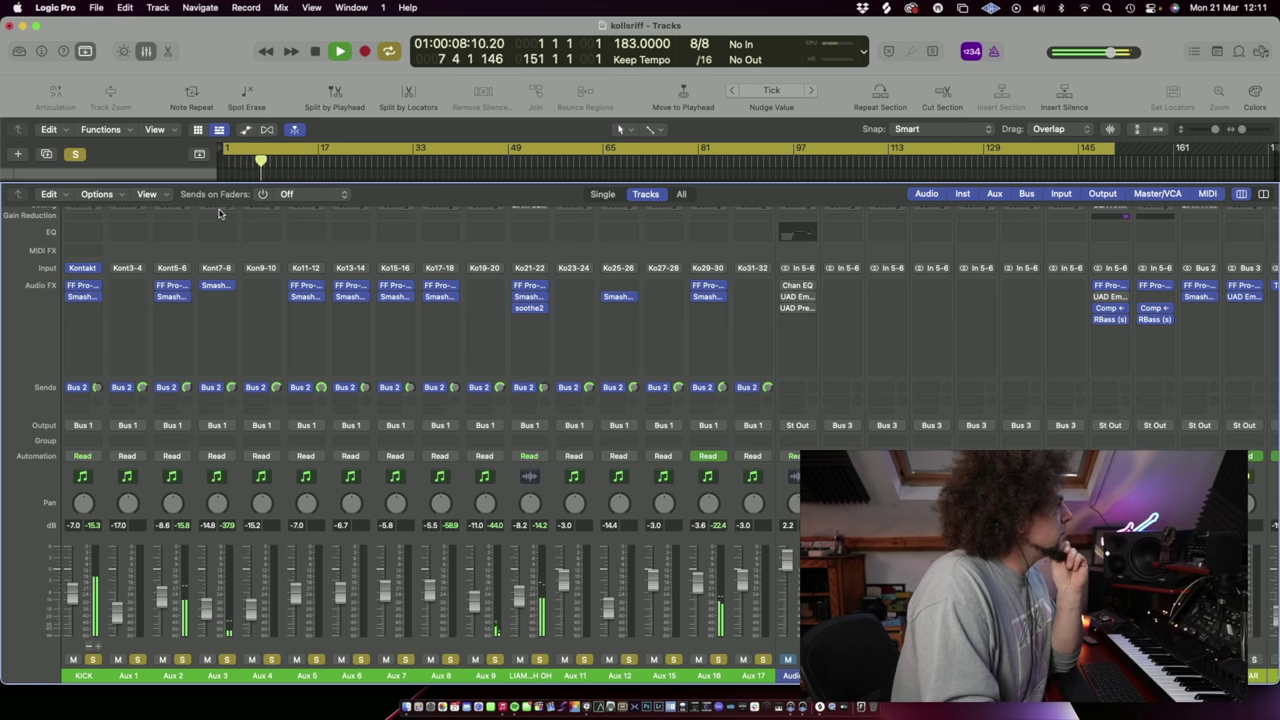
Step: Open the Kontakt instrument on the KICK channel, show the GGD - P4 Kit's full kit page and stop playback
click(83, 270)
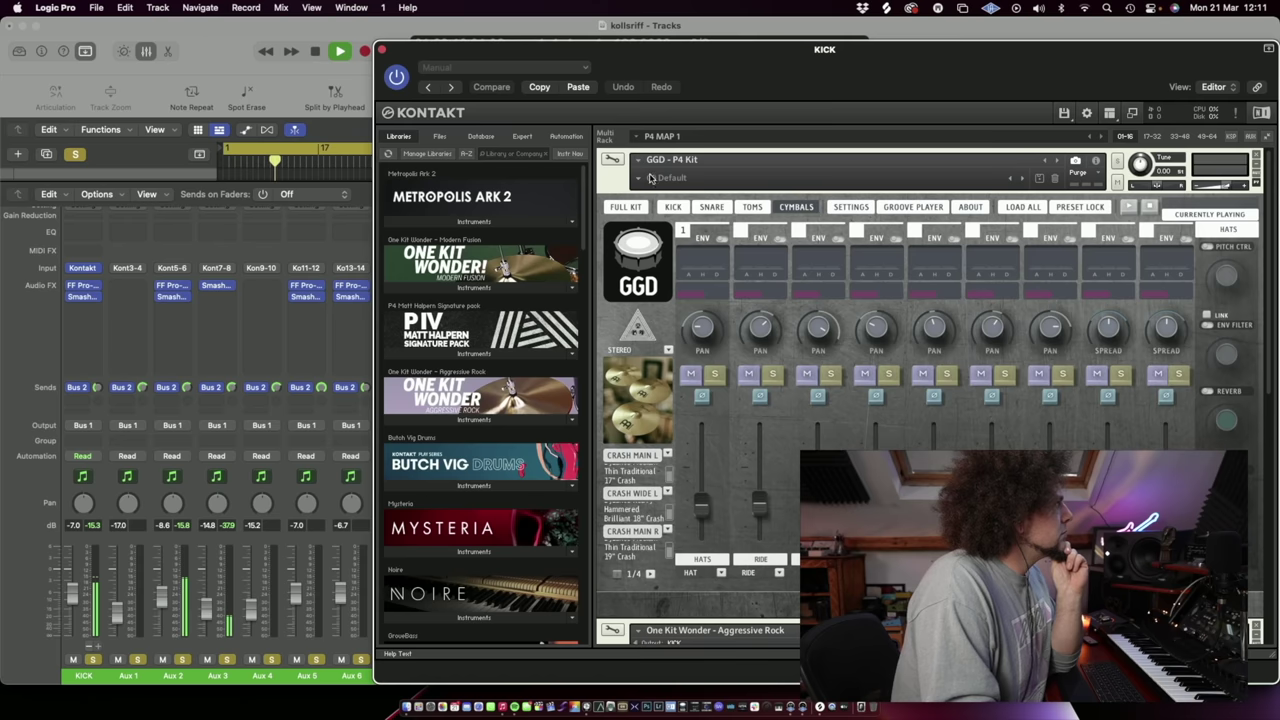
click(637, 207)
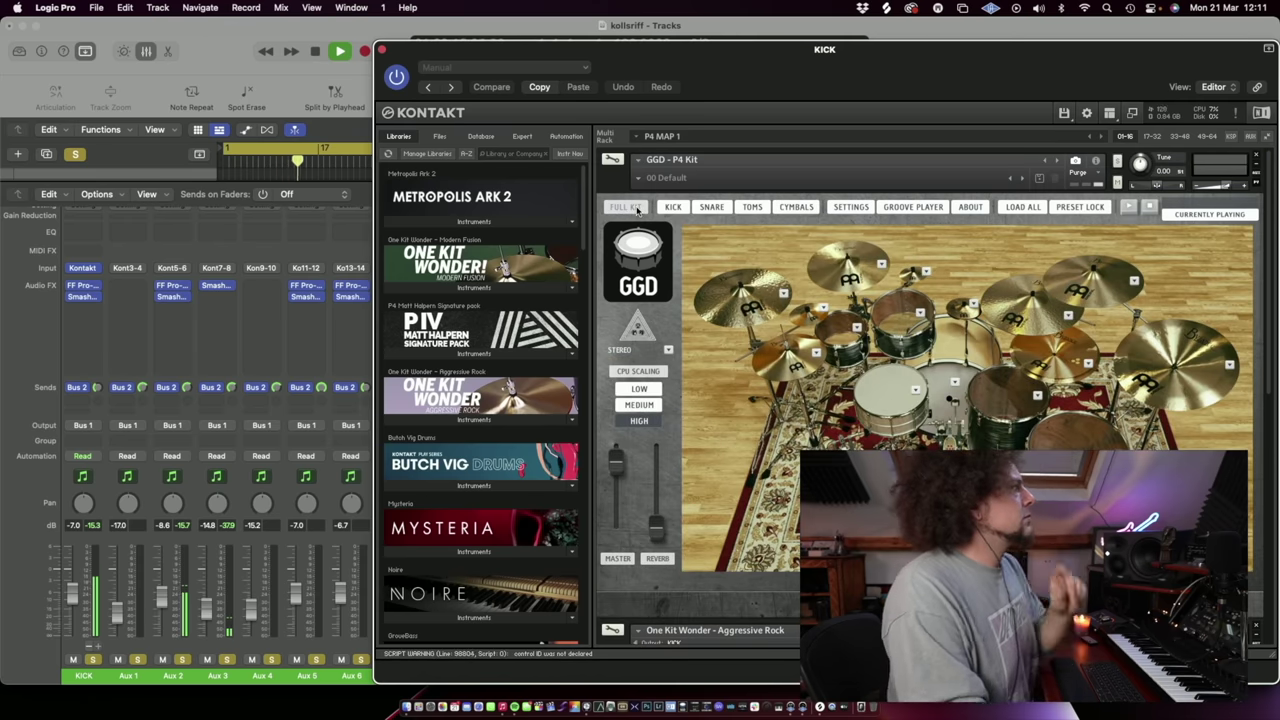
key(space)
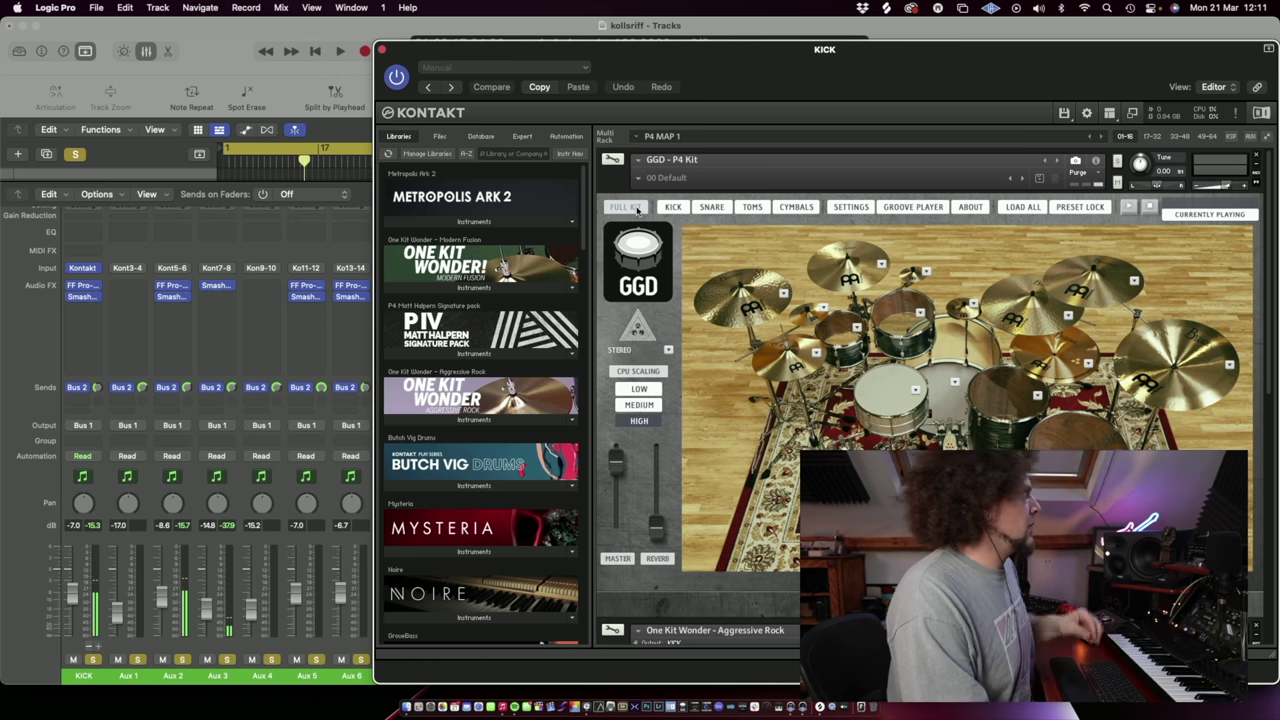
click(627, 207)
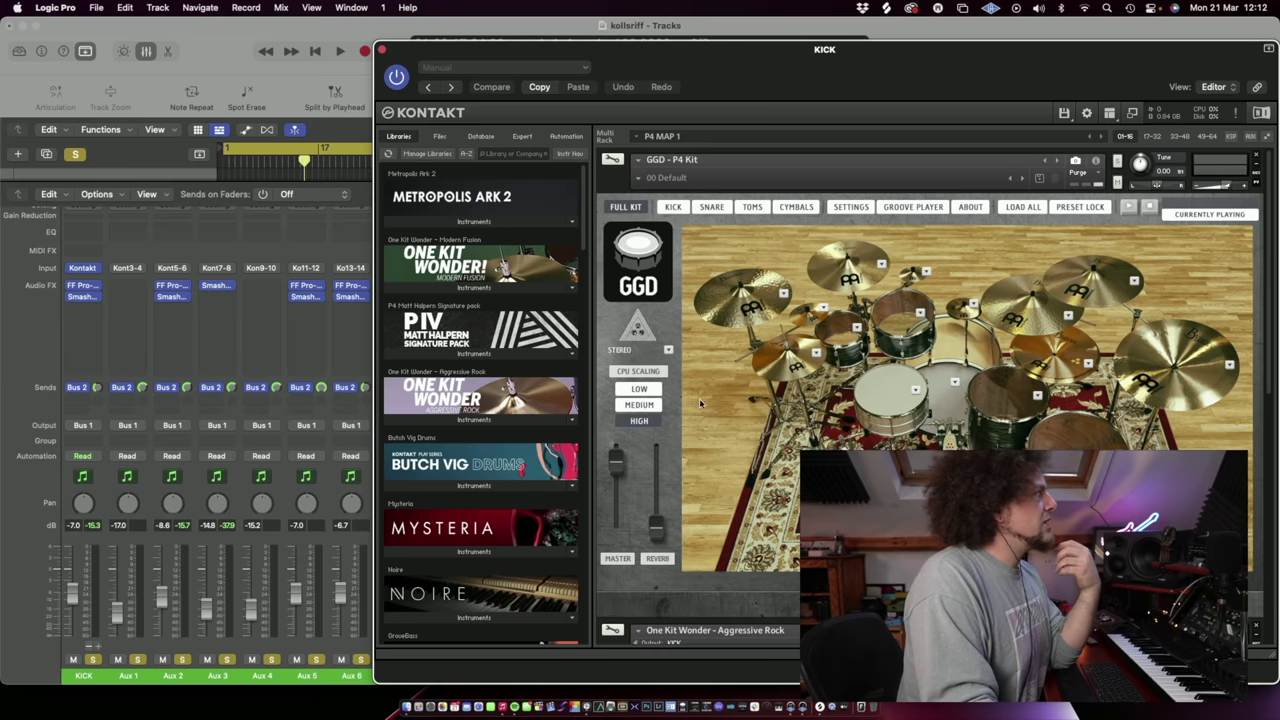
Step: Examine the One Kit Wonder - Aggressive Rock kit and its channel mixer in the Kontakt rack
scroll(705, 400, down, 4)
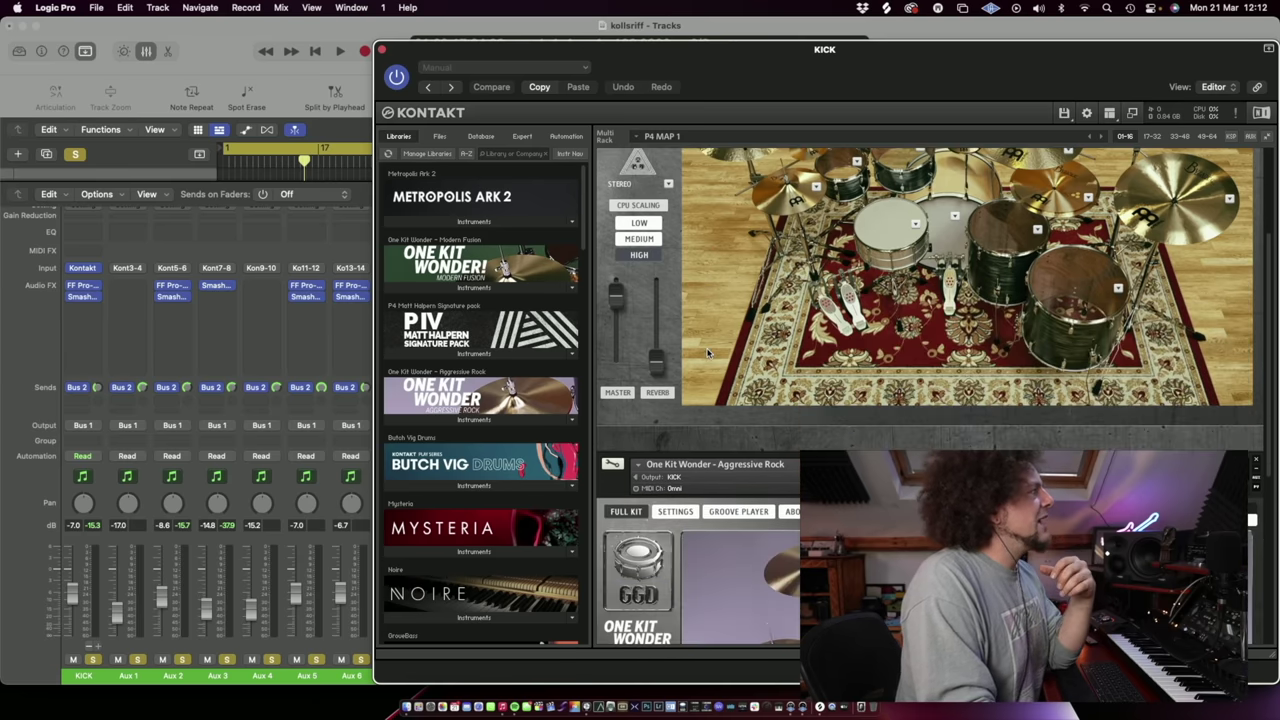
scroll(707, 354, down, 8)
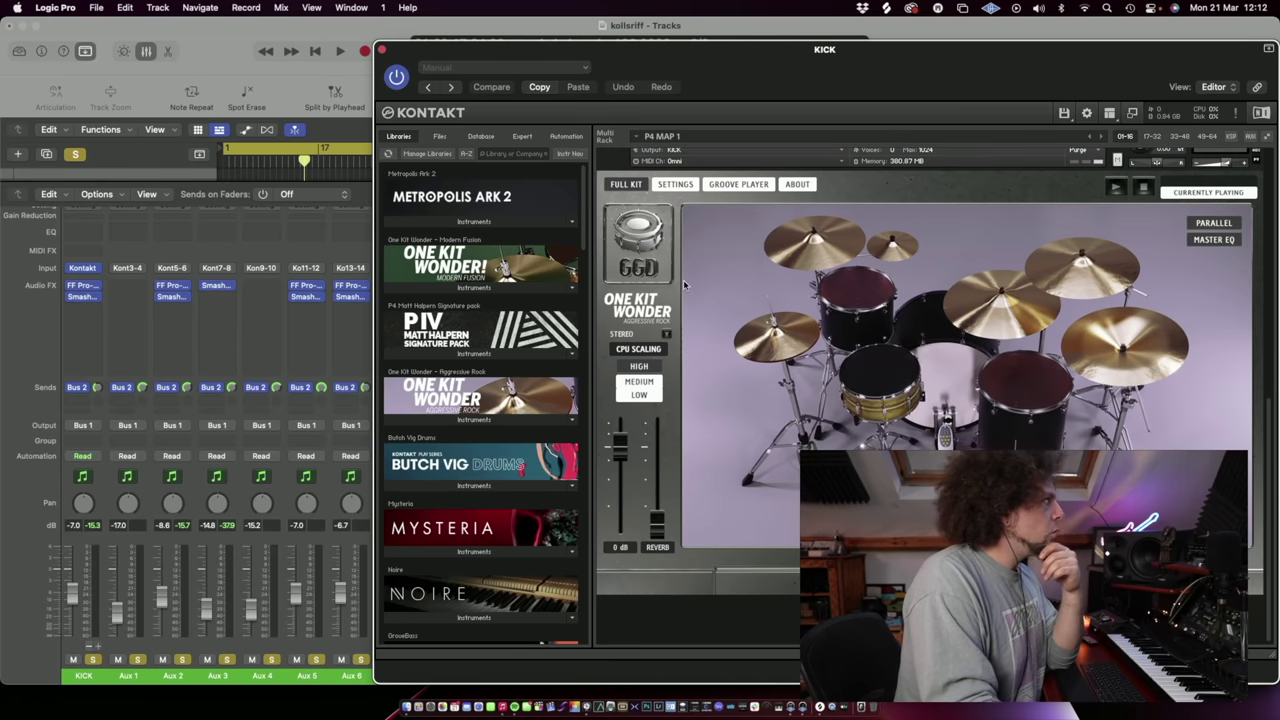
scroll(704, 352, up, 1)
click(778, 600)
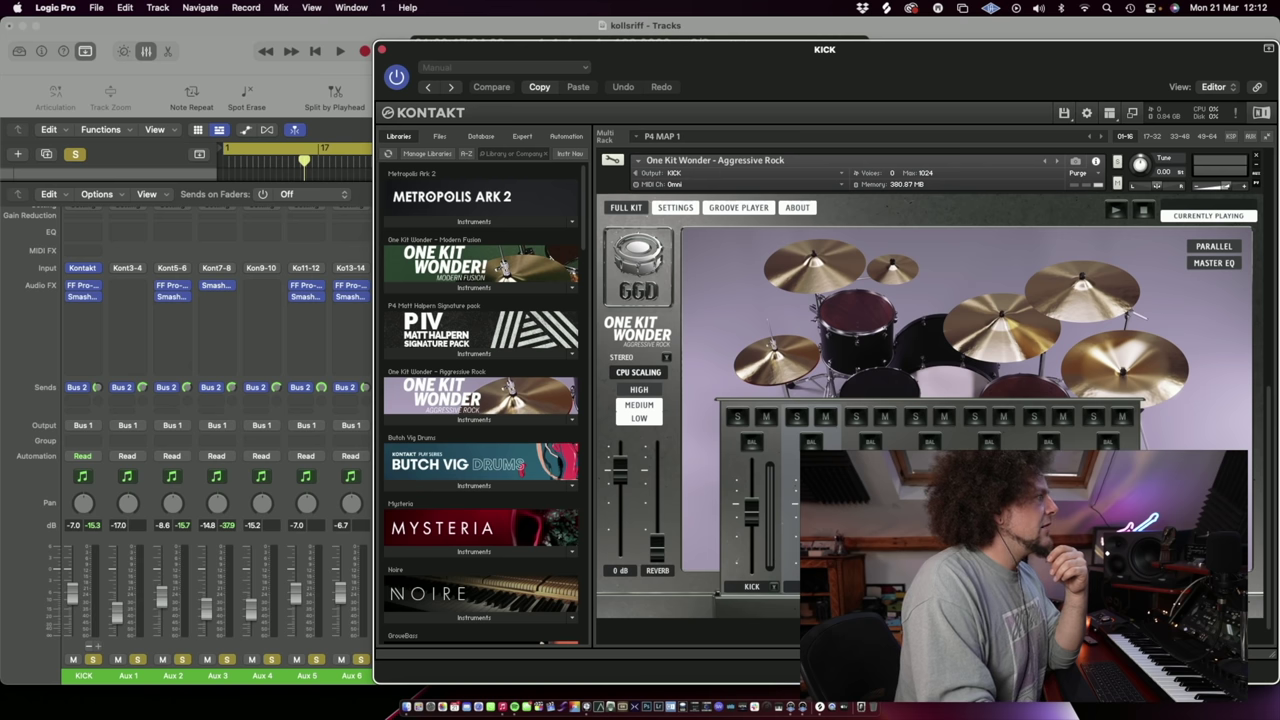
click(714, 374)
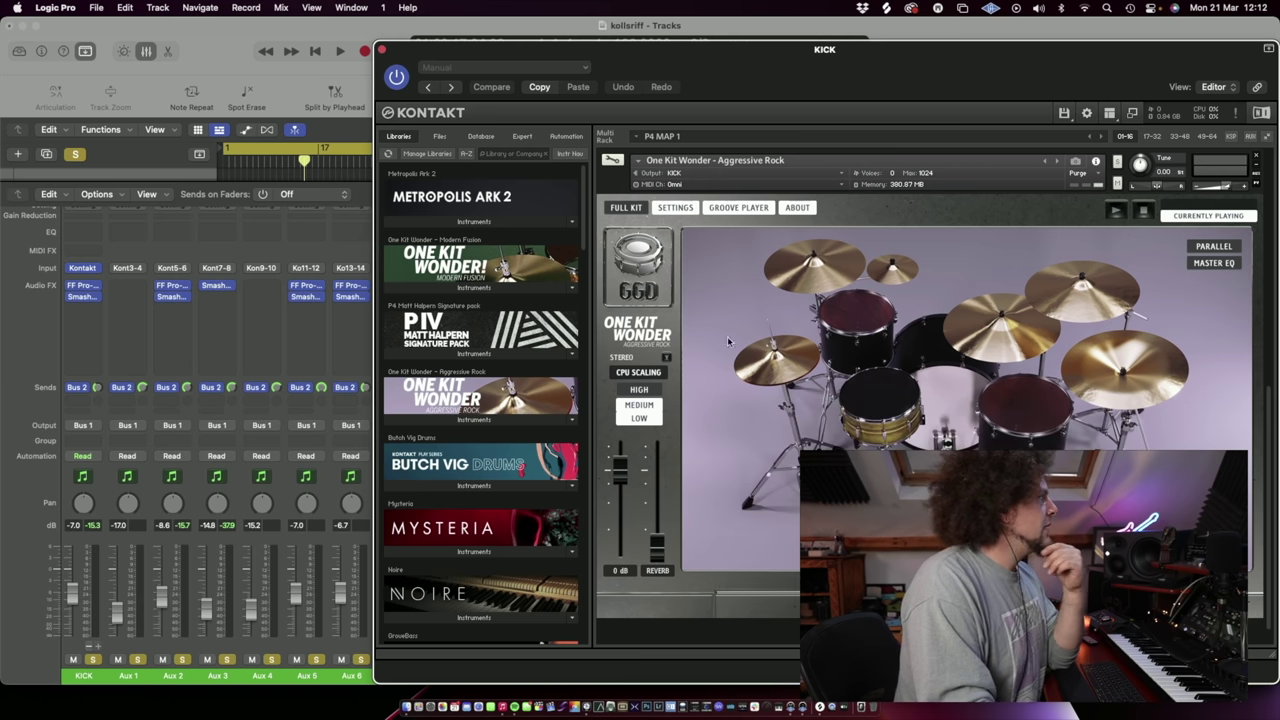
scroll(729, 361, up, 1)
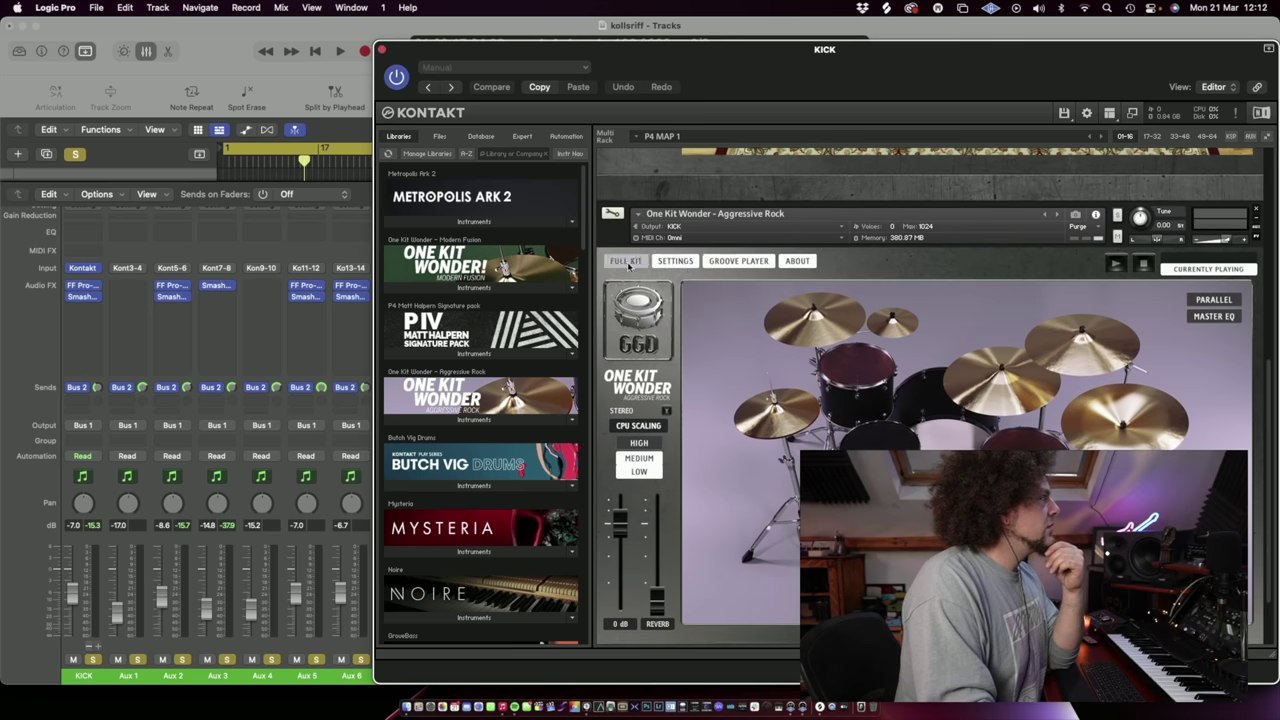
scroll(740, 265, down, 2)
scroll(790, 262, up, 2)
scroll(790, 262, down, 2)
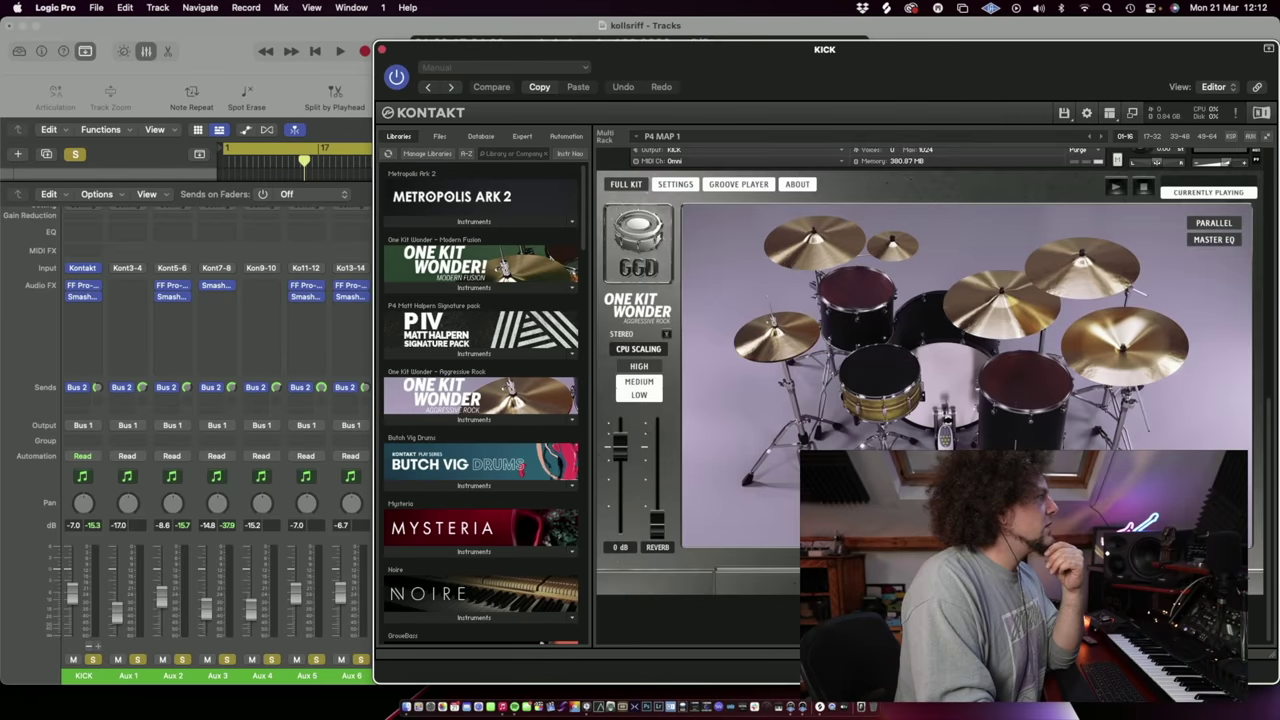
Step: Mute all seven channels in the One Kit Wonder - Aggressive Rock kit's mixer
mouse_move(785, 430)
click(766, 393)
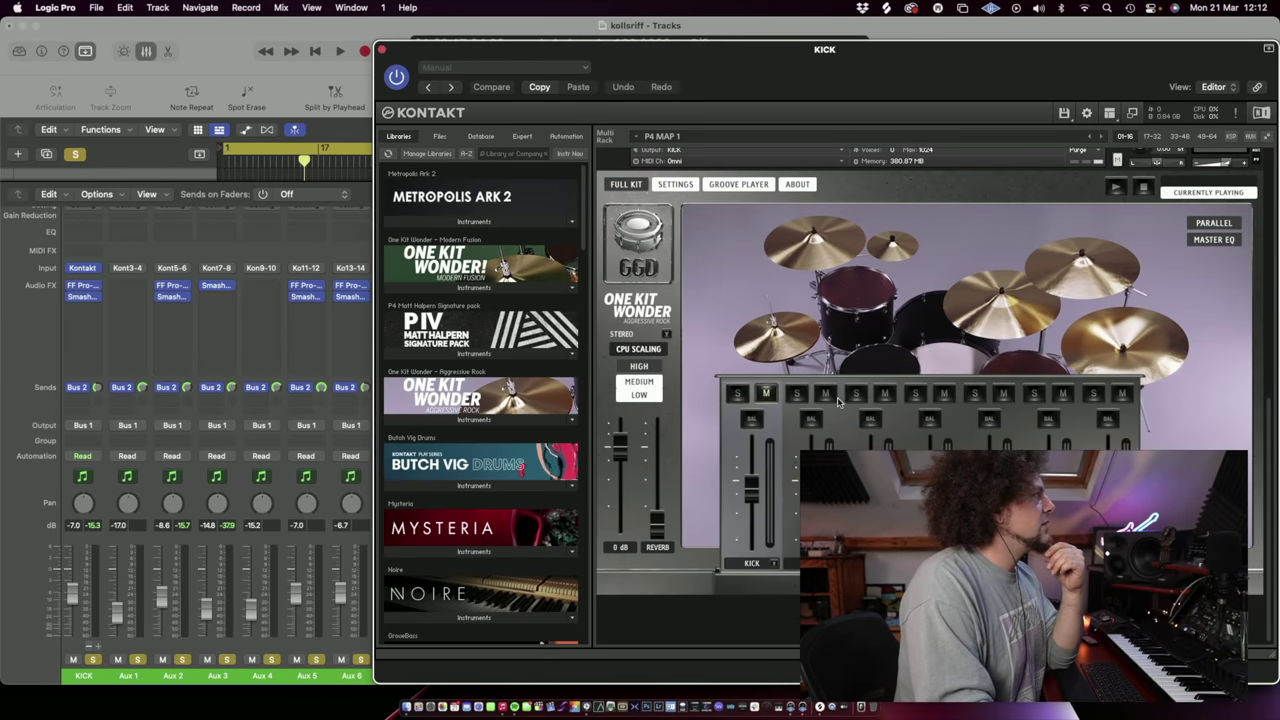
click(824, 393)
click(885, 393)
click(944, 393)
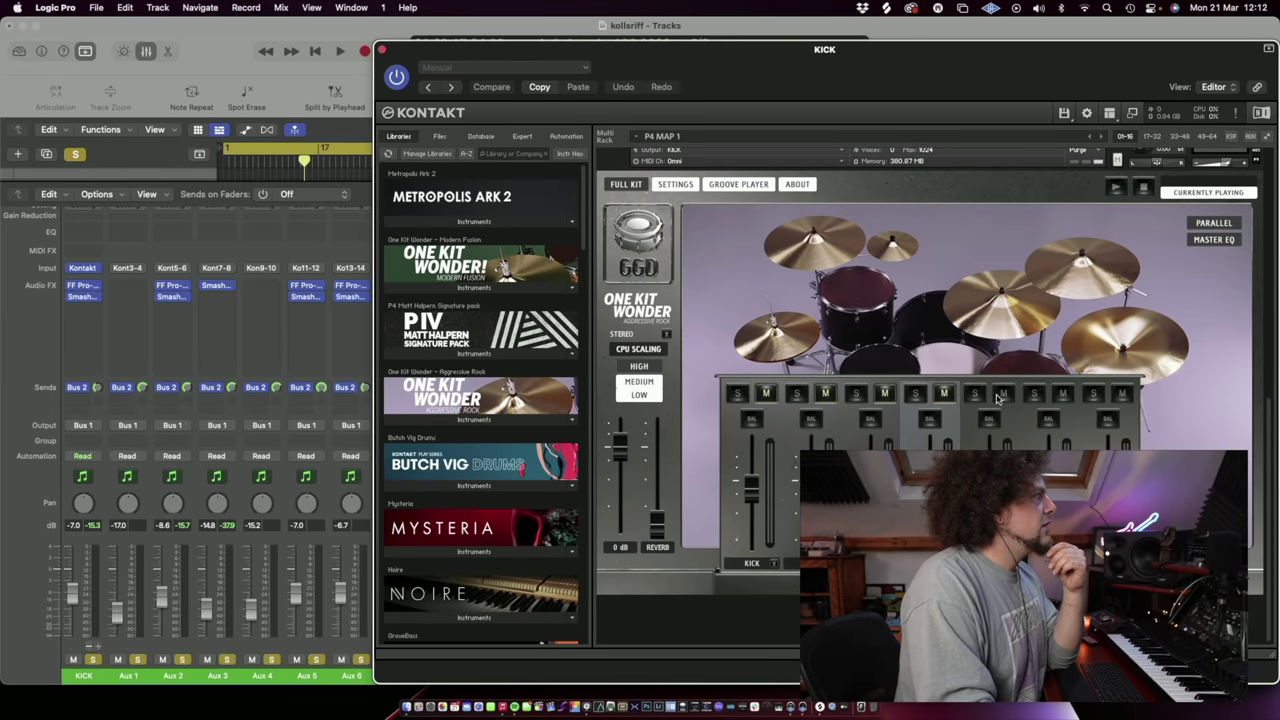
click(1004, 393)
click(1063, 393)
click(1122, 393)
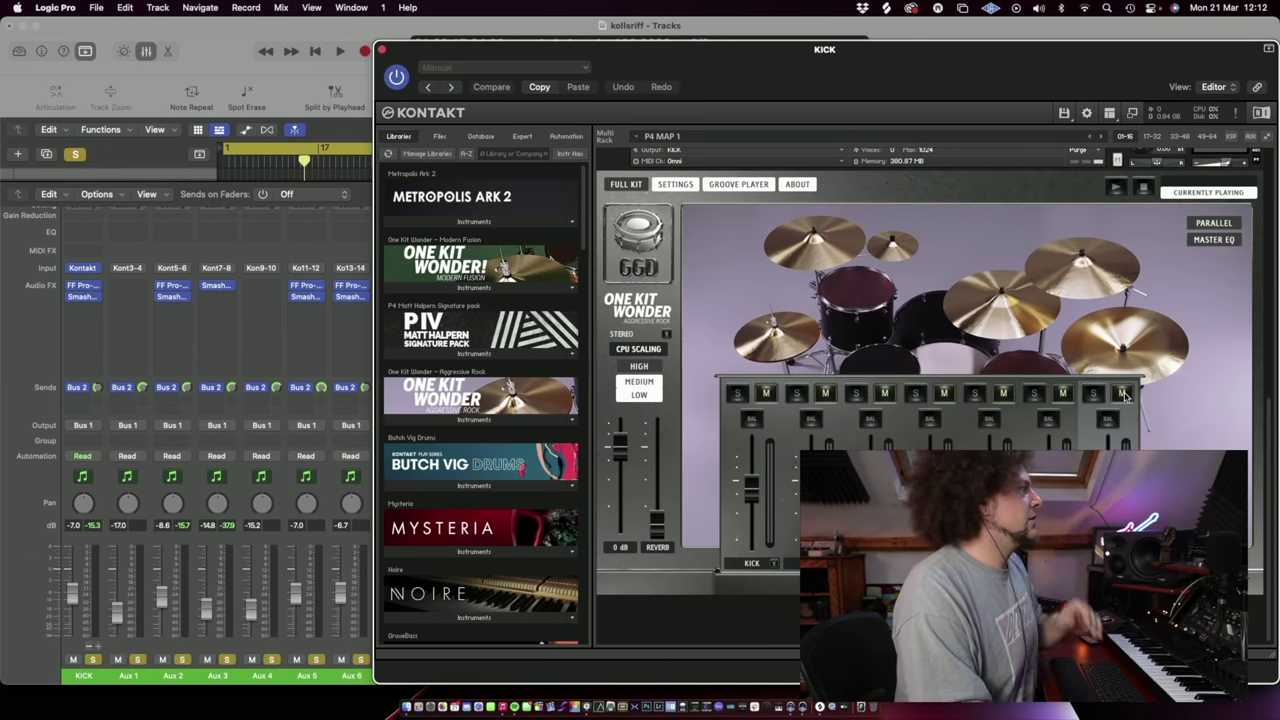
Step: Compare the drum sound in short playbacks while unmuting the first, second and last channels of the Aggressive Rock kit
key(space)
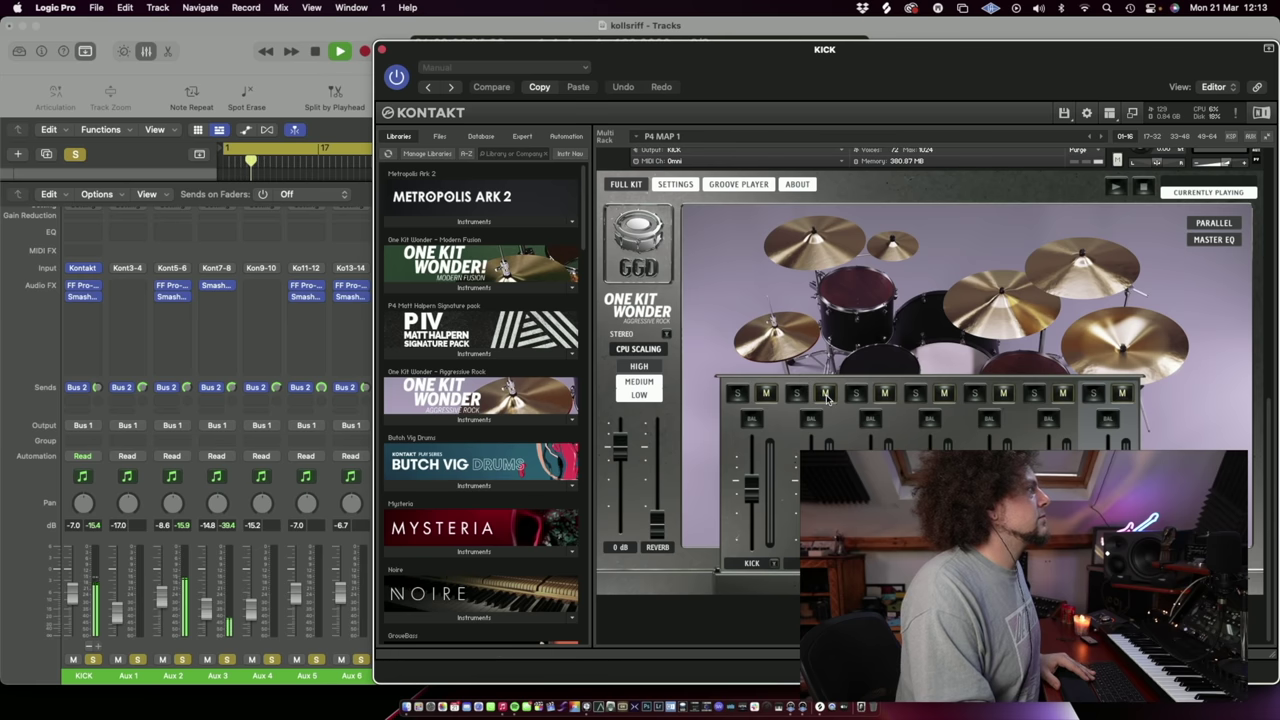
key(space)
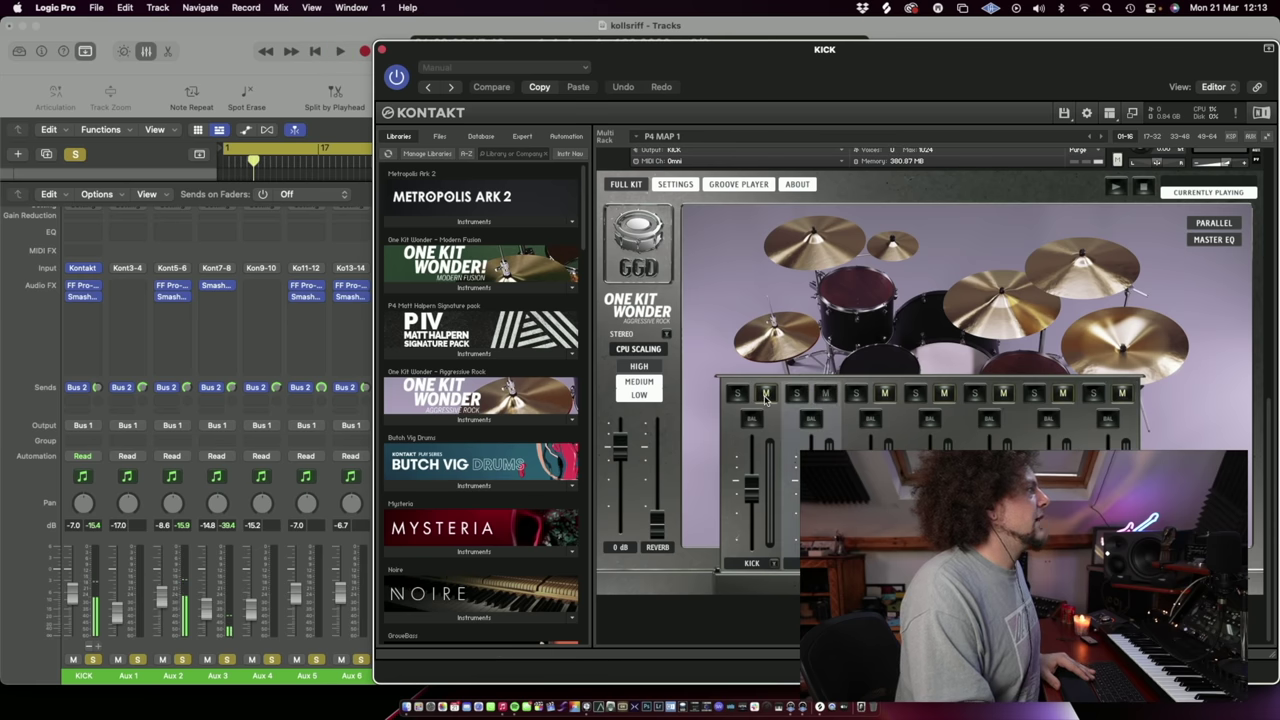
key(space)
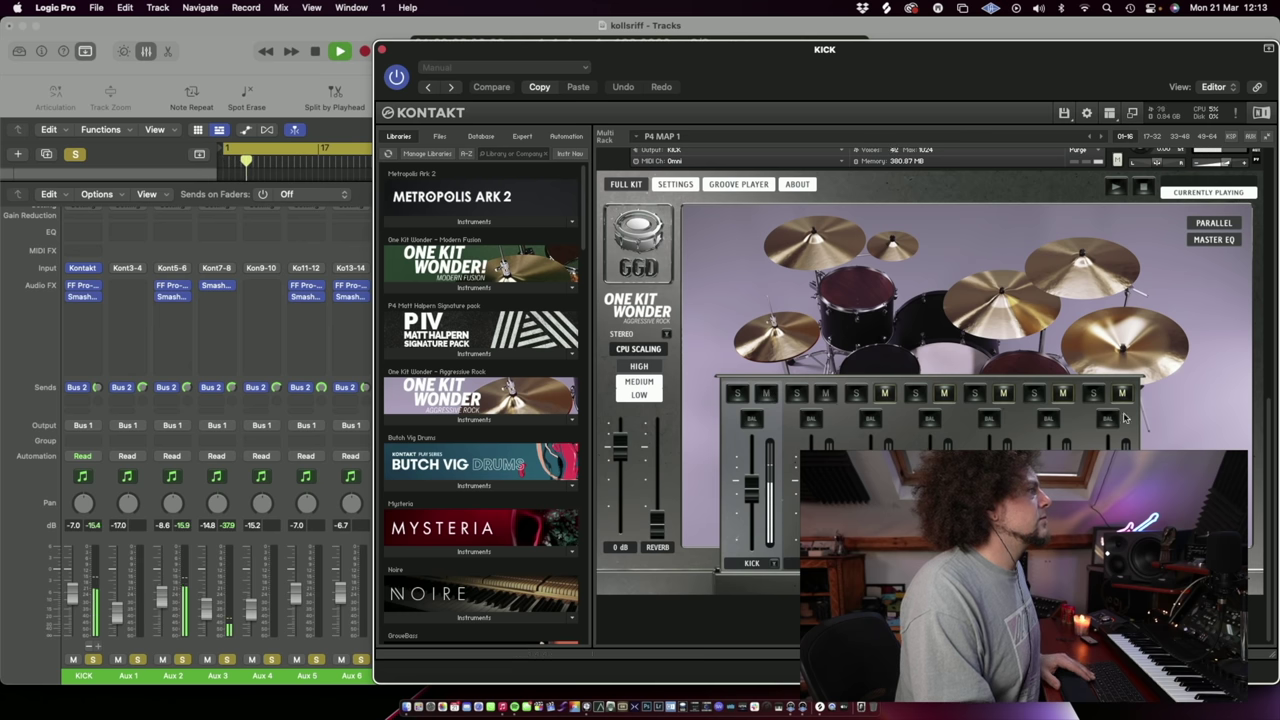
key(space)
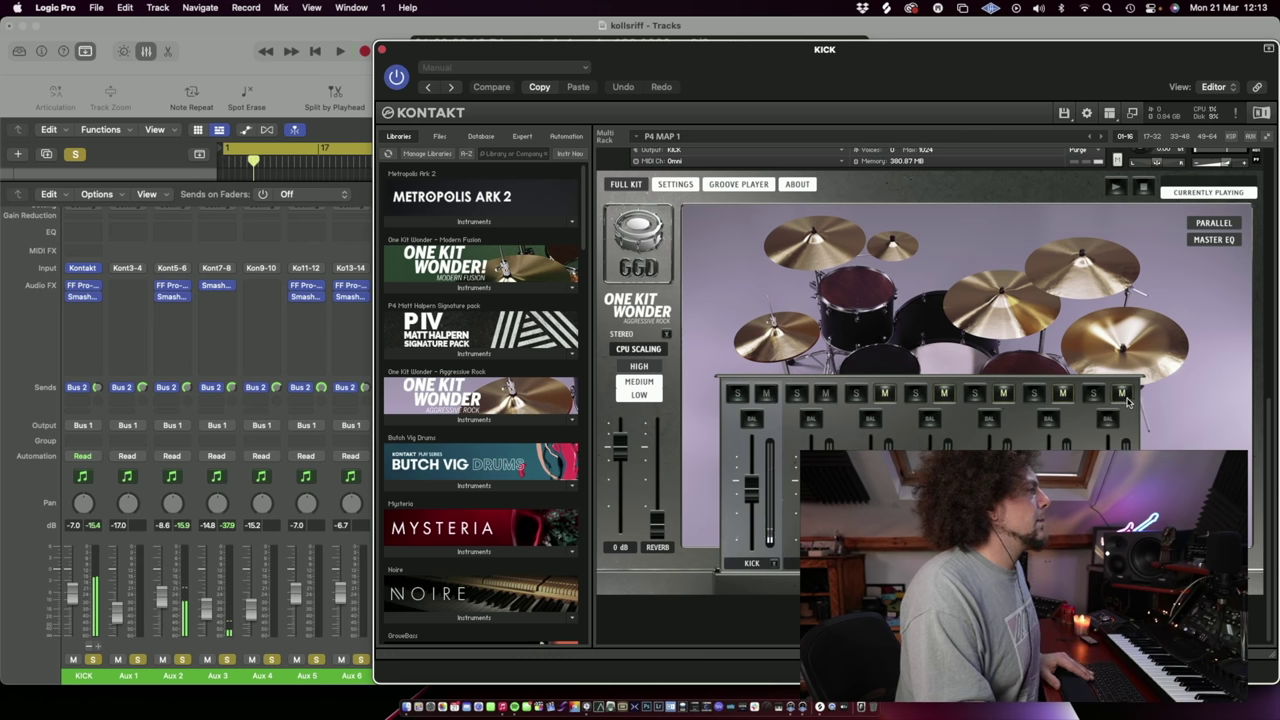
key(space)
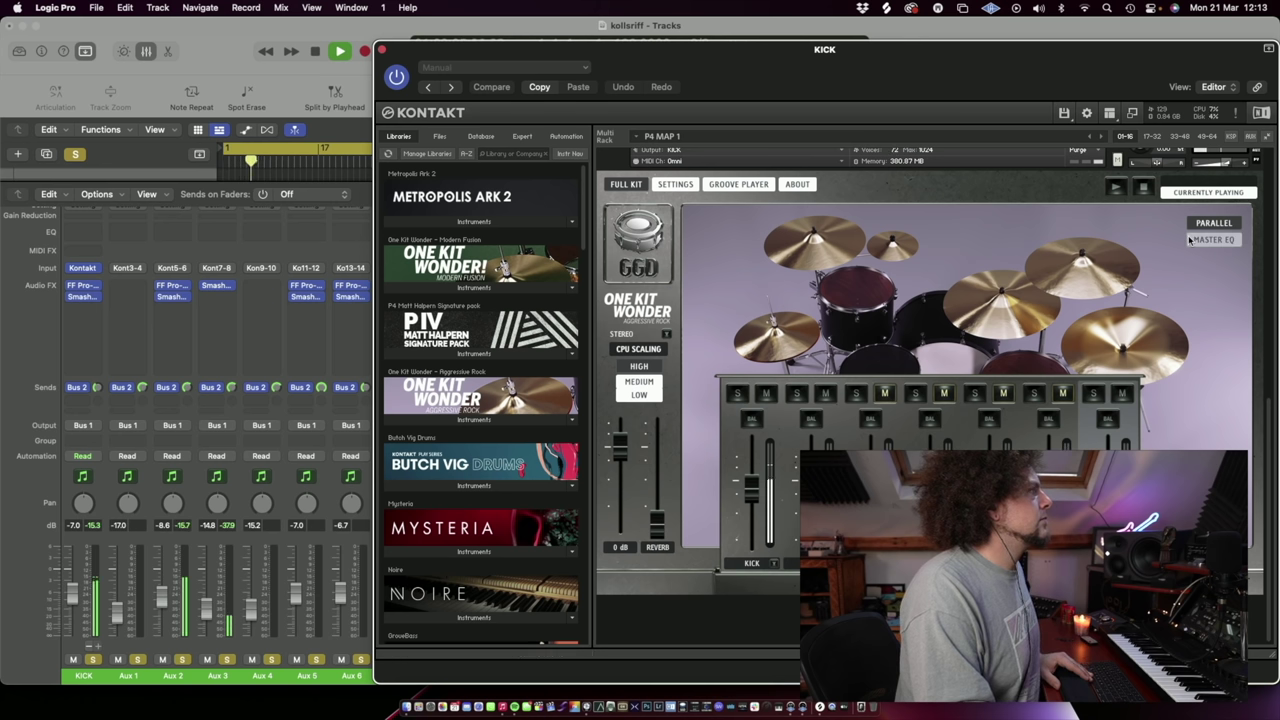
key(space)
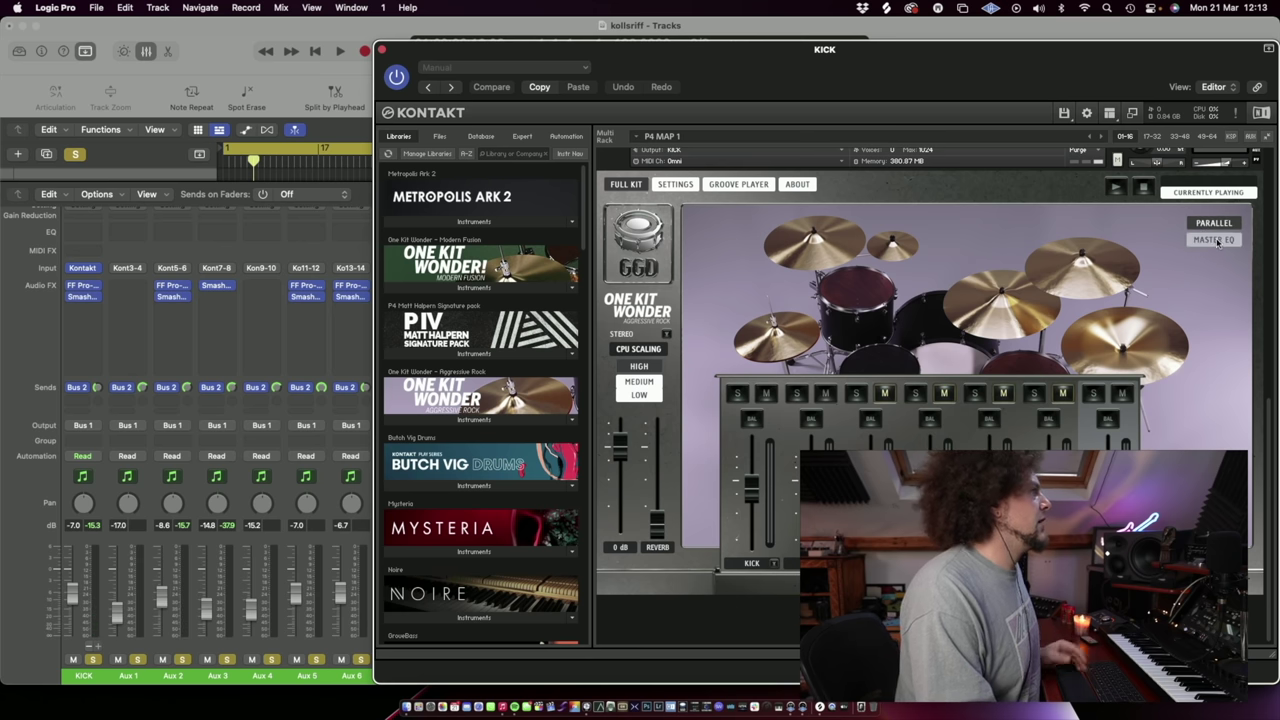
Step: Toggle the Aggressive Rock kit's Master EQ, listen to the drums and clear all solos
click(1215, 241)
key(space)
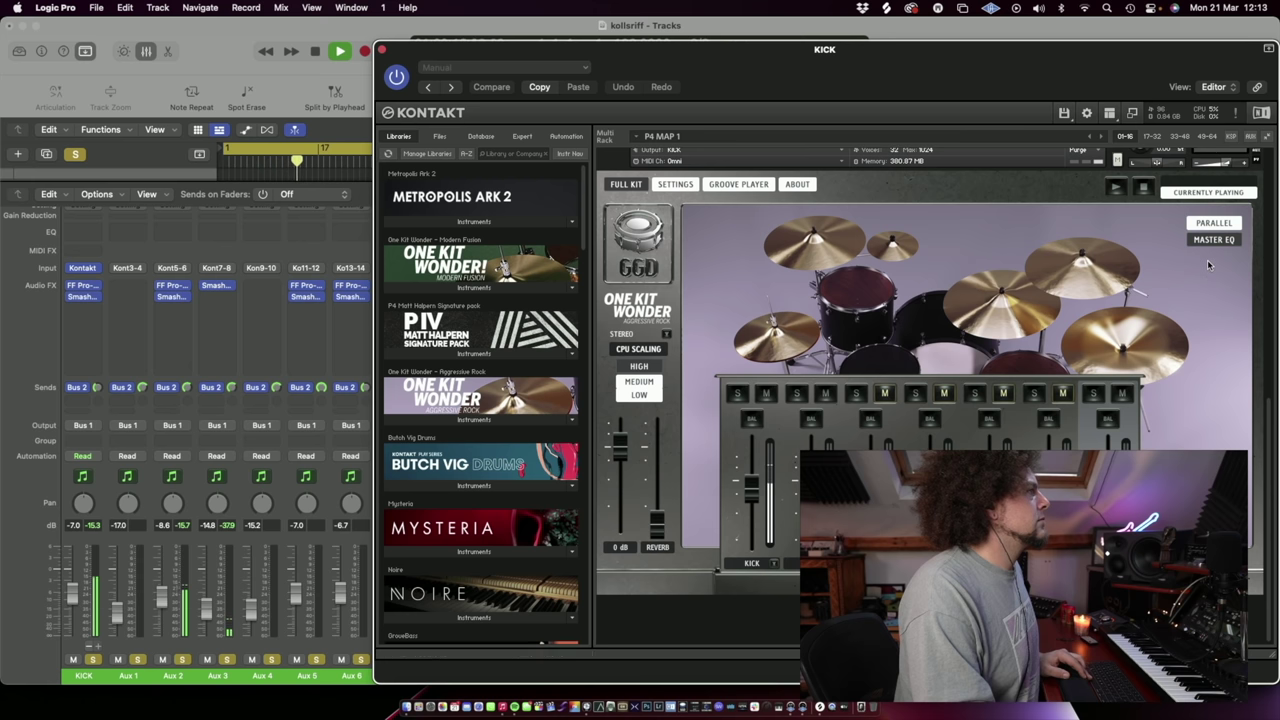
key(space)
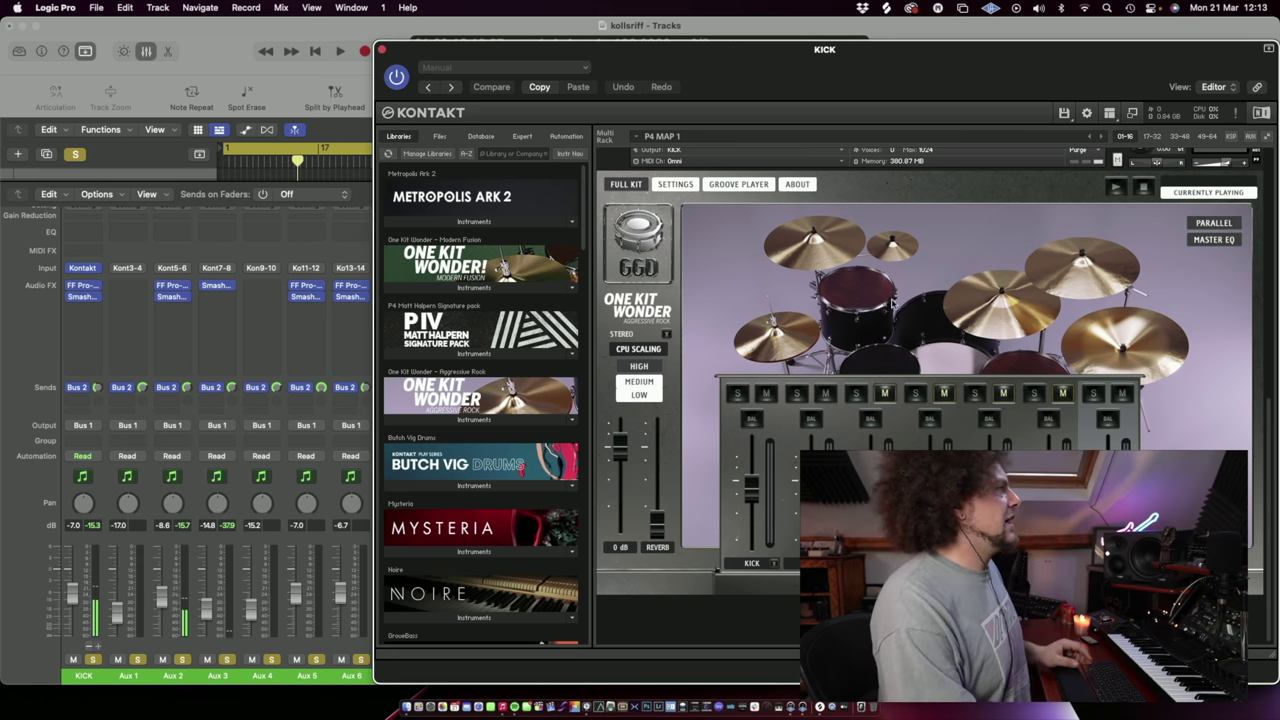
key(ctrl+alt+super+s)
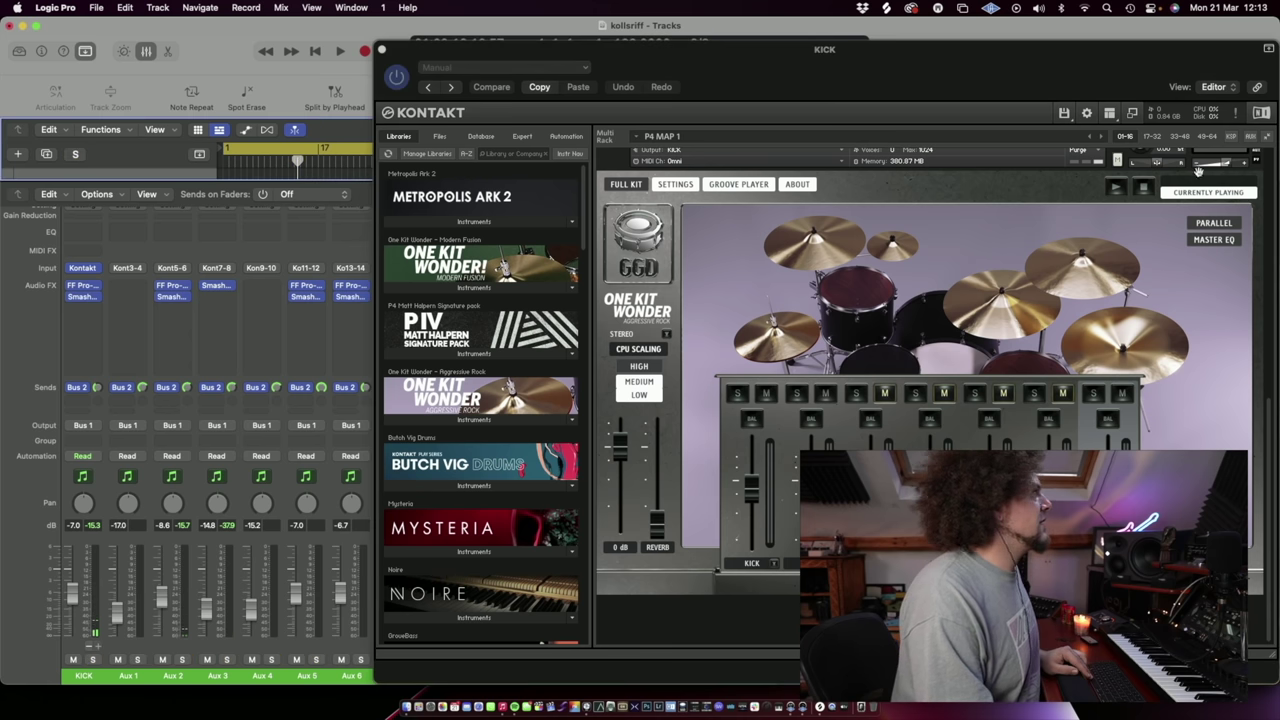
Step: Unmute the Aggressive Rock kit's third and fourth channels during playback, and close Kontakt to check the mixer's channel levels
key(space)
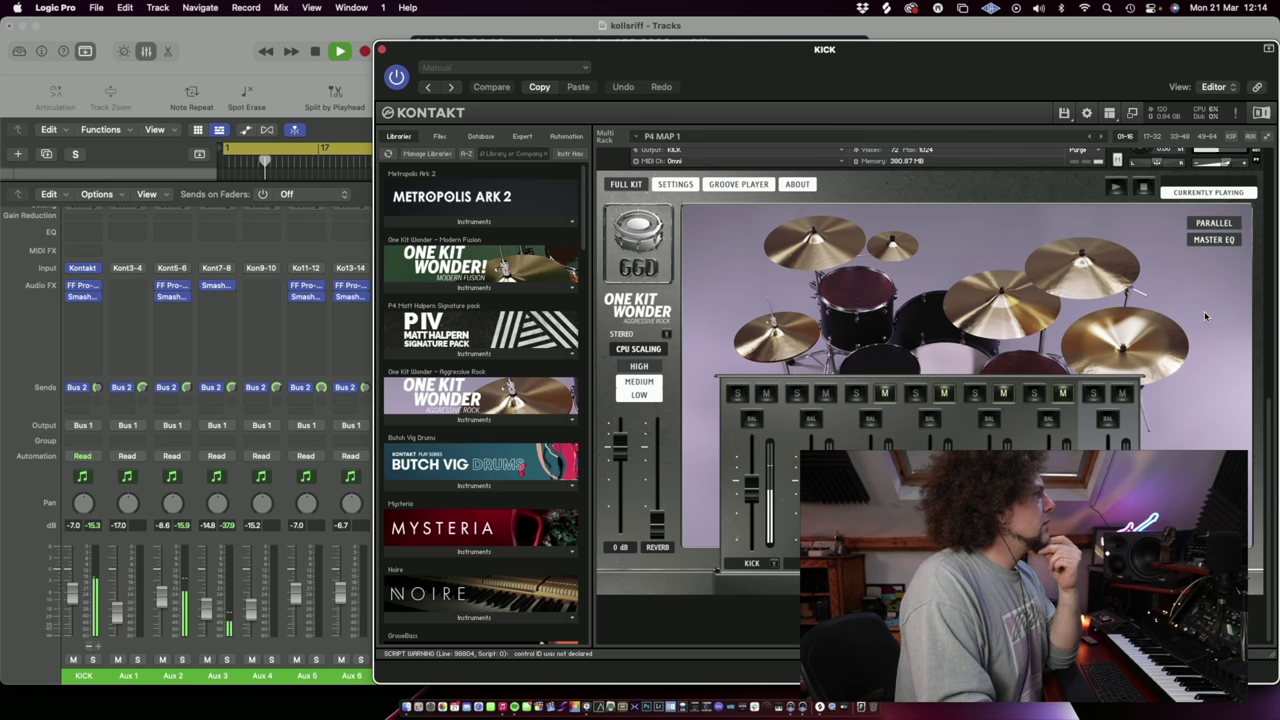
click(944, 393)
click(885, 393)
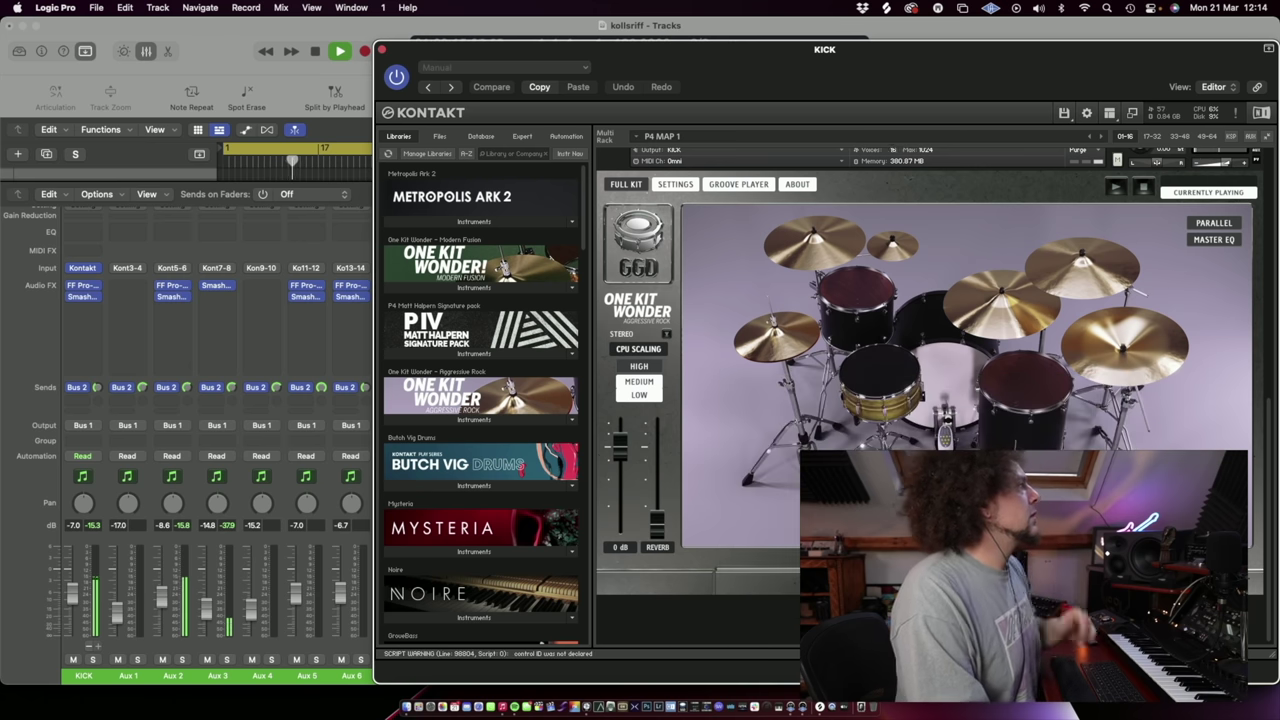
click(380, 49)
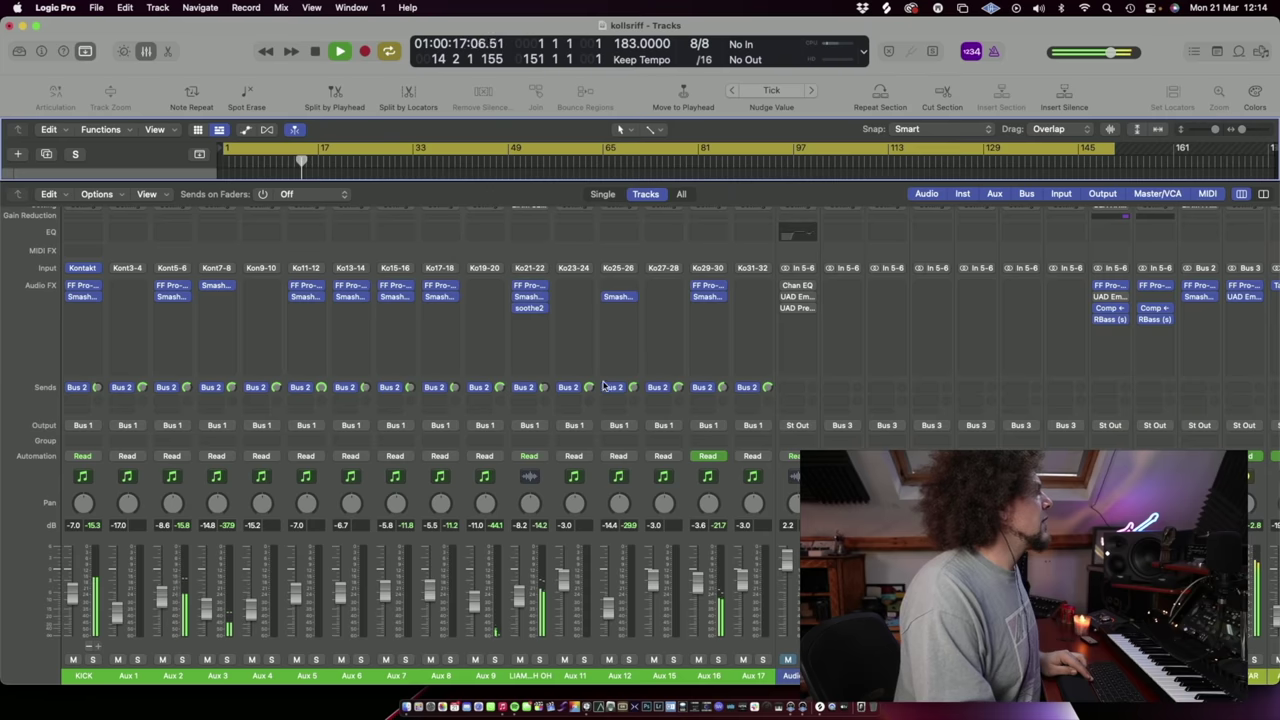
scroll(750, 455, right, 10)
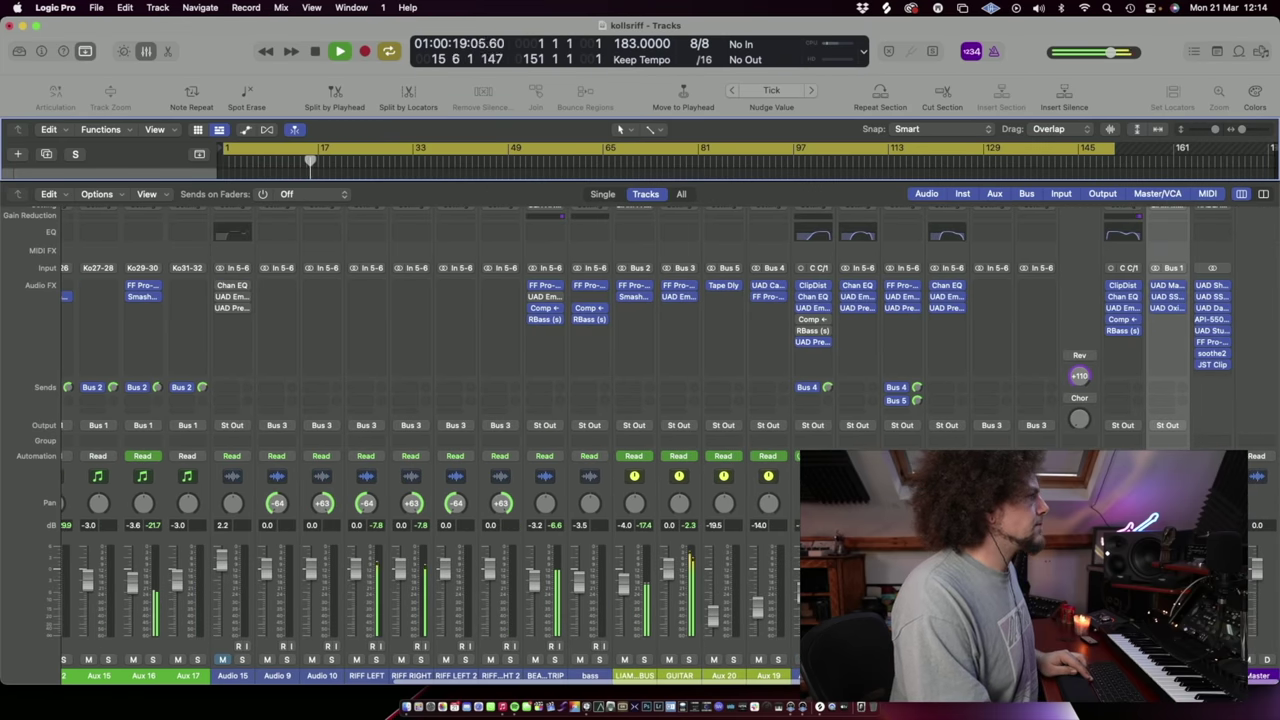
key(space)
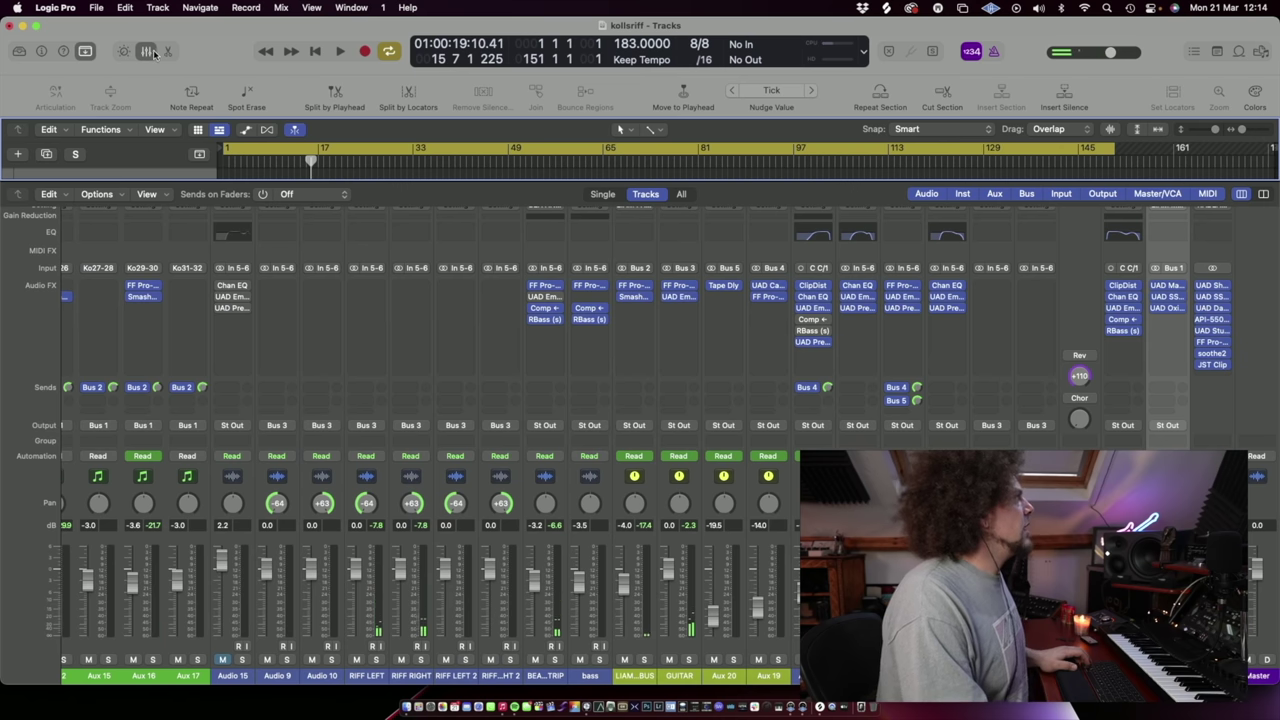
Step: Examine the Aggressive Rock kit's mapping settings in Kontakt, comparing them with the P4 Kit above it in the rack
key(v)
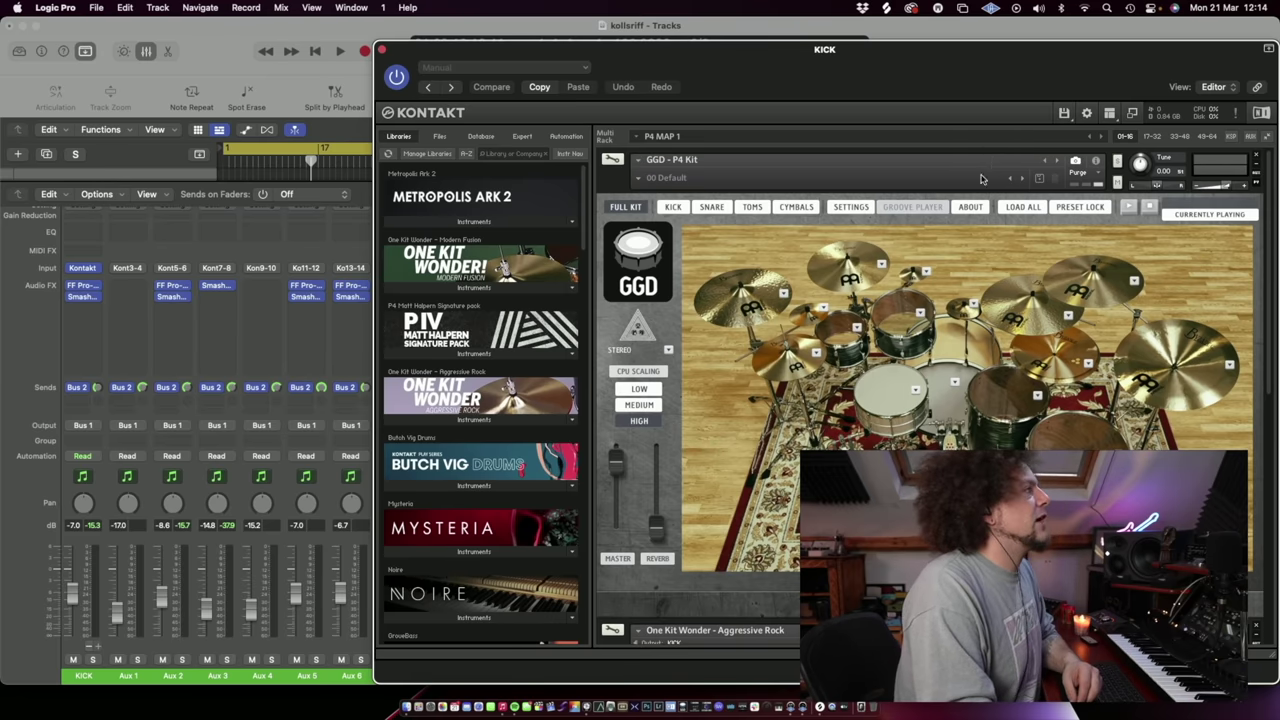
scroll(872, 316, down, 8)
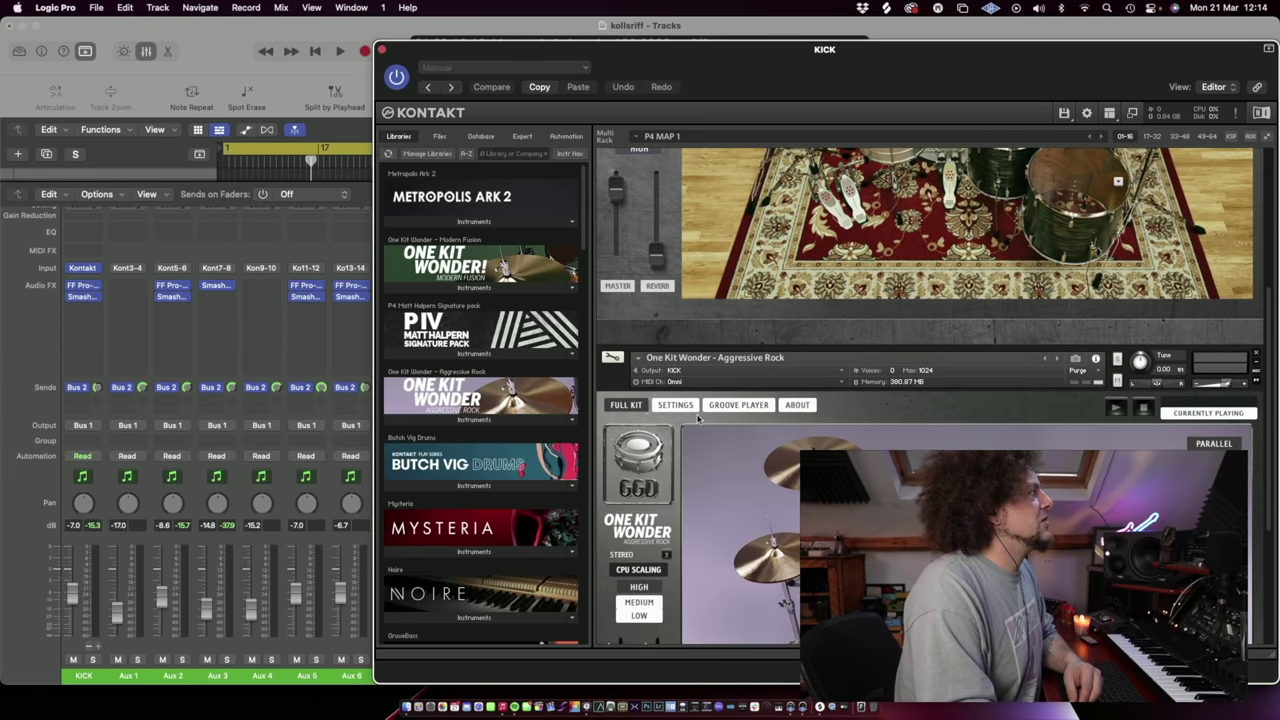
click(676, 405)
scroll(670, 390, down, 5)
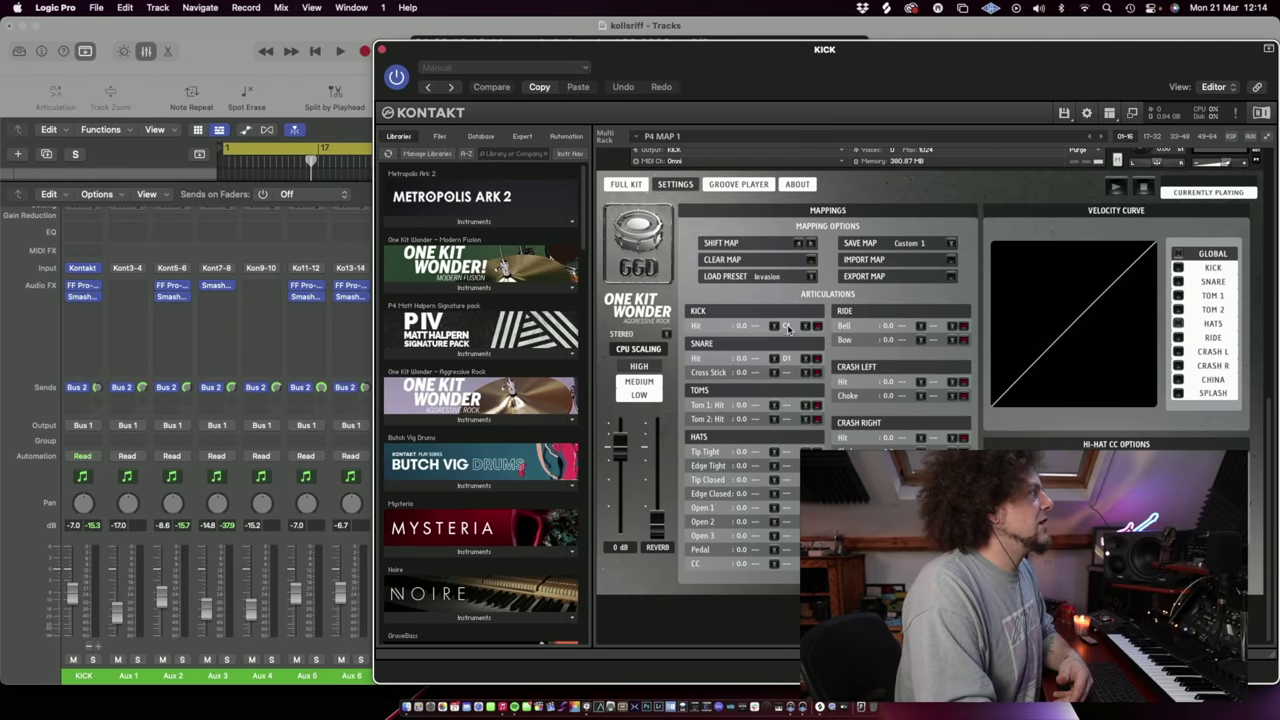
scroll(788, 330, up, 5)
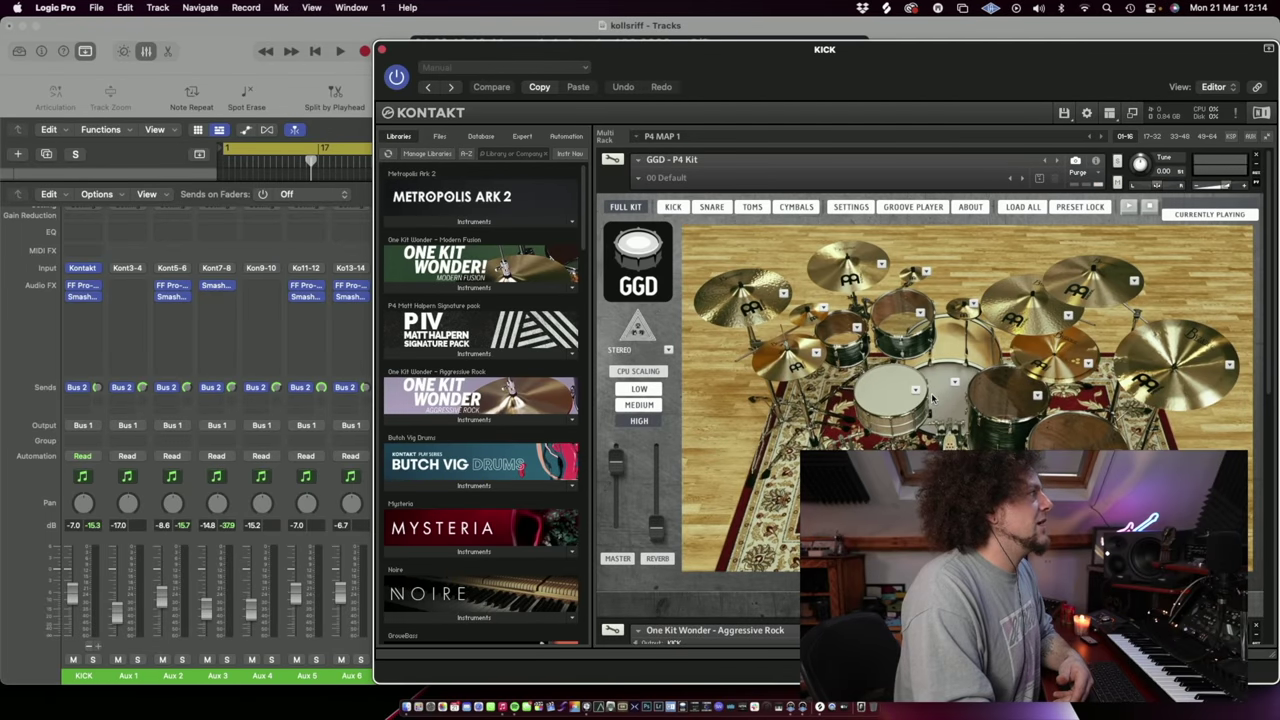
scroll(655, 340, down, 4)
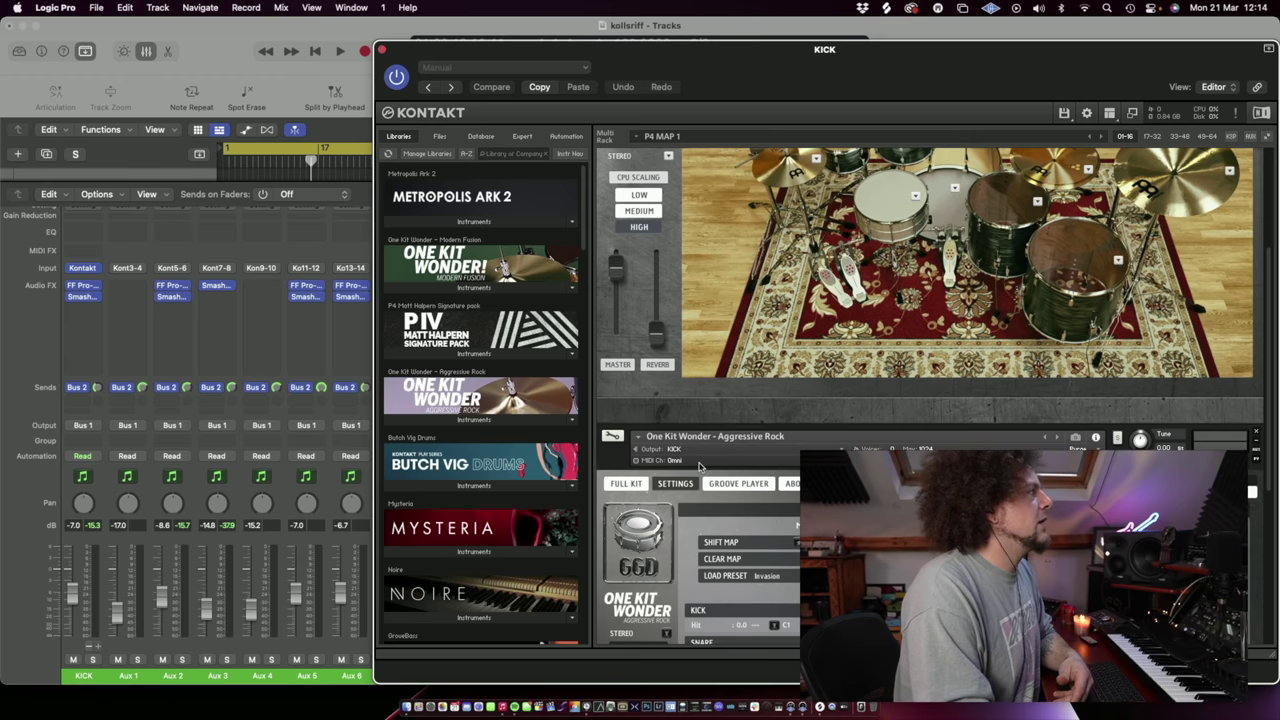
scroll(918, 229, up, 2)
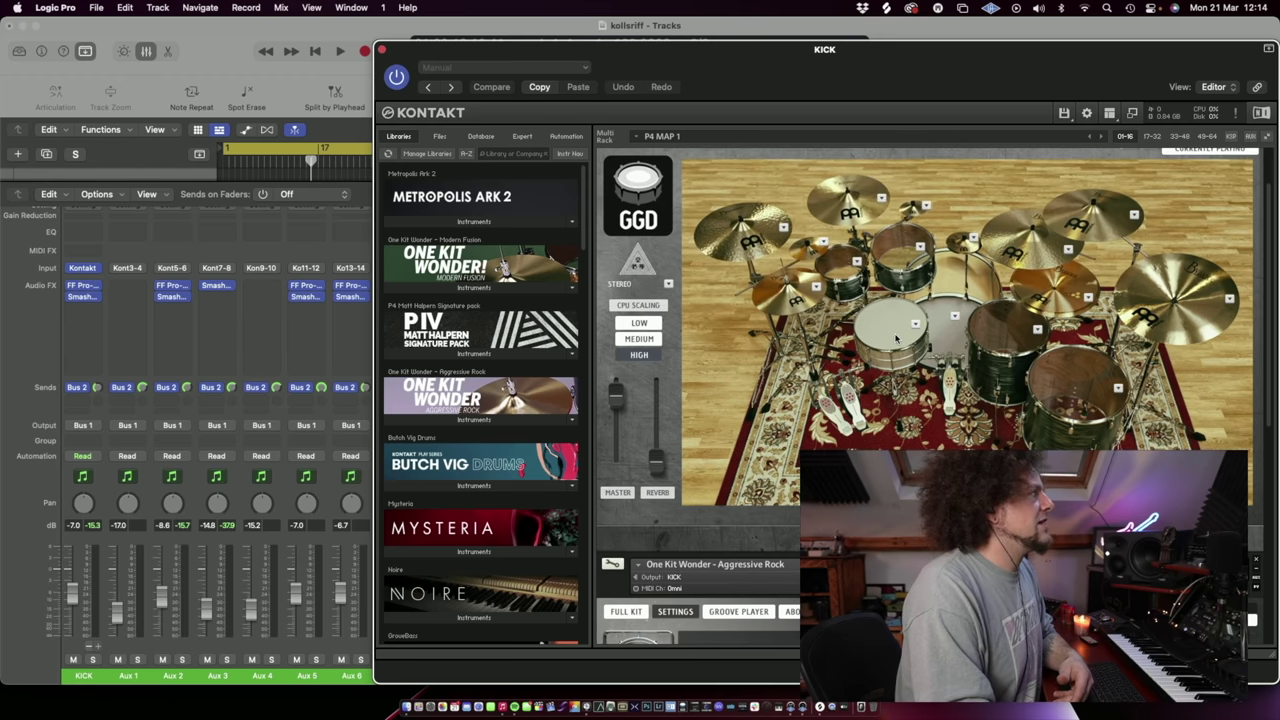
scroll(896, 341, down, 6)
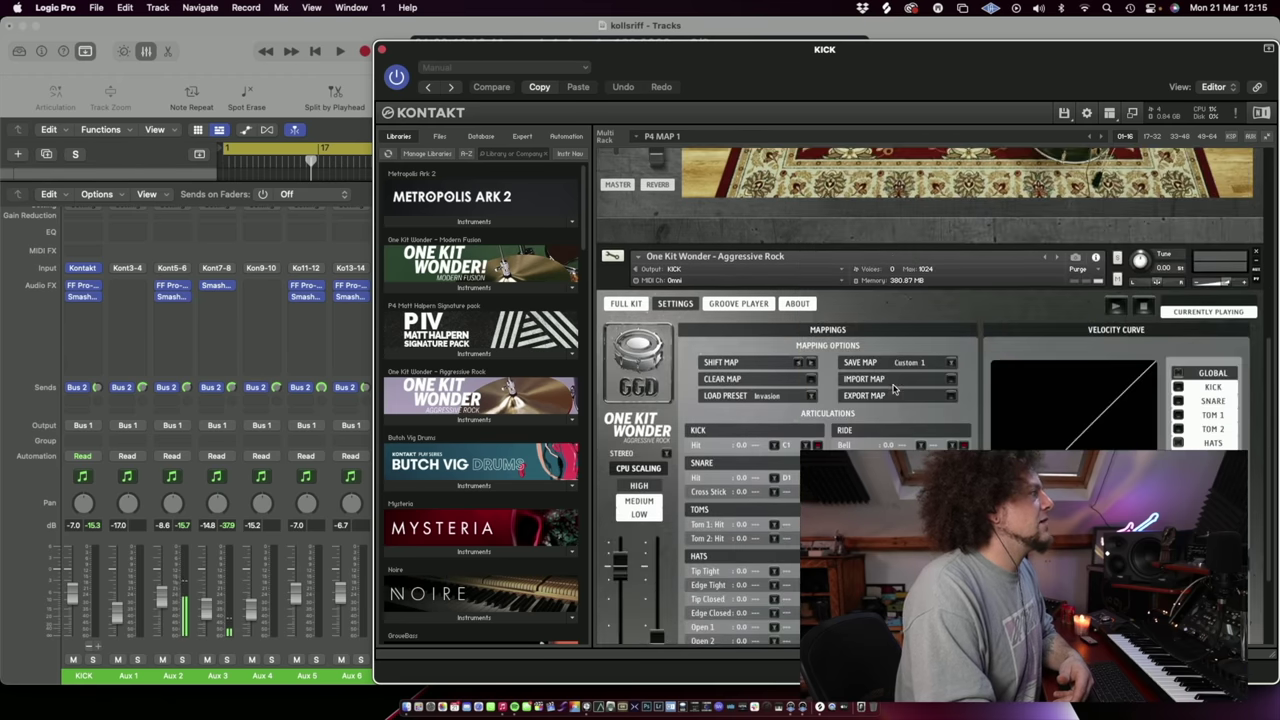
scroll(846, 269, up, 5)
scroll(846, 269, up, 3)
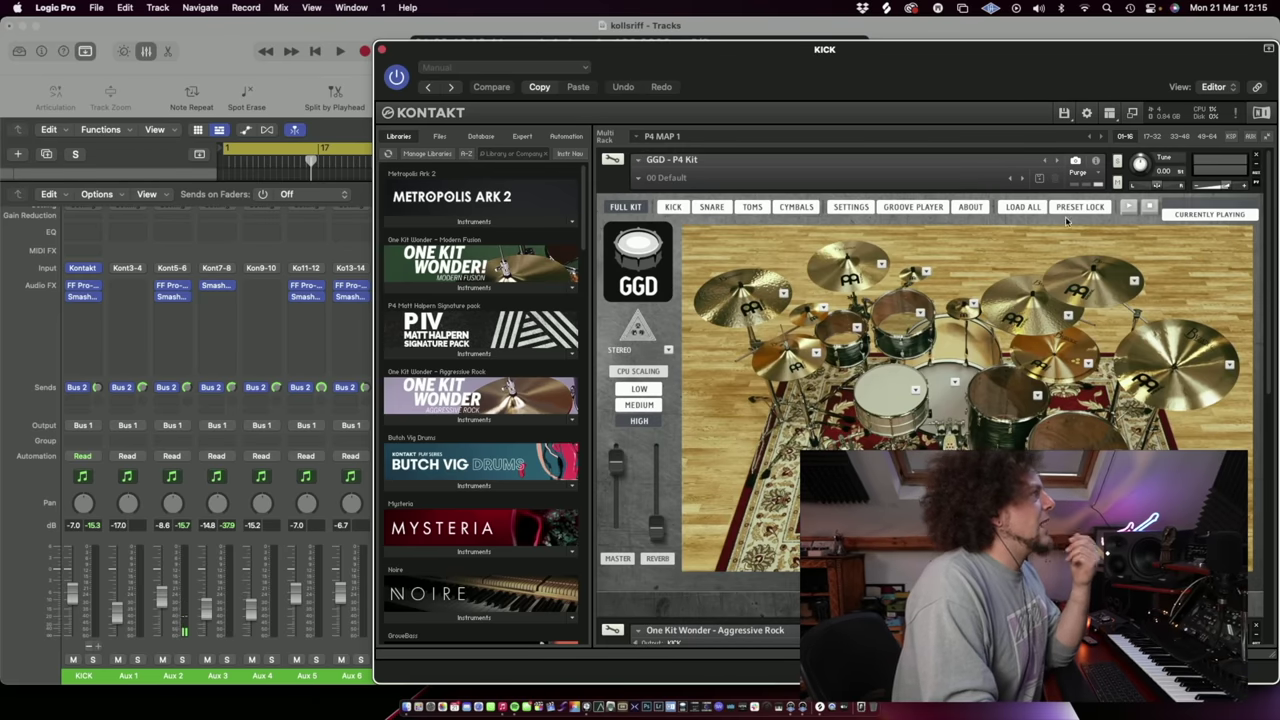
click(380, 51)
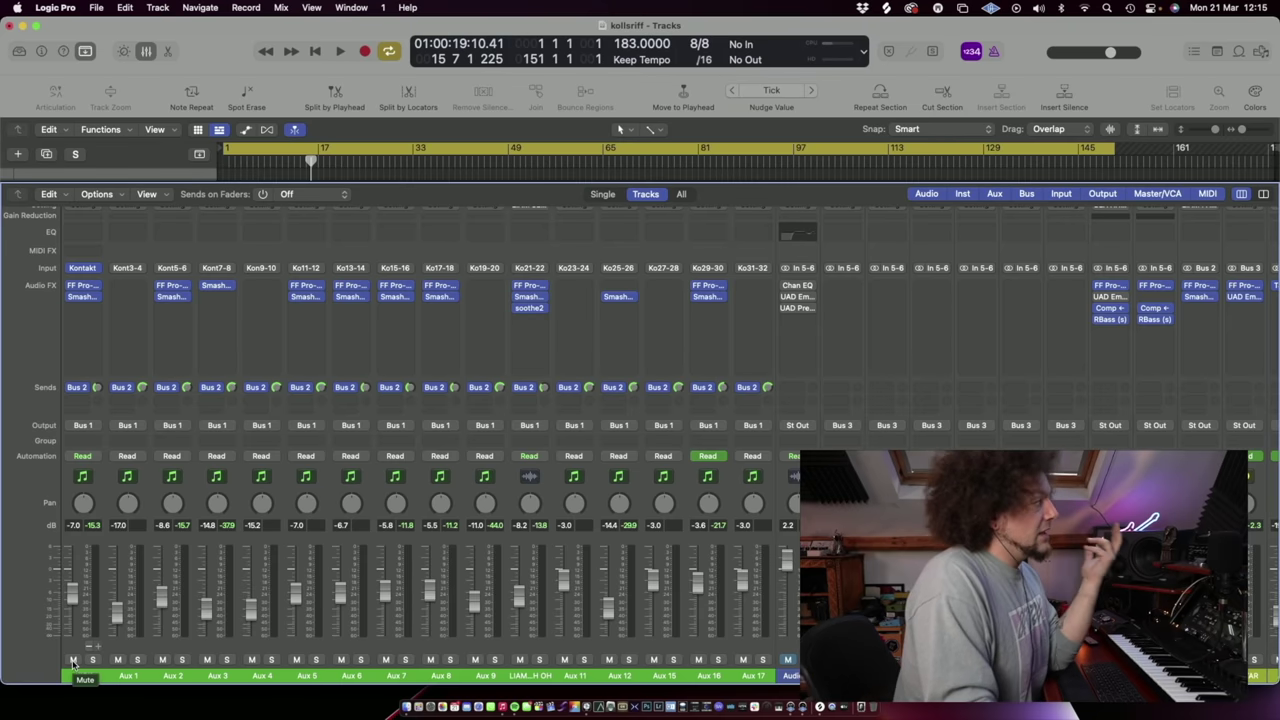
Step: Review the green Kontakt drum channels in the mixer, from KICK through Aux 17
drag(74, 676, 757, 664)
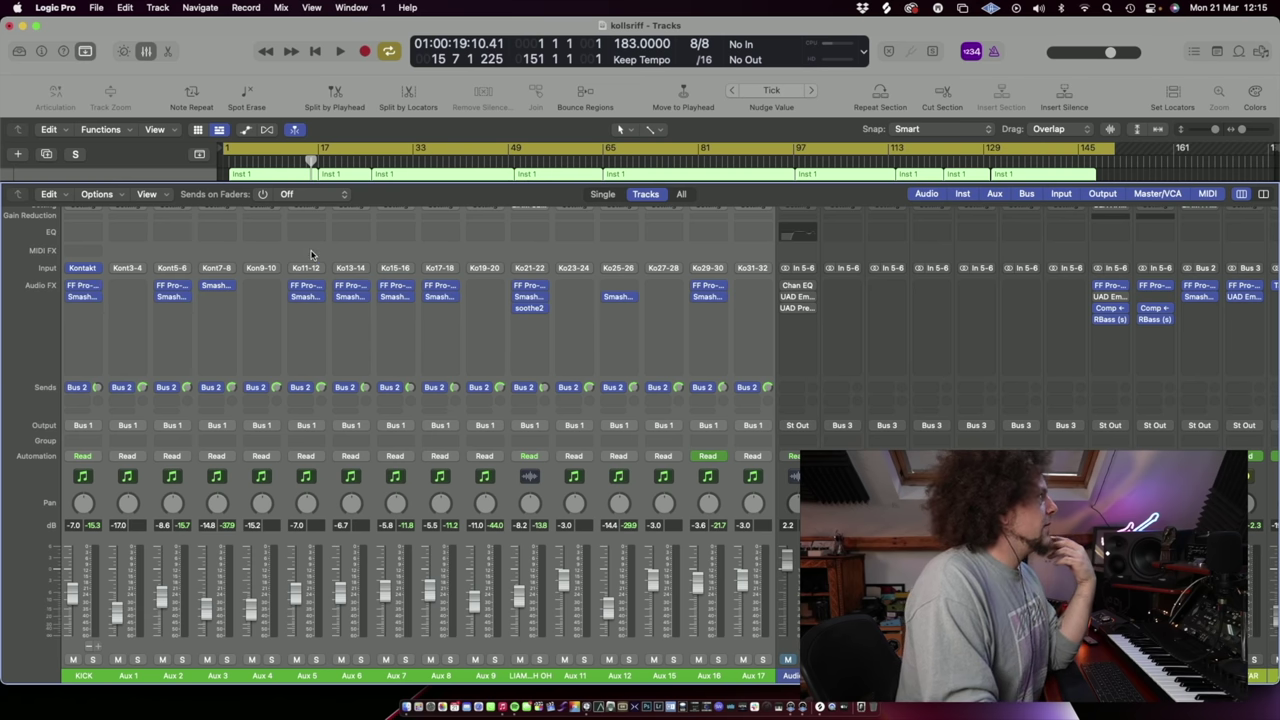
click(316, 258)
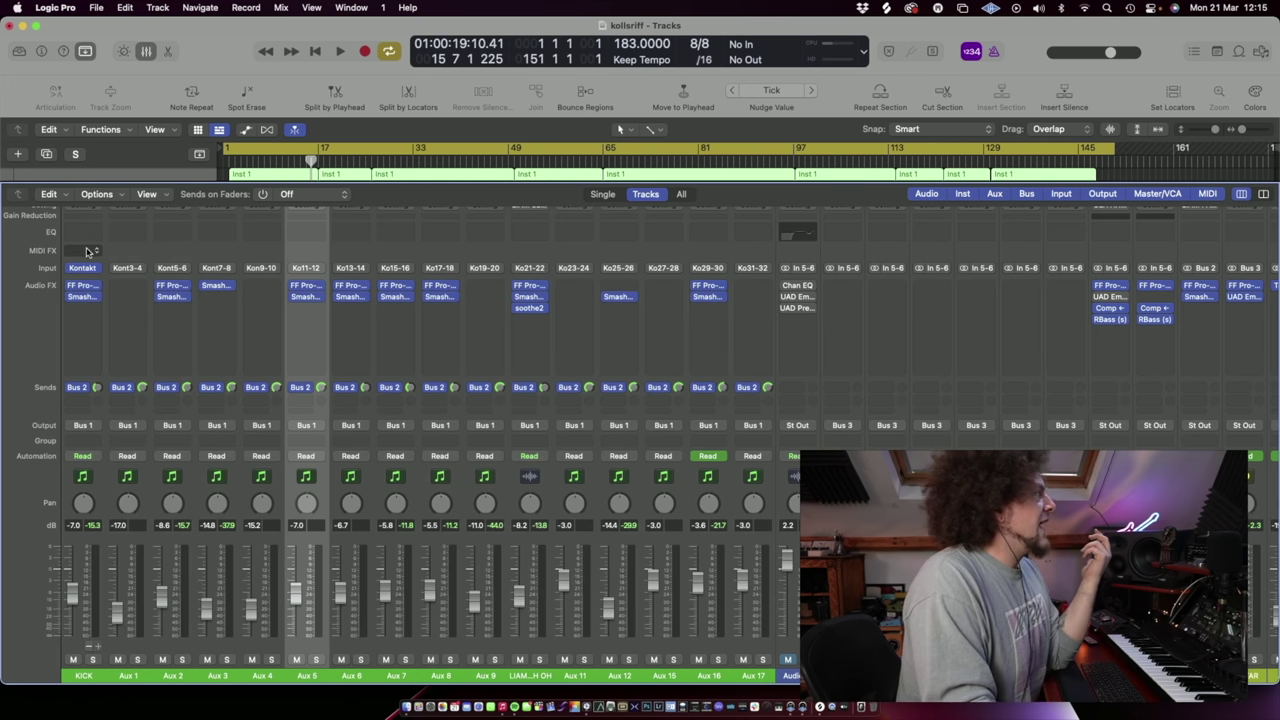
click(121, 252)
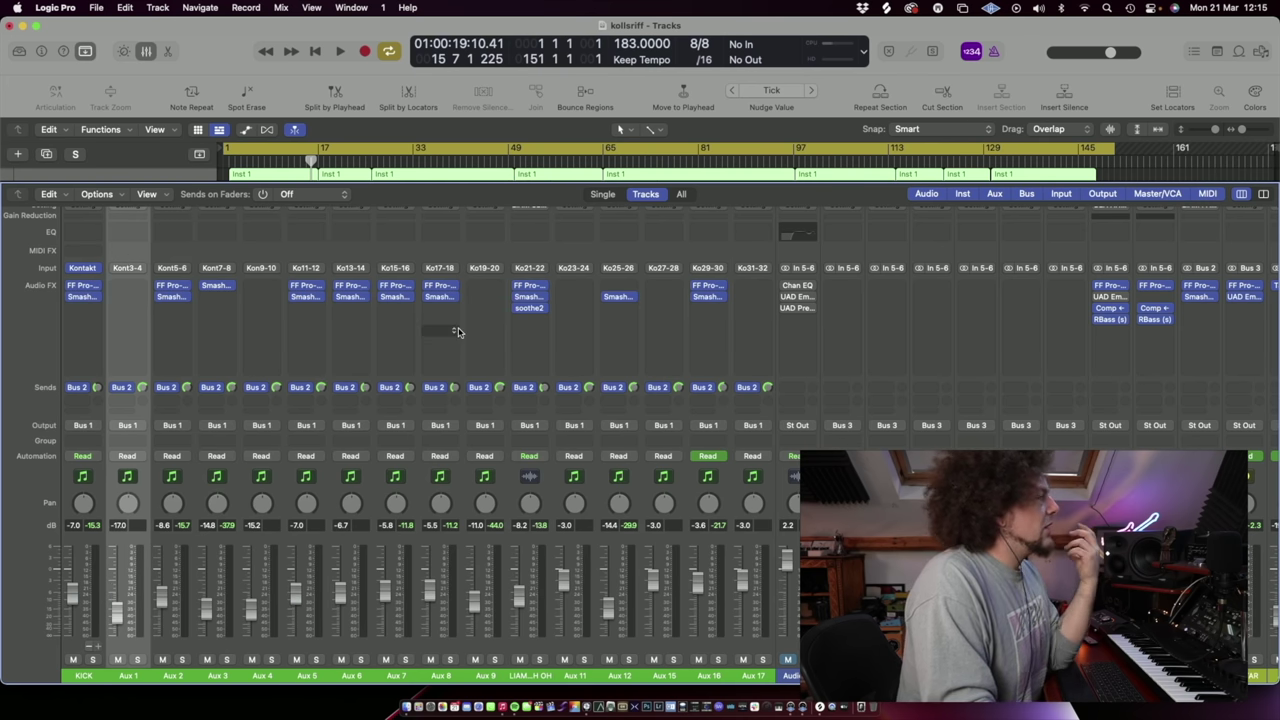
Step: Inspect the overhead channel strip fed by Kontakt outputs 21-22 and its soothe2 plug-in
scroll(974, 320, up, 2)
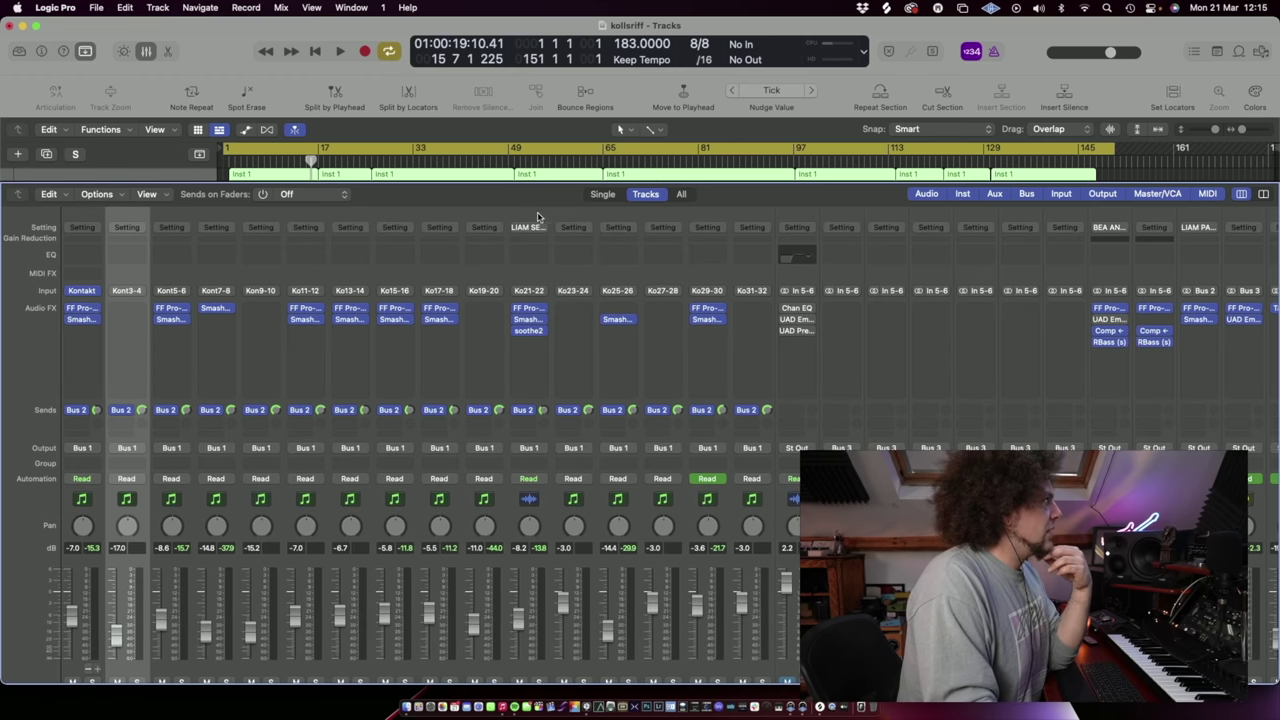
scroll(530, 250, down, 2)
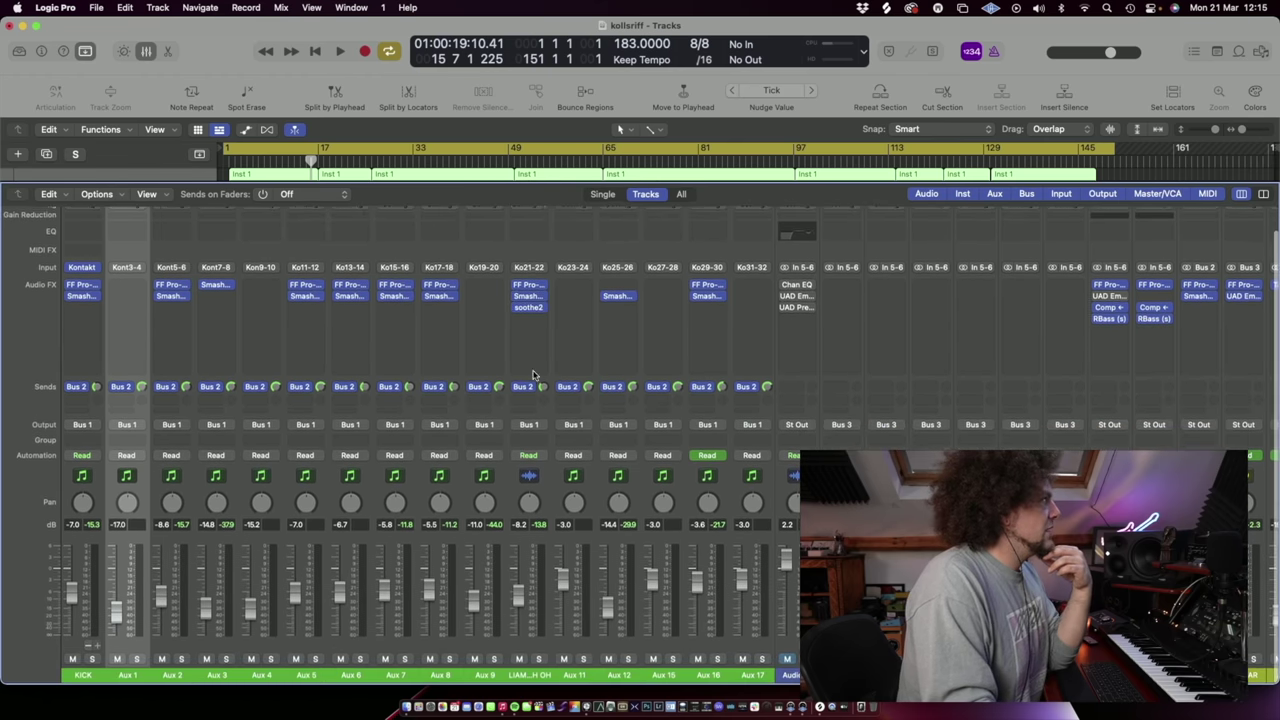
scroll(517, 300, up, 2)
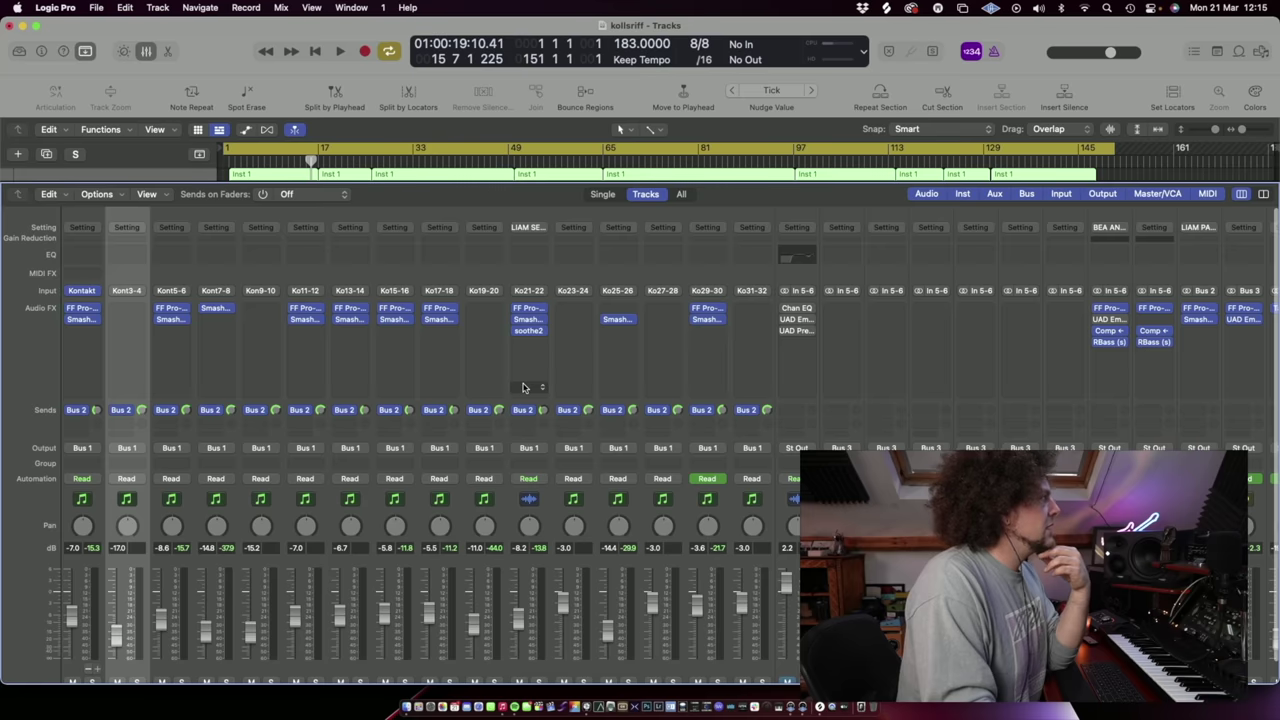
scroll(530, 330, down, 2)
click(533, 310)
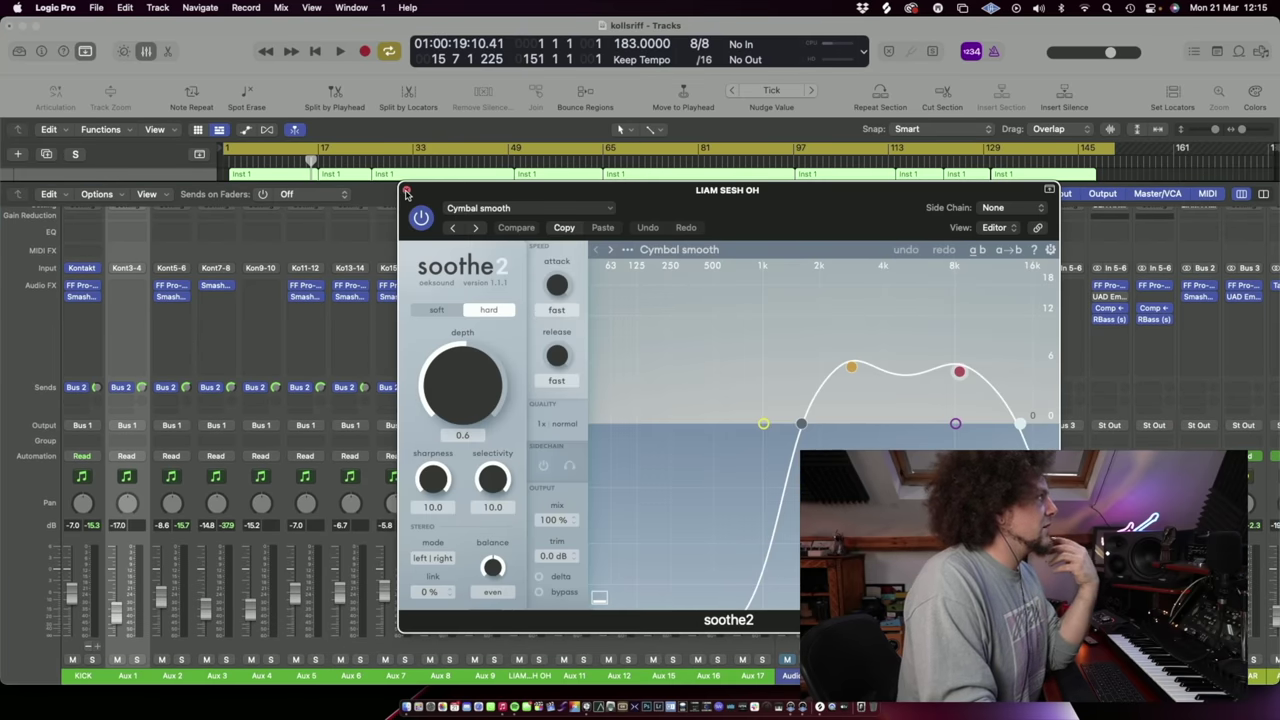
click(406, 190)
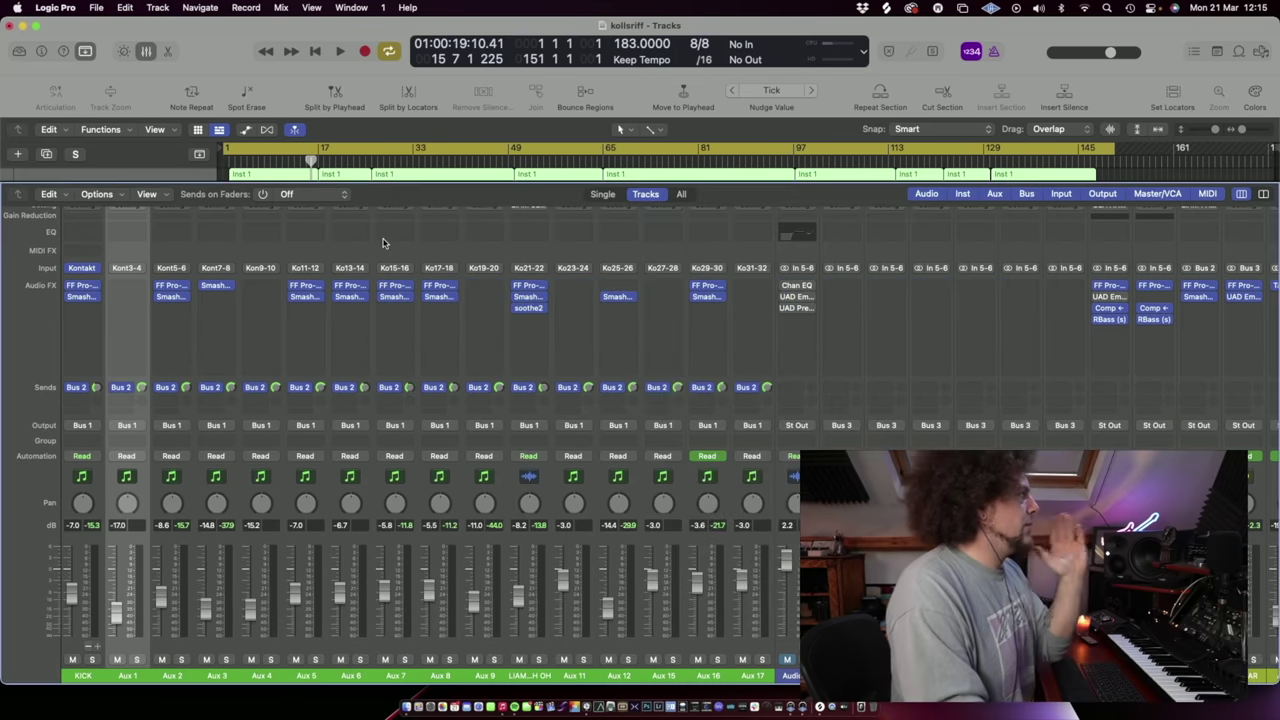
Step: Solo Aux 2 and compare its sound in playback with the FF Pro-Q 3 equalizer on and bypassed
click(96, 488)
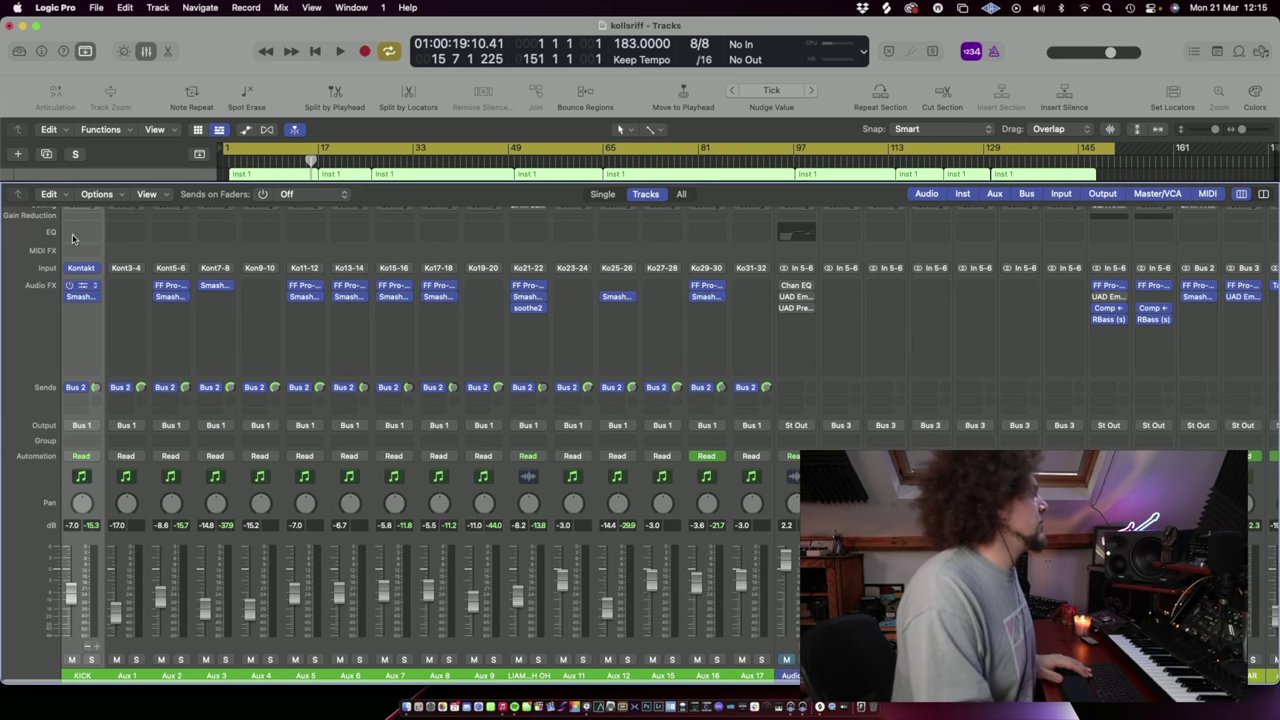
click(181, 660)
key(space)
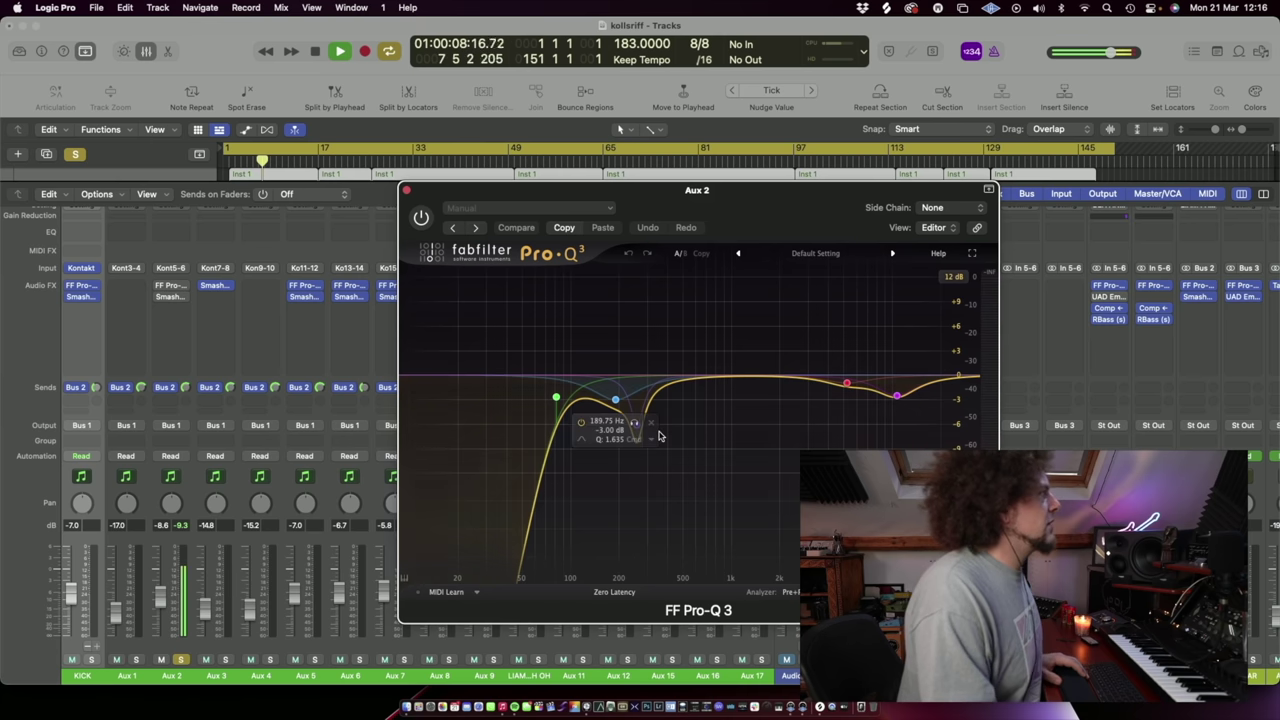
click(420, 218)
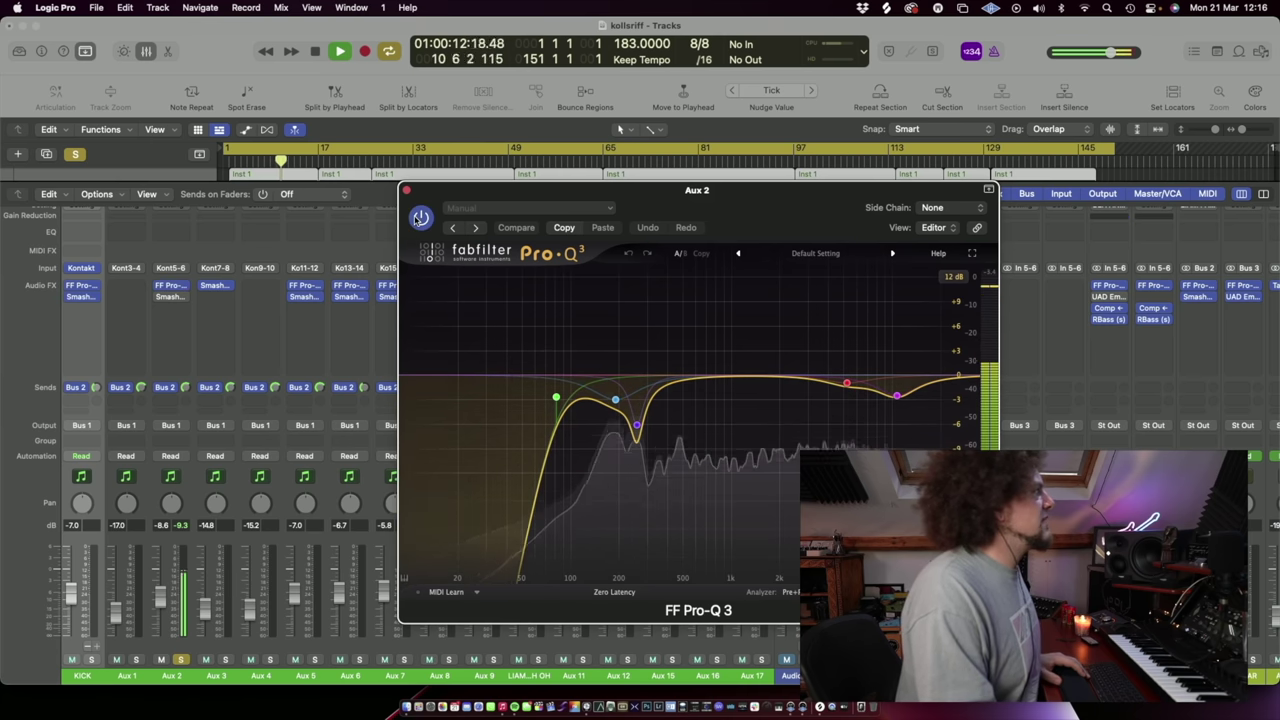
click(420, 218)
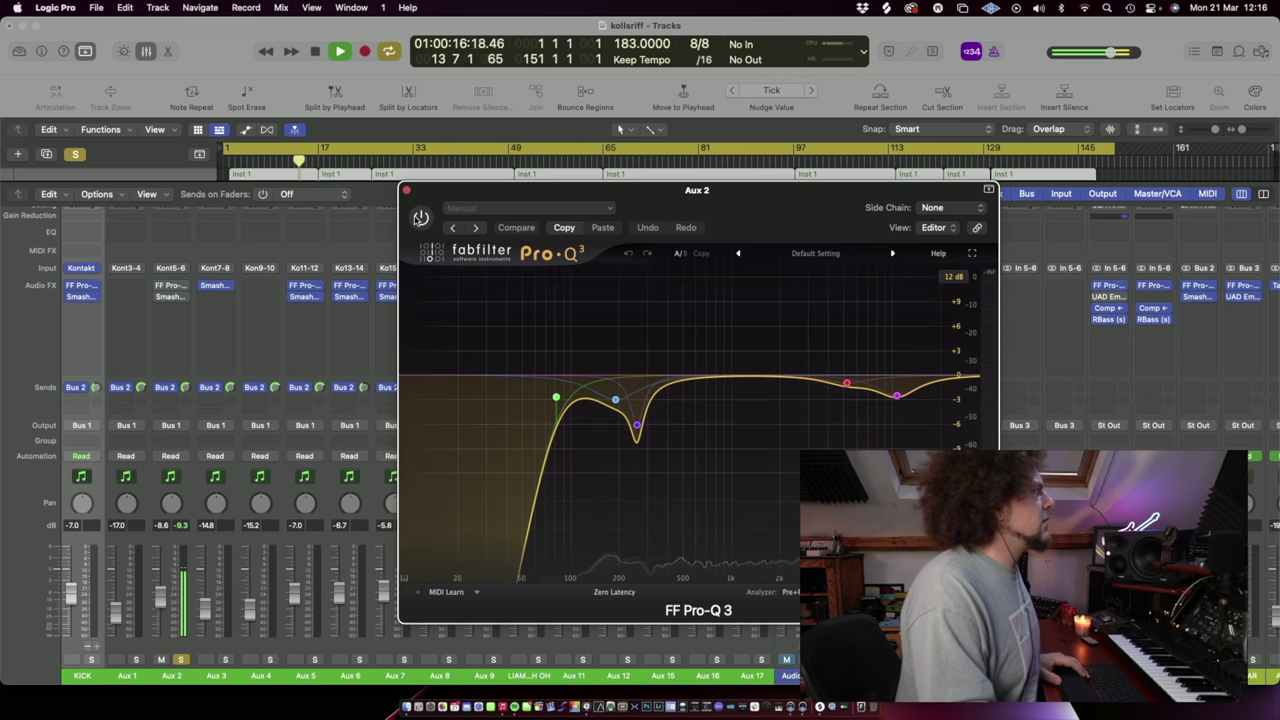
click(420, 218)
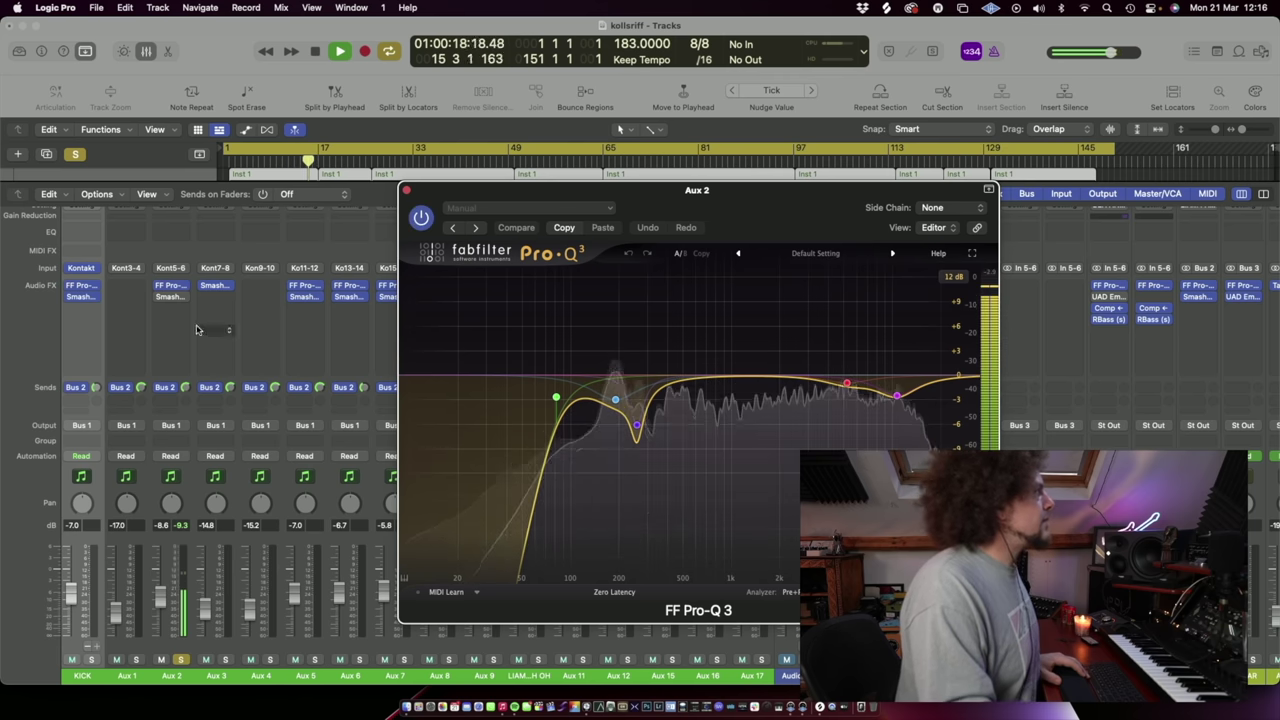
Step: Compare Aux 2 with Smash And Grab v2 bypassed and switched on, and clear the solo after listening
click(172, 298)
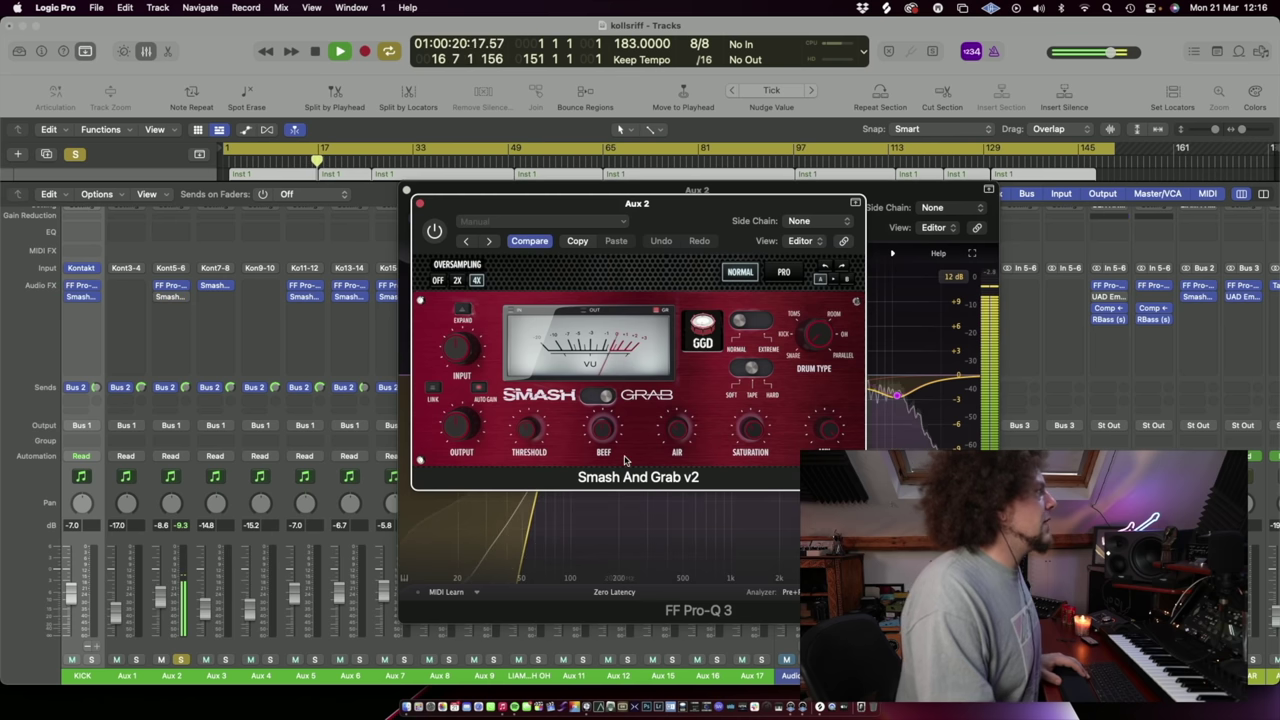
click(433, 231)
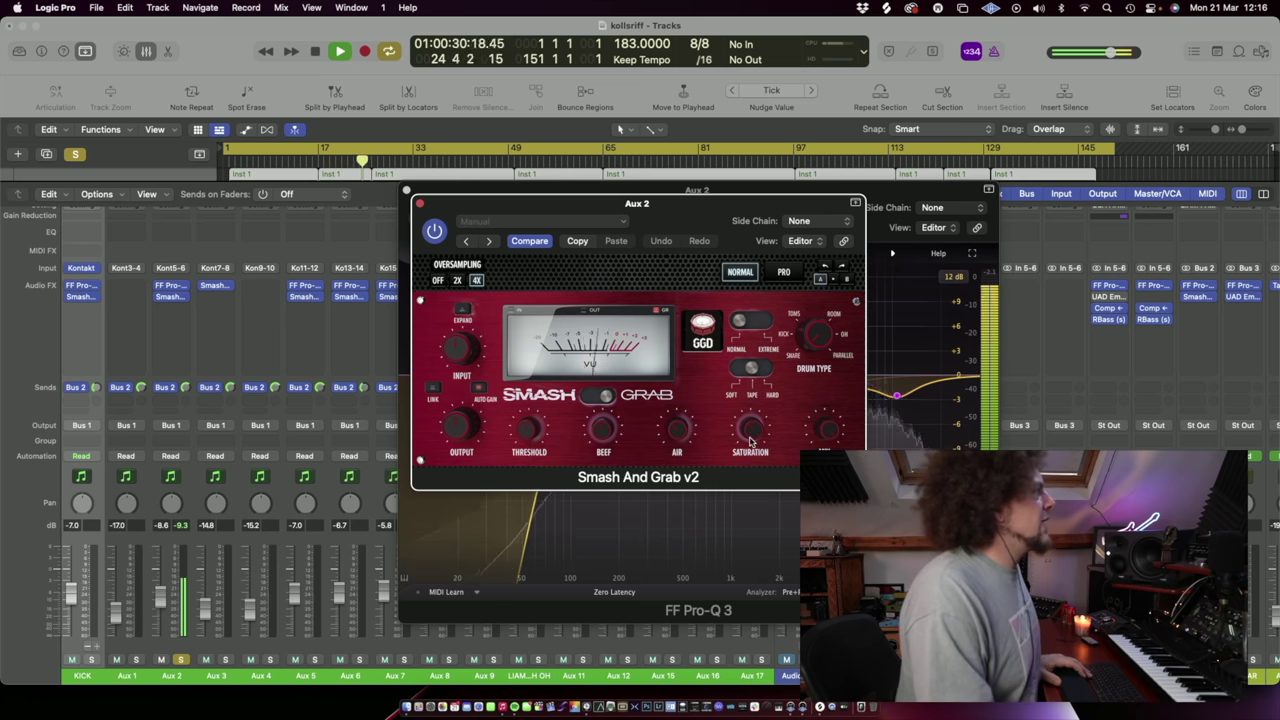
key(space)
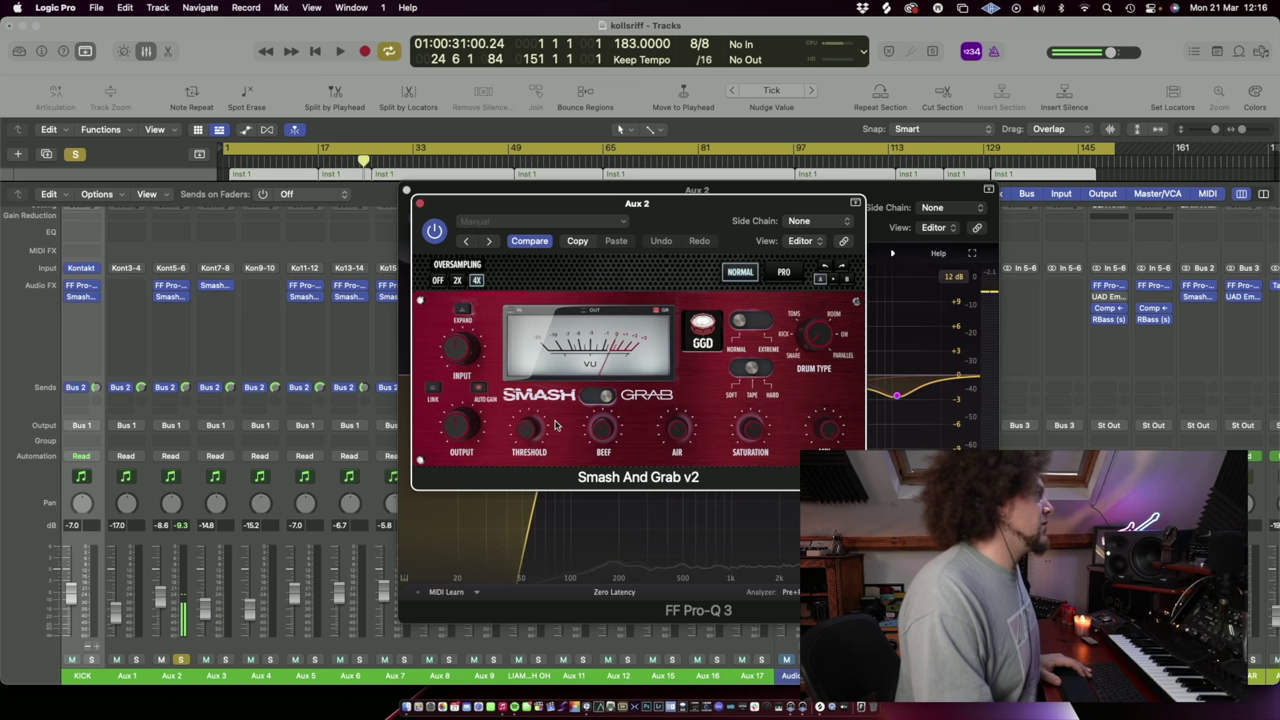
click(78, 155)
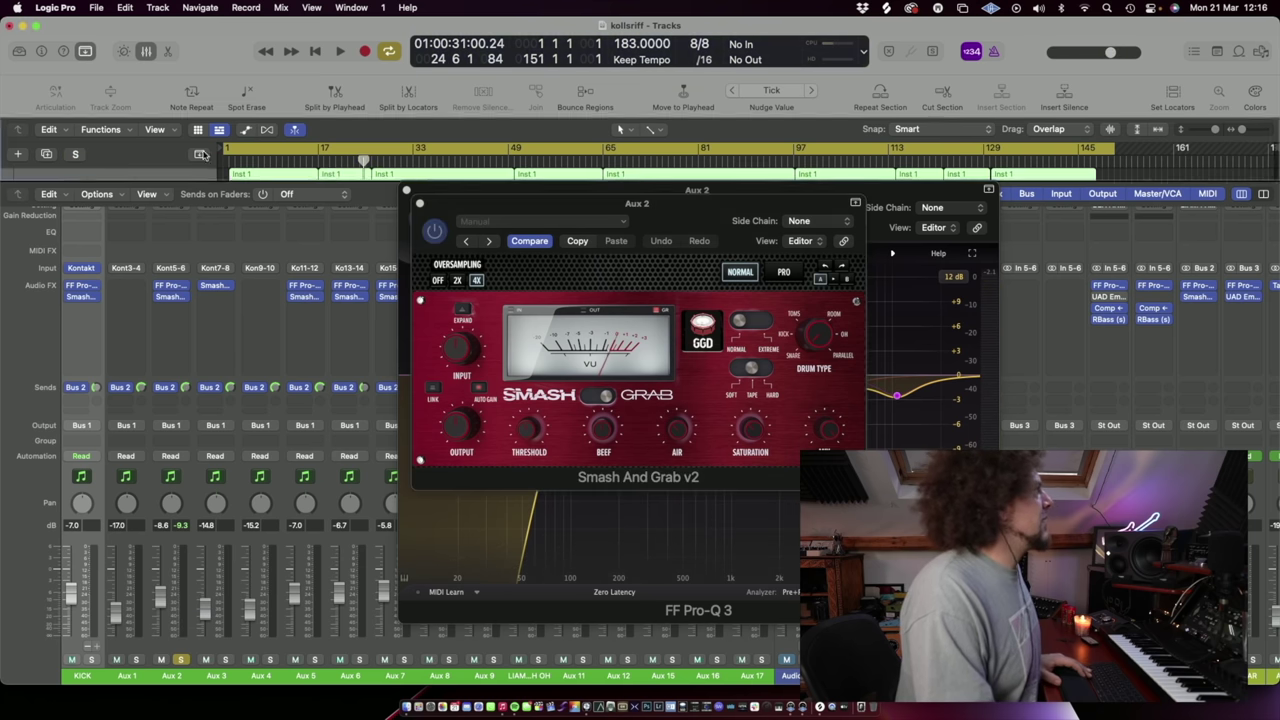
Step: Play the song from the start and place Aux 2's Pro-Q 3 and Smash And Grab windows side by side, with both plug-ins bypassed
key(Return)
key(space)
drag(477, 205, 624, 262)
click(530, 192)
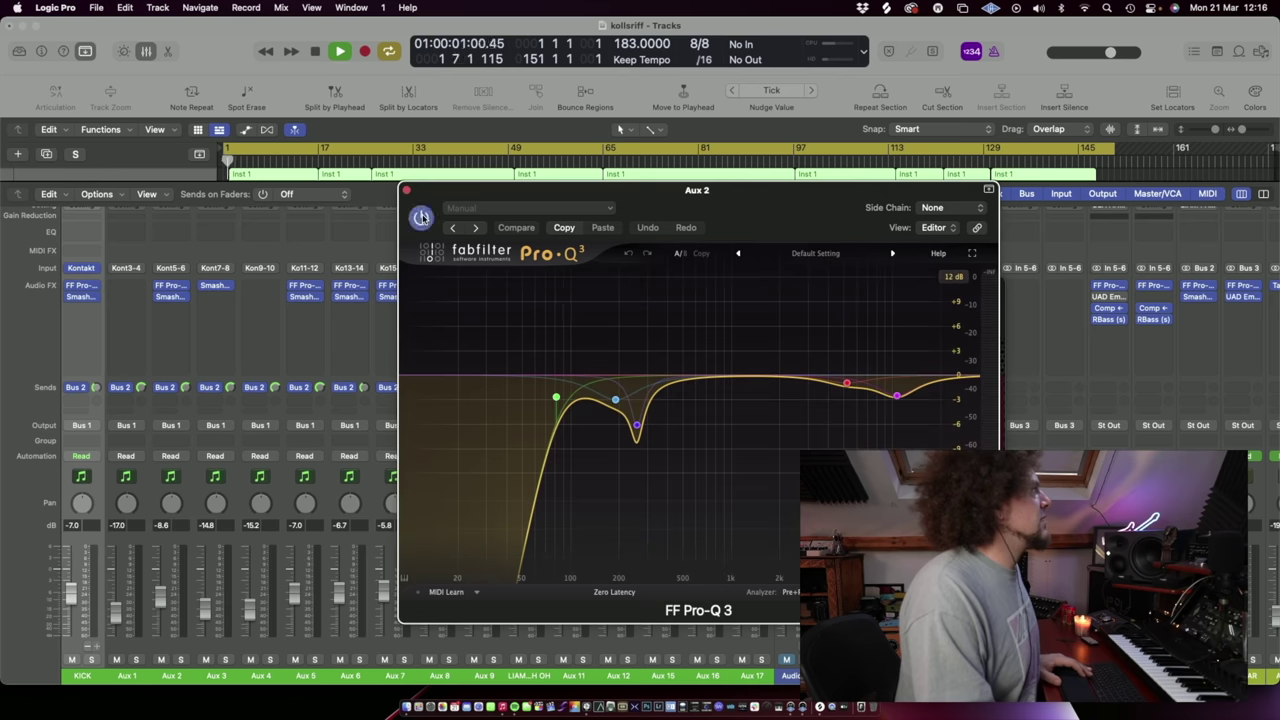
drag(530, 183, 922, 294)
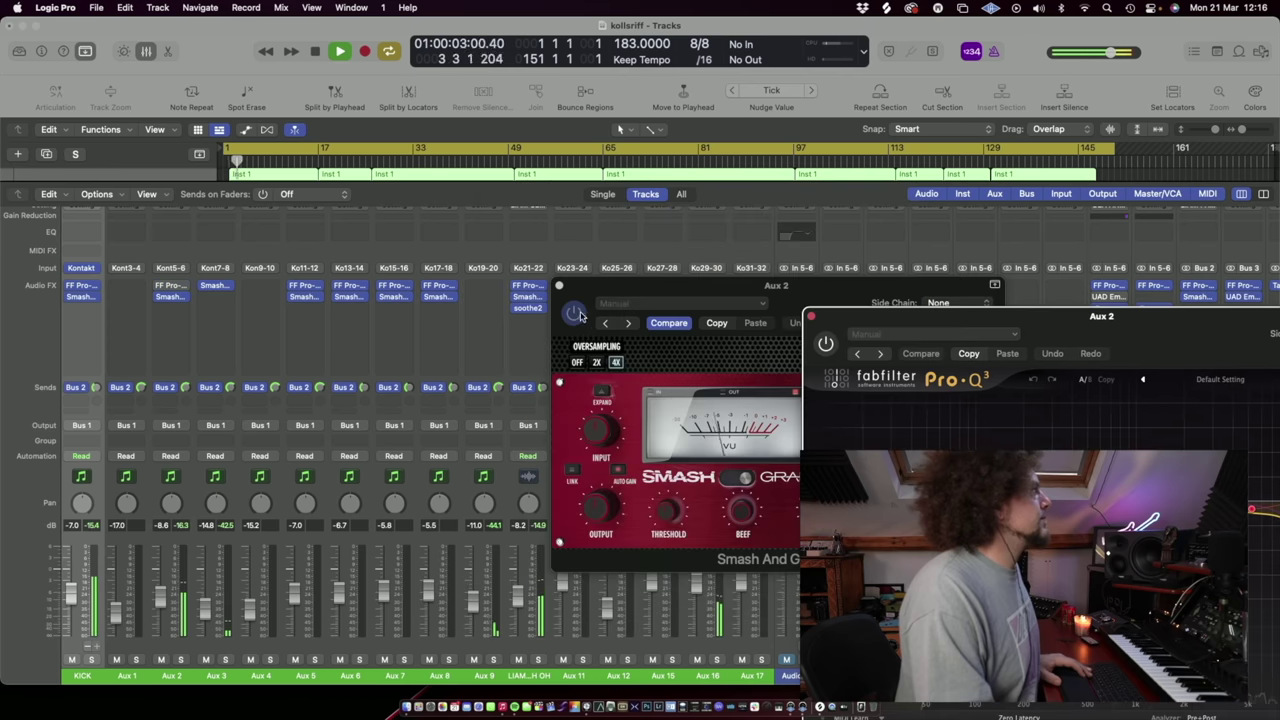
click(1107, 304)
drag(1107, 304, 400, 124)
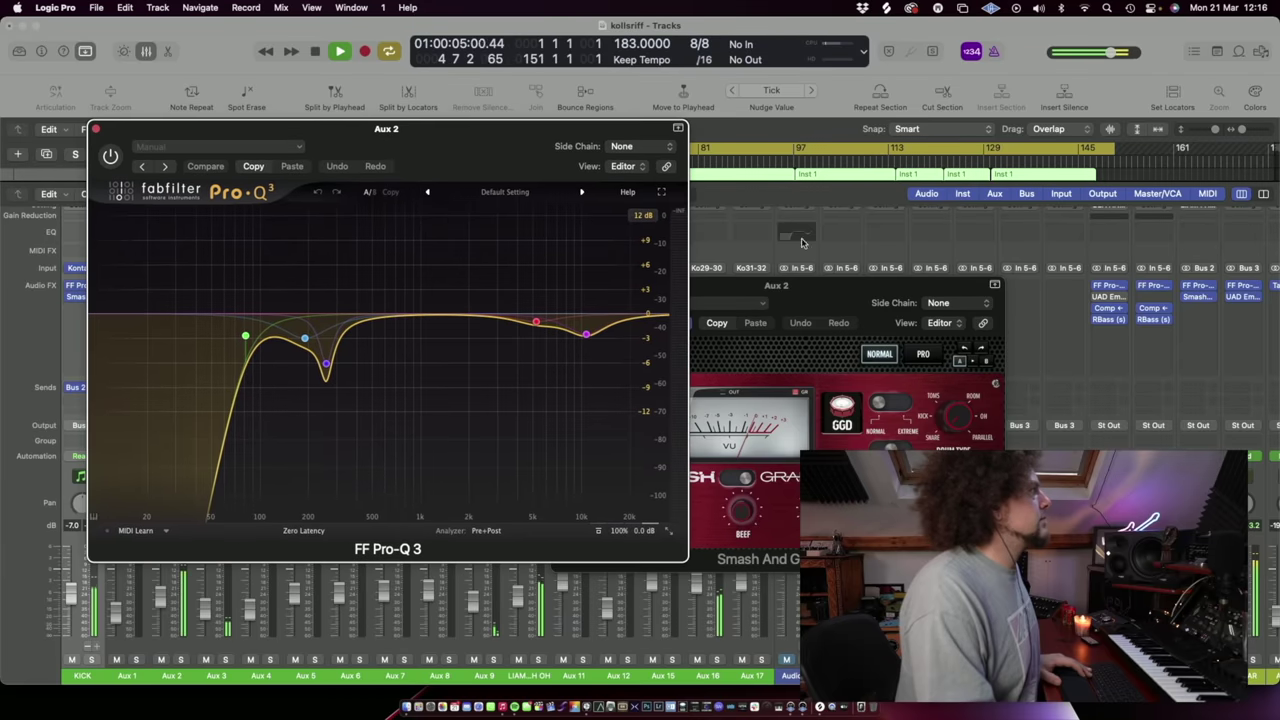
drag(748, 301, 896, 190)
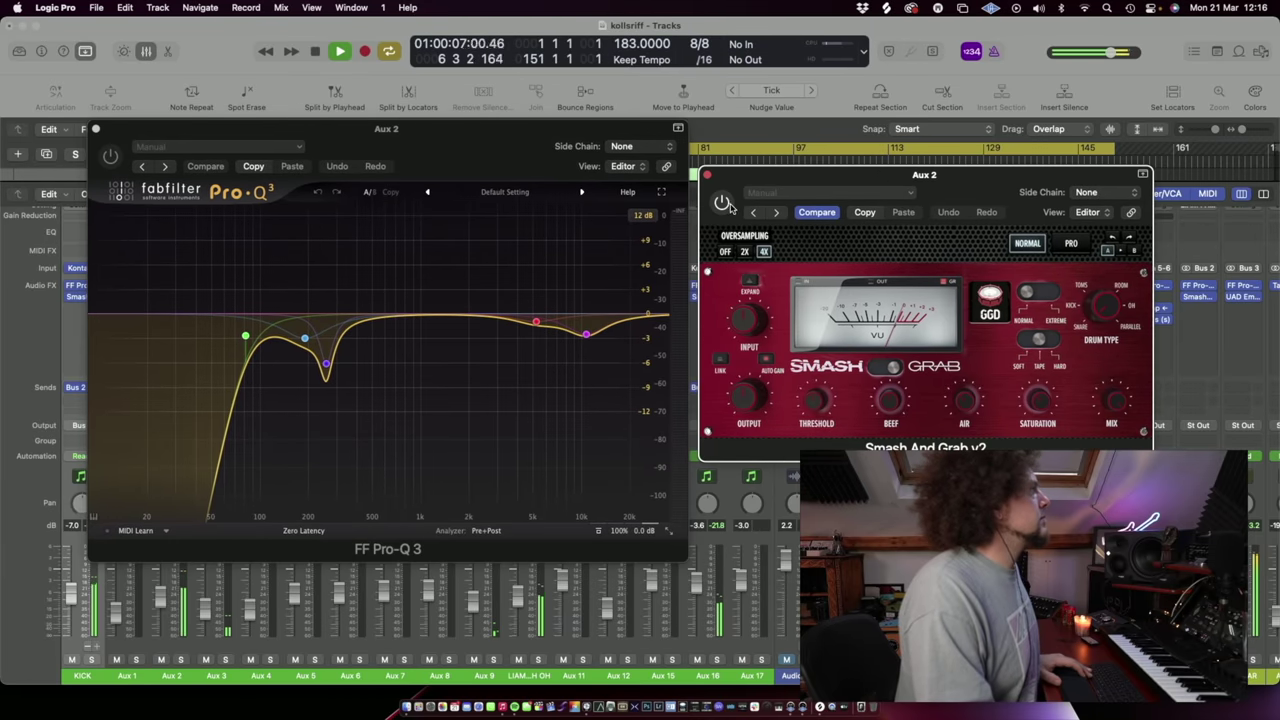
Step: Switch on Aux 2's Pro-Q 3 and Smash And Grab v2 during playback, close both plug-in windows and stop the song
click(110, 157)
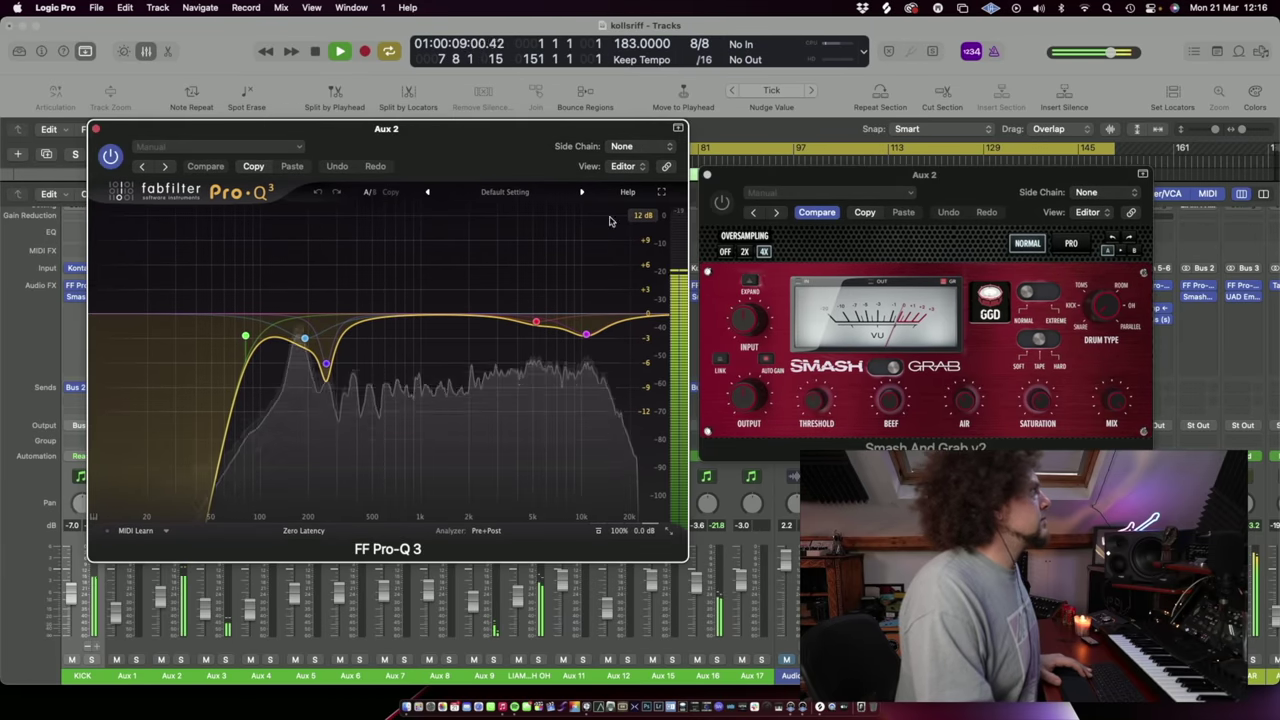
click(721, 201)
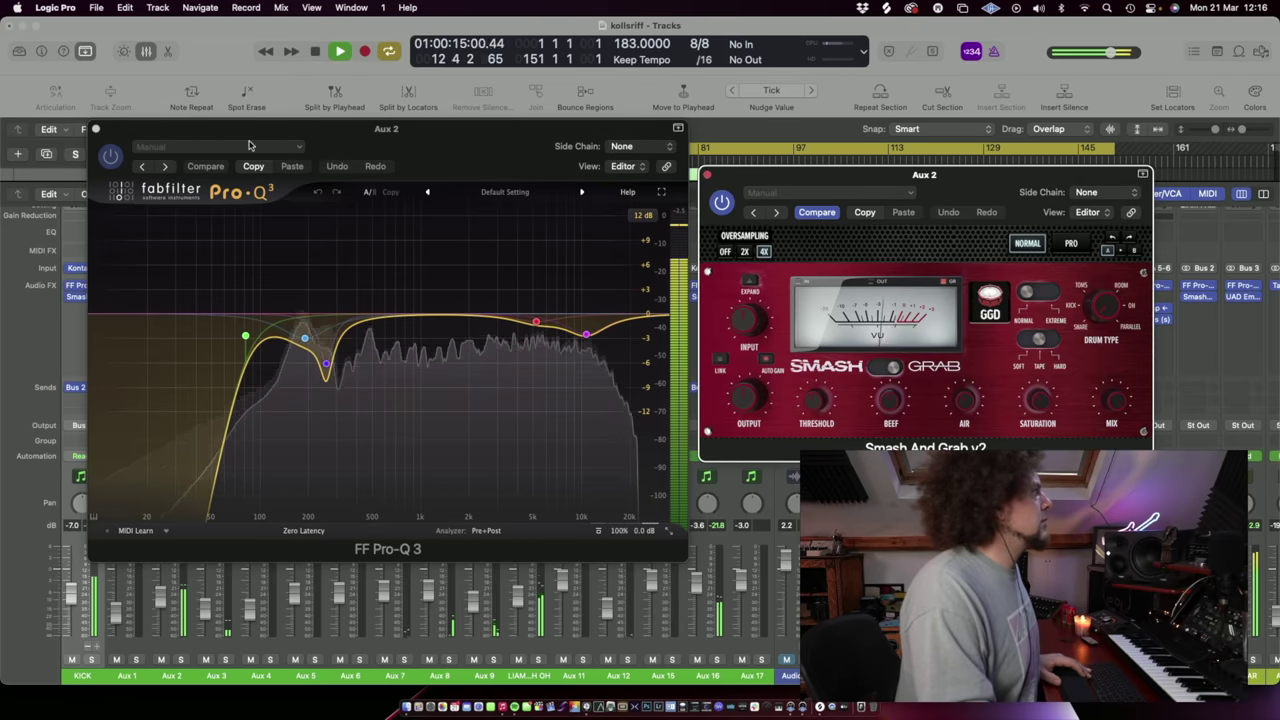
click(96, 129)
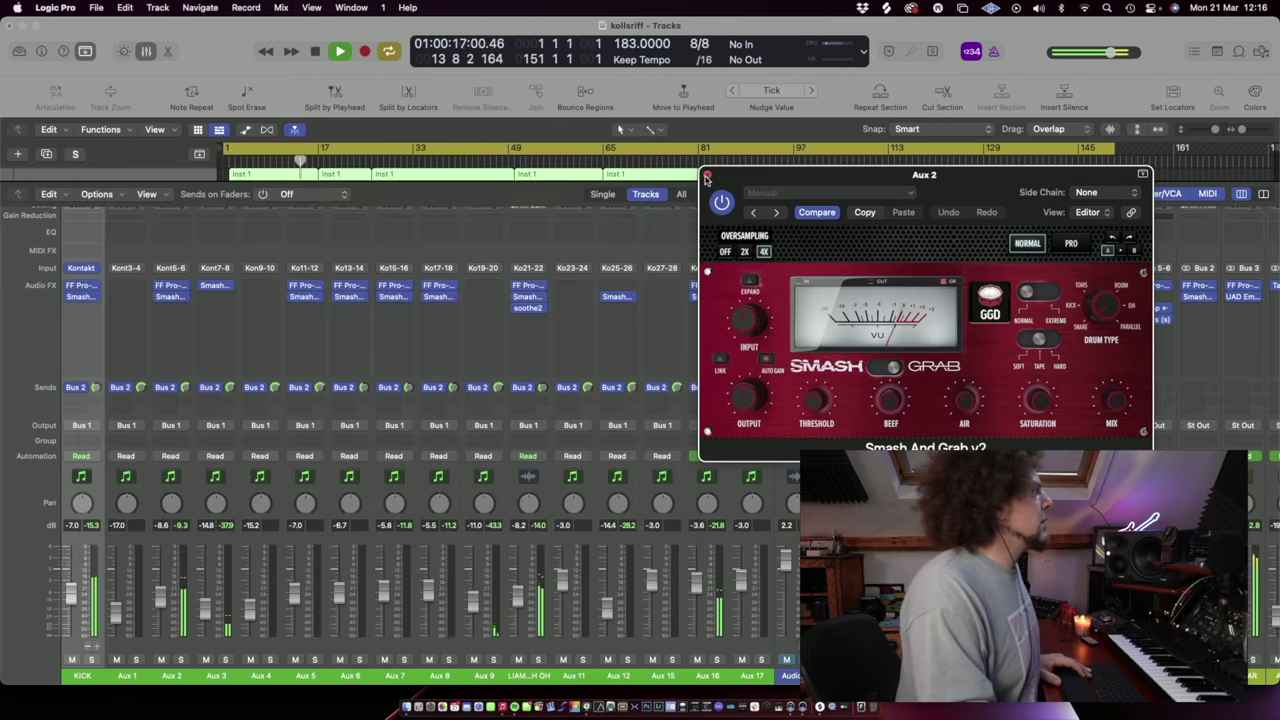
click(706, 177)
key(space)
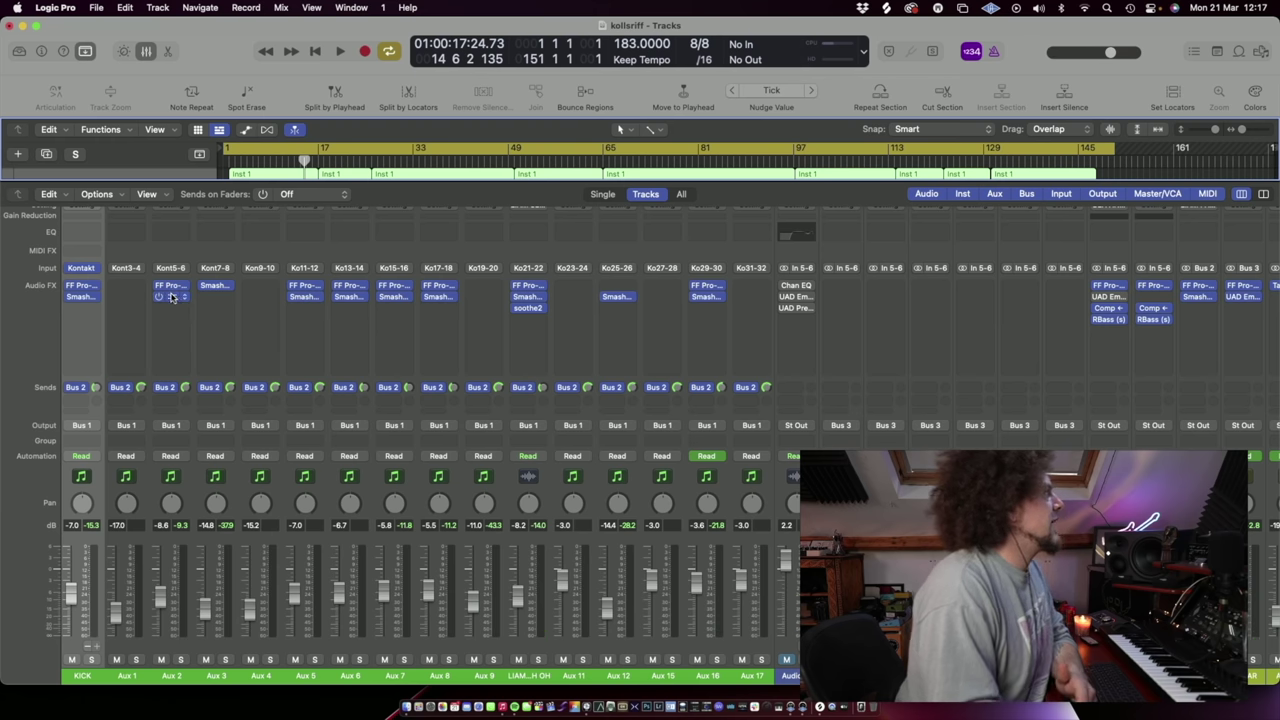
Step: Look over the mixer's channel strips and their plug-in chains, from the drum channels through to the master channel
scroll(1093, 338, left, 5)
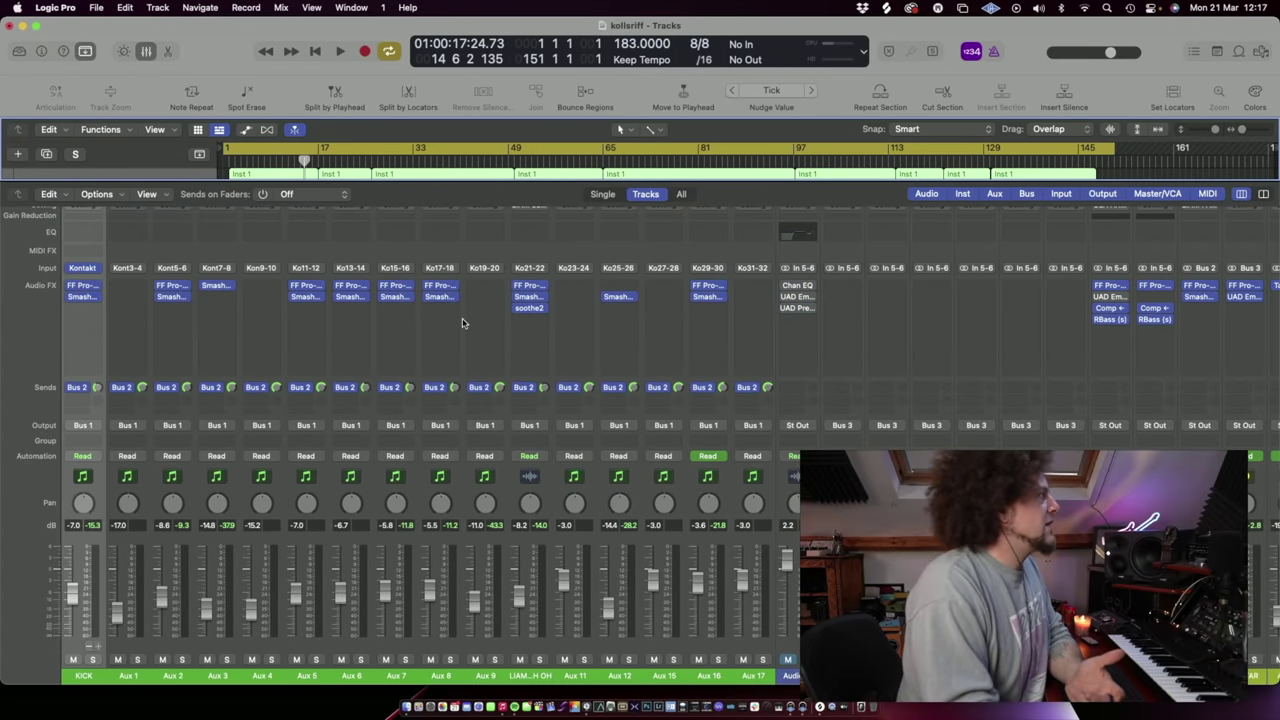
scroll(587, 387, right, 4)
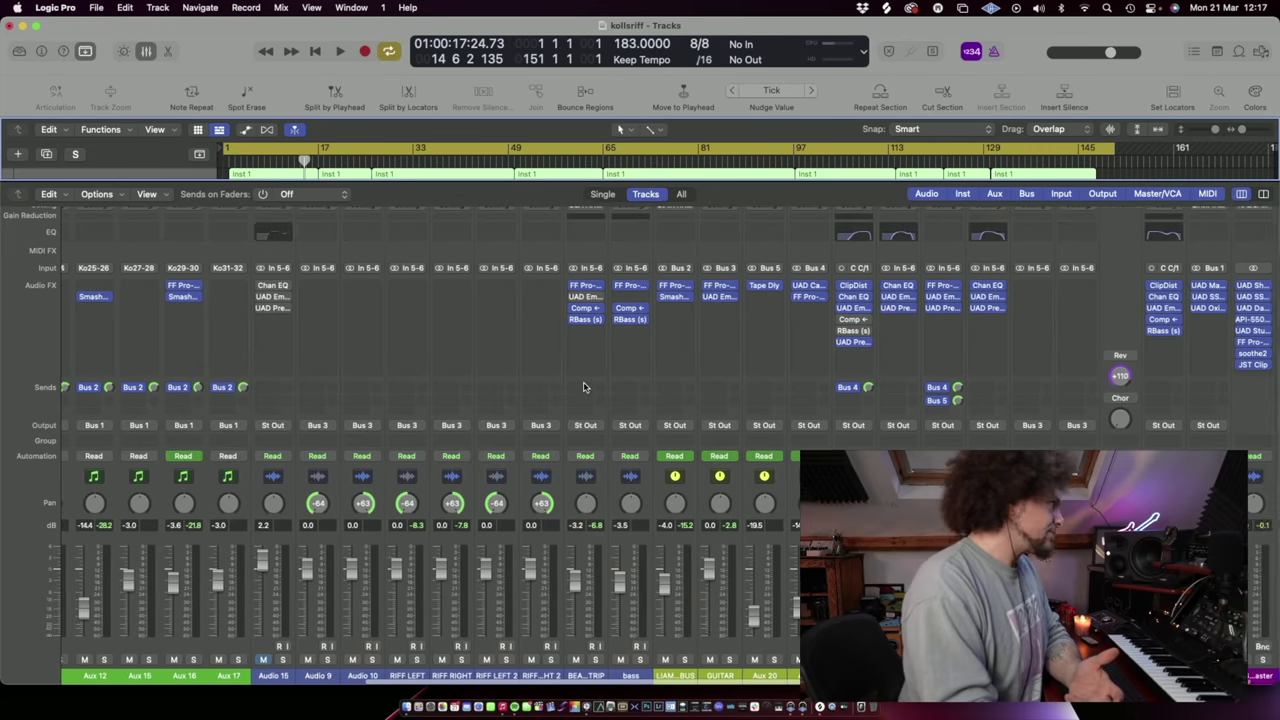
scroll(595, 387, right, 15)
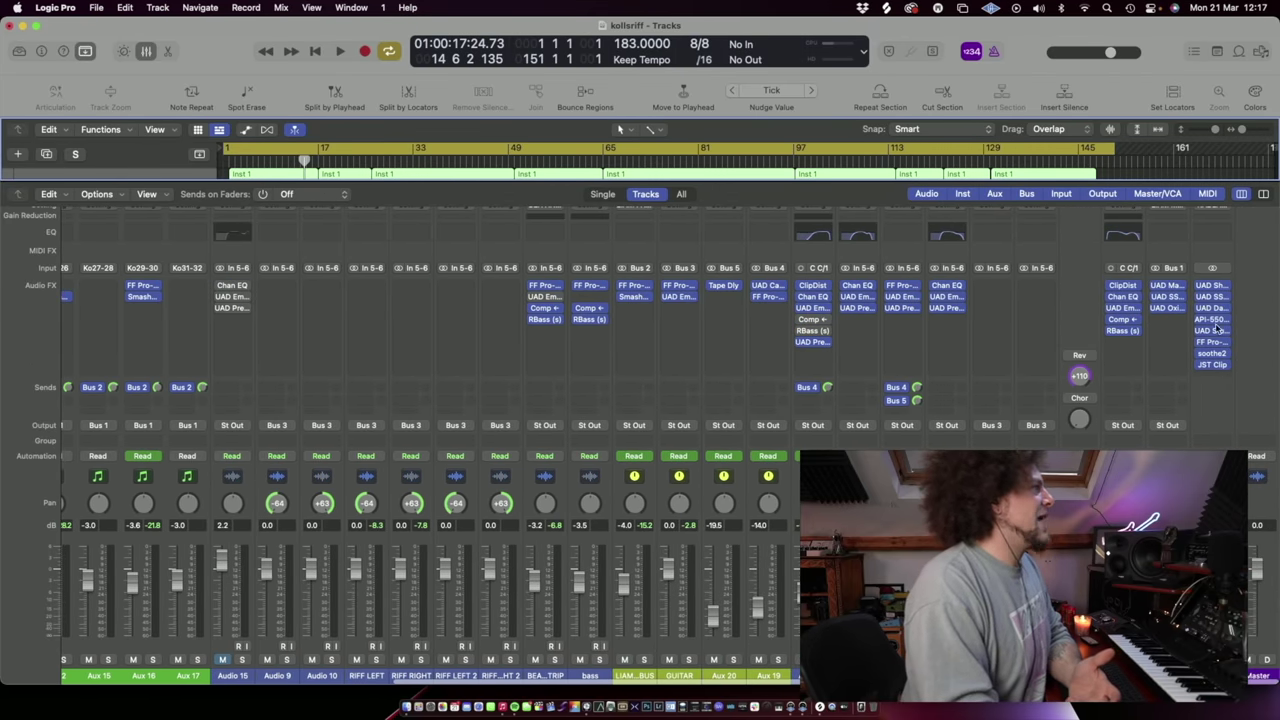
scroll(757, 330, left, 16)
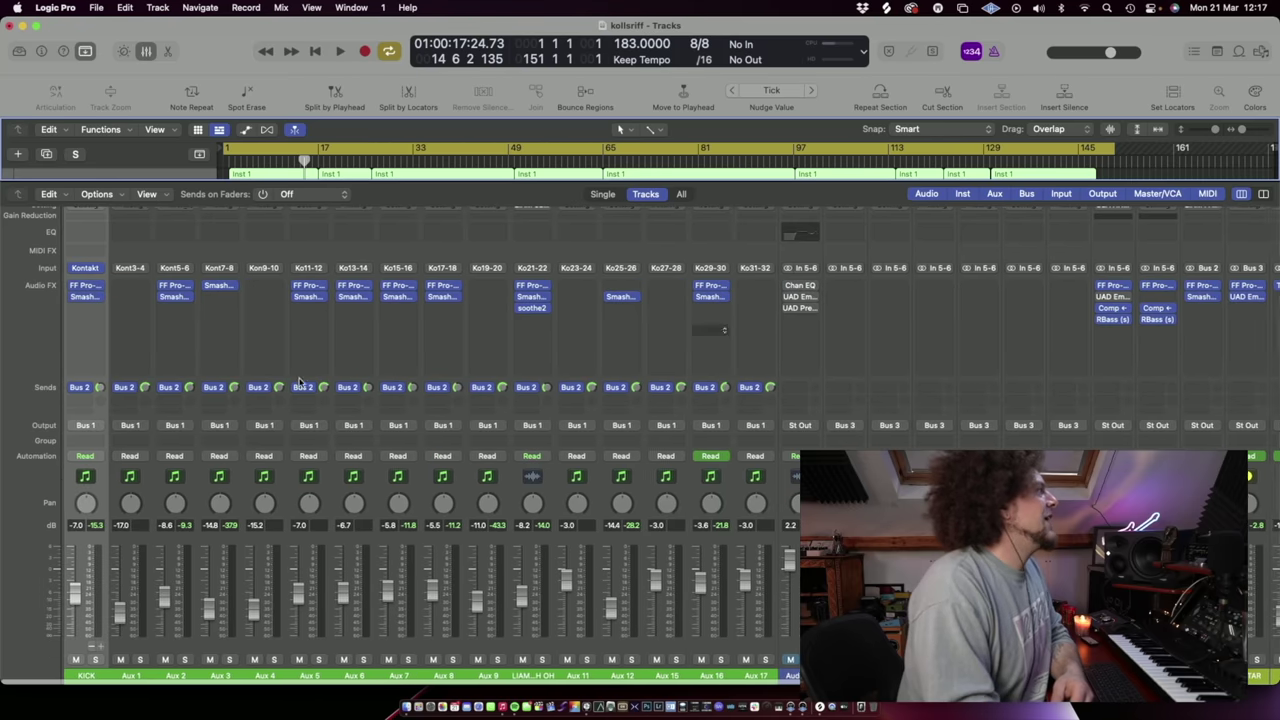
scroll(601, 355, right, 11)
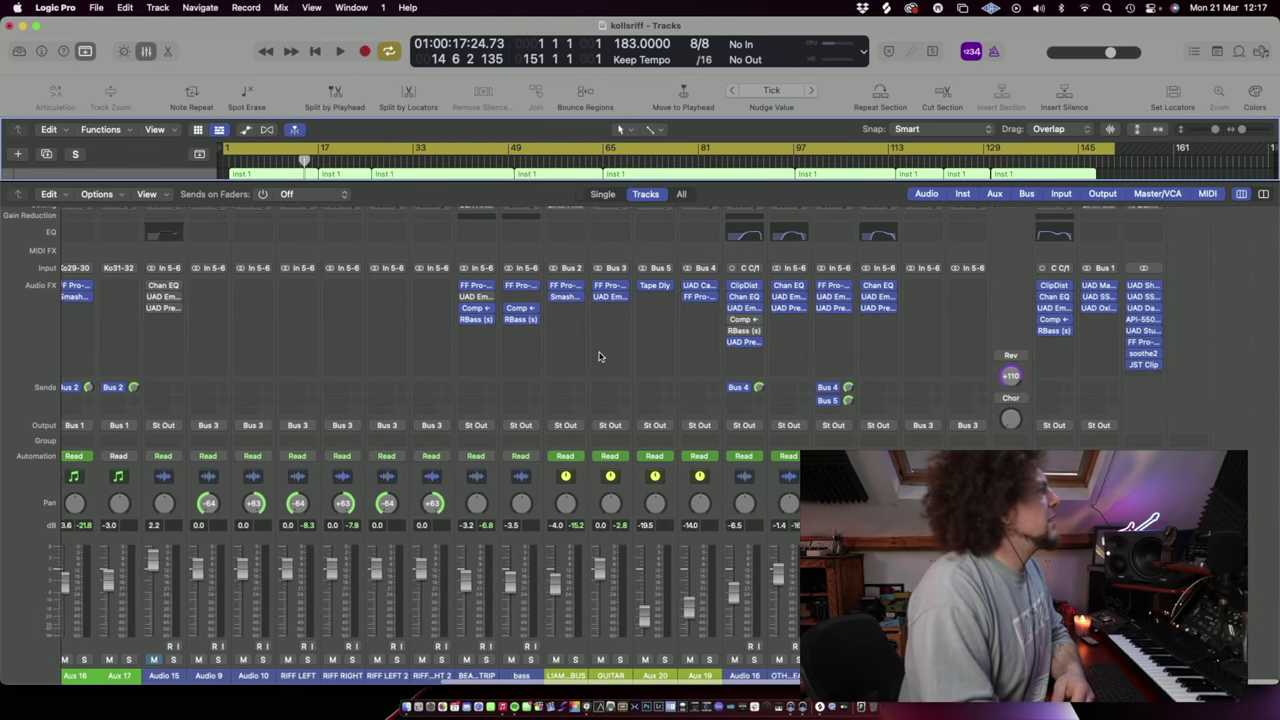
scroll(603, 355, left, 11)
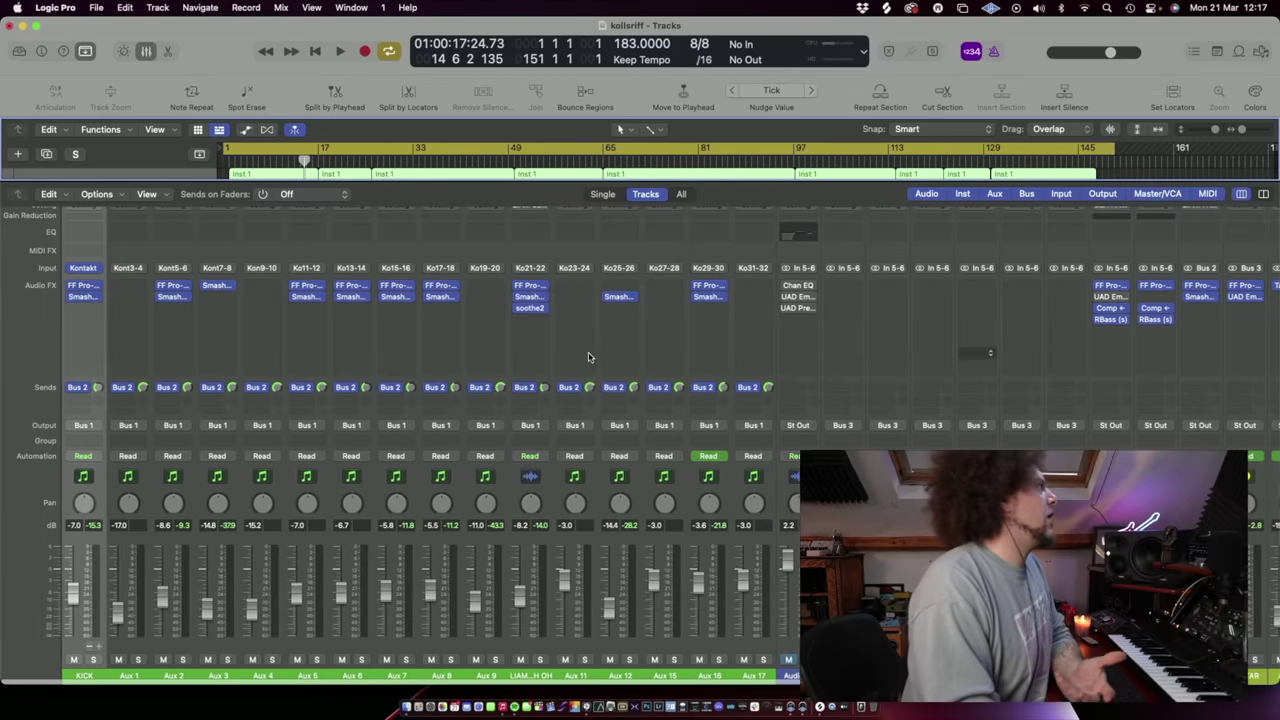
Step: Solo KICK, play it from the start, and arrange its Pro-Q 3 and Smash And Grab windows side by side
click(133, 256)
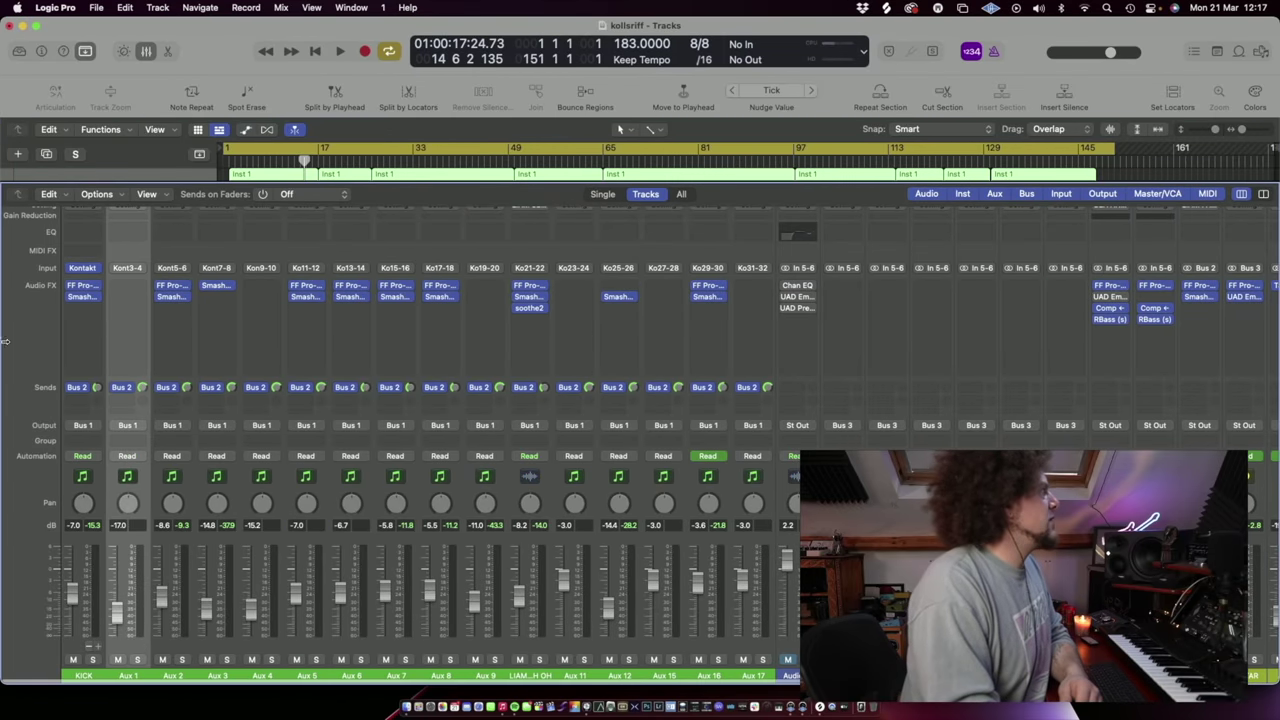
click(92, 660)
click(83, 287)
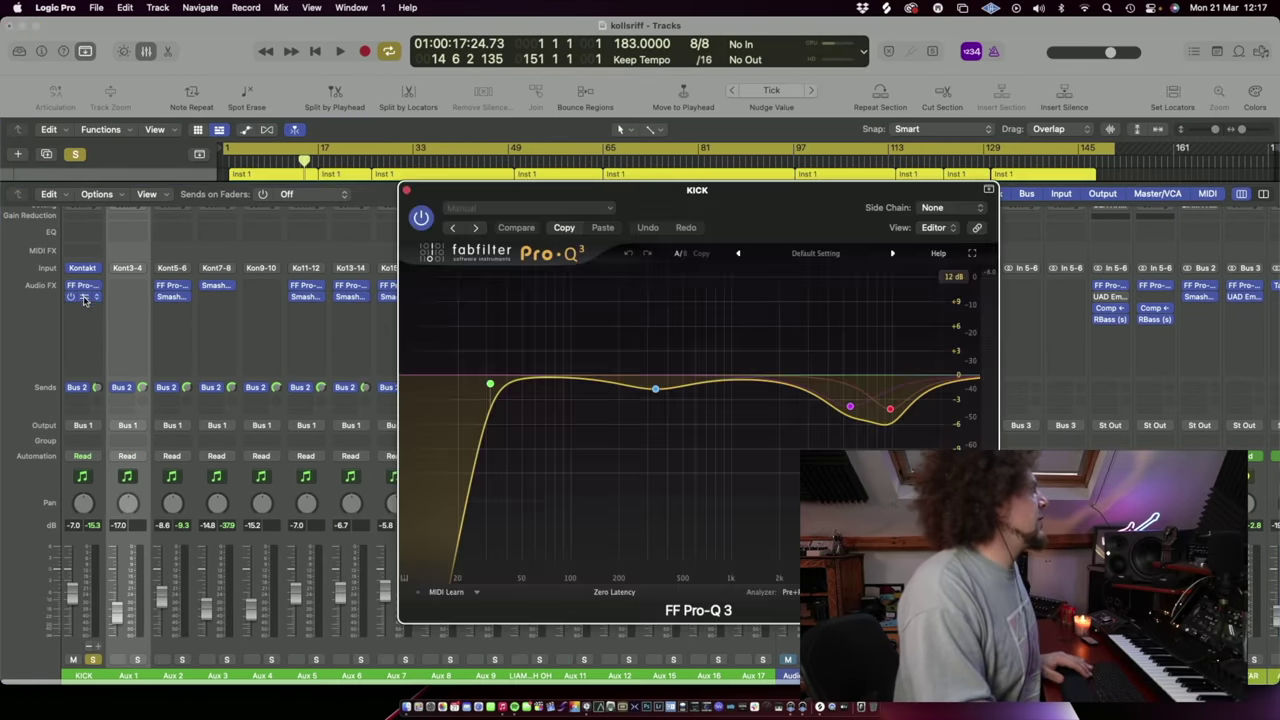
click(83, 297)
key(space)
drag(690, 195, 1260, 256)
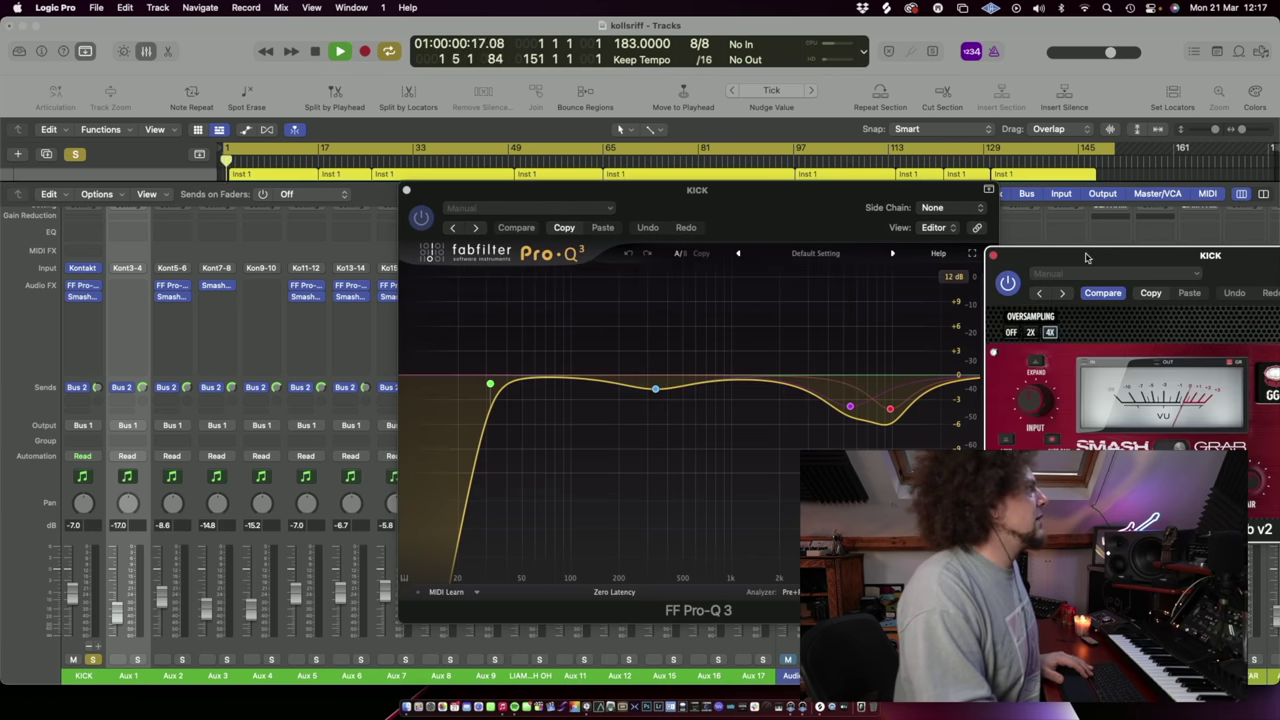
drag(769, 215, 657, 212)
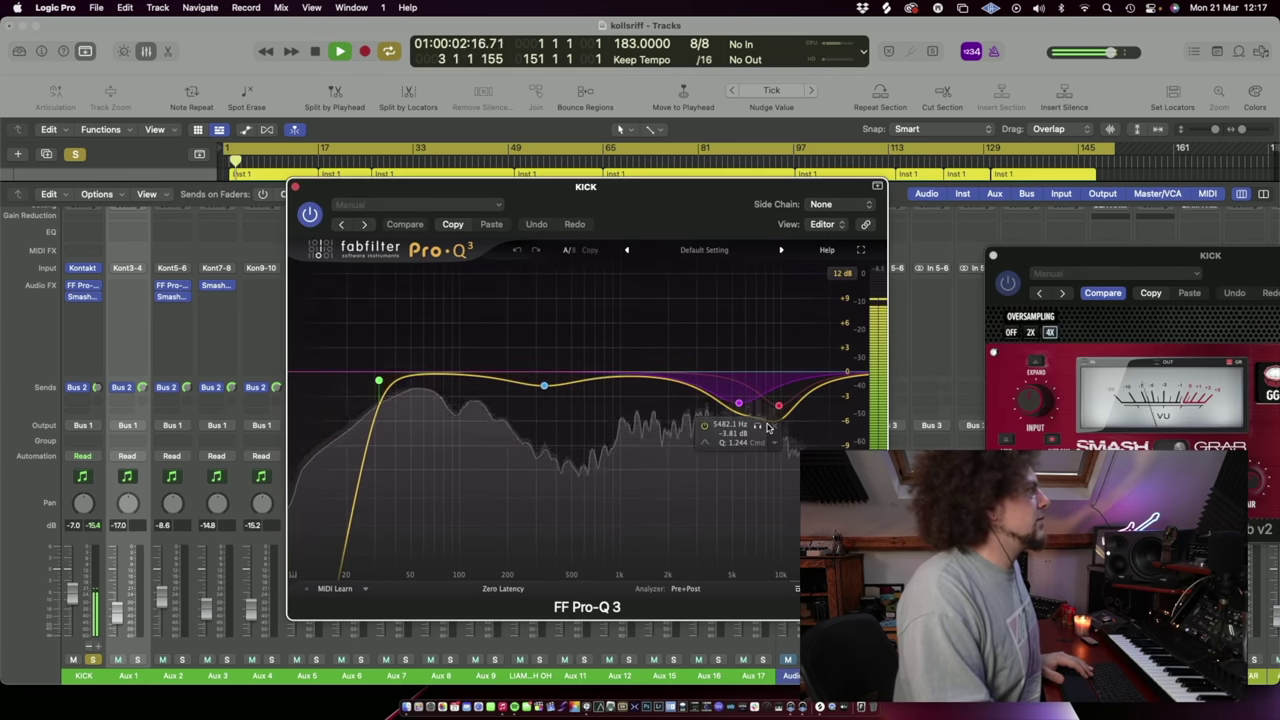
Step: Restart the soloed kick from the beginning and bypass its Pro-Q 3 during playback to hear the difference
key(space)
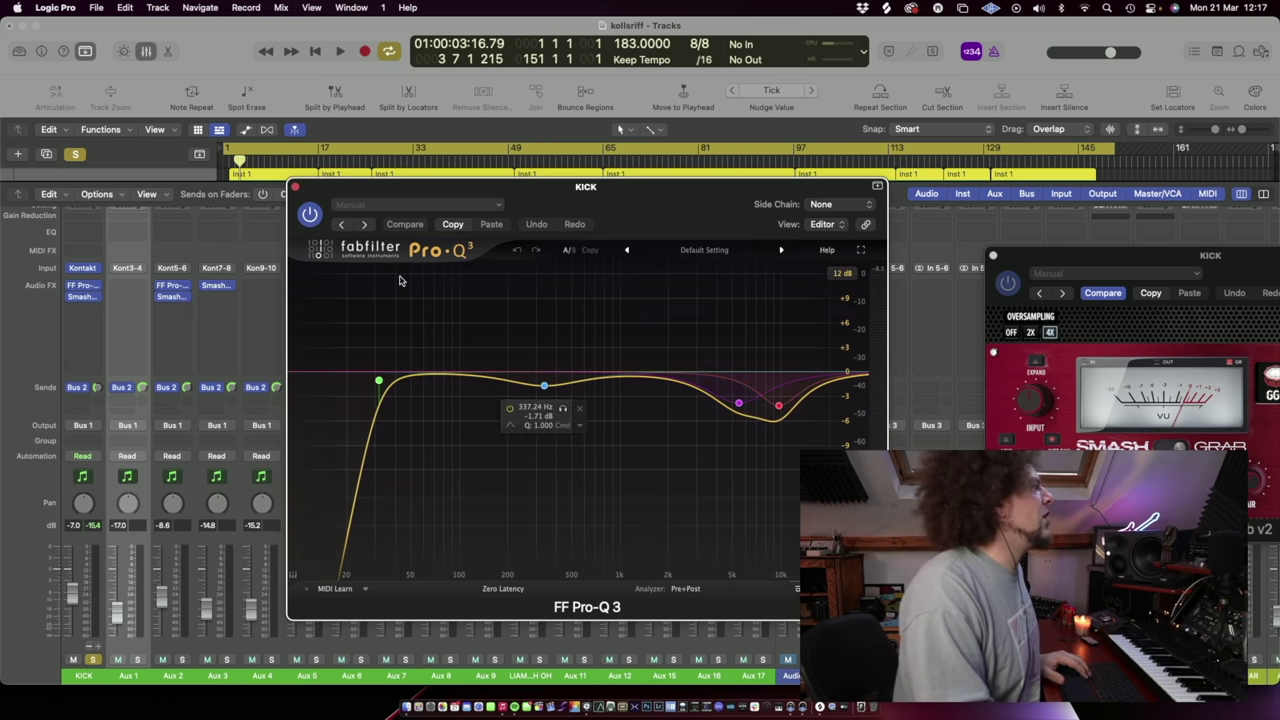
key(space)
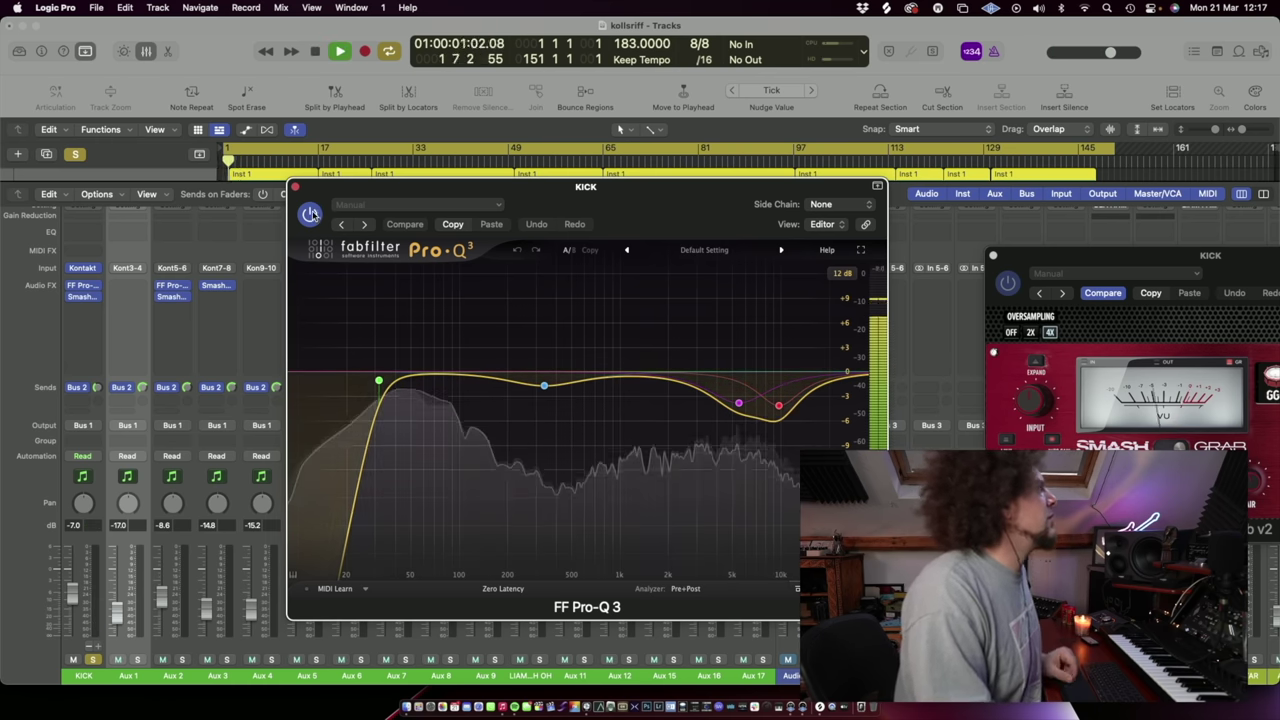
click(311, 214)
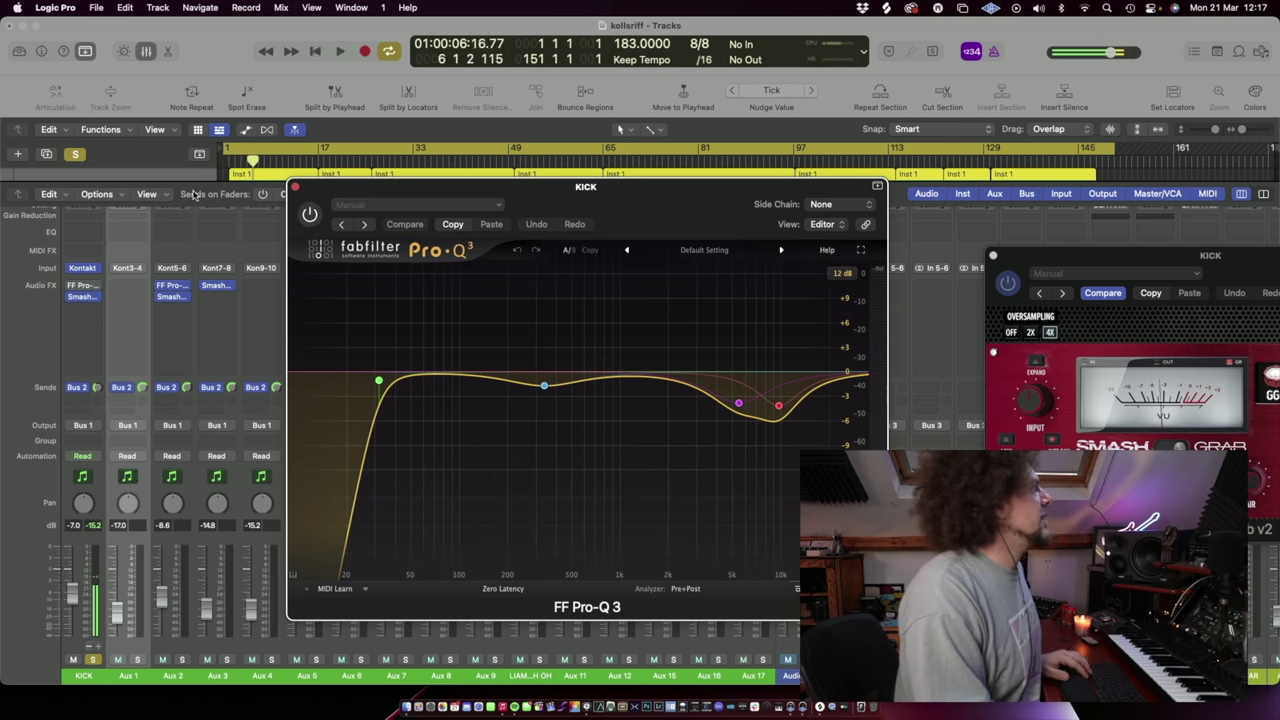
Step: Clear the solo and play the full mix from the start, comparing the kick's Pro-Q 3 bypassed and switched on
click(76, 155)
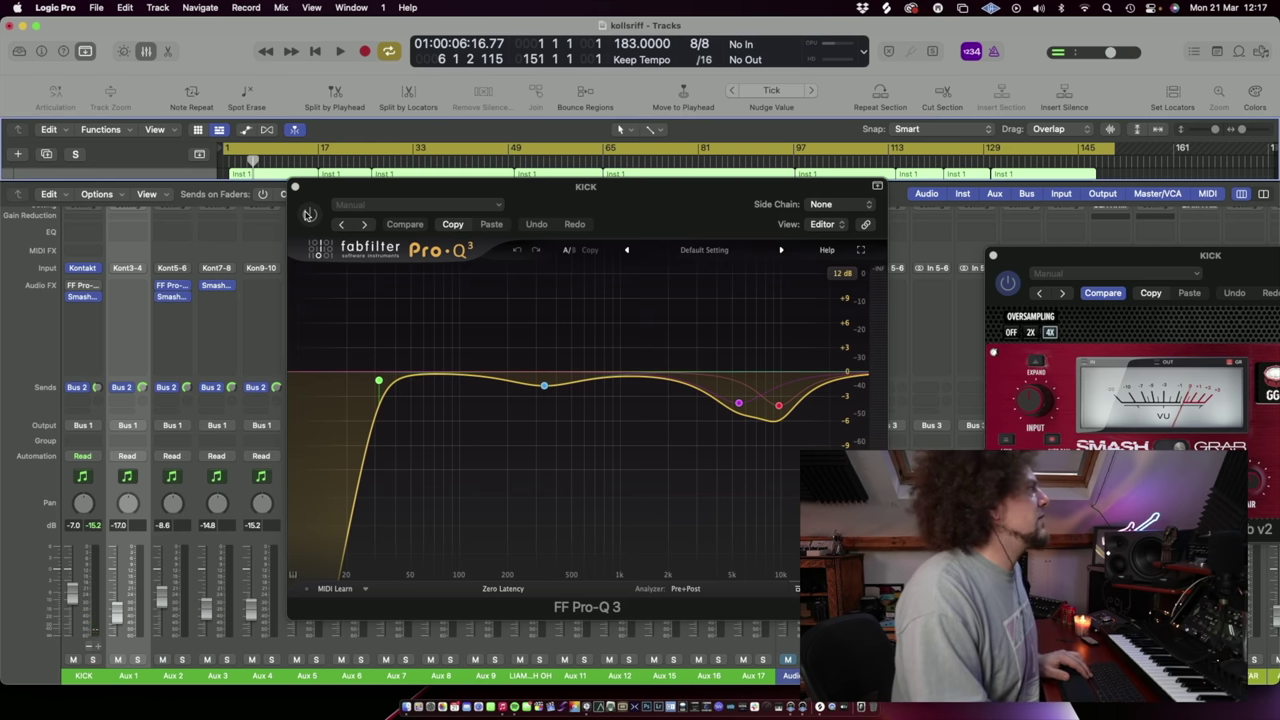
key(Return)
key(space)
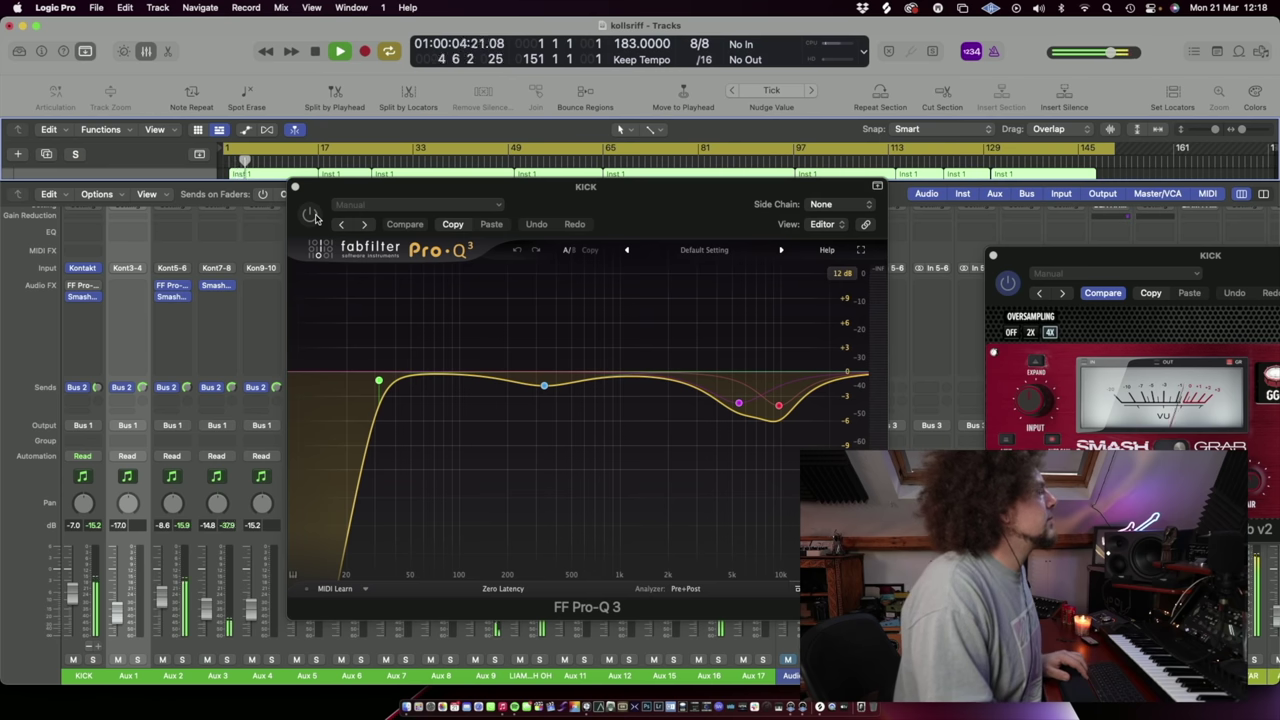
click(310, 216)
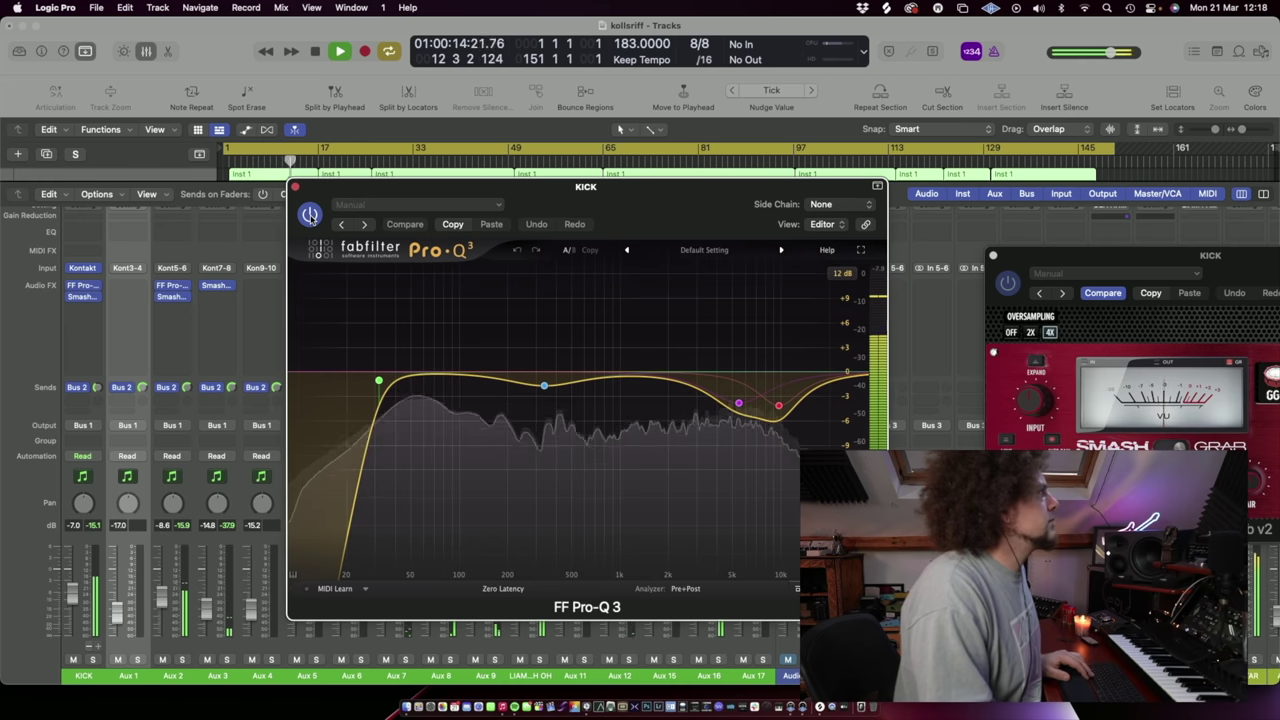
Step: Stop playback and close the kick's Pro-Q 3 and Smash And Grab windows
key(space)
click(295, 188)
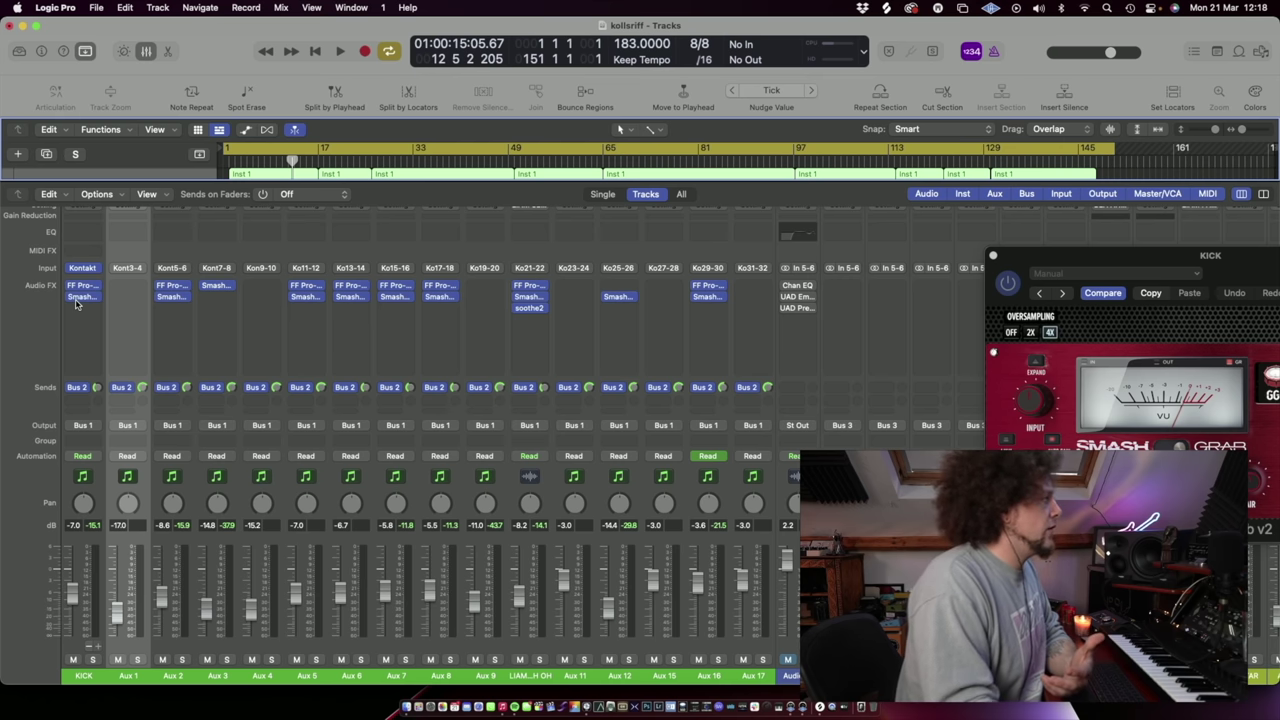
click(161, 260)
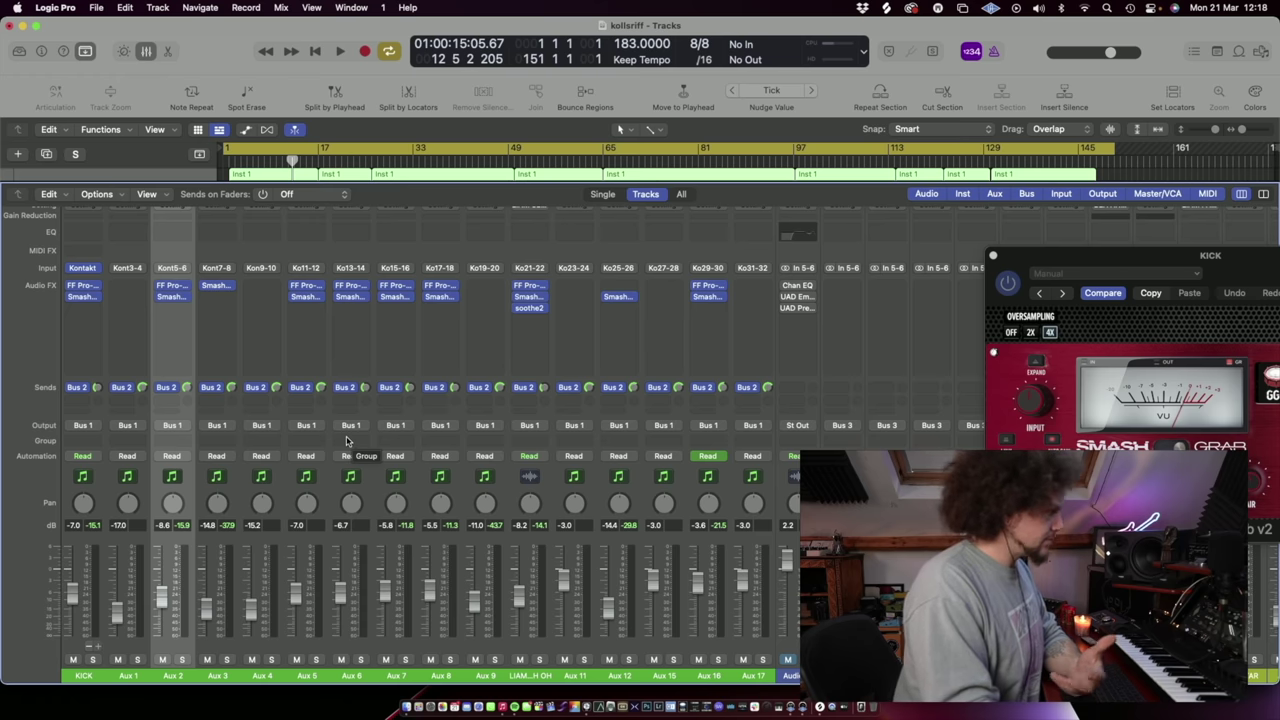
click(994, 258)
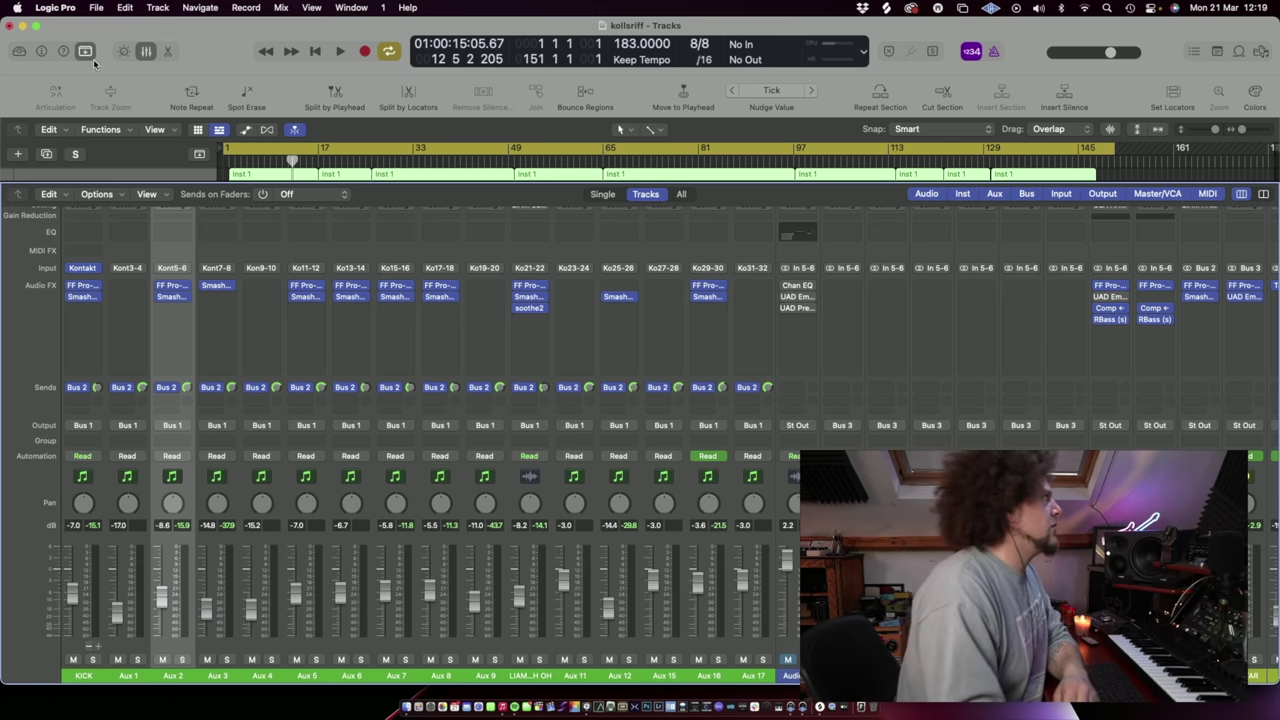
Step: Hide the mixer to show the arrangement, turn off cycle mode and move the playhead to bar 26
click(146, 52)
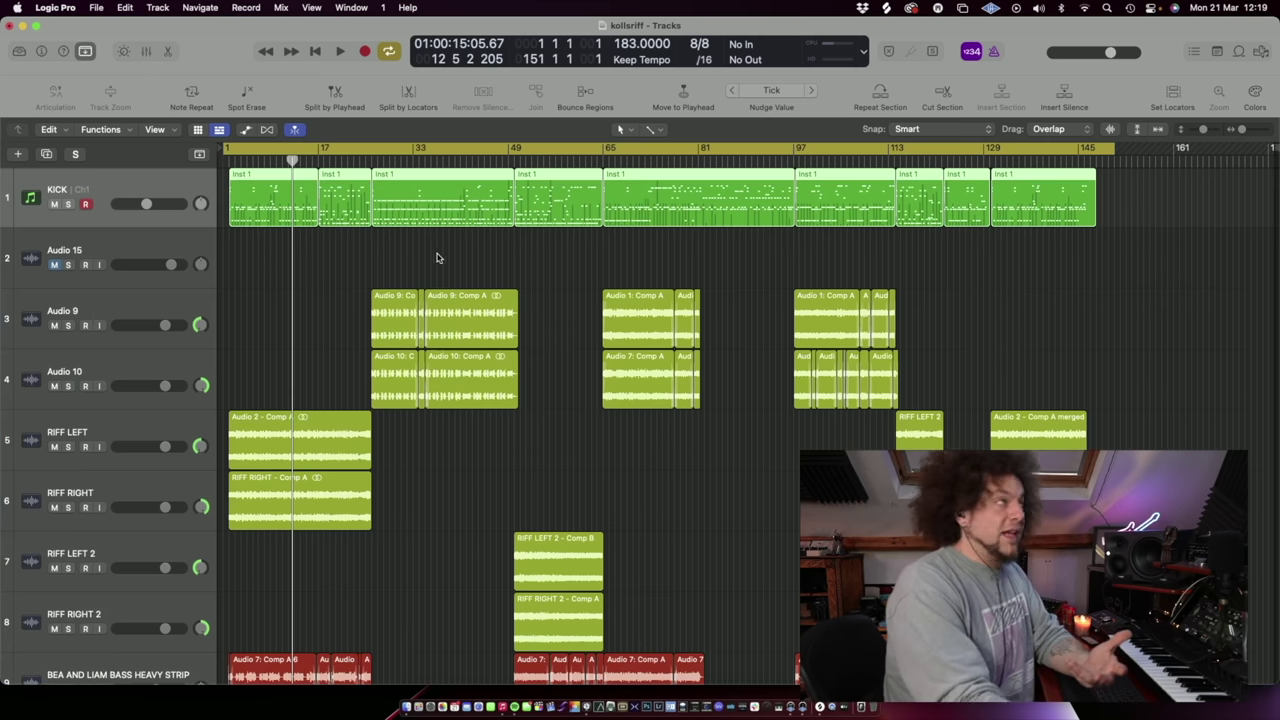
click(390, 160)
key(c)
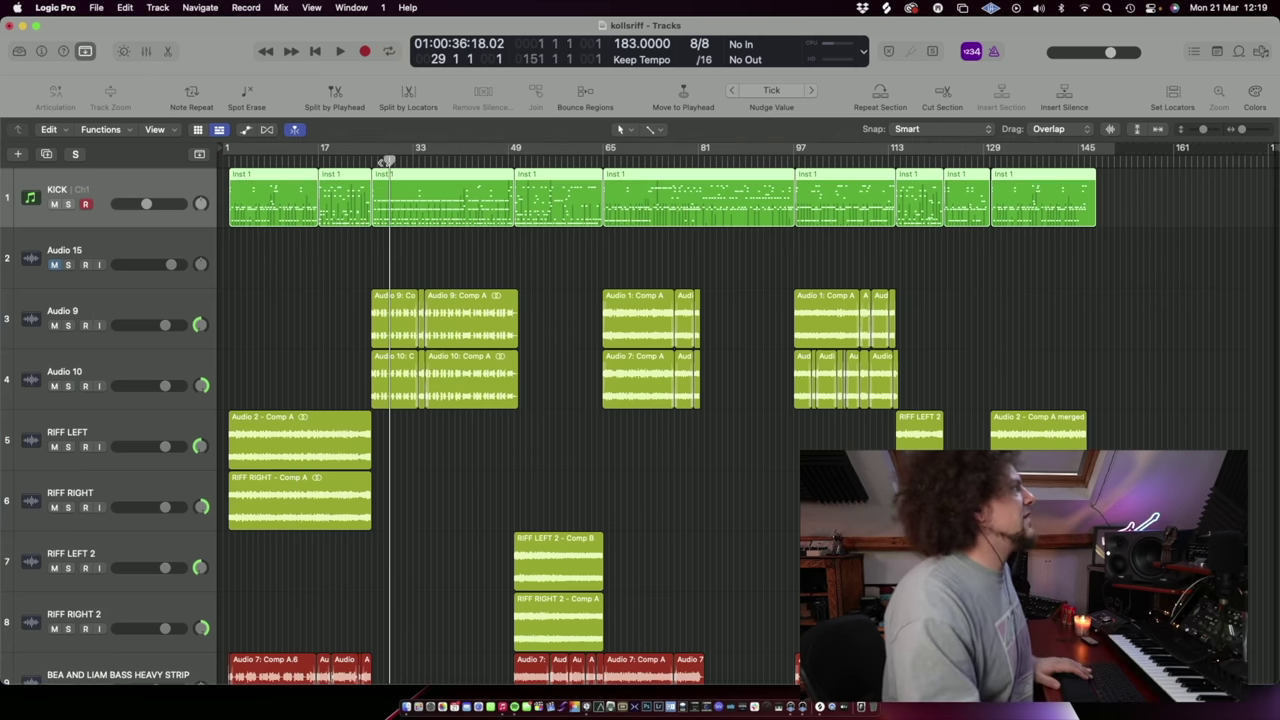
drag(388, 162, 377, 162)
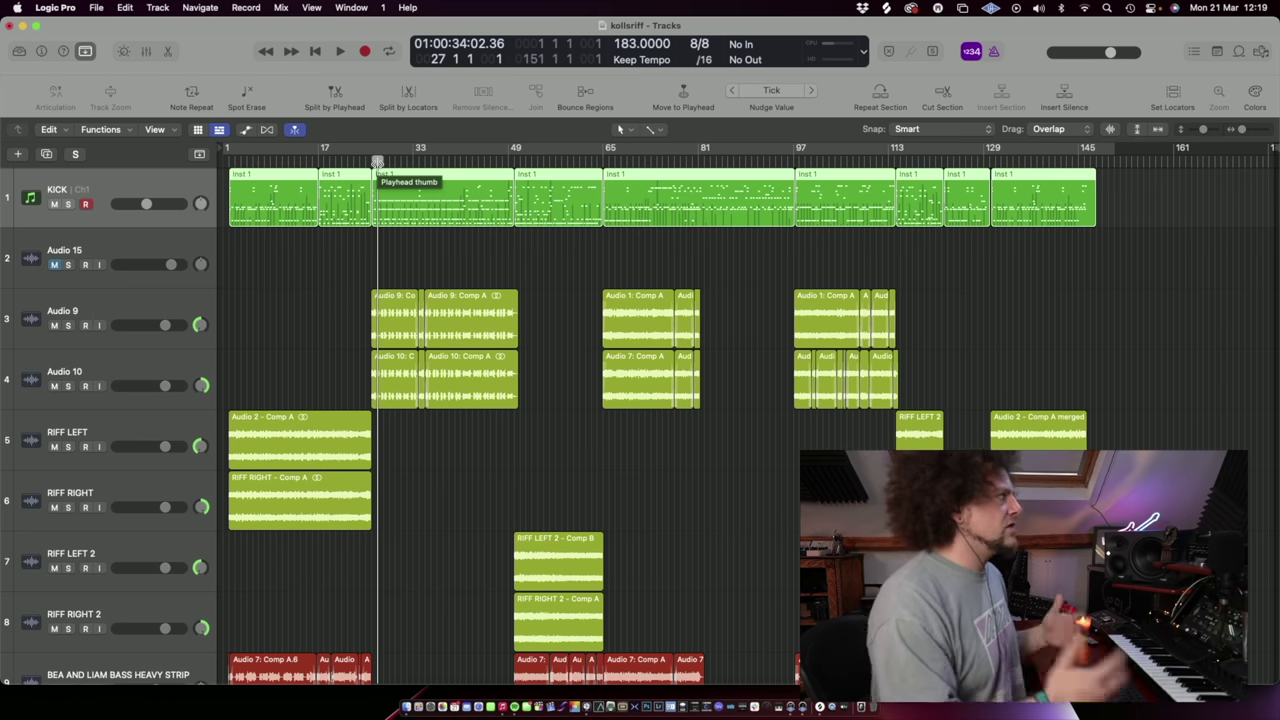
drag(376, 161, 371, 161)
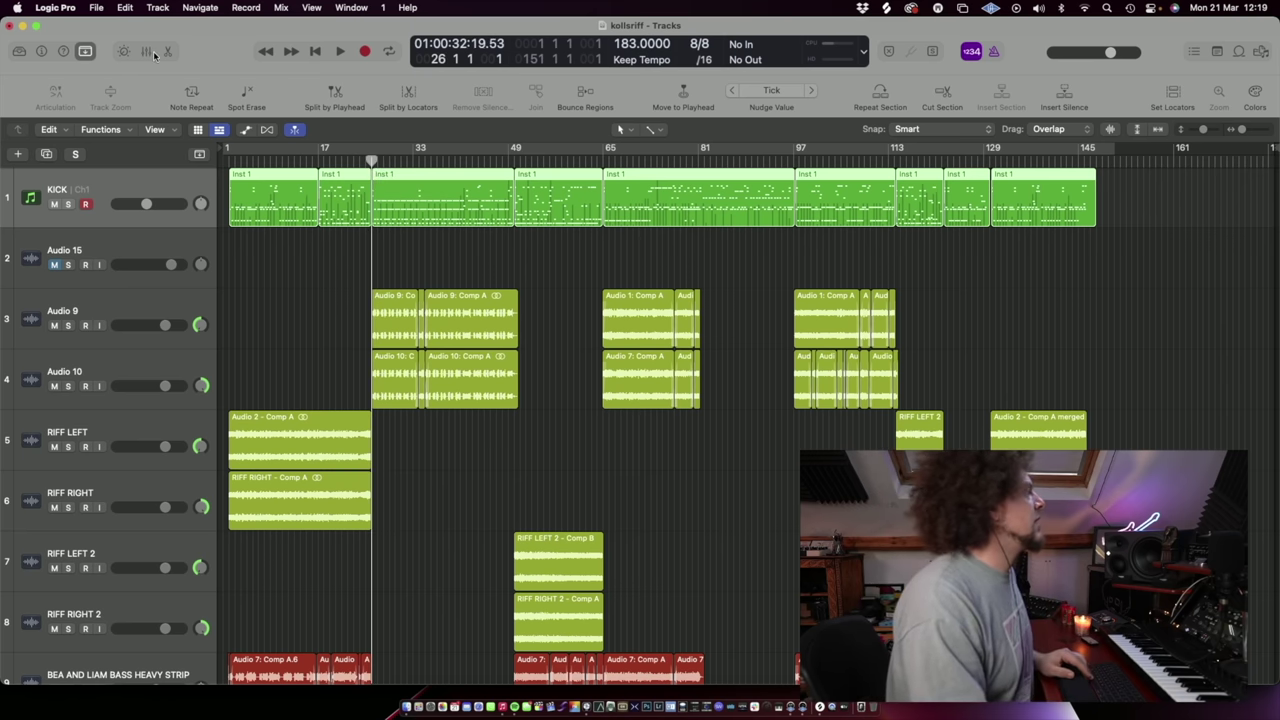
Step: Show the mixer, play the song from bar 26 and solo the bus channel fed by Bus 2
click(150, 52)
key(space)
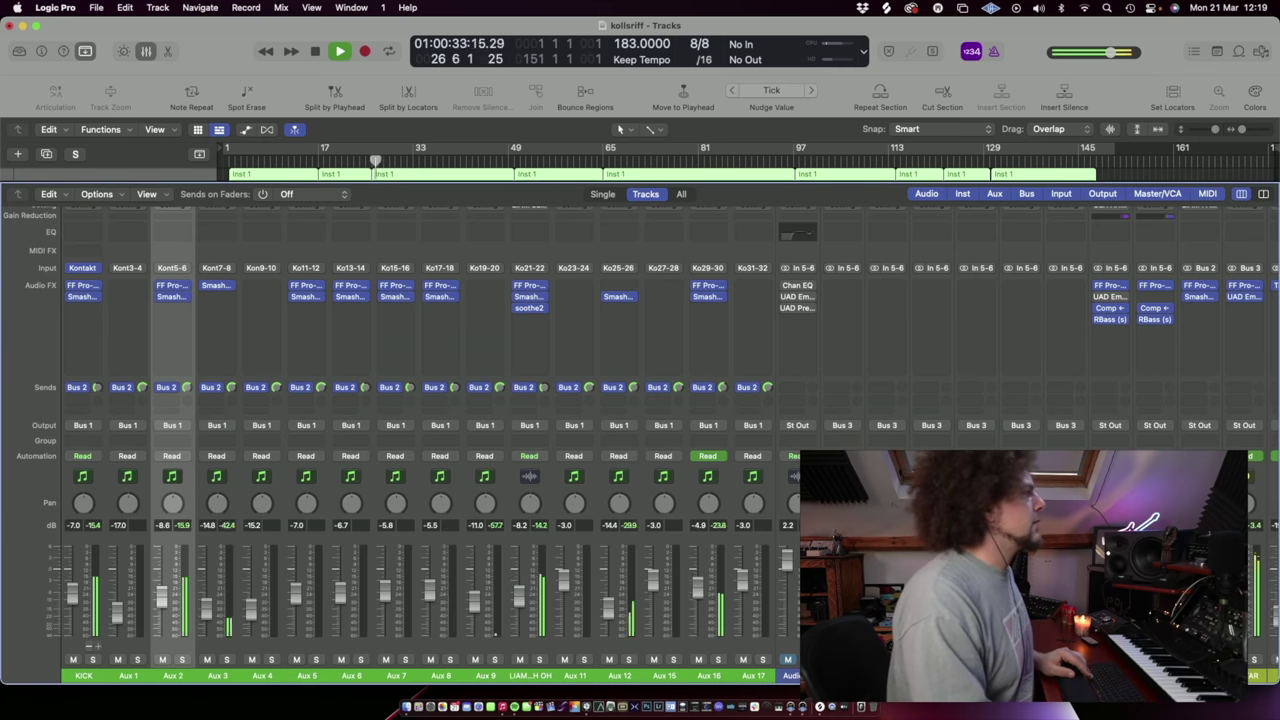
scroll(400, 440, right, 10)
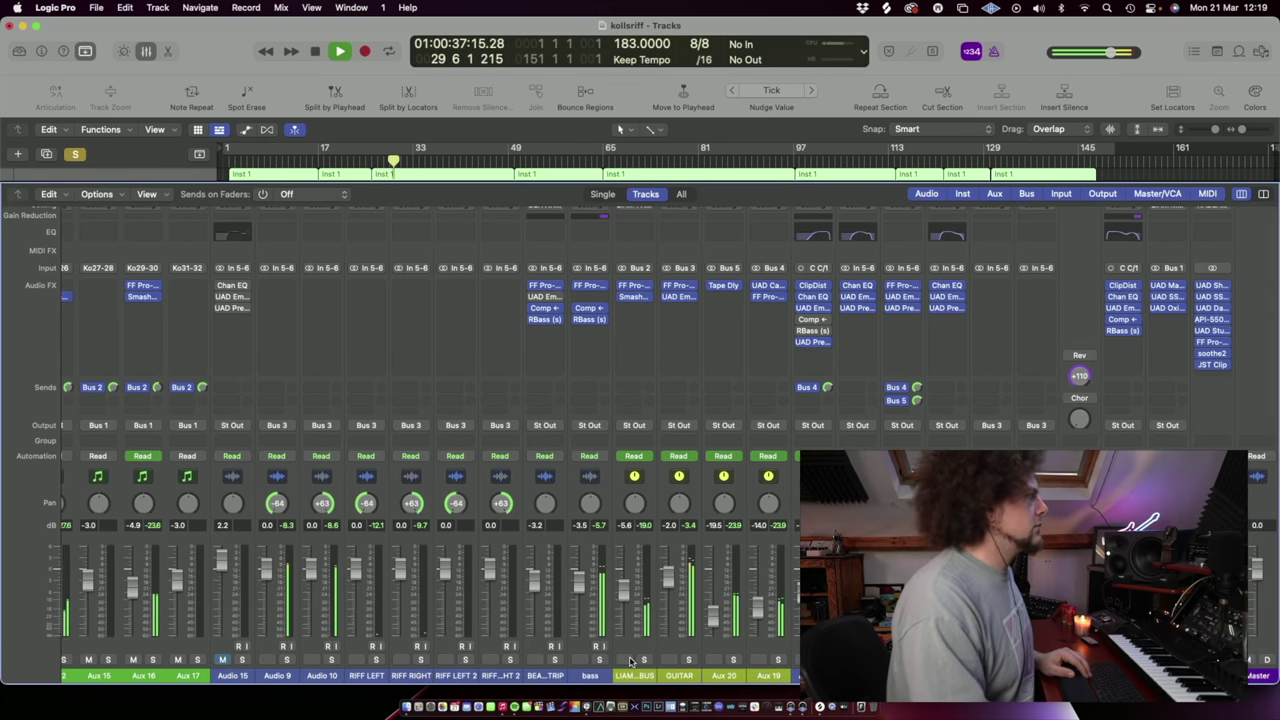
scroll(390, 622, left, 10)
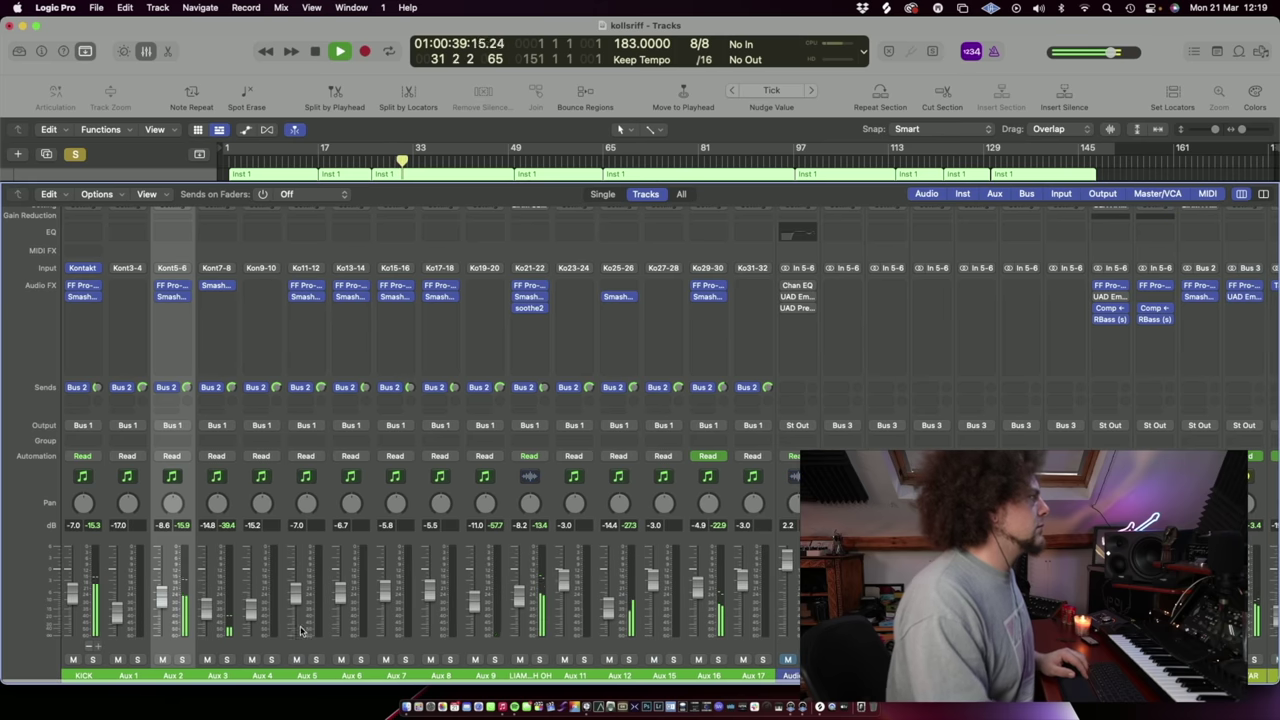
scroll(343, 578, right, 10)
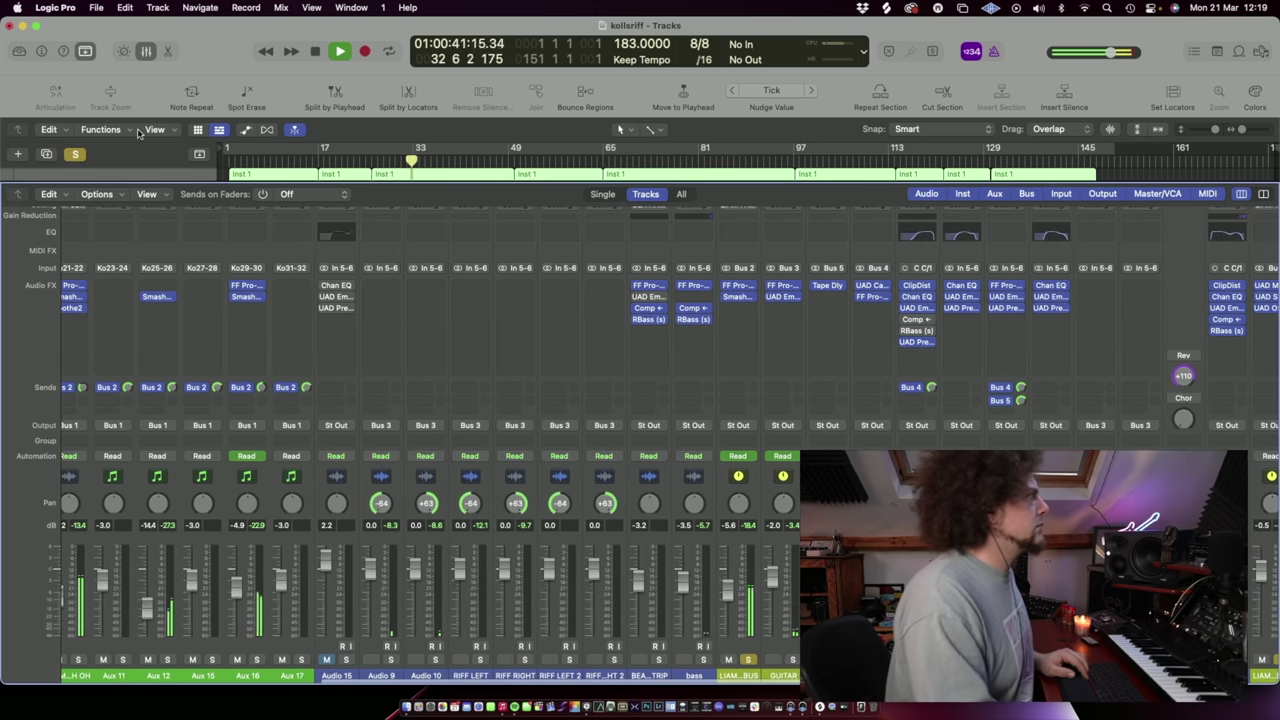
Step: Hide the mixer and open the KICK region that starts at bar 26 in the Piano Roll, bringing its notes into view
key(x)
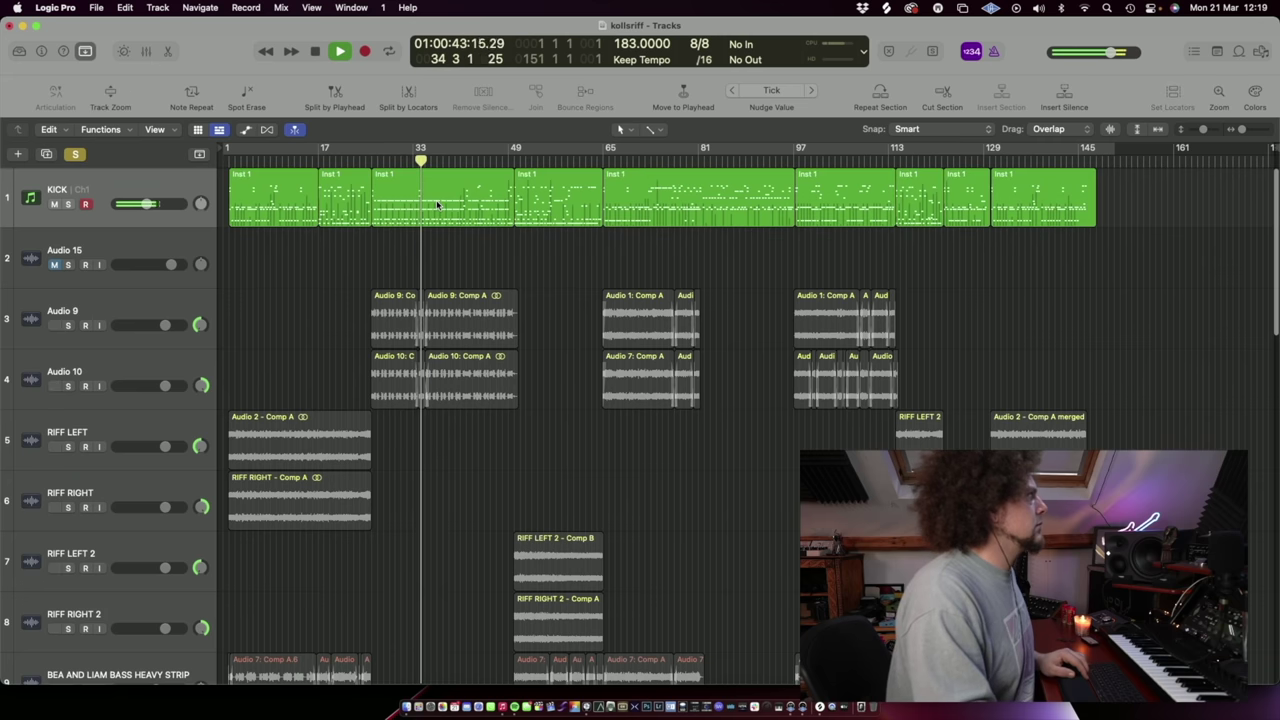
click(437, 204)
double_click(437, 204)
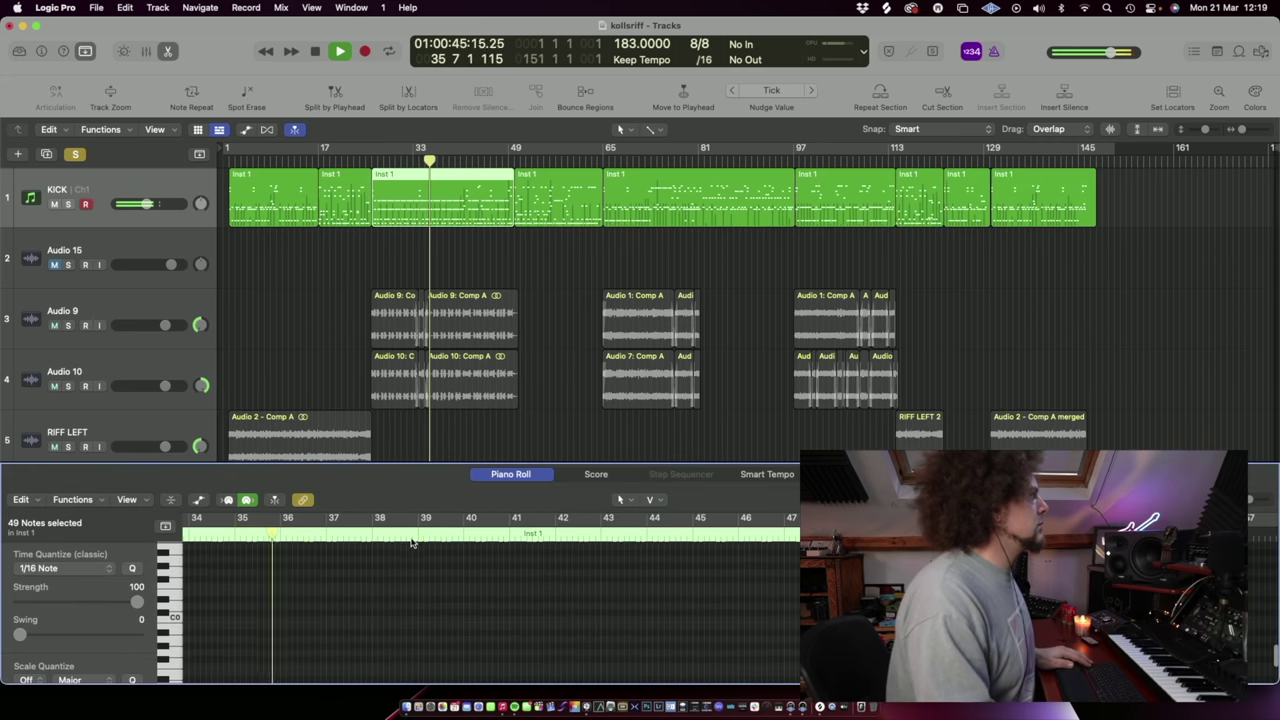
scroll(409, 551, up, 2)
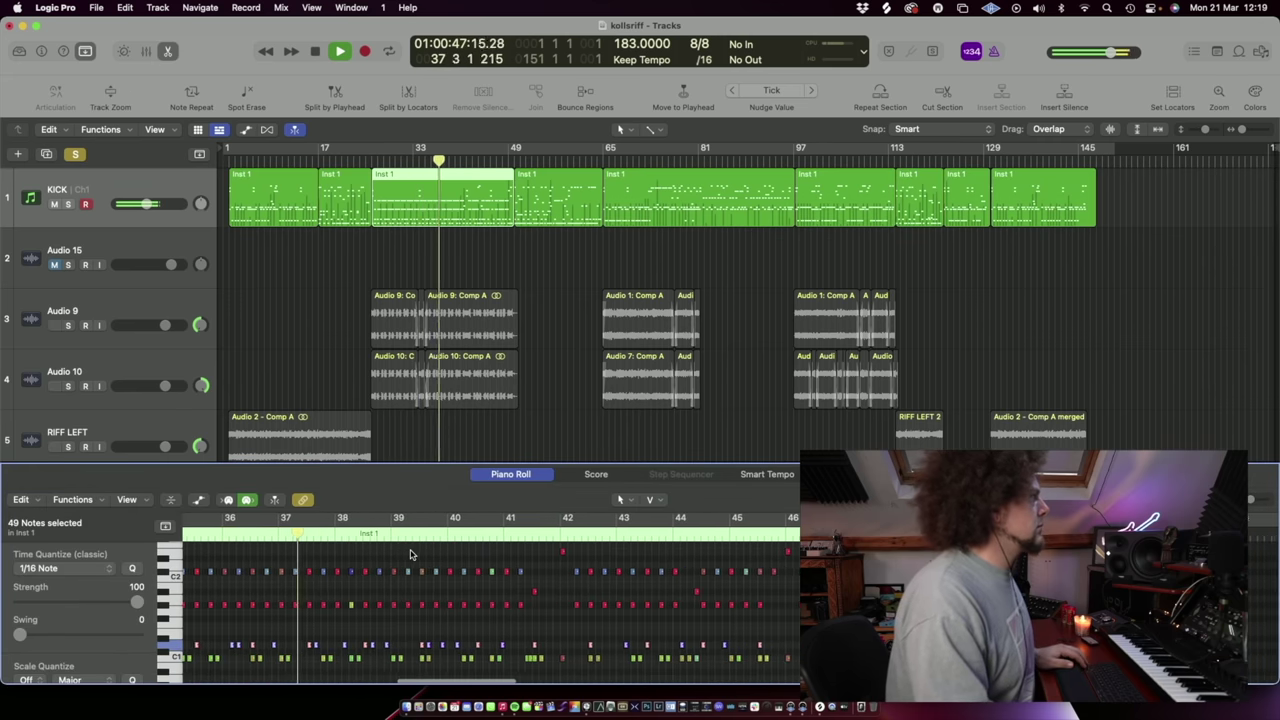
scroll(411, 551, up, 3)
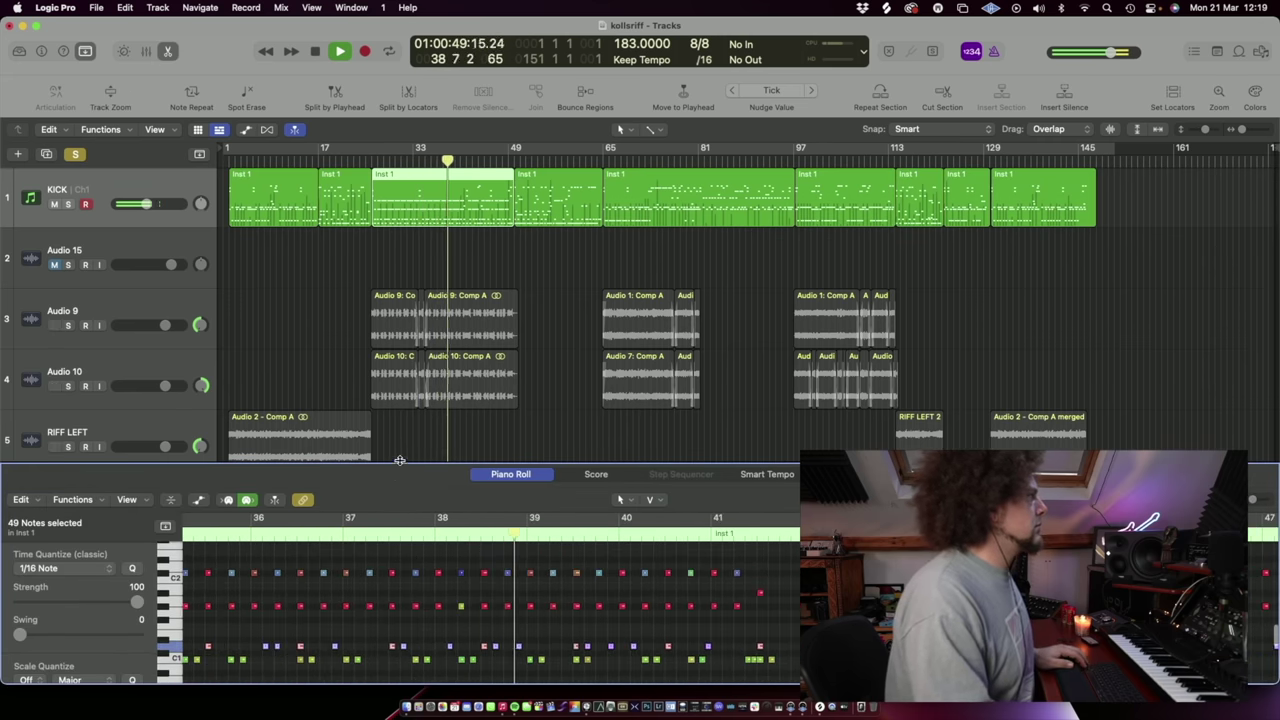
Step: Deselect the notes, follow the KICK region's drum notes during playback, then stop and return to the region's start at bar 26
click(712, 588)
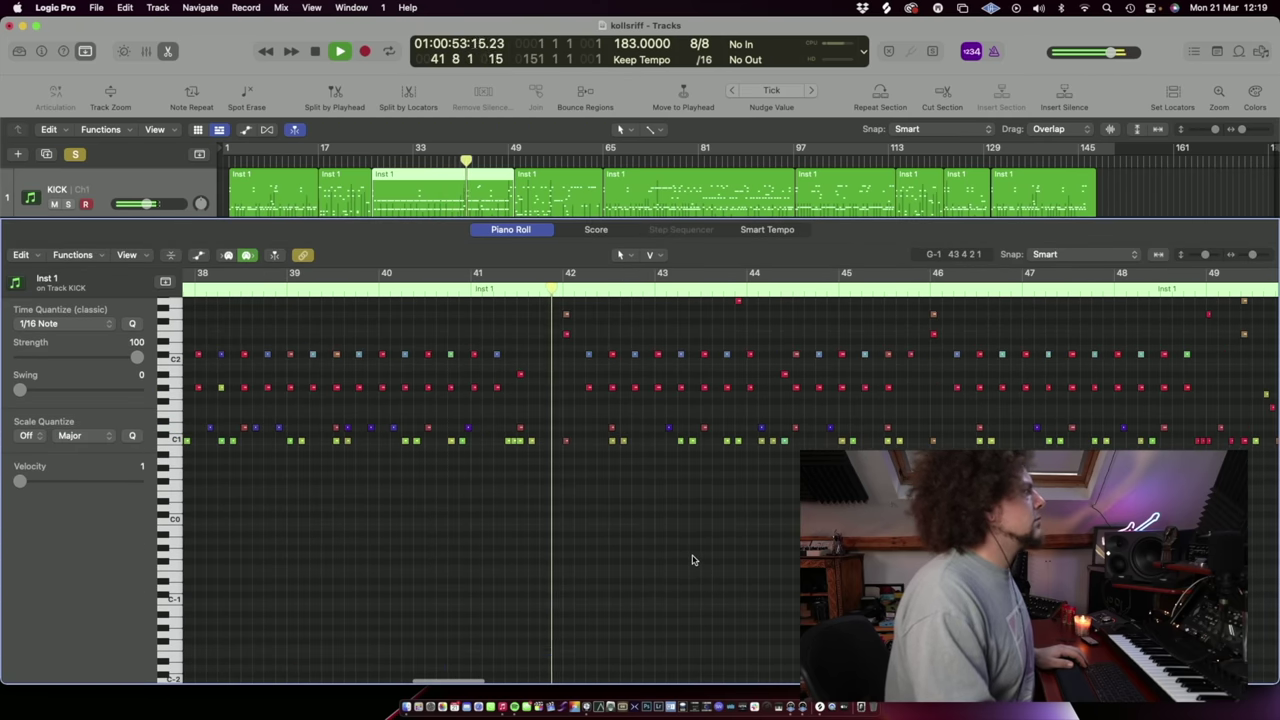
scroll(647, 541, up, 3)
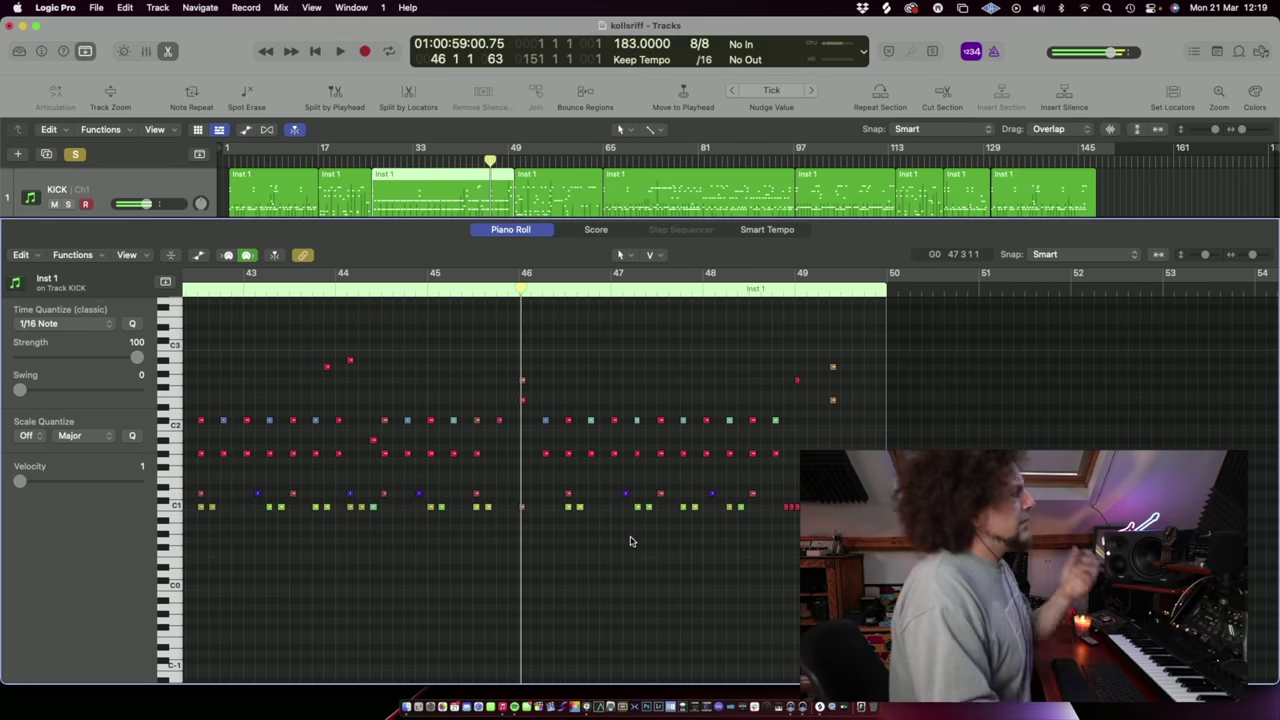
scroll(580, 580, left, 3)
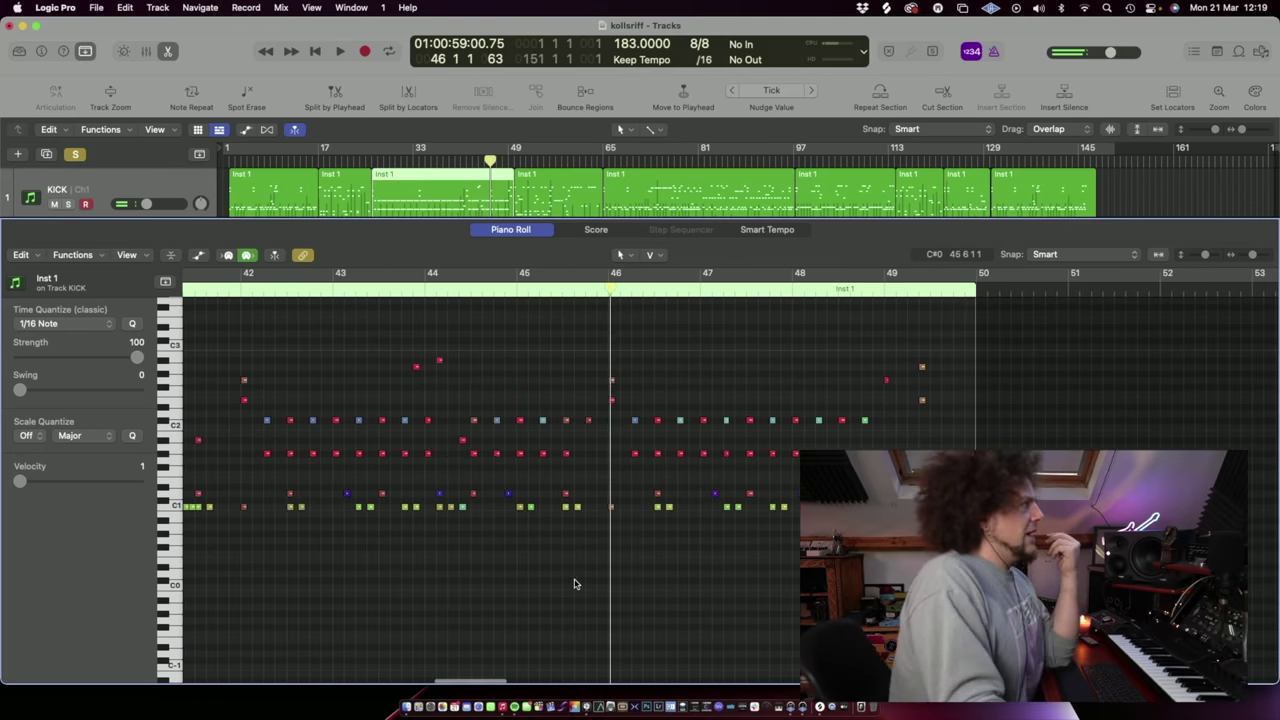
scroll(600, 560, left, 15)
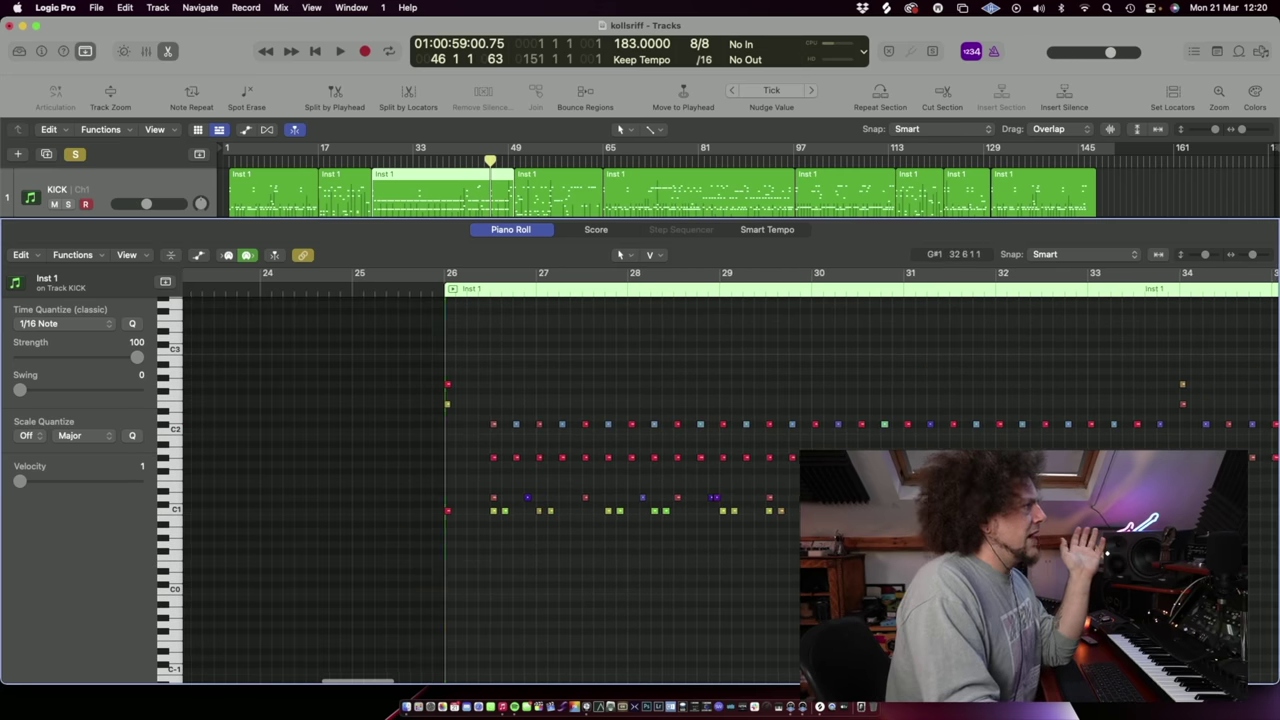
Step: Play the KICK region from its start, stop, and compare the coloured note velocities across its repeated patterns in the Piano Roll
scroll(700, 480, right, 3)
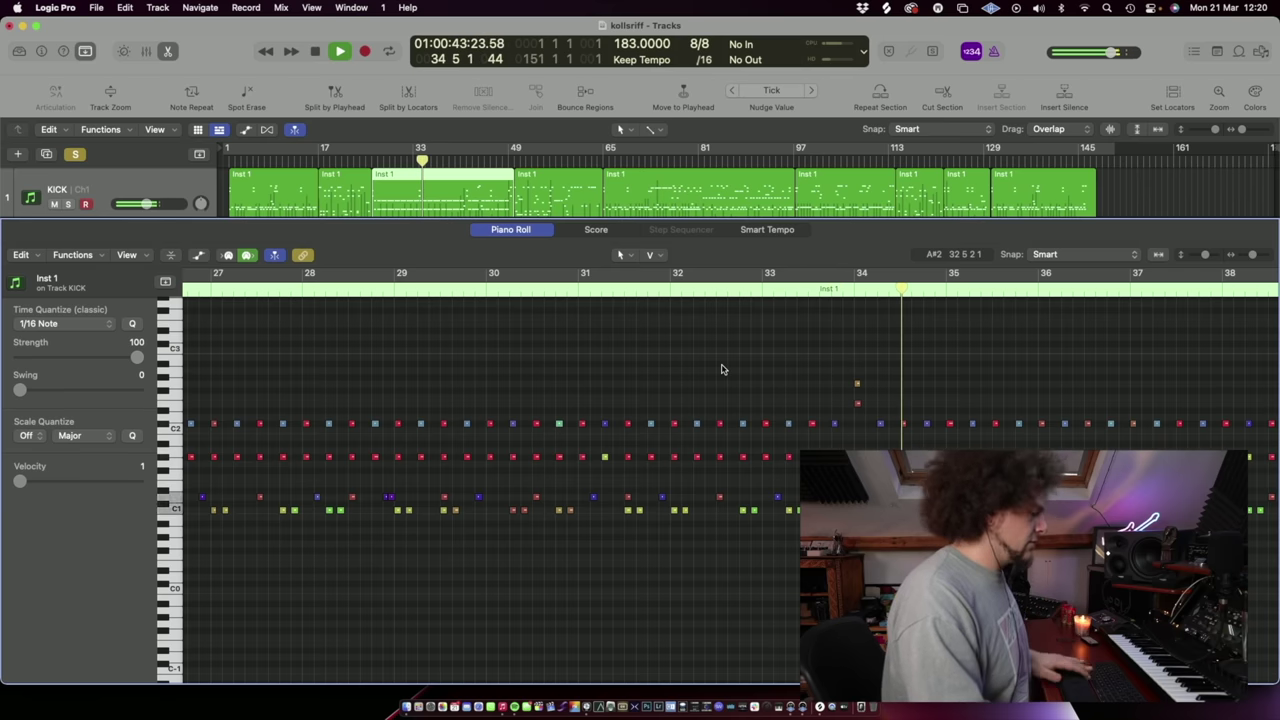
scroll(785, 383, right, 4)
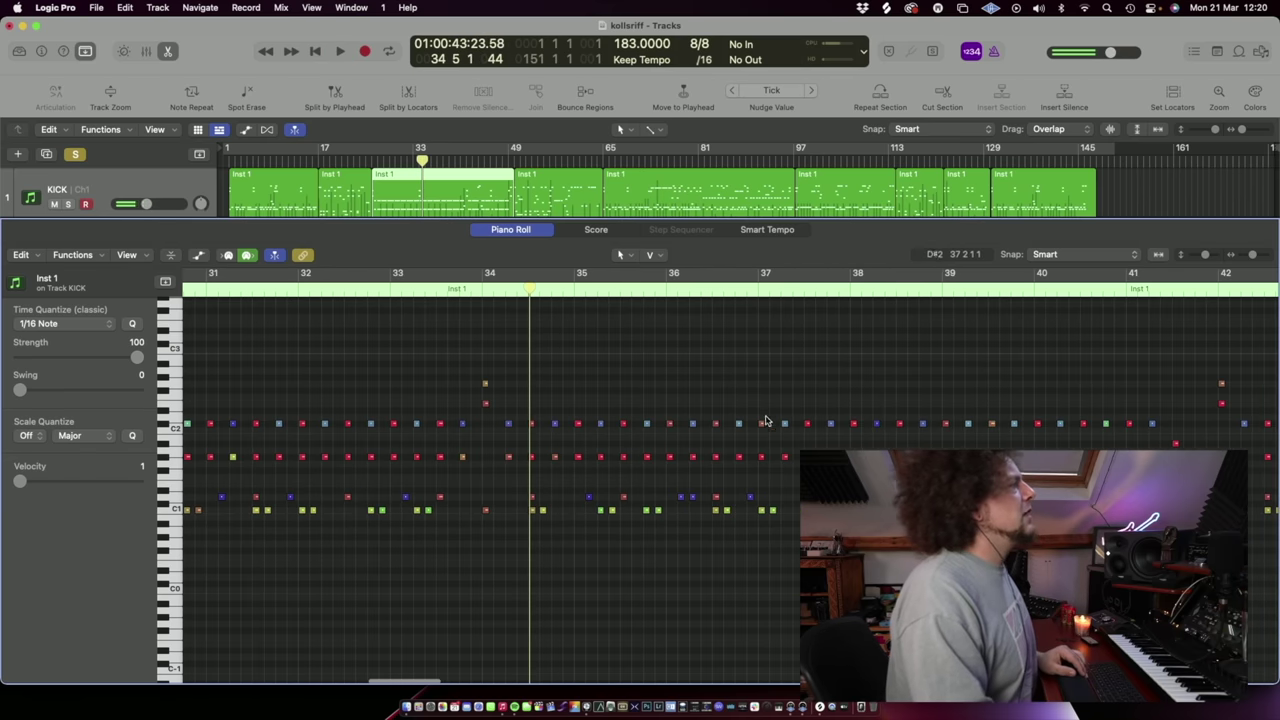
scroll(481, 437, left, 8)
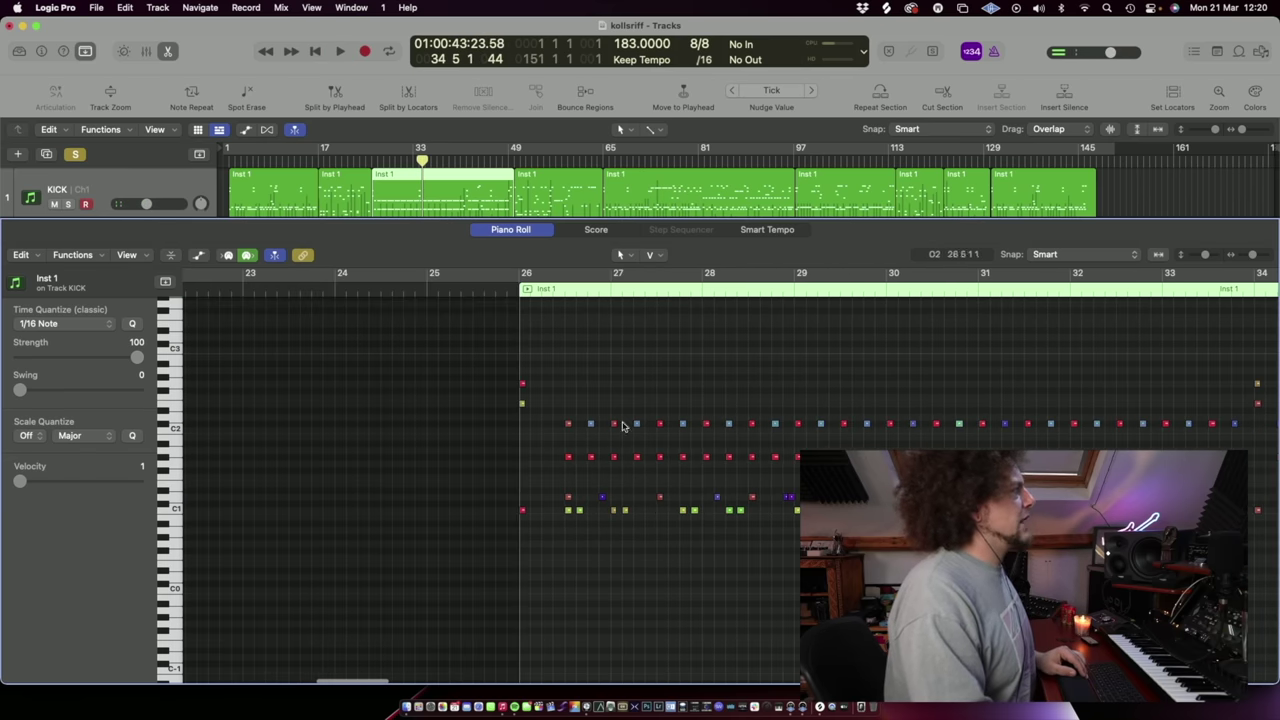
scroll(949, 434, right, 4)
scroll(940, 428, right, 3)
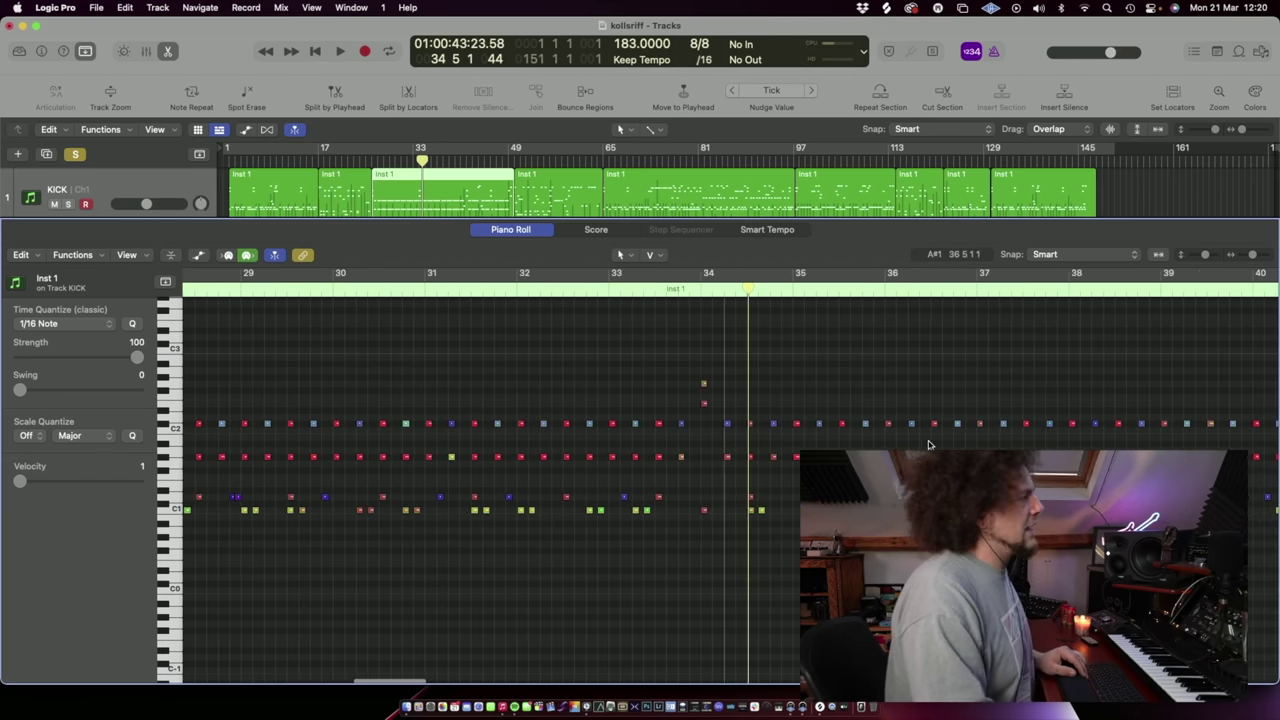
scroll(666, 486, left, 1)
scroll(307, 511, left, 4)
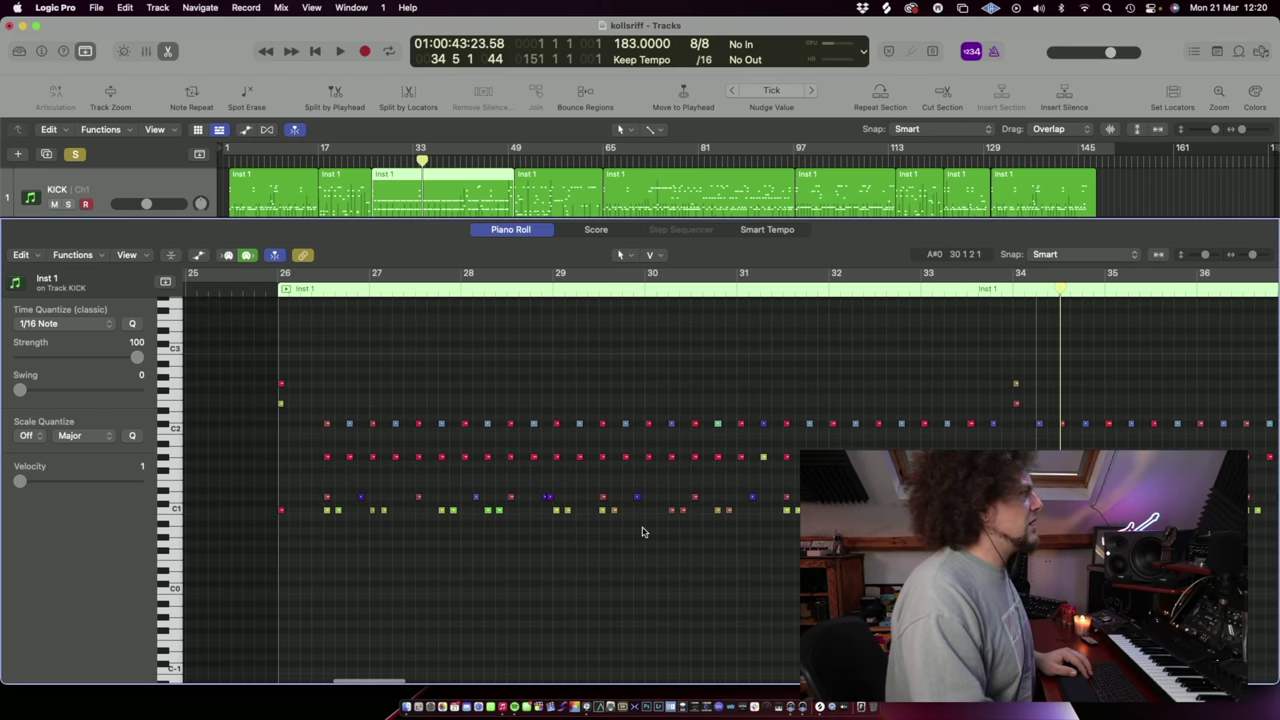
scroll(745, 518, right, 6)
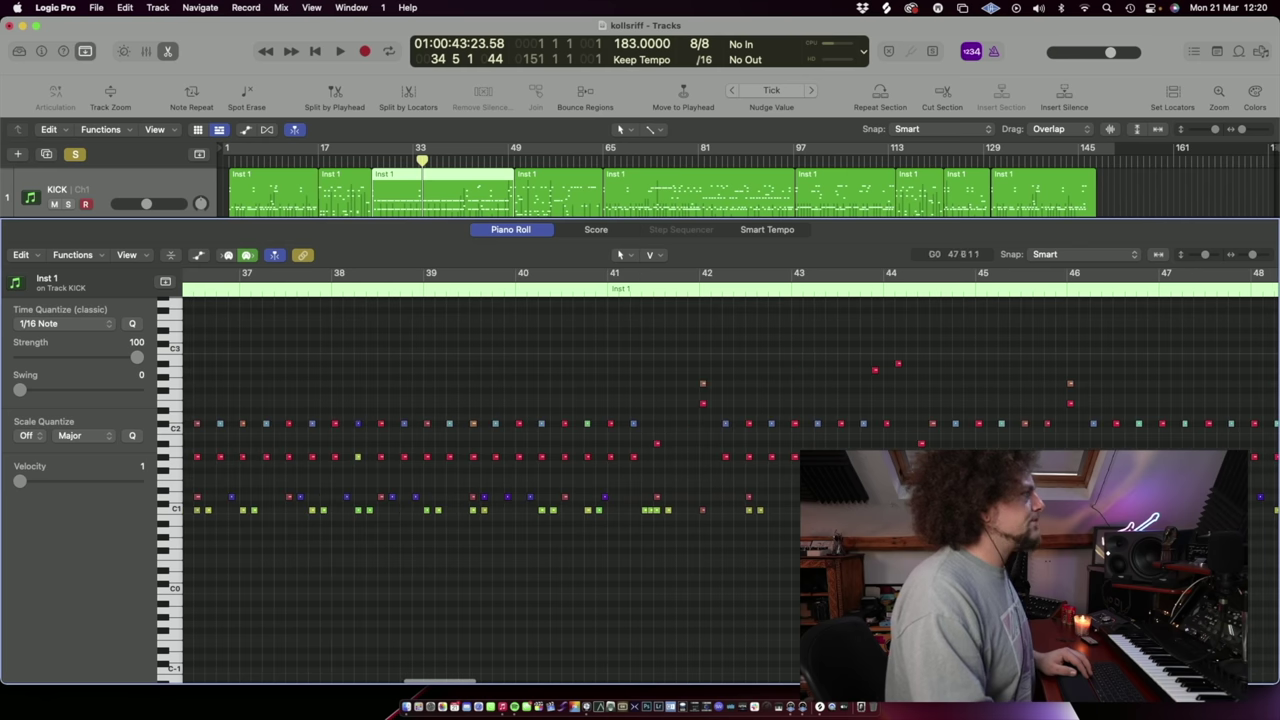
Step: Play the fill at the end of the KICK region from around bar 48
scroll(895, 512, right, 2)
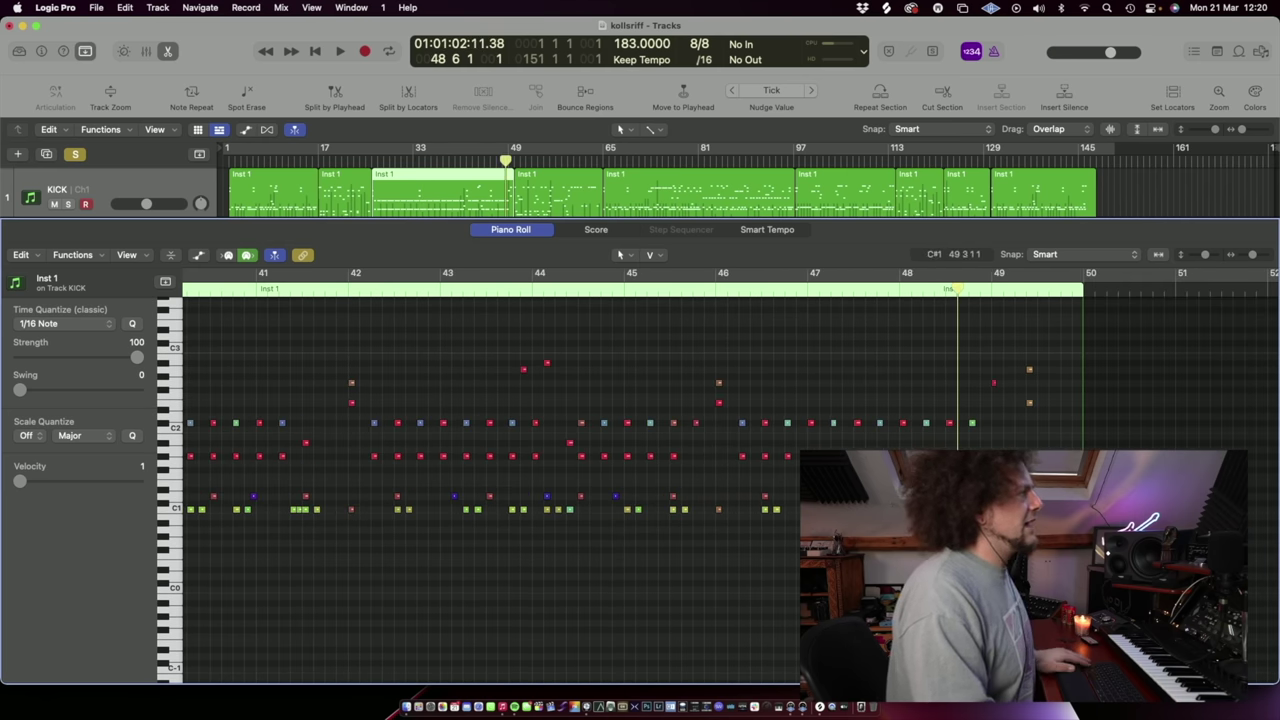
scroll(731, 520, up, 3)
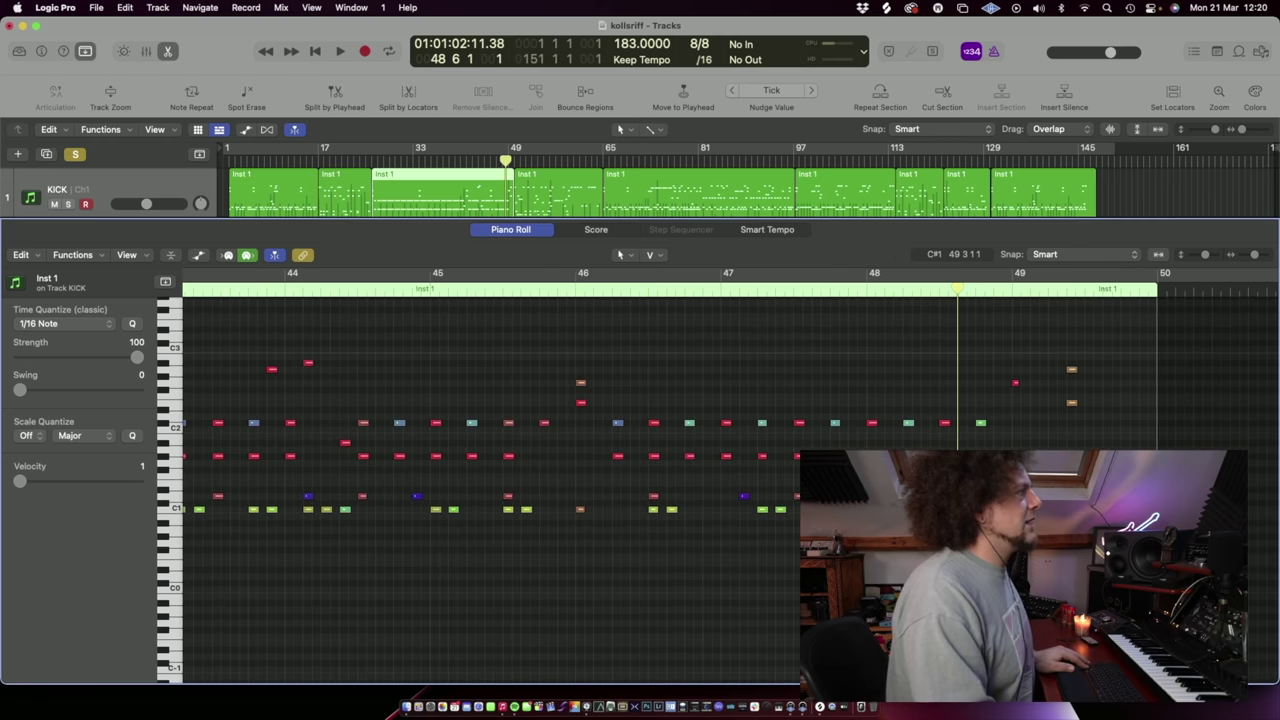
click(527, 287)
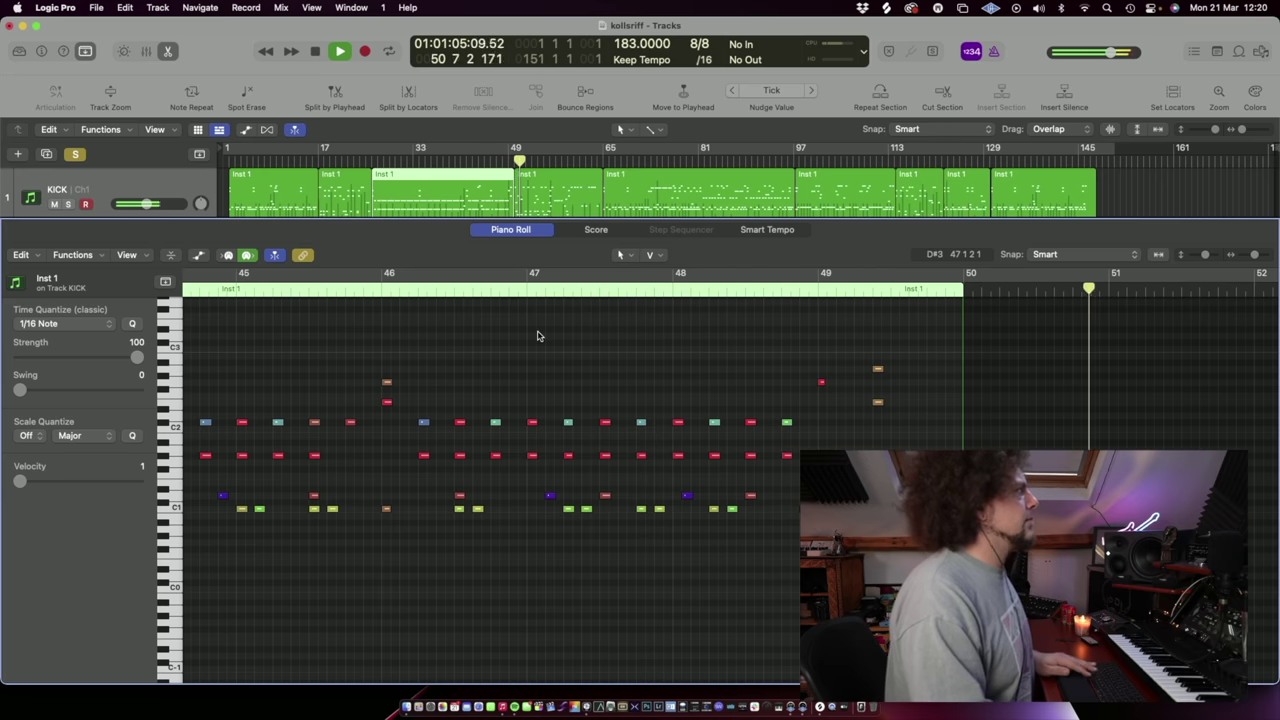
Step: Clear the existing solos, then solo the drum channels together with the bus channel fed by Bus 2 in the mixer, and hide the mixer
click(79, 155)
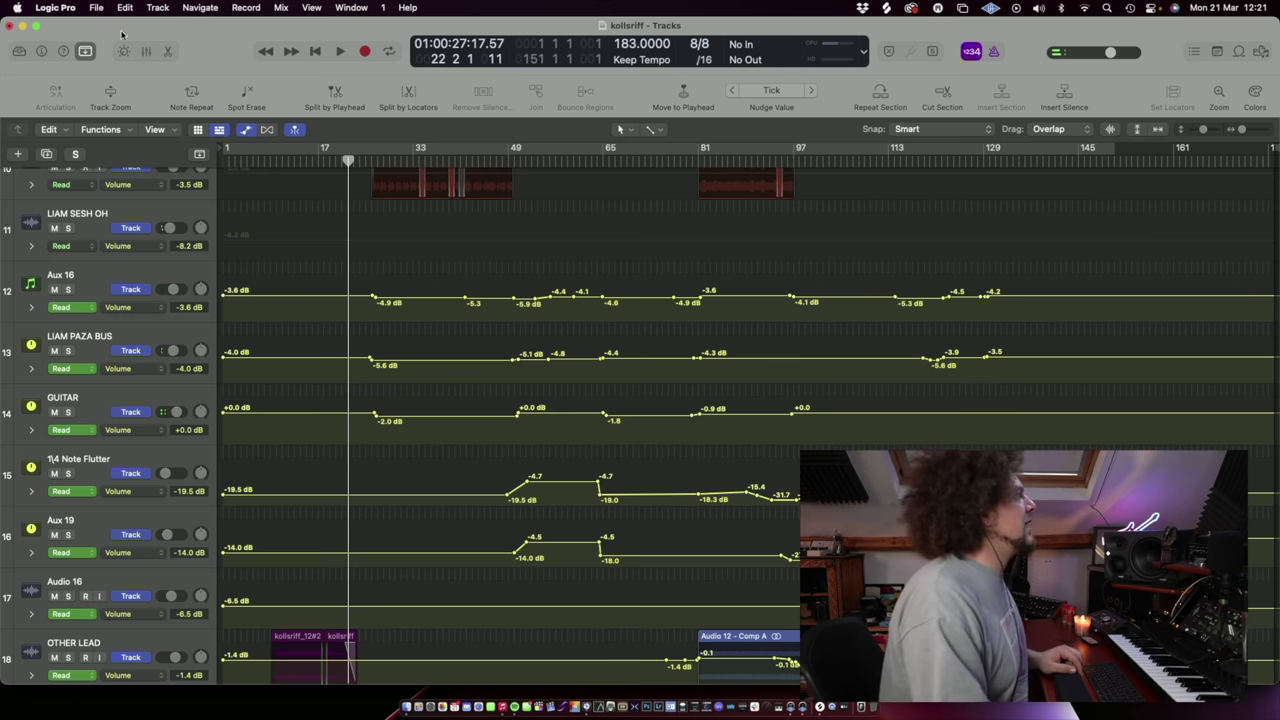
click(145, 51)
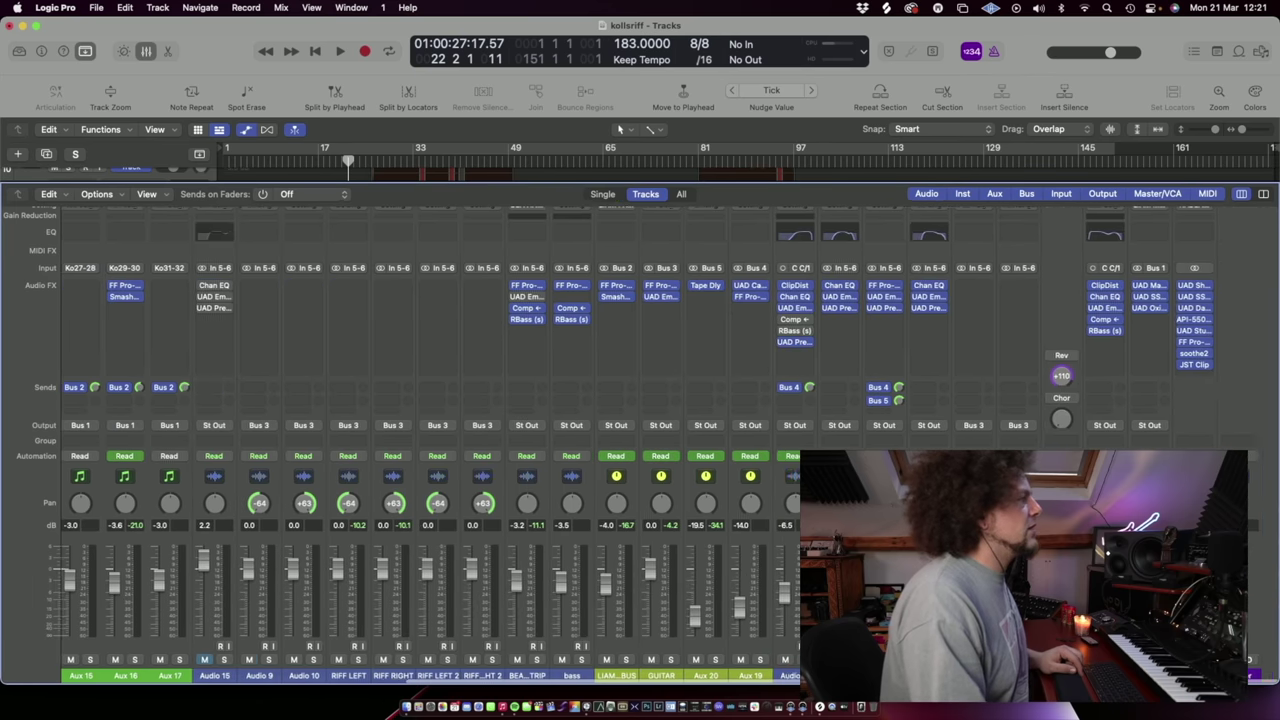
key(s)
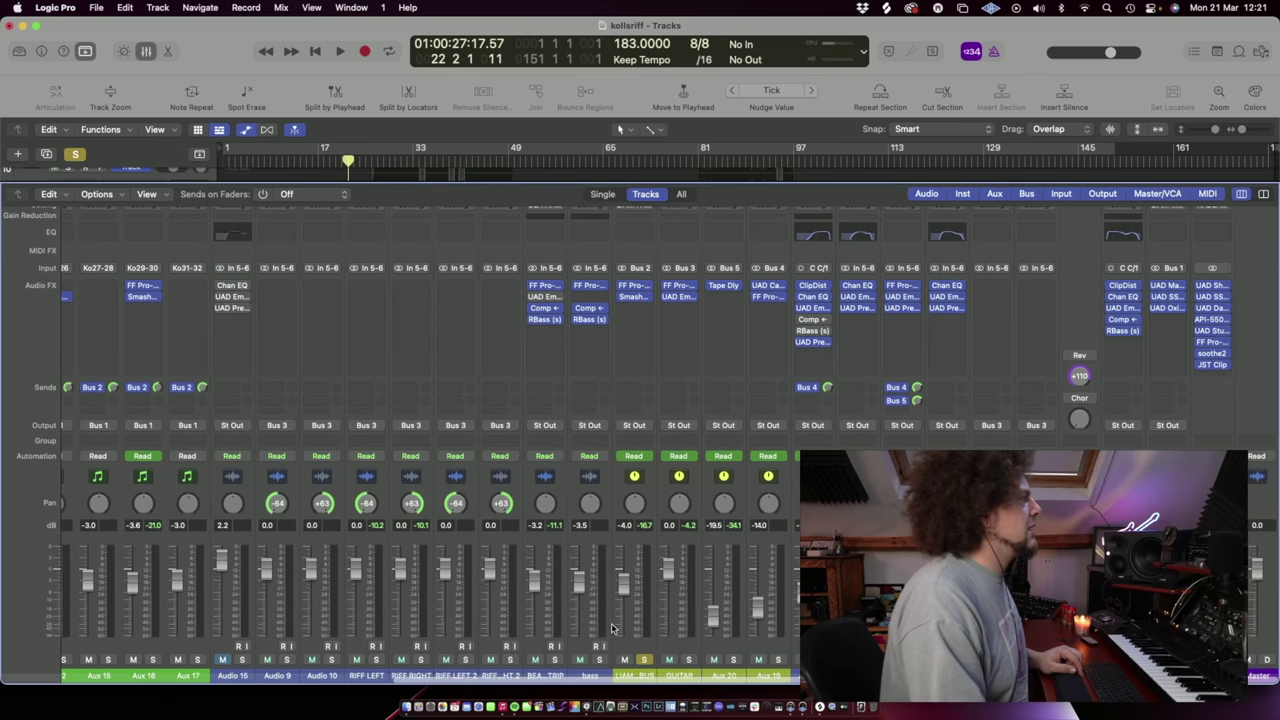
scroll(613, 628, left, 10)
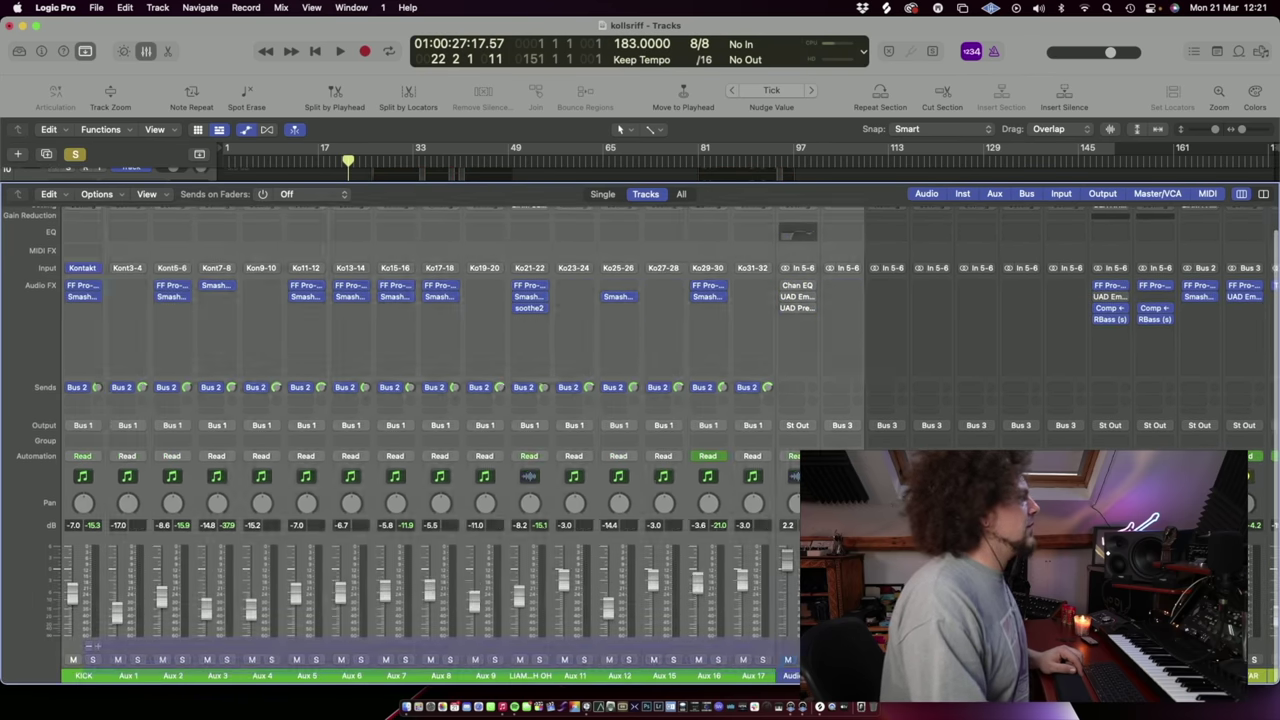
click(149, 53)
Step: Play the soloed drums from shortly after bar 17 and follow the volume automation of Aux 16 and the bus below it into bar 26
scroll(386, 405, down, 8)
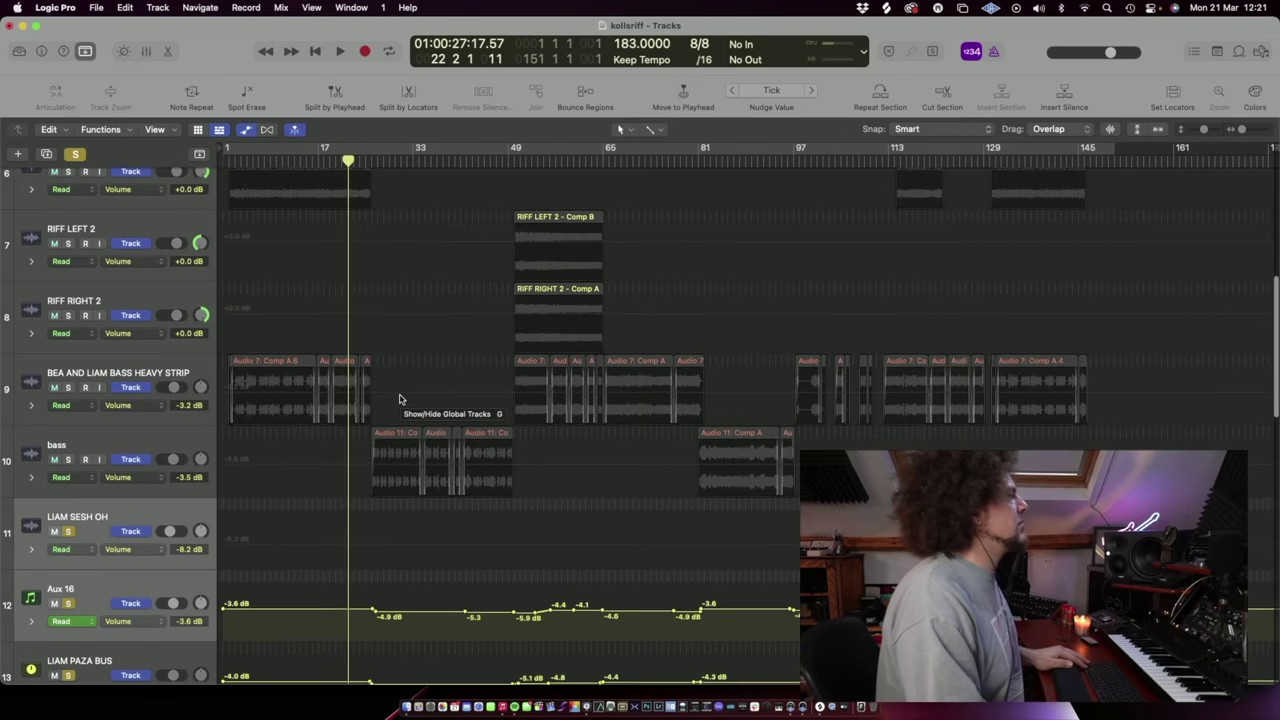
scroll(390, 400, up, 3)
scroll(392, 398, down, 2)
click(389, 160)
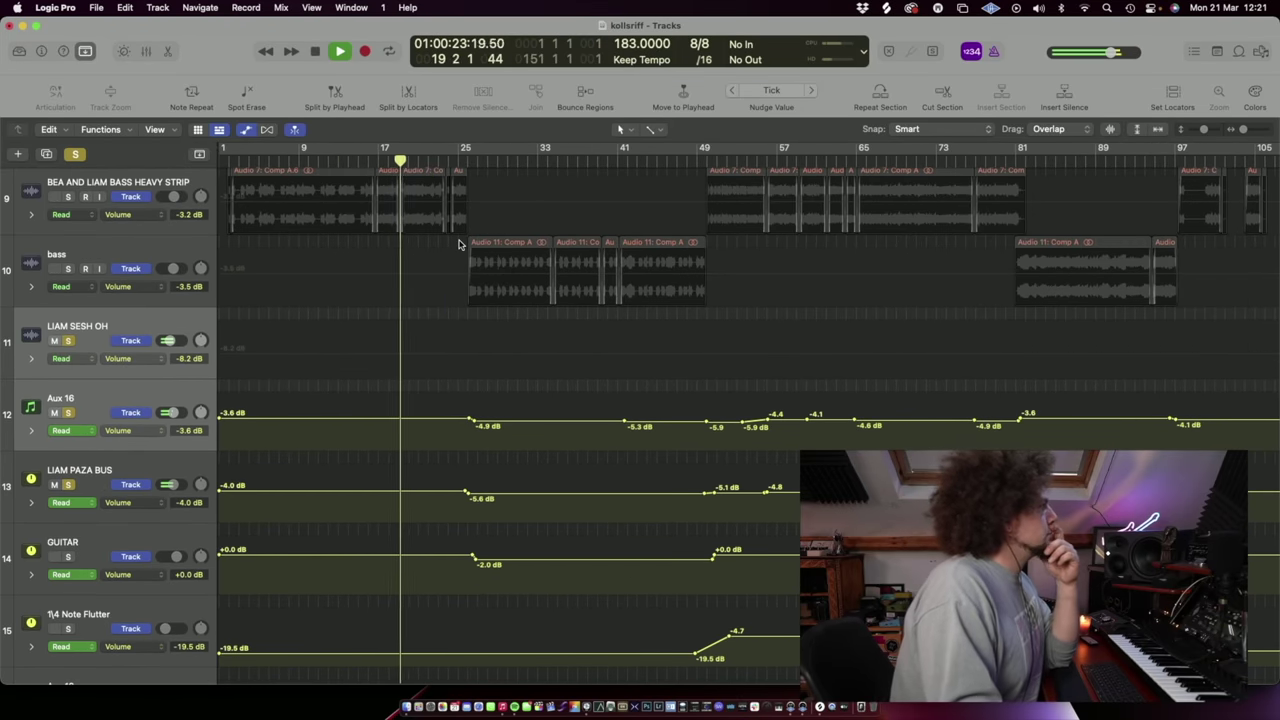
scroll(580, 431, up, 4)
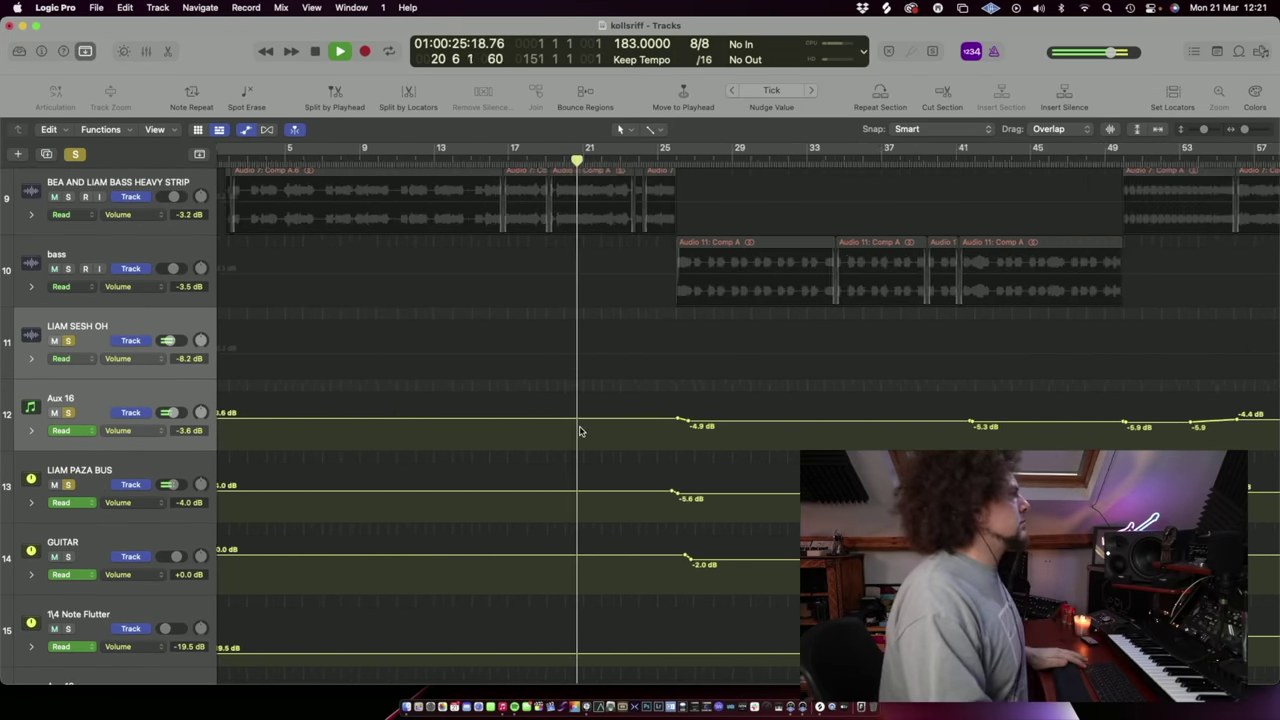
scroll(580, 431, up, 3)
scroll(623, 429, right, 5)
scroll(623, 427, up, 2)
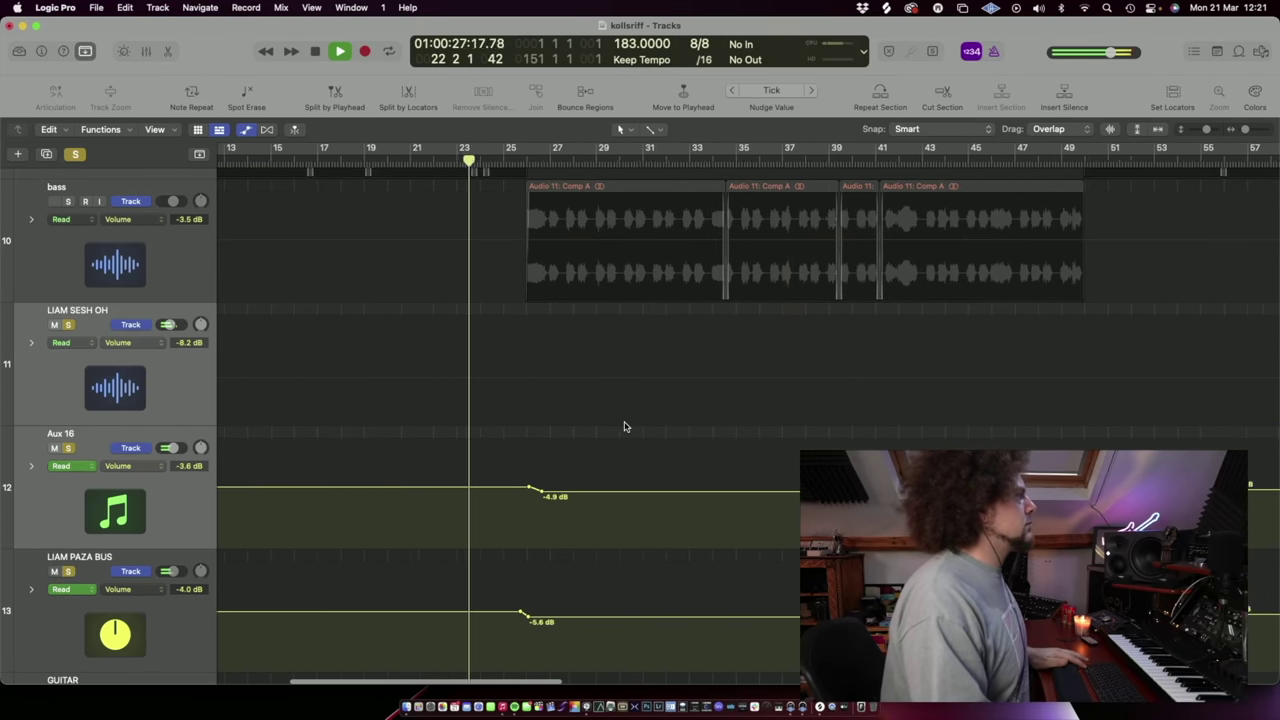
scroll(624, 428, right, 5)
scroll(620, 429, down, 3)
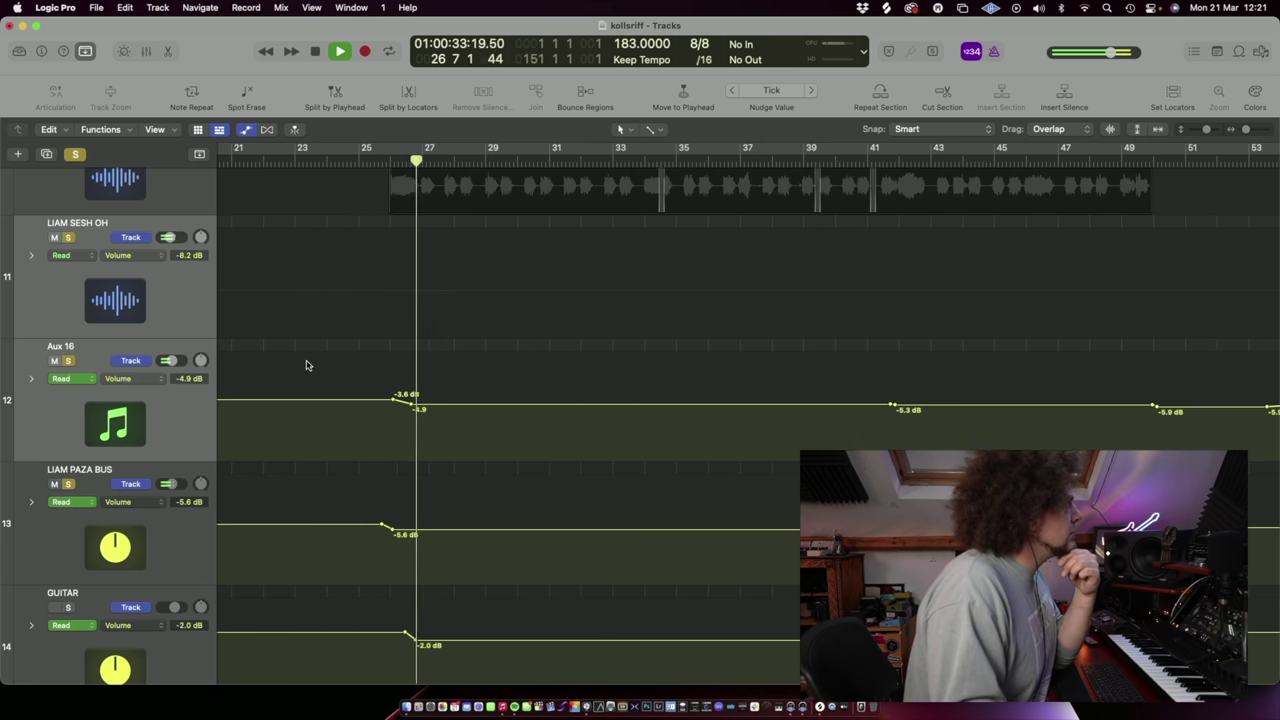
Step: Toggle the solo on the bus track below Aux 16 during playback, comparing the drums with and without it
scroll(306, 365, up, 4)
scroll(310, 363, down, 15)
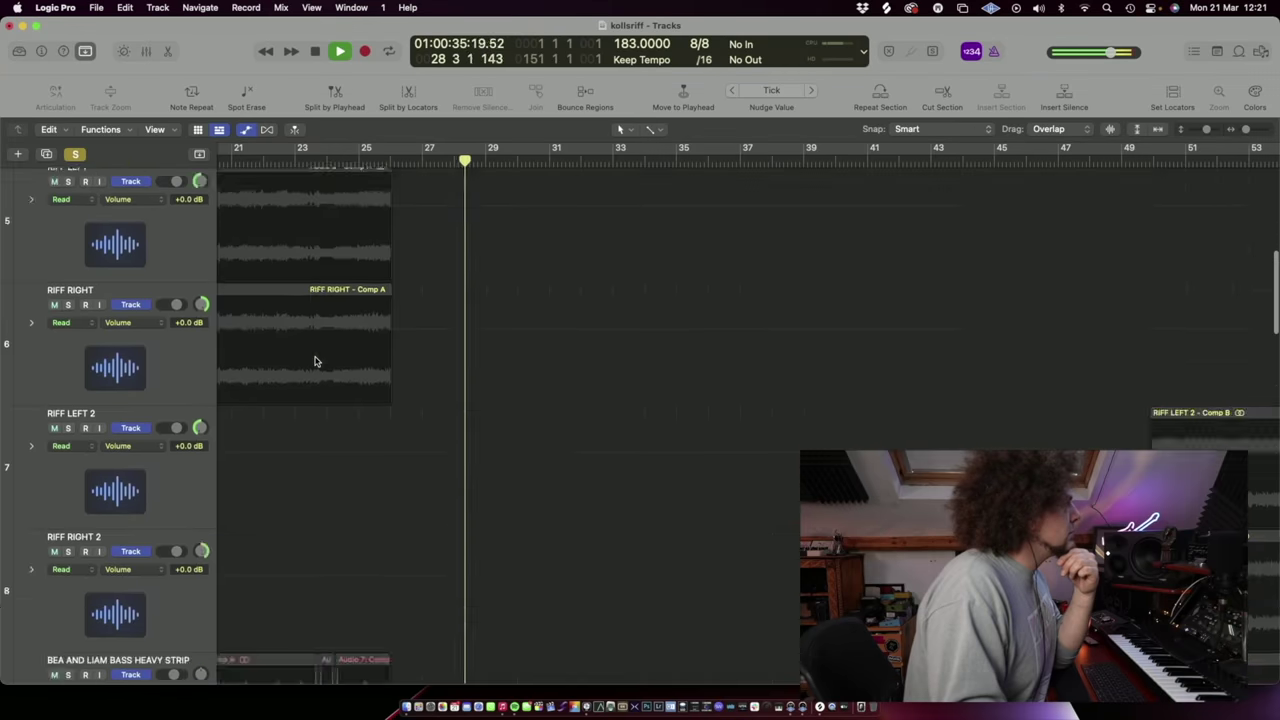
scroll(314, 361, up, 6)
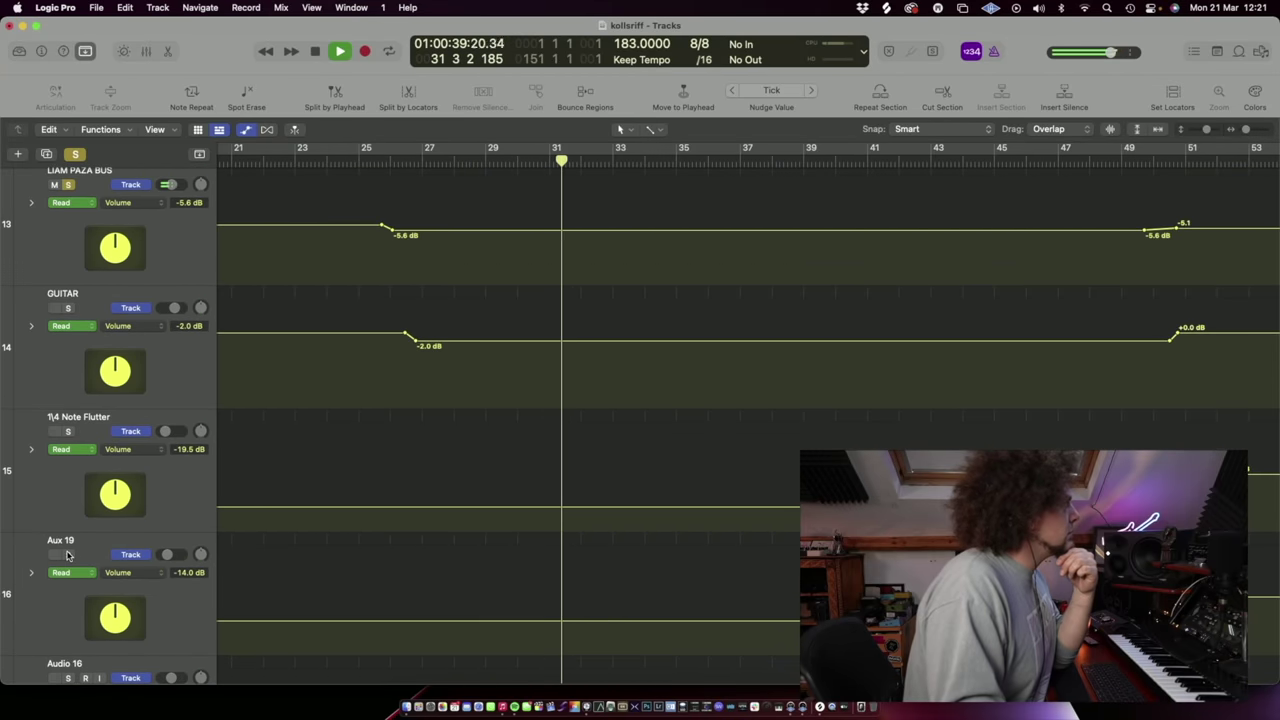
scroll(350, 357, up, 2)
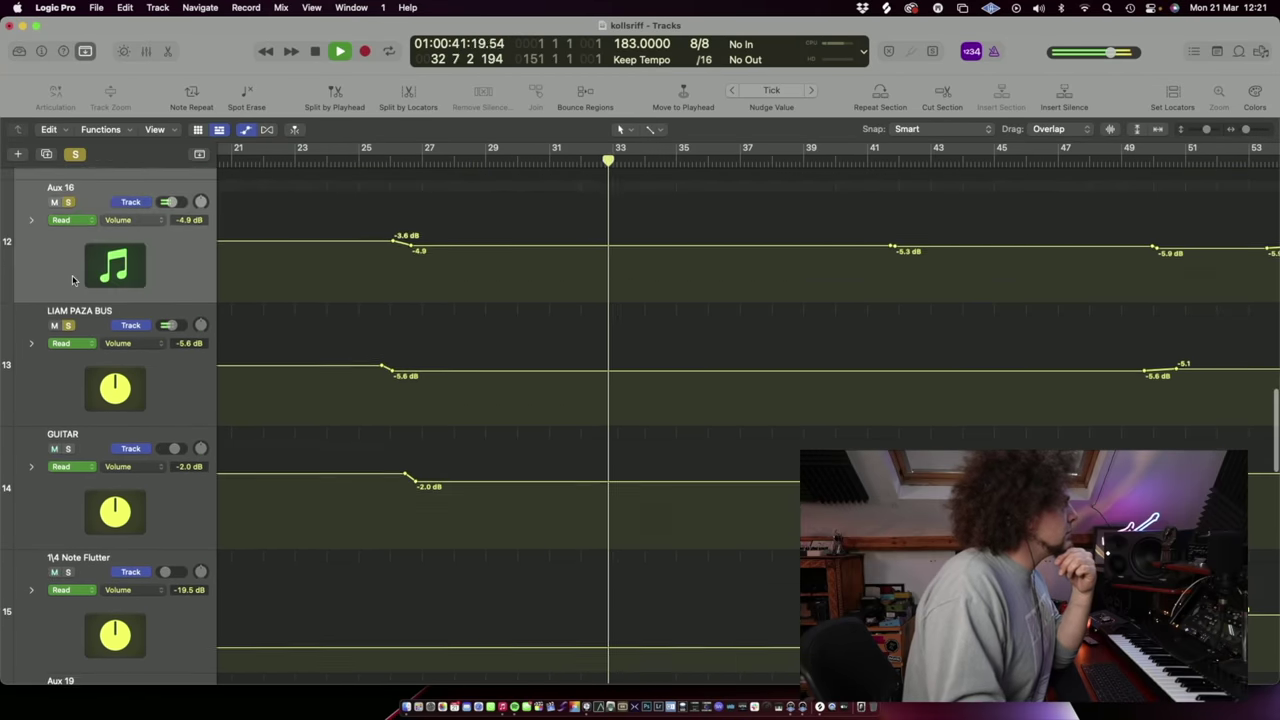
click(68, 337)
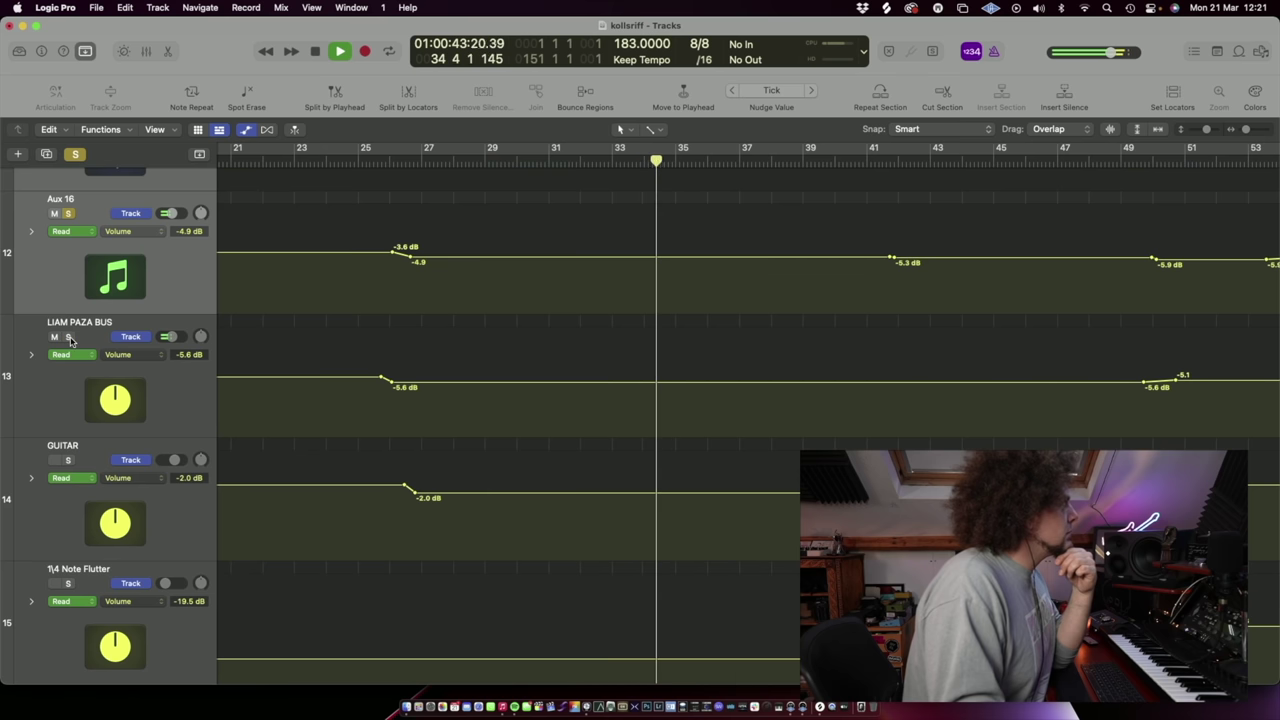
click(68, 213)
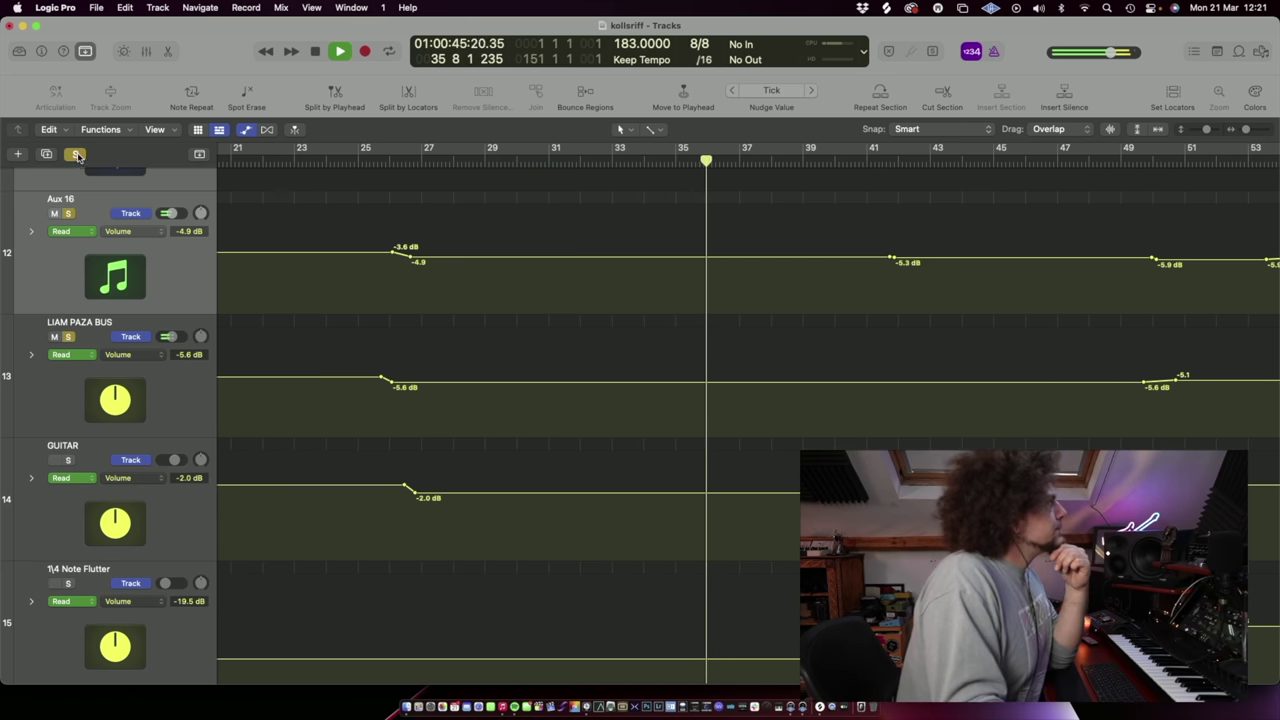
click(68, 213)
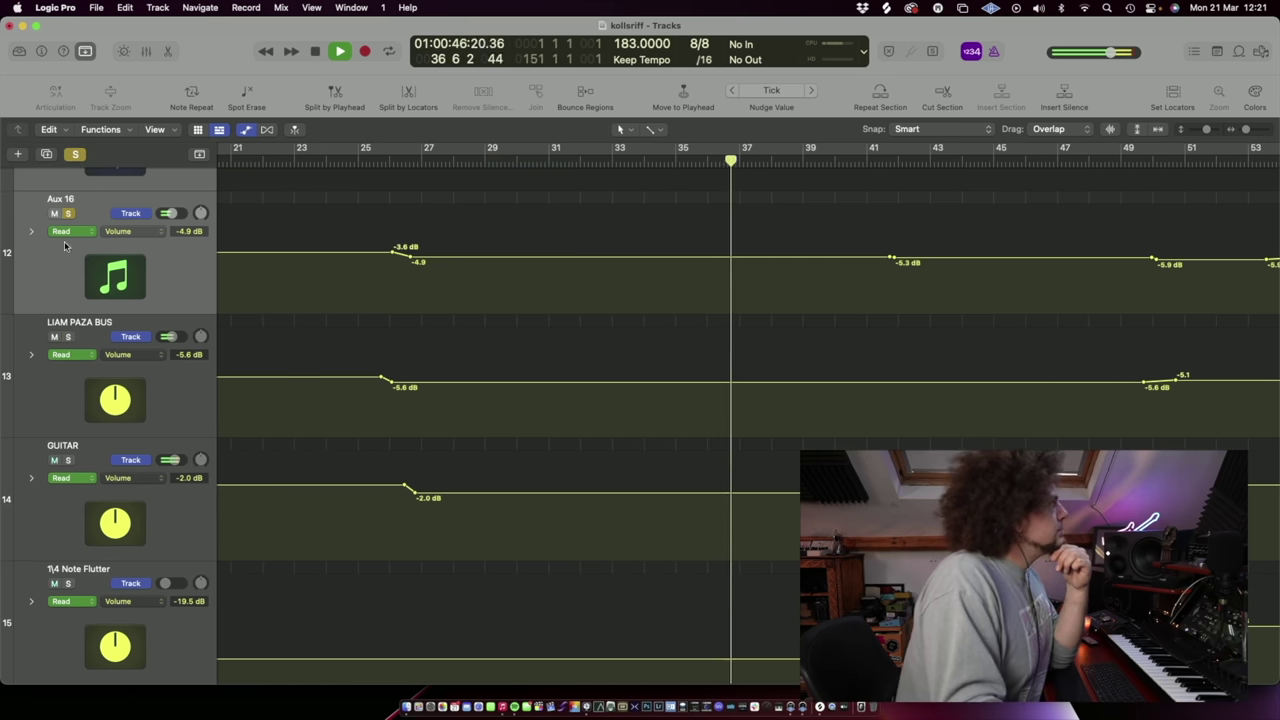
click(68, 337)
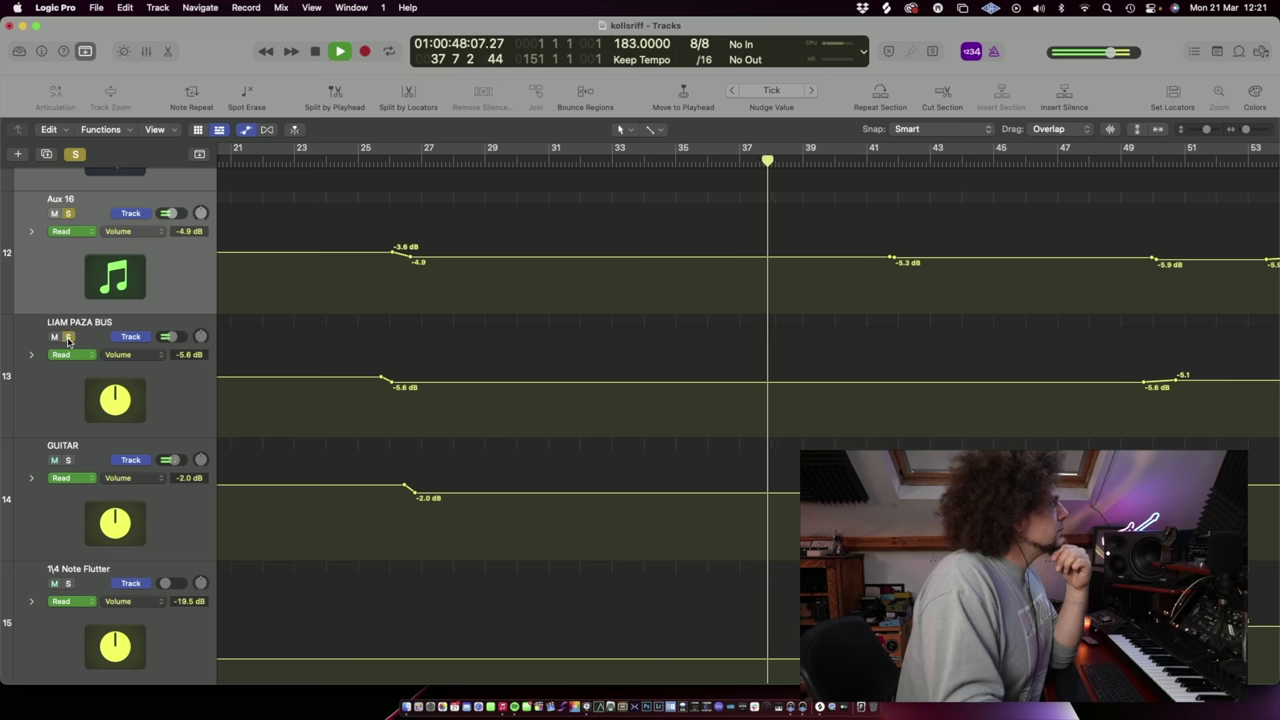
Step: Clear all solos to play the full mix, and stop playback
click(75, 155)
scroll(531, 286, right, 5)
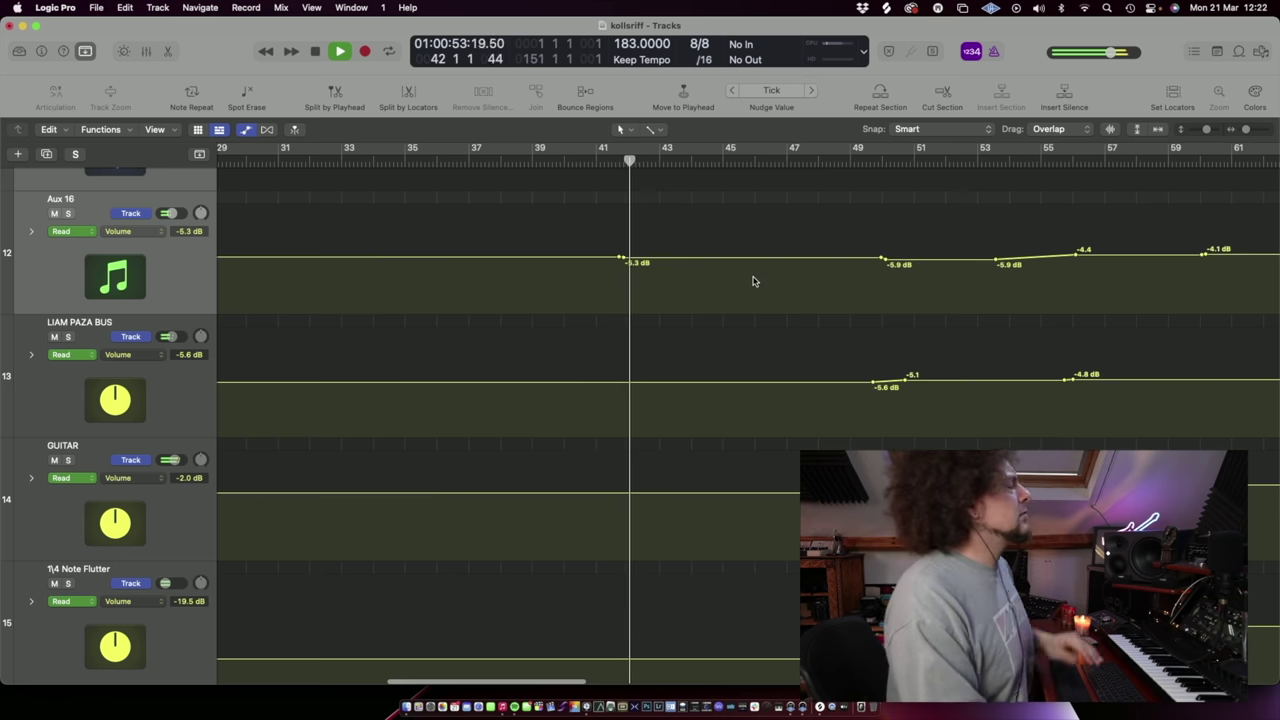
key(space)
Step: Enlarge the automation tracks around bar 49 and play the full mix from about bar 46
scroll(665, 283, up, 5)
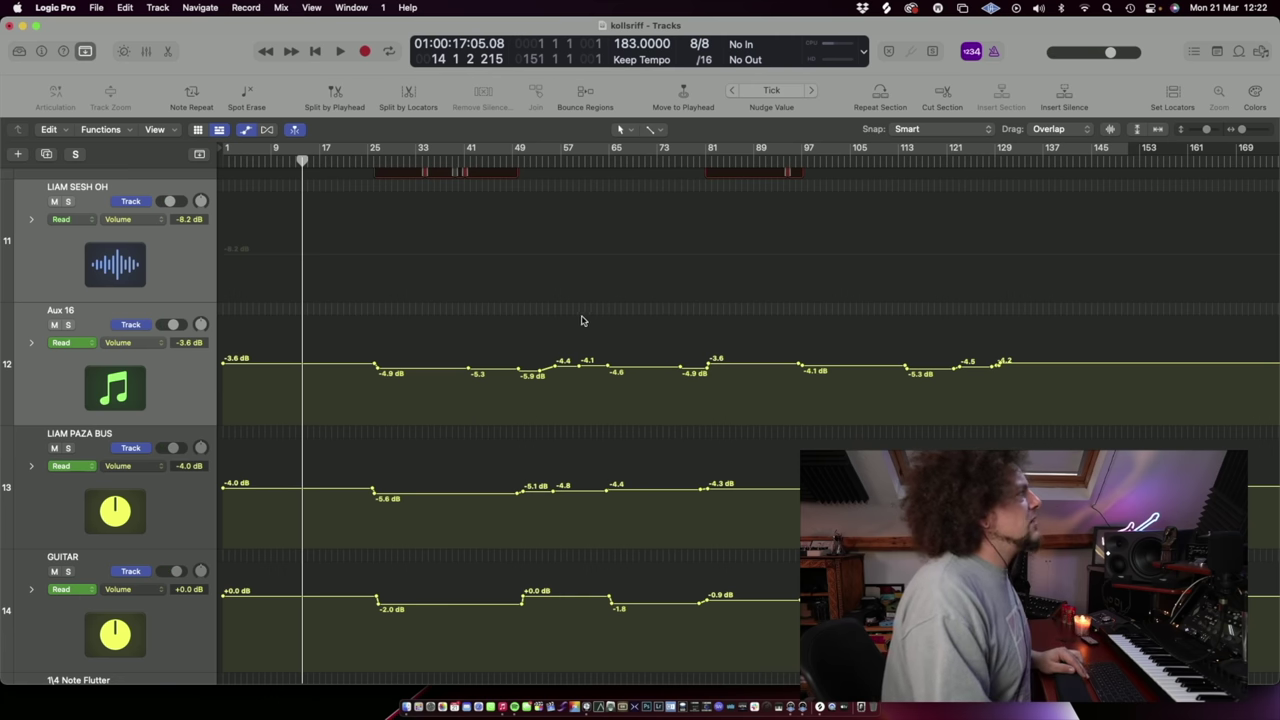
click(505, 163)
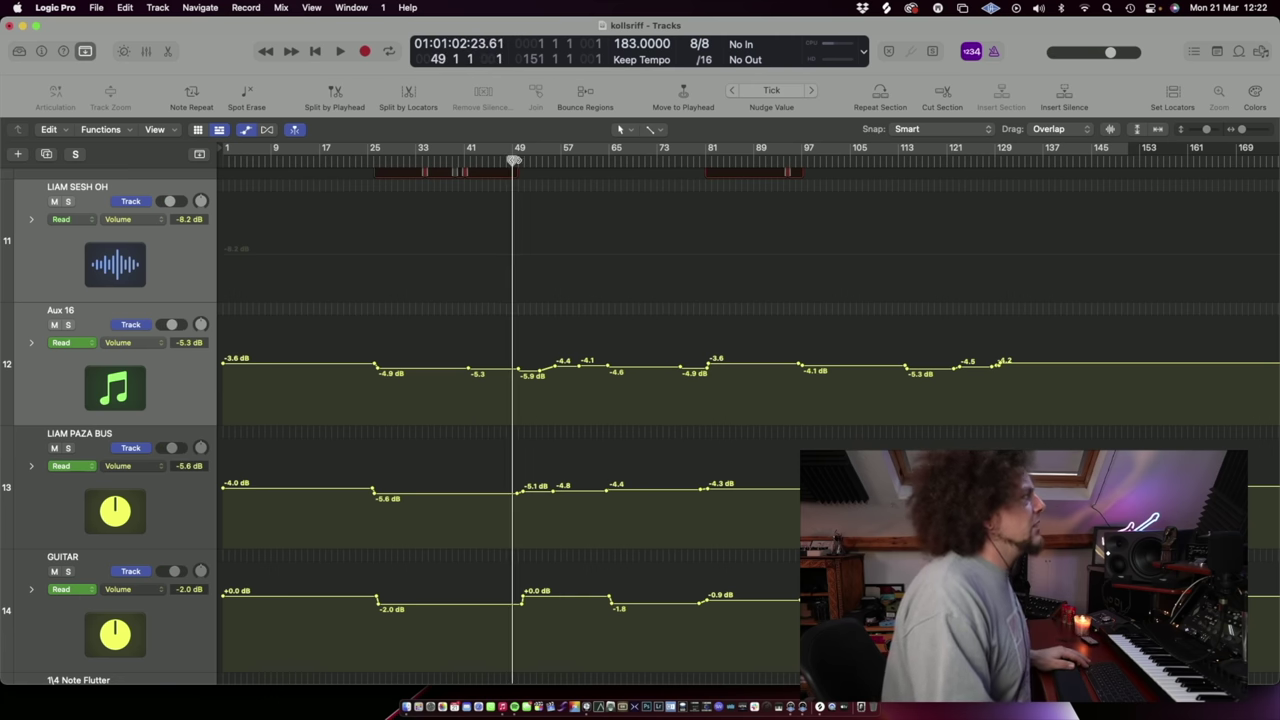
scroll(597, 229, down, 5)
scroll(597, 229, up, 5)
scroll(620, 392, down, 2)
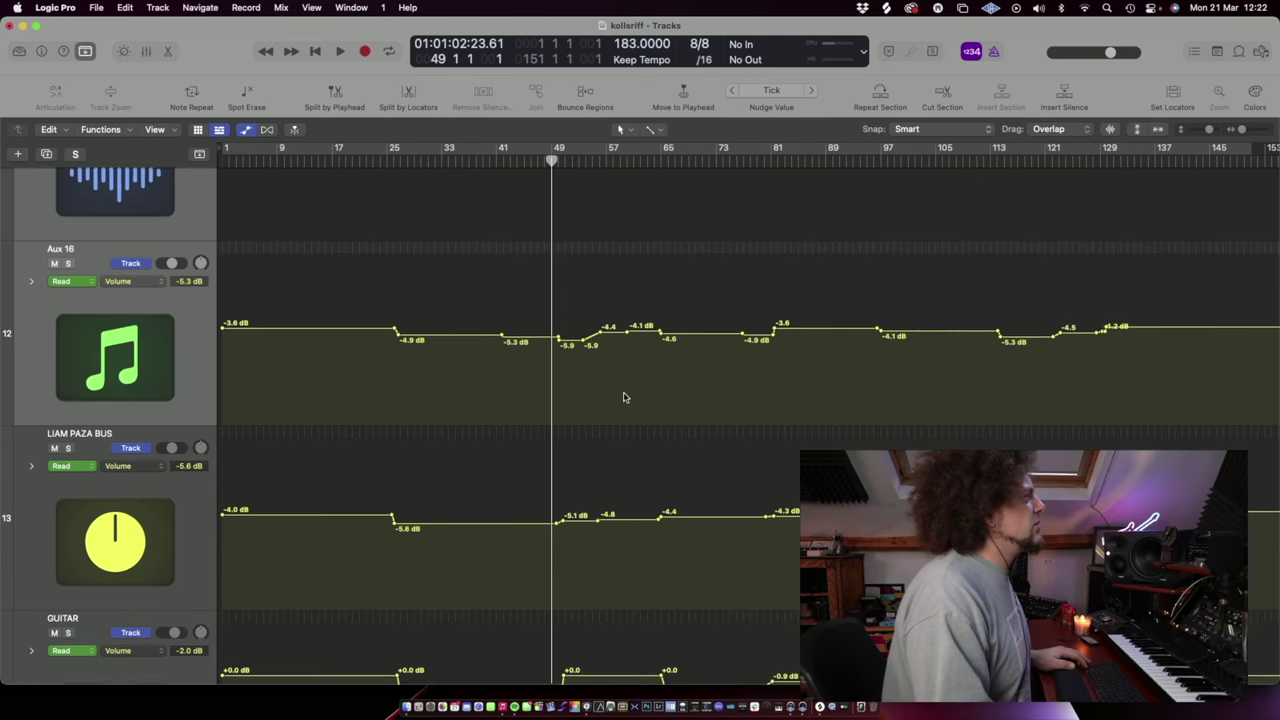
scroll(597, 363, up, 3)
scroll(600, 363, up, 3)
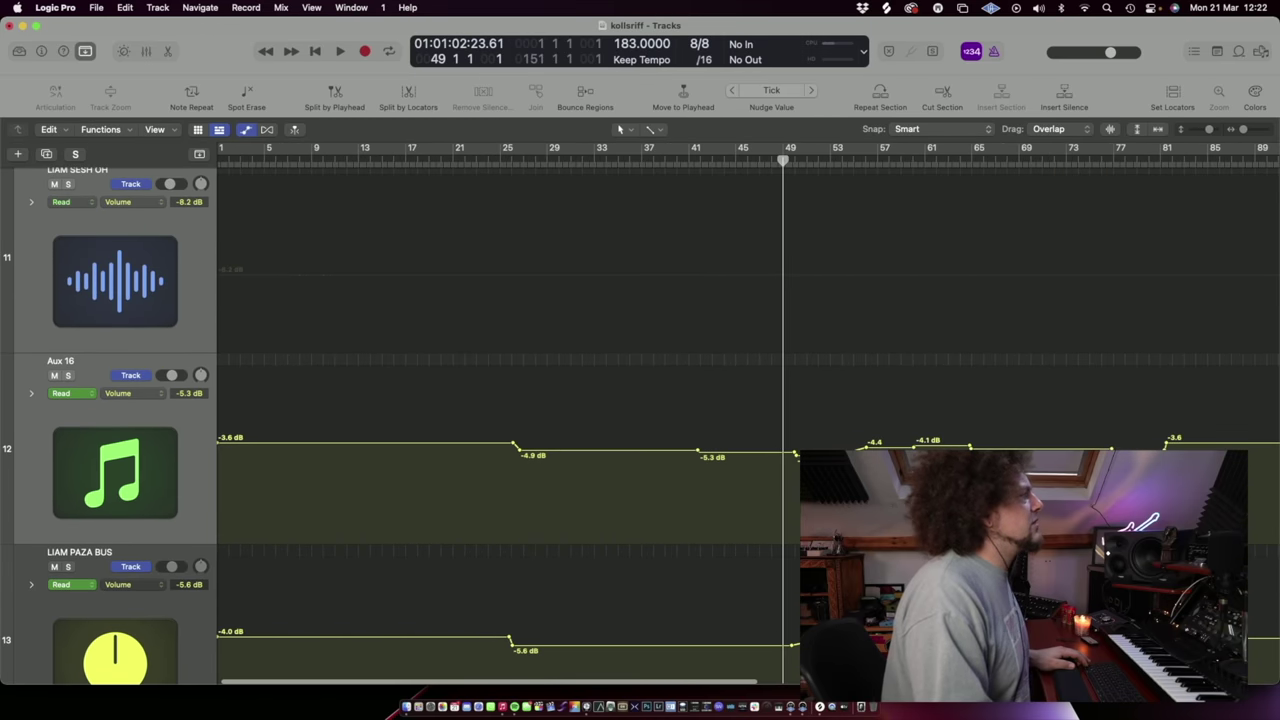
click(762, 165)
key(space)
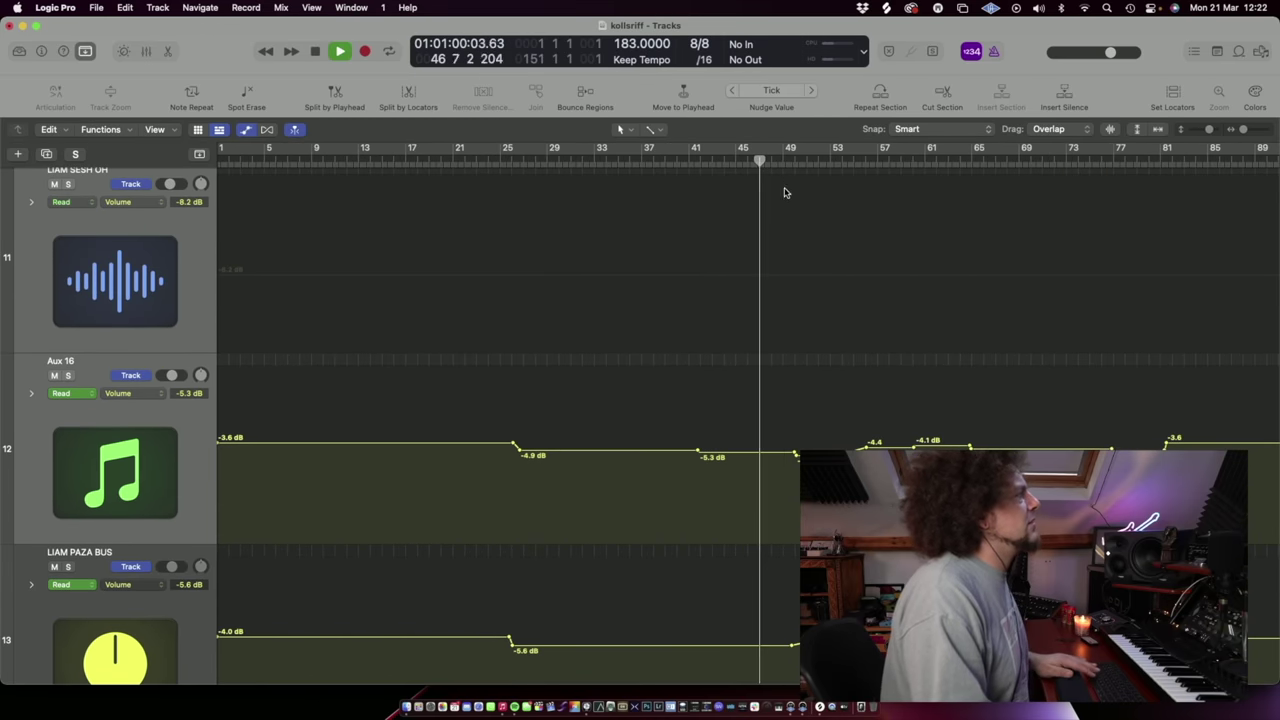
Step: Follow the Aux 16 volume automation across bars 49 to 53 while the full mix plays
scroll(700, 490, up, 2)
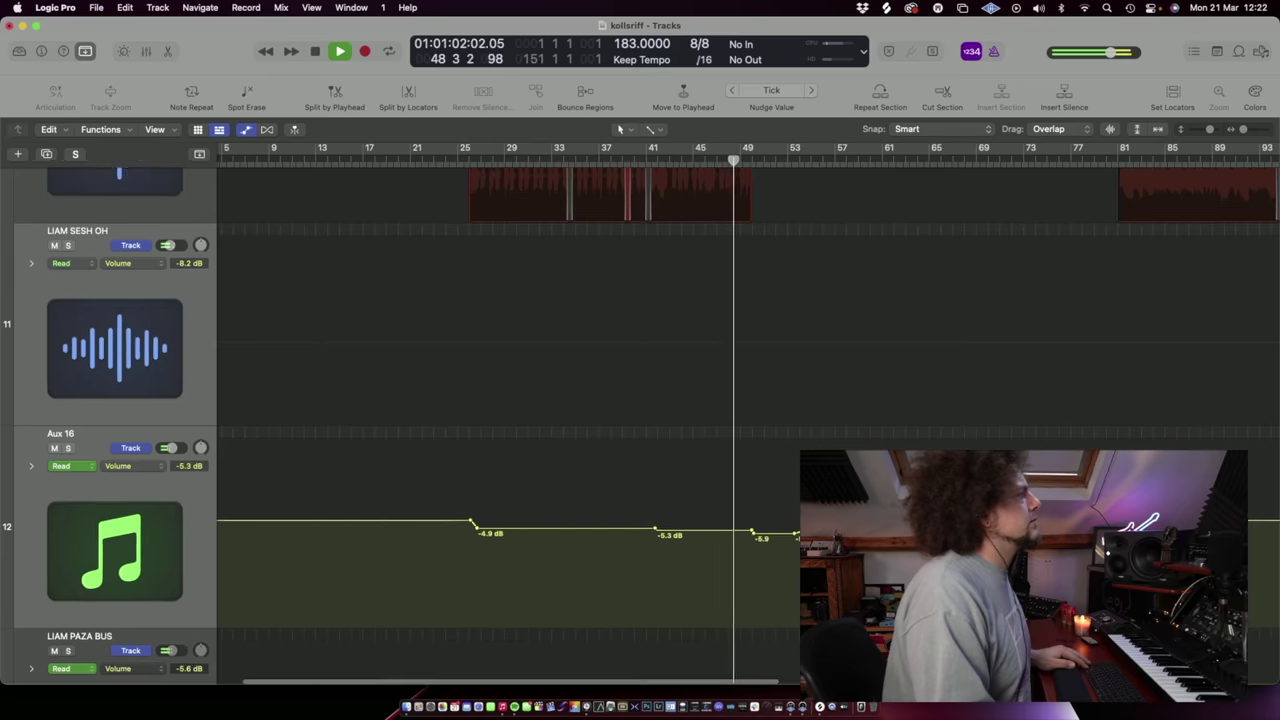
scroll(700, 490, up, 2)
scroll(700, 490, right, 3)
scroll(700, 490, down, 3)
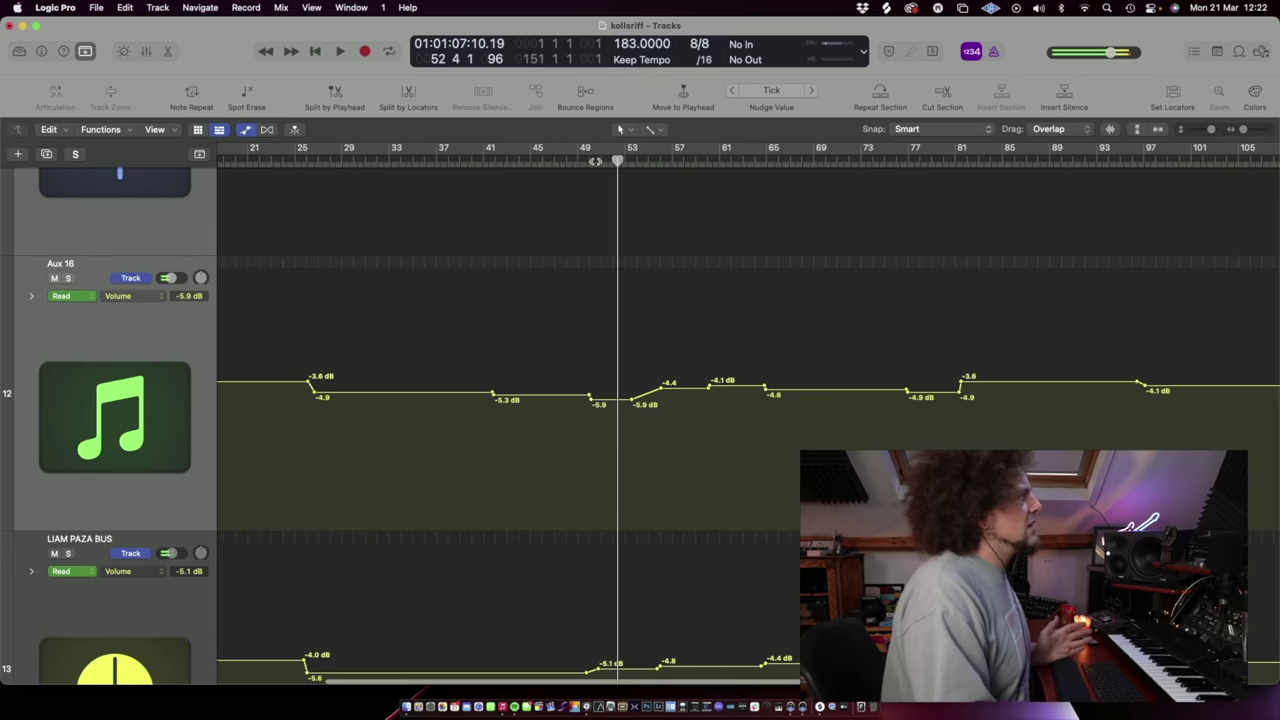
Step: Replay the mix from about bar 46, trying the Aux 16 volume between bars 49 and 53 at +1.8 dB and at -14.9 dB
click(560, 177)
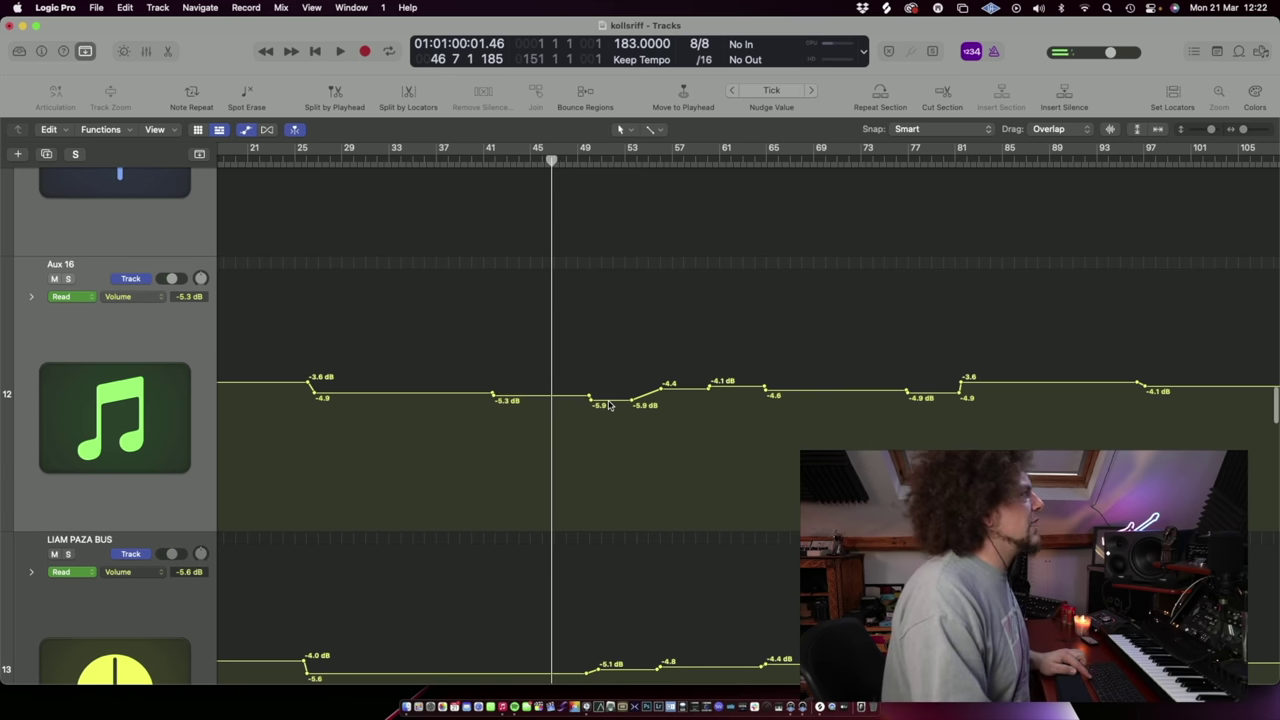
key(space)
drag(608, 404, 614, 330)
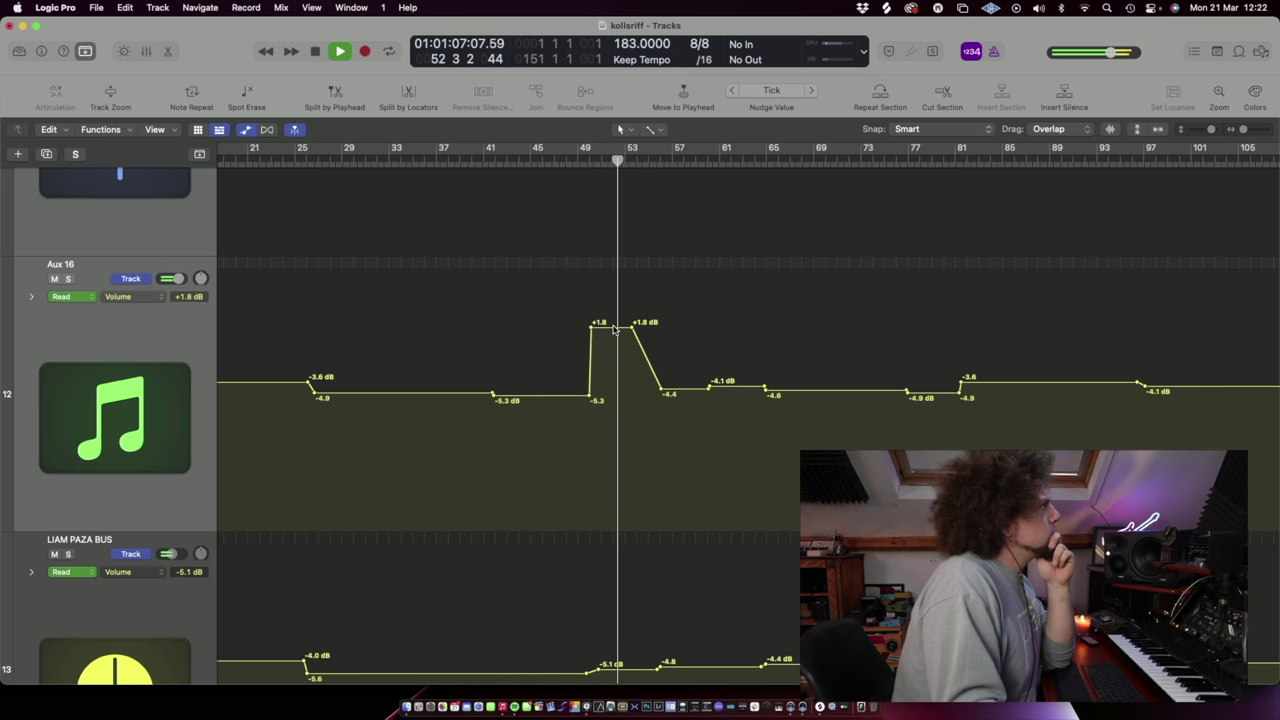
drag(614, 330, 614, 458)
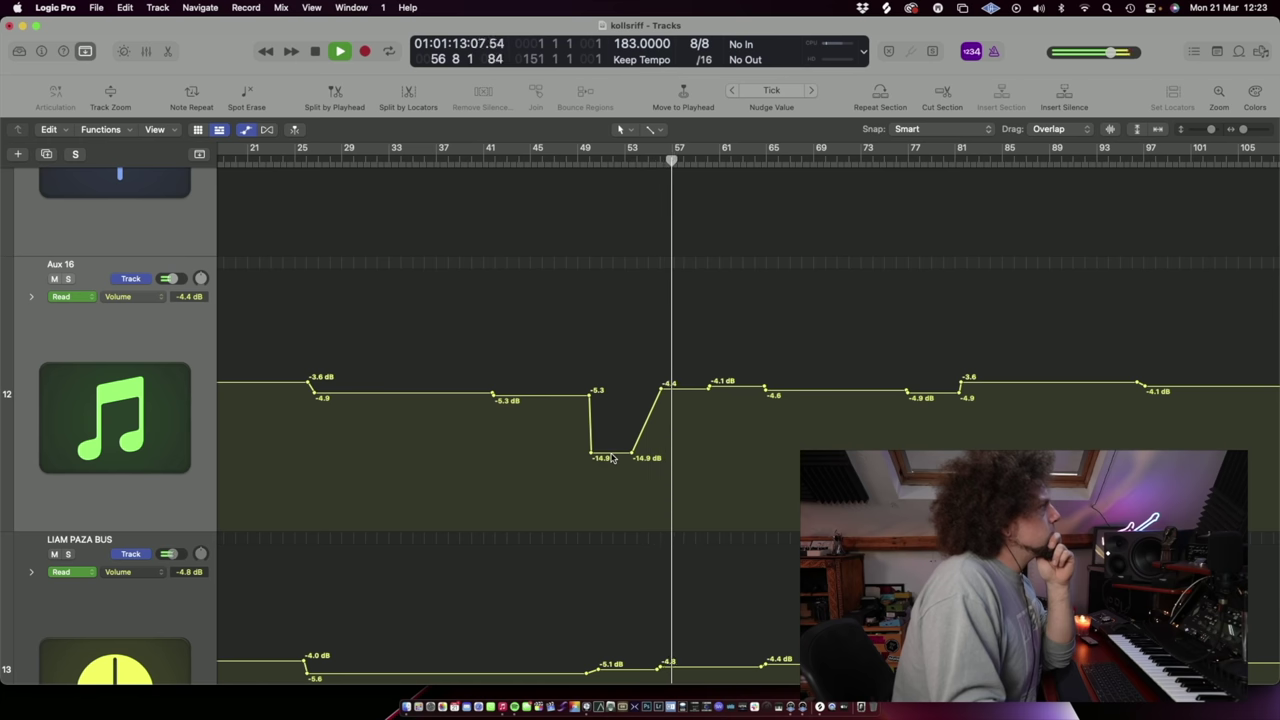
Step: Set the Aux 16 volume to -8.0 dB from bar 49, -4.7 dB around bars 56–59 and -3.7 dB up to bar 64, and stop playback
drag(612, 458, 612, 414)
drag(694, 384, 733, 336)
drag(684, 446, 680, 391)
drag(736, 341, 725, 381)
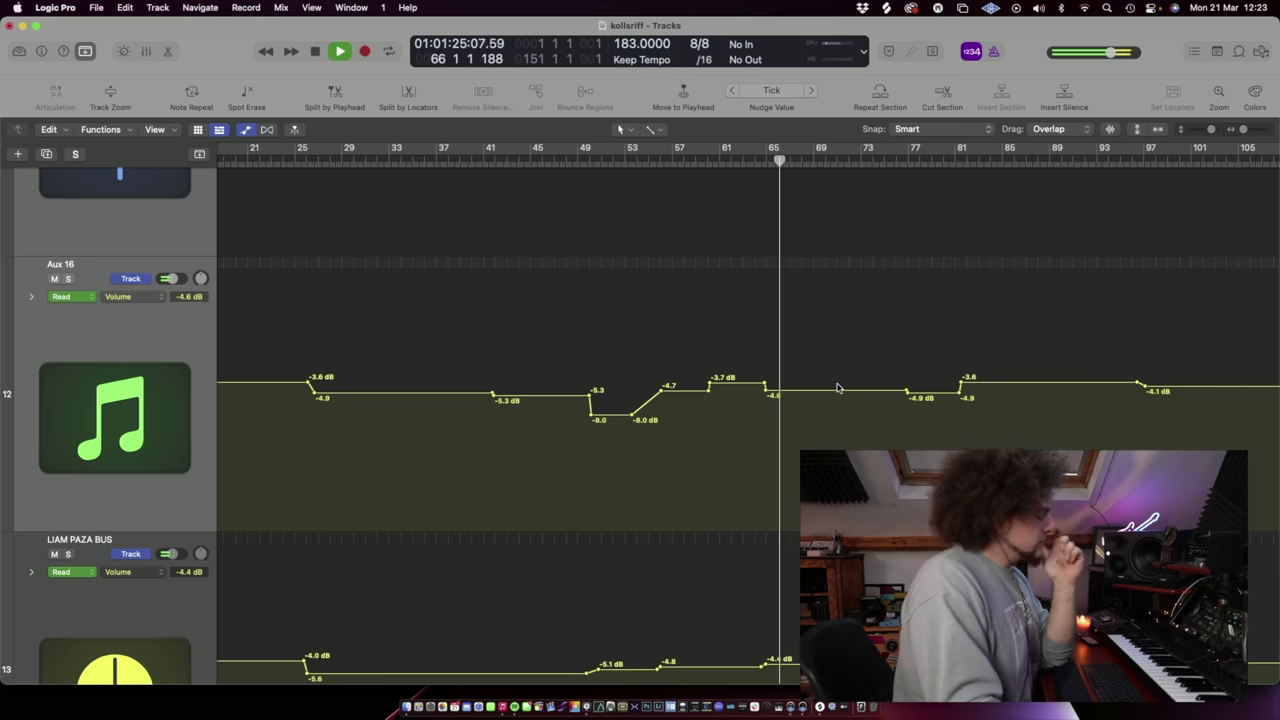
key(space)
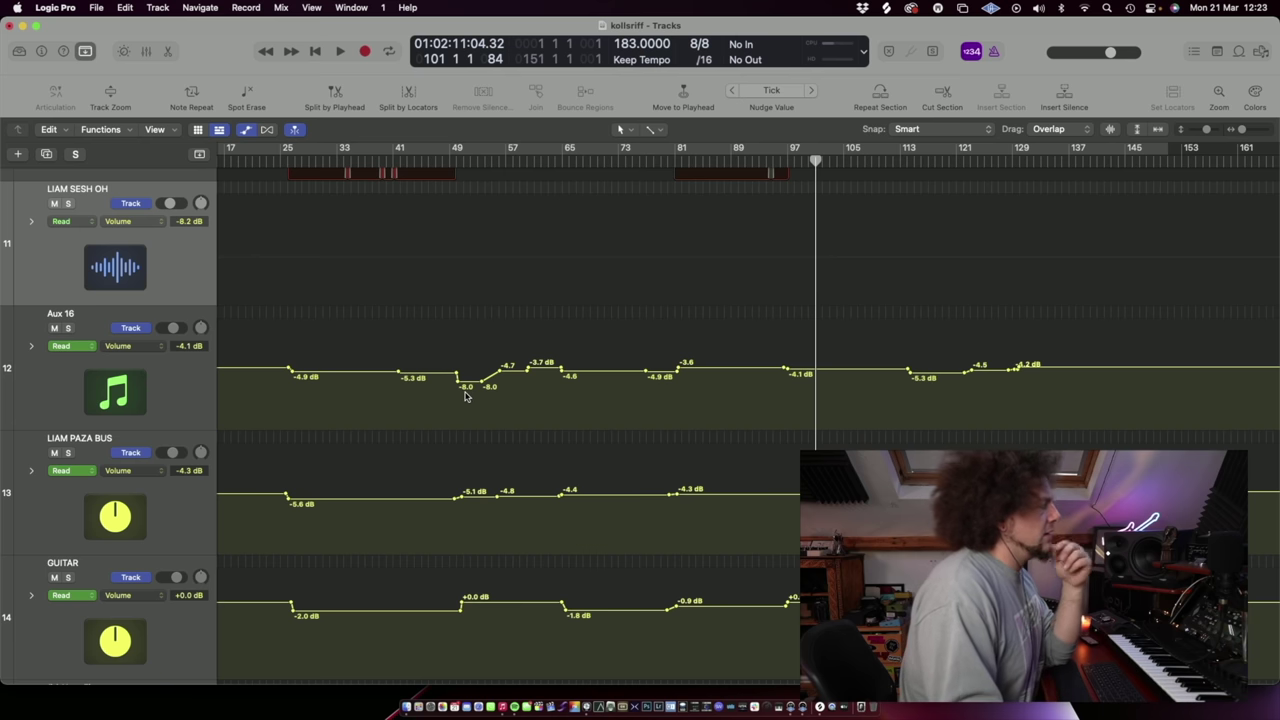
Step: Select the BEA AND LIAM BASS HEAVY STRIP track, place the playhead at bar 6 and enlarge the timeline
scroll(464, 400, left, 2)
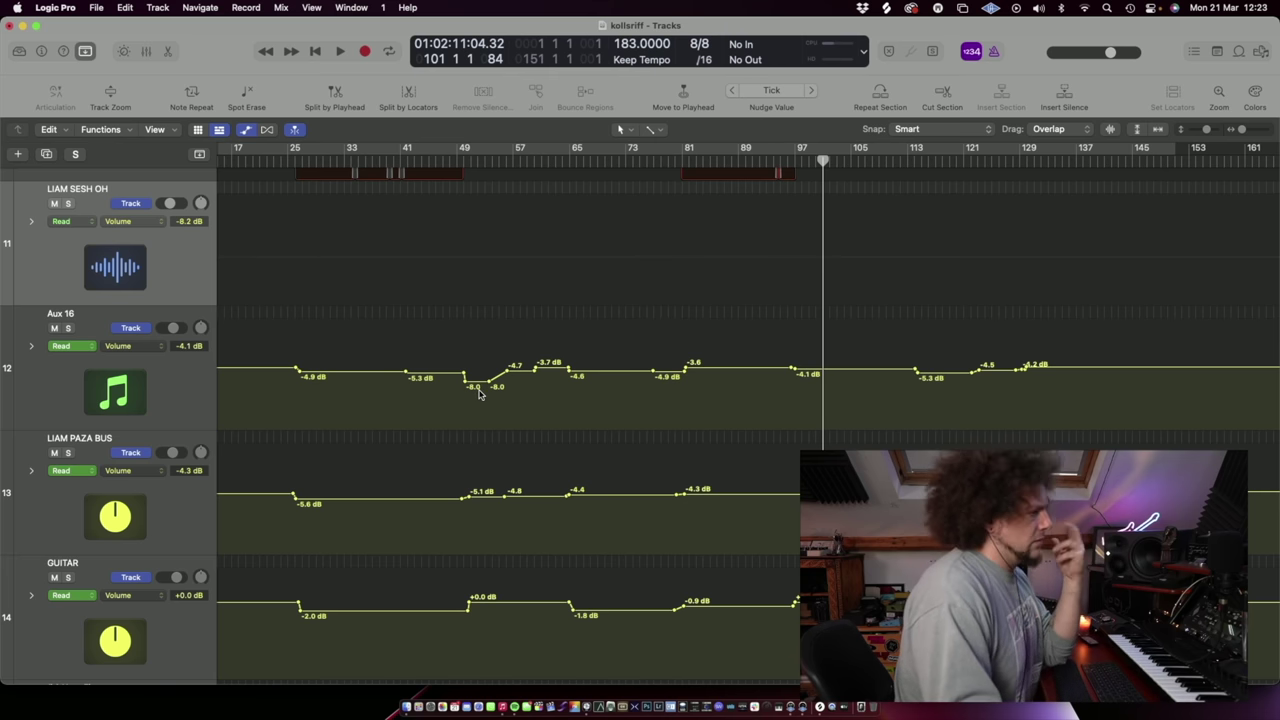
scroll(302, 400, up, 15)
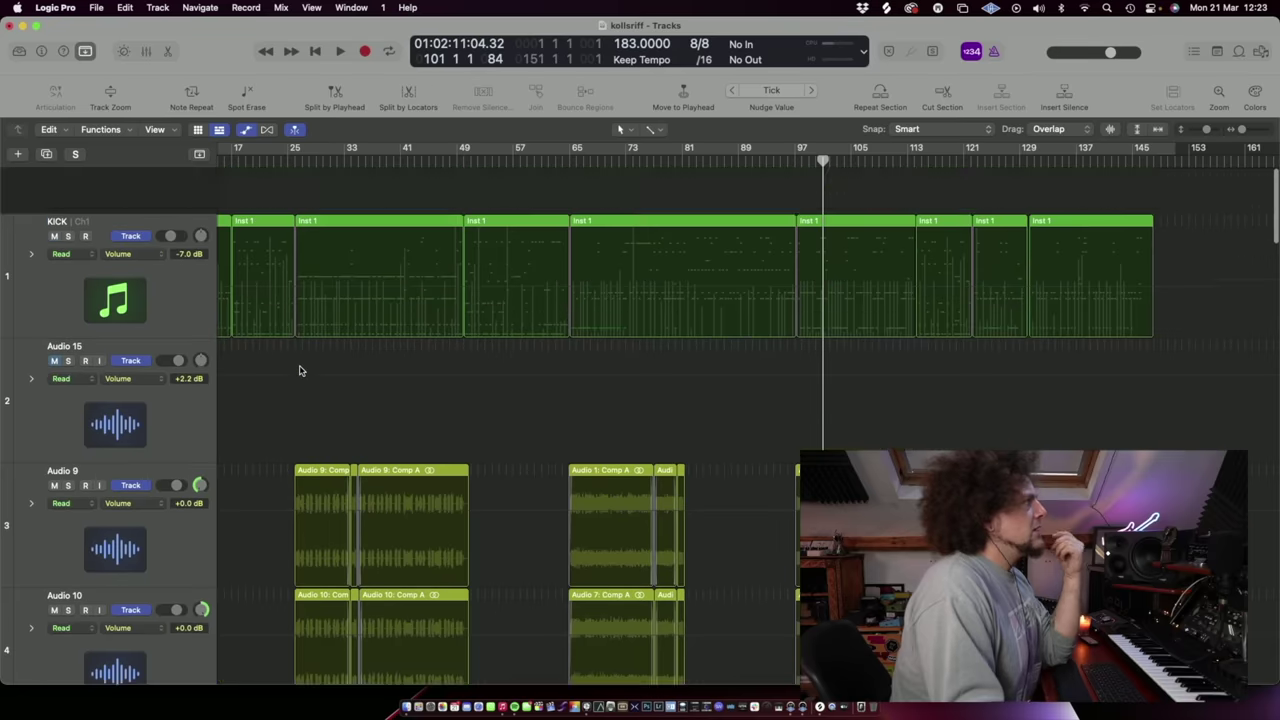
scroll(300, 366, down, 10)
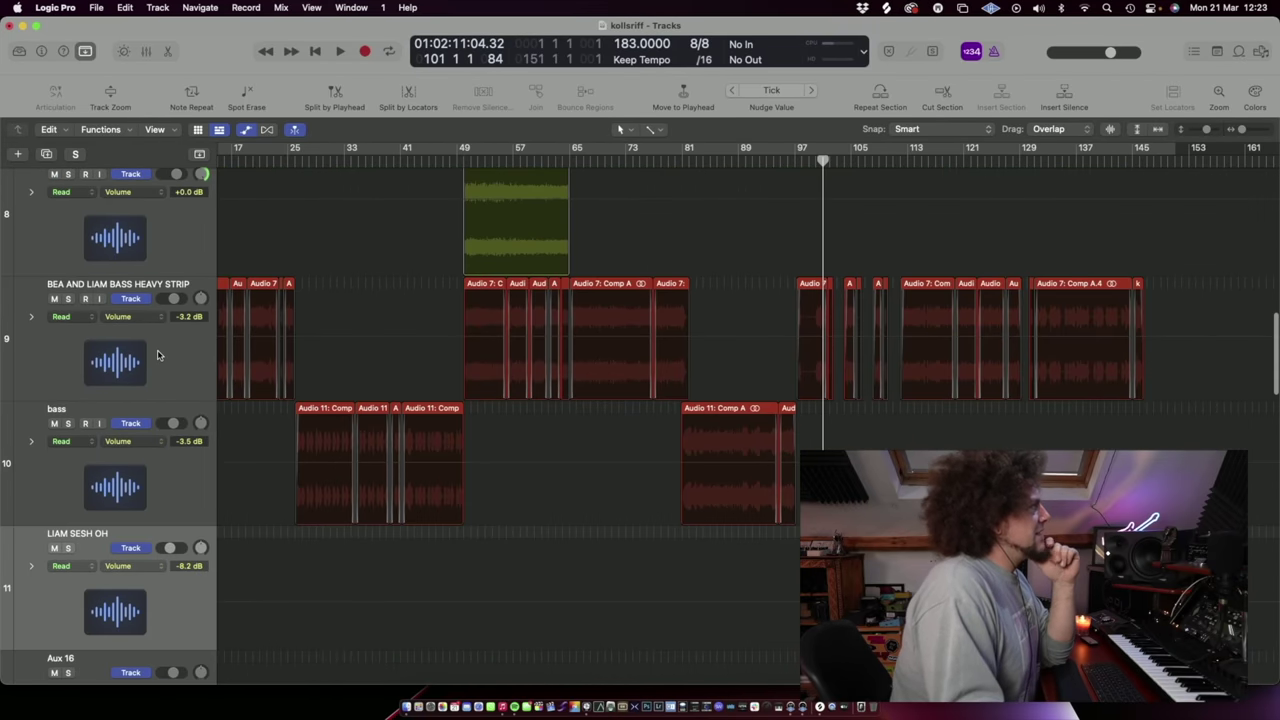
click(158, 354)
scroll(330, 160, left, 5)
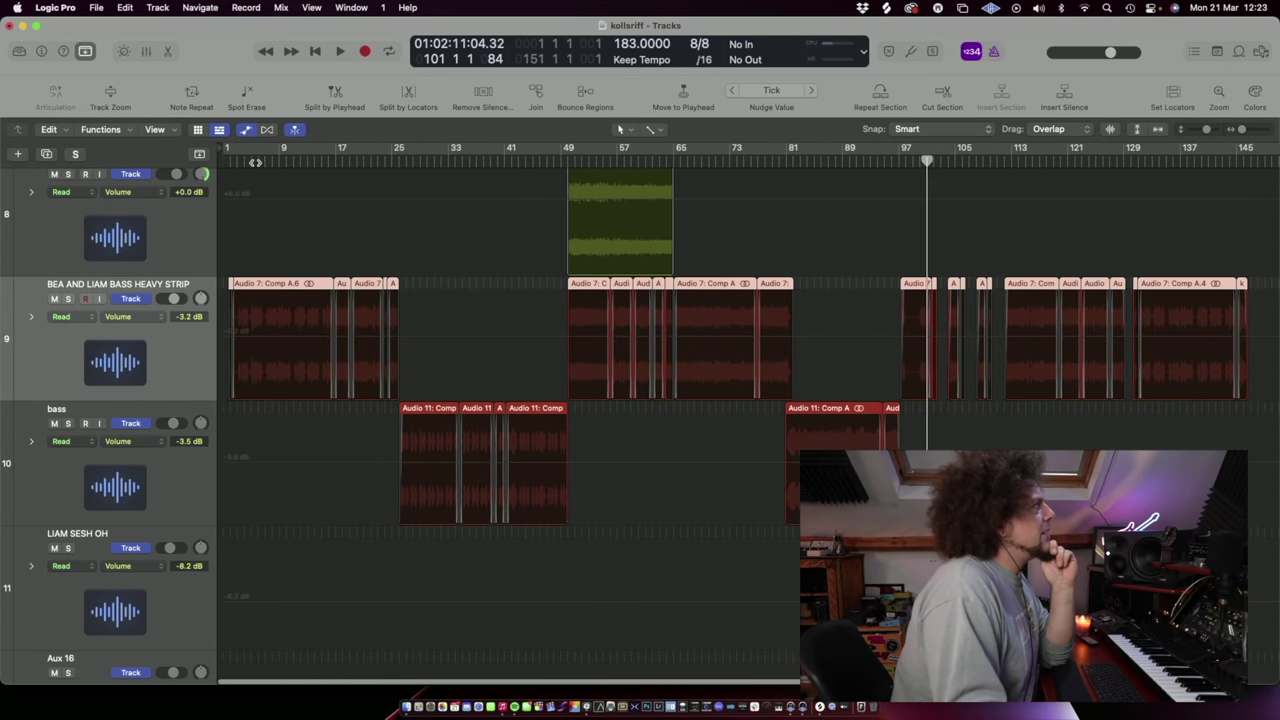
click(257, 162)
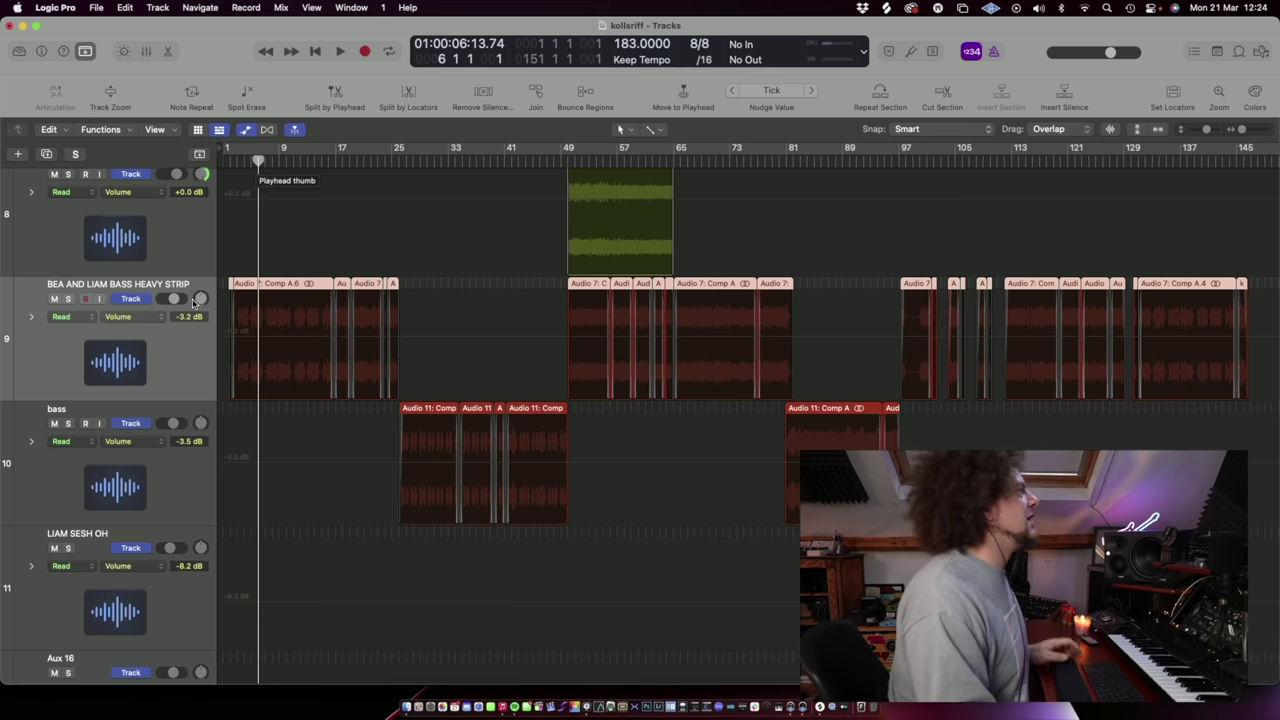
key(super+Right)
key(super+Right)
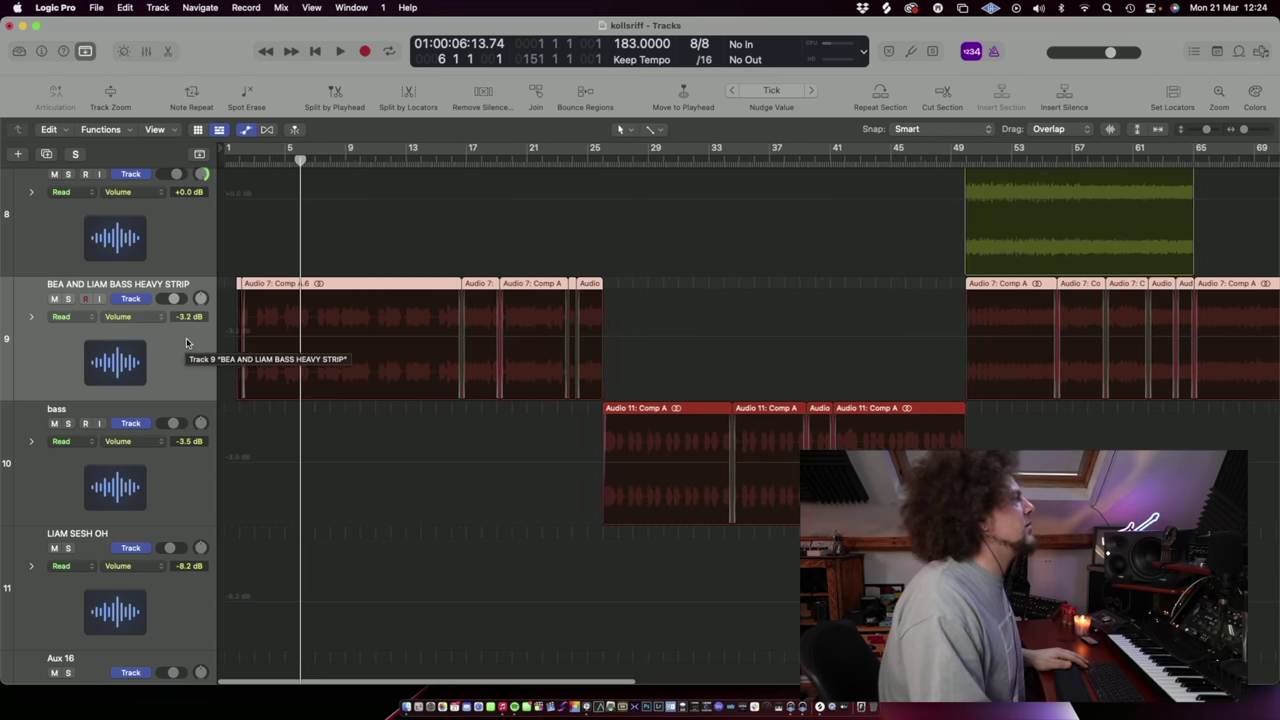
Step: Solo the bass track and play it from bar 26 to about bar 34
click(603, 160)
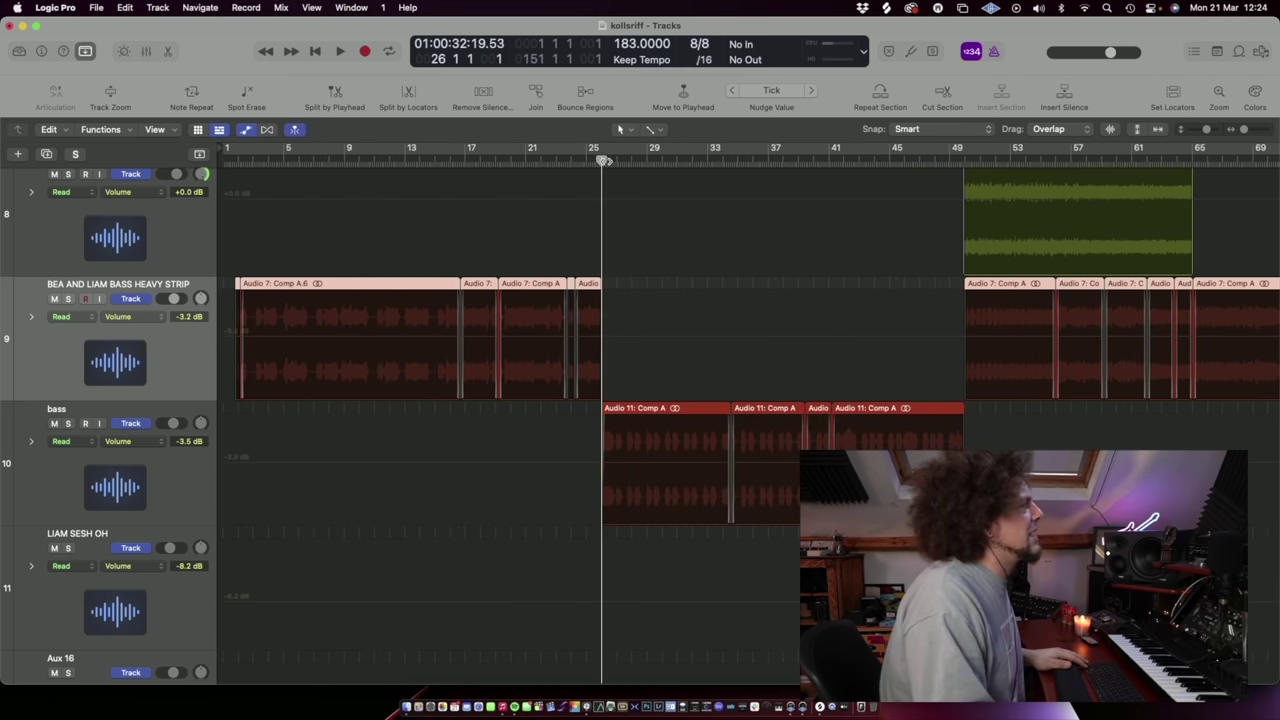
click(68, 424)
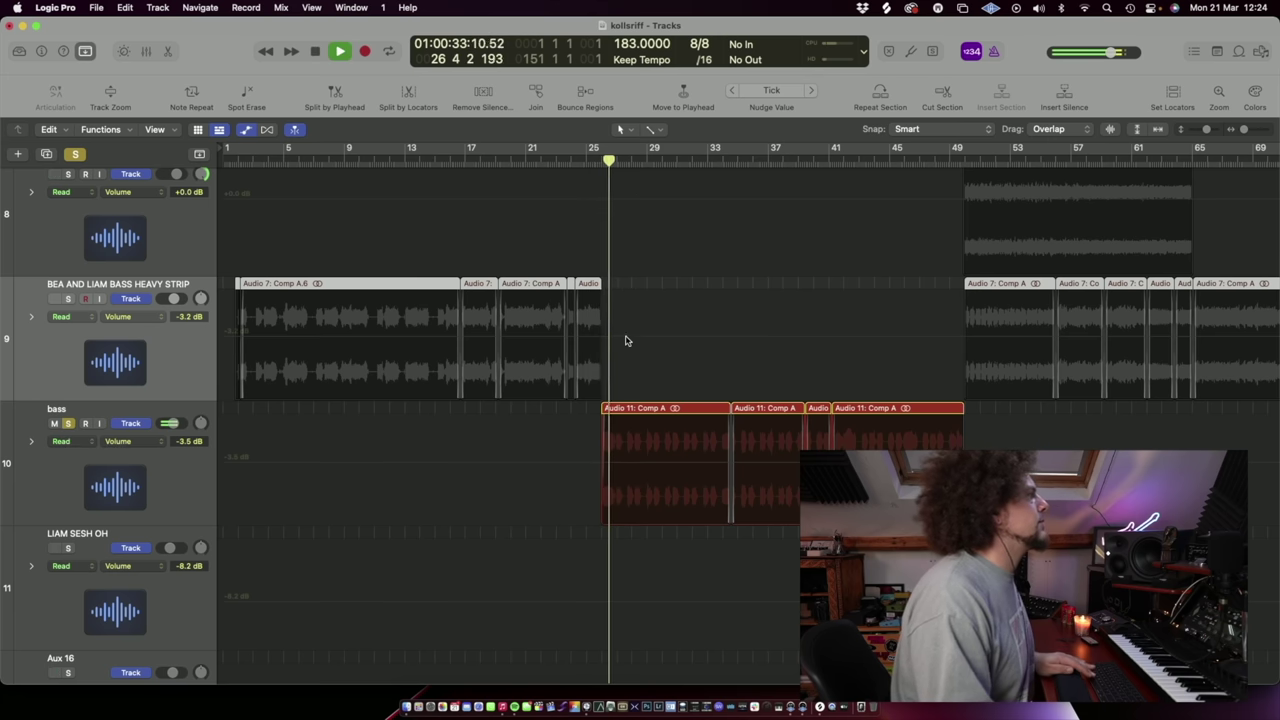
scroll(139, 503, down, 15)
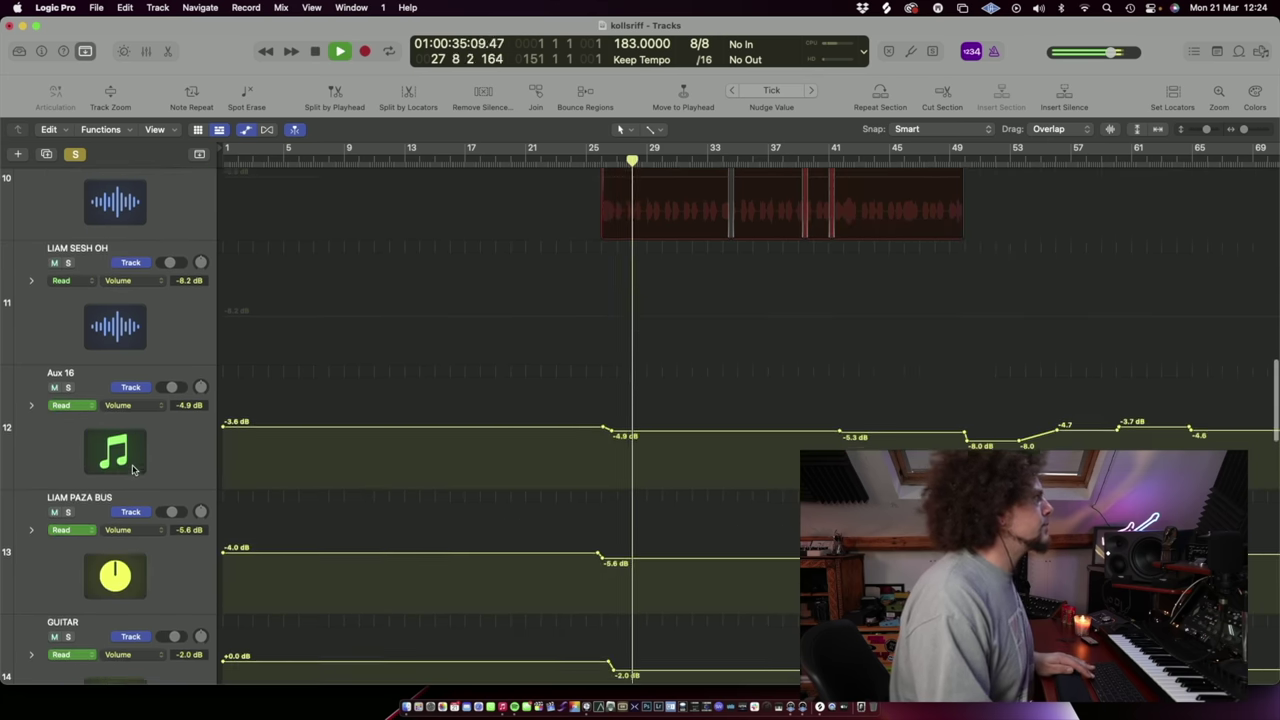
scroll(127, 465, up, 20)
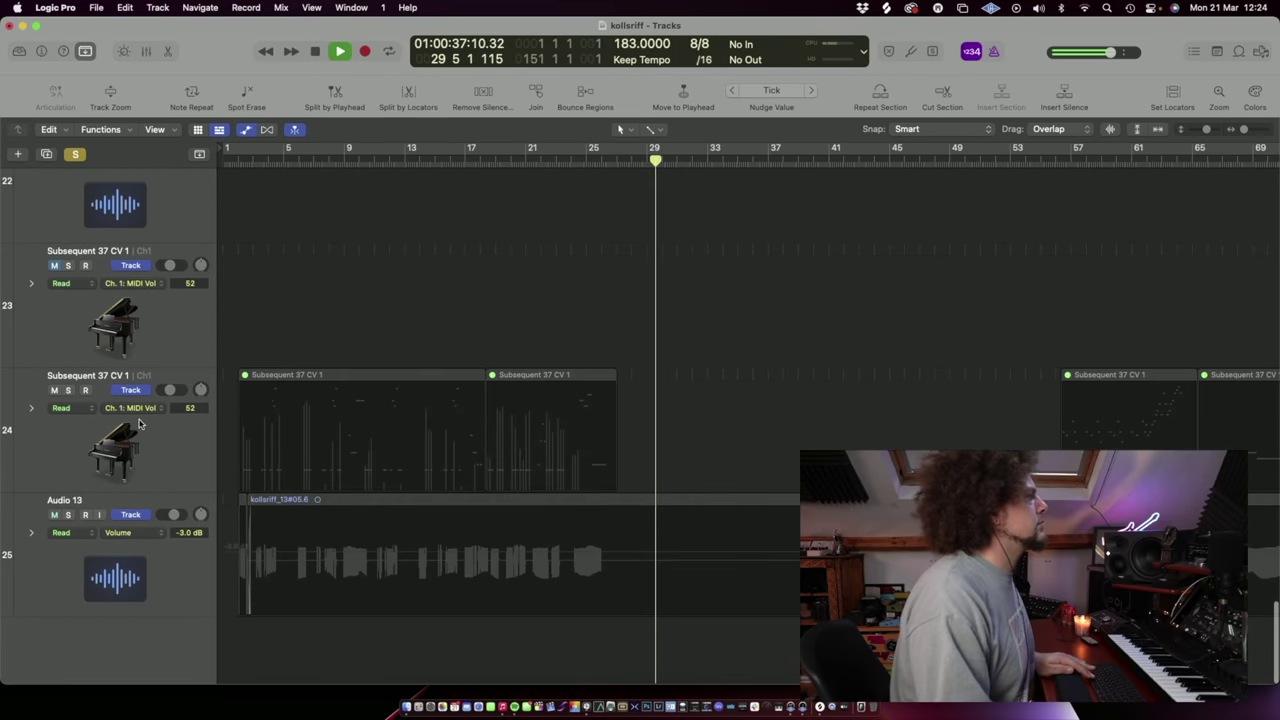
scroll(130, 420, down, 5)
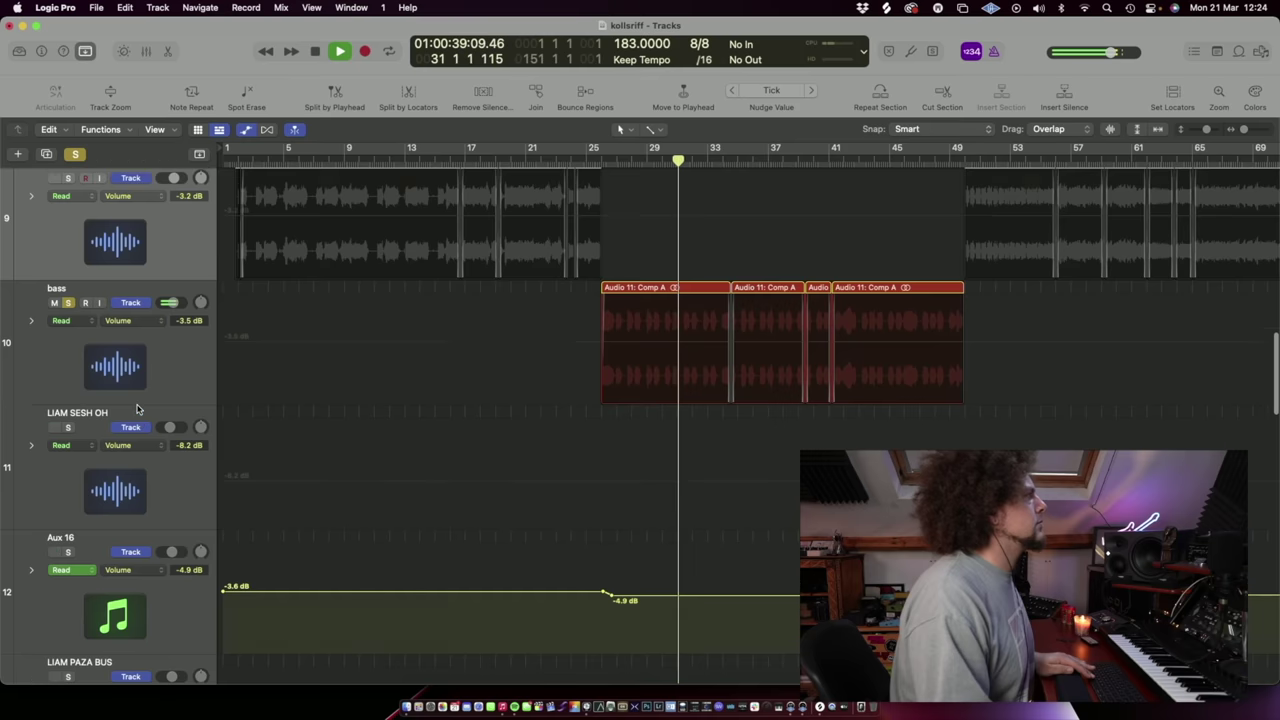
scroll(100, 440, up, 1)
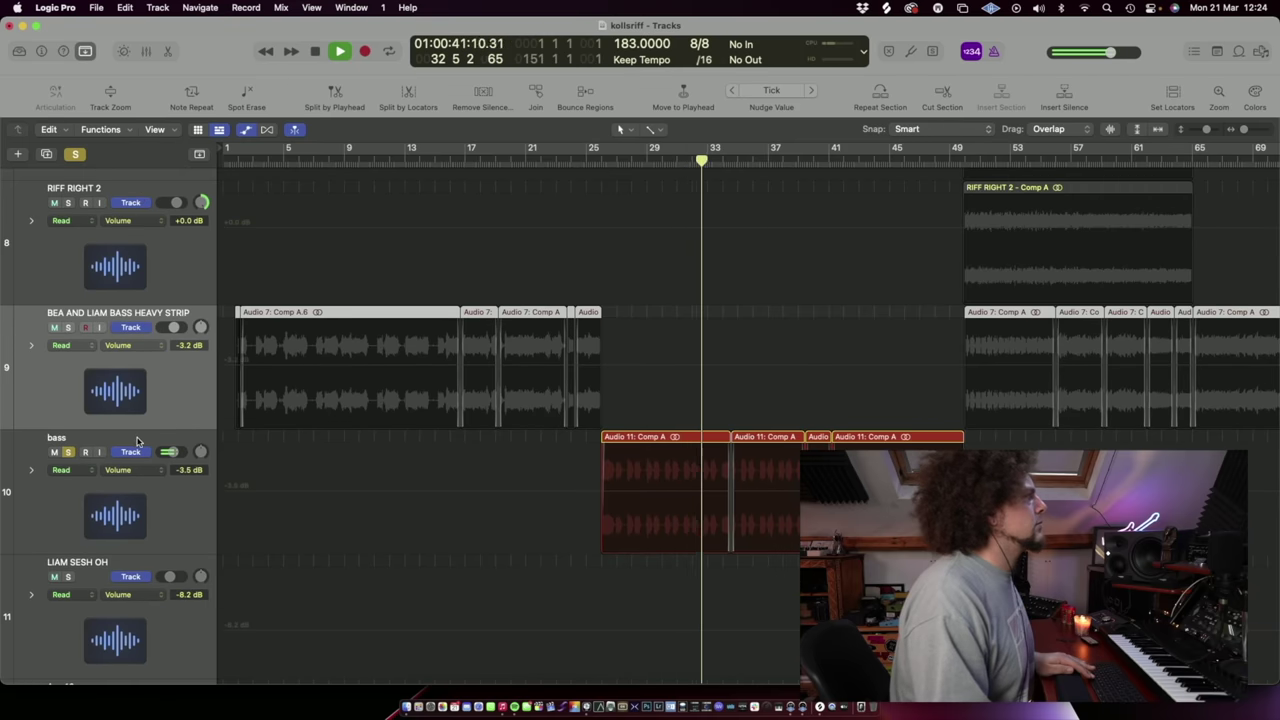
scroll(455, 338, up, 1)
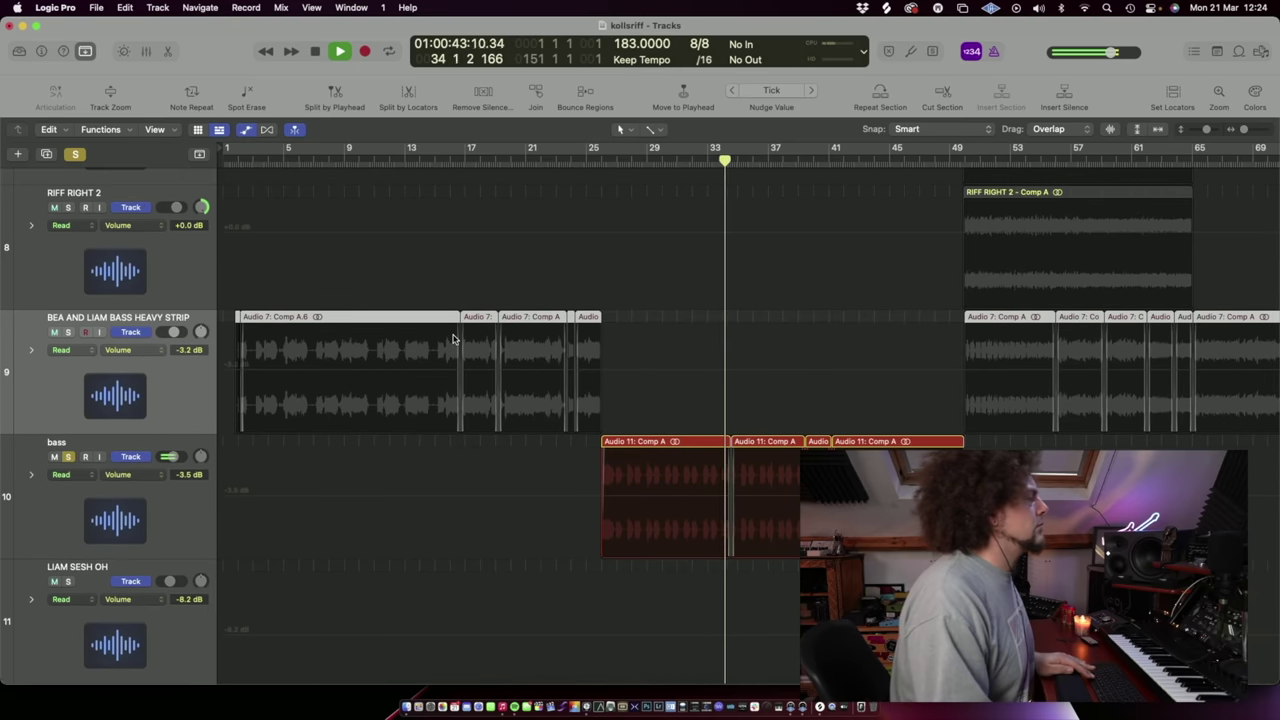
key(space)
Step: Add Audio 9 and Audio 10 to the soloed bass and play them together from about bar 26 to bar 31
scroll(757, 399, up, 3)
scroll(757, 399, up, 5)
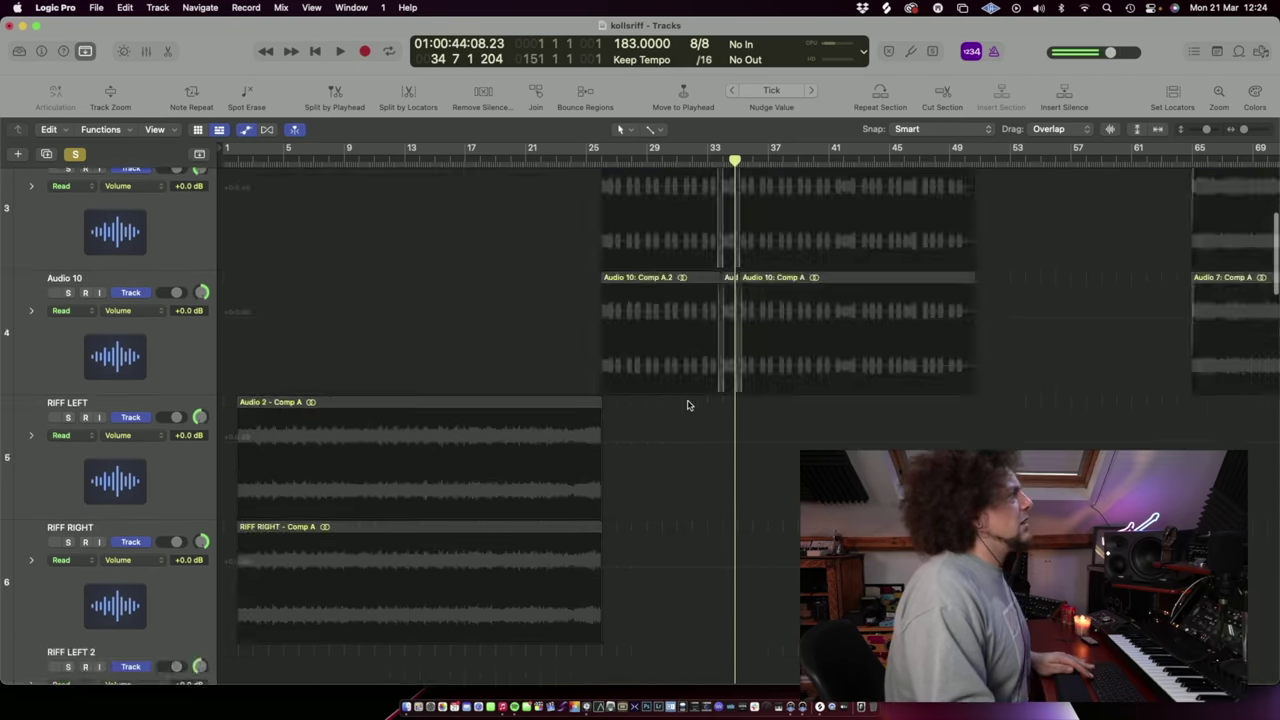
click(68, 439)
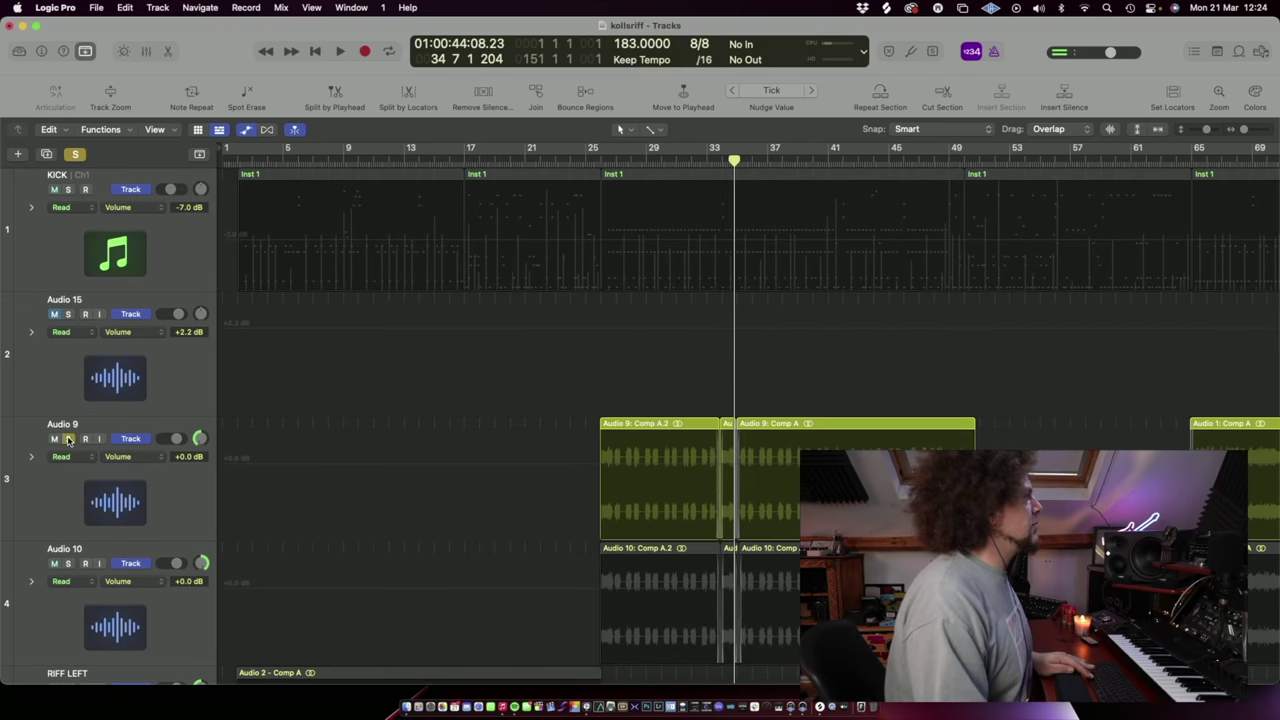
click(68, 563)
scroll(536, 339, down, 10)
key(space)
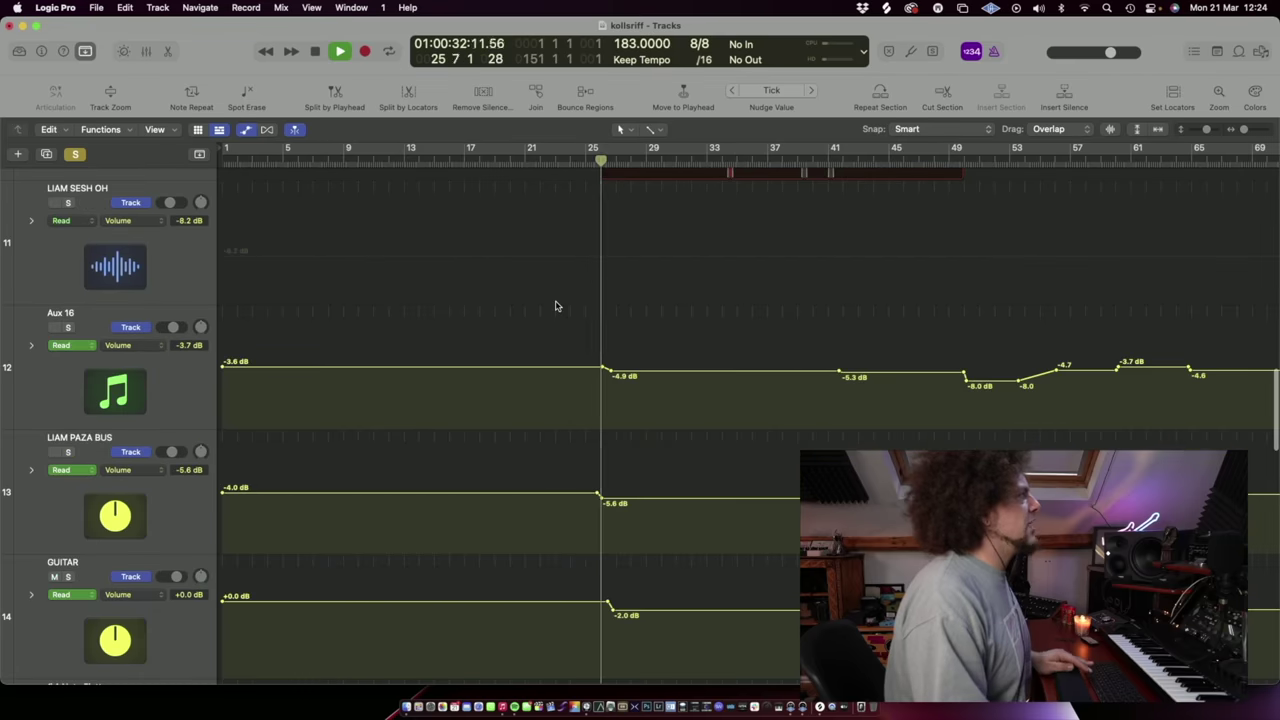
scroll(300, 348, up, 1)
scroll(300, 348, up, 5)
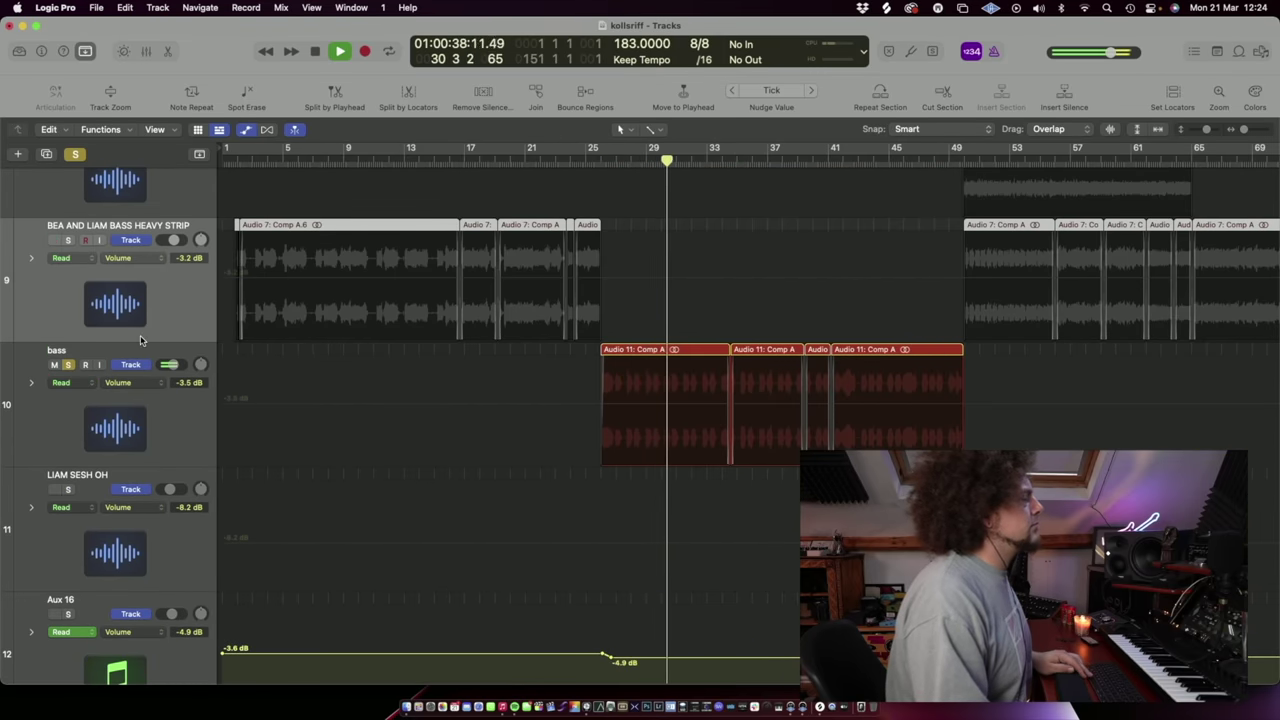
key(space)
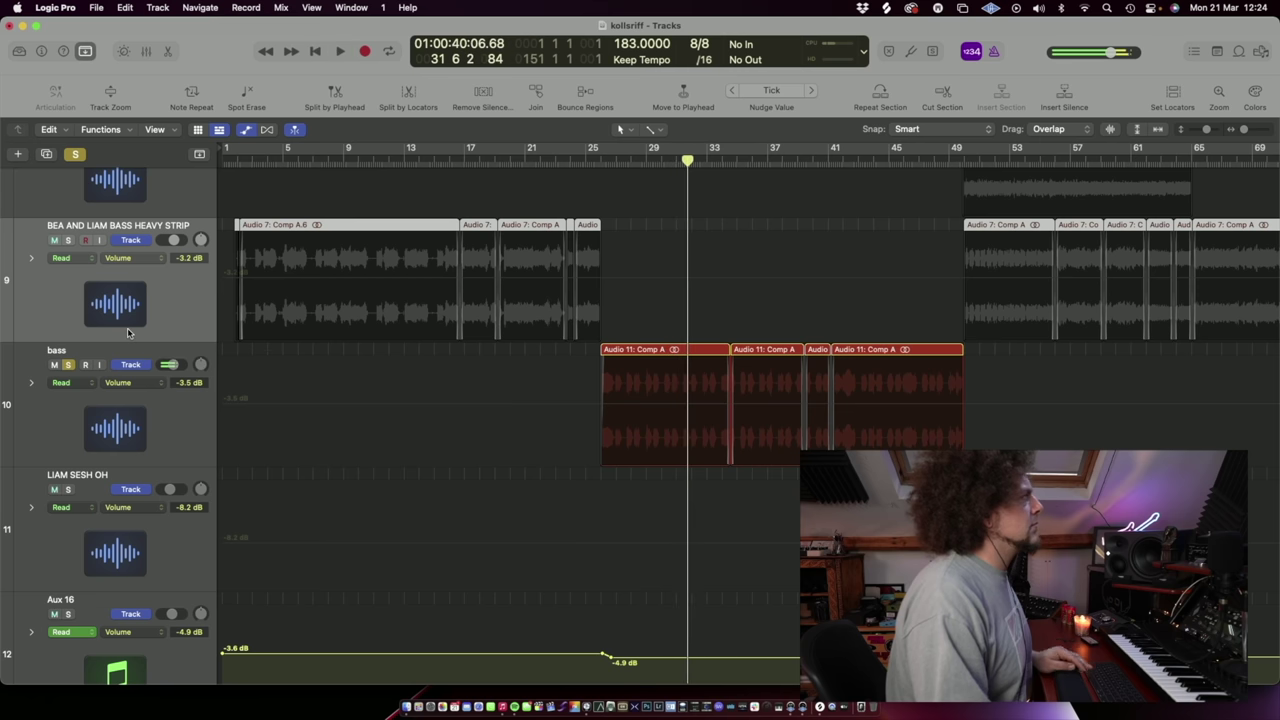
Step: Solo RIFF RIGHT and the BEA AND LIAM BASS HEAVY STRIP as well, and play from about bar 2 to bar 6
click(510, 163)
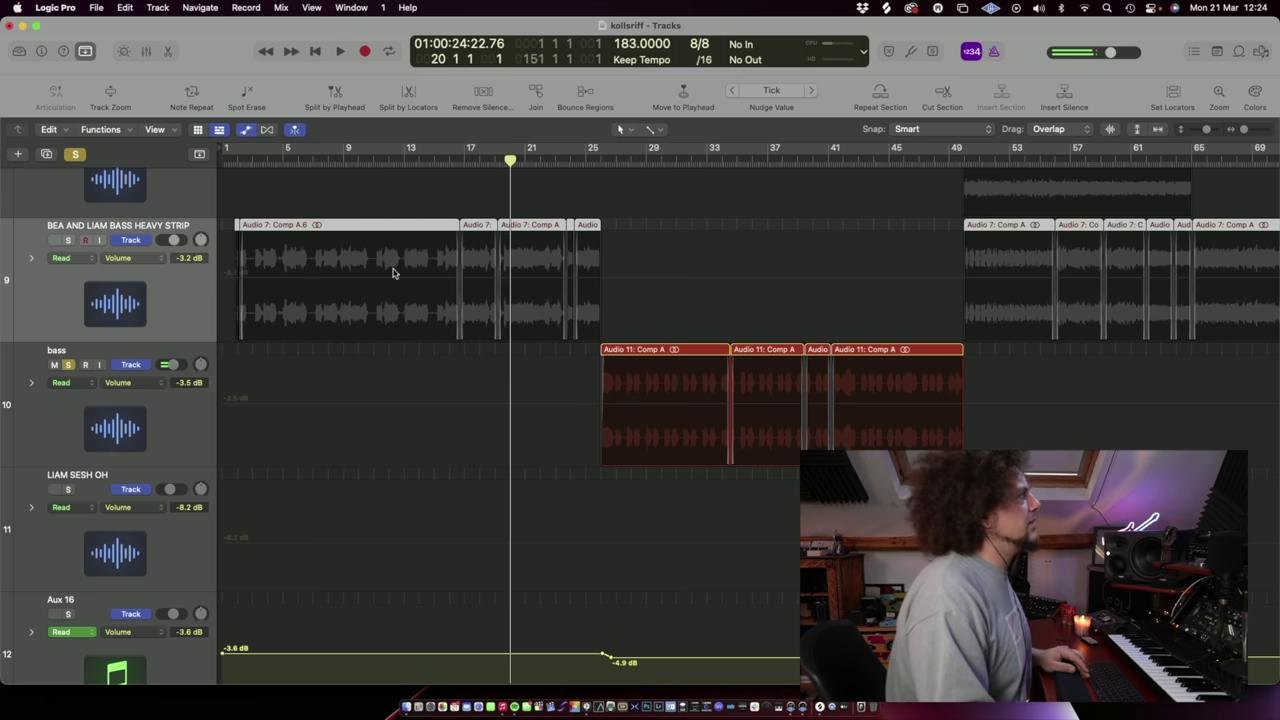
click(268, 161)
key(space)
scroll(363, 400, up, 10)
scroll(363, 400, down, 5)
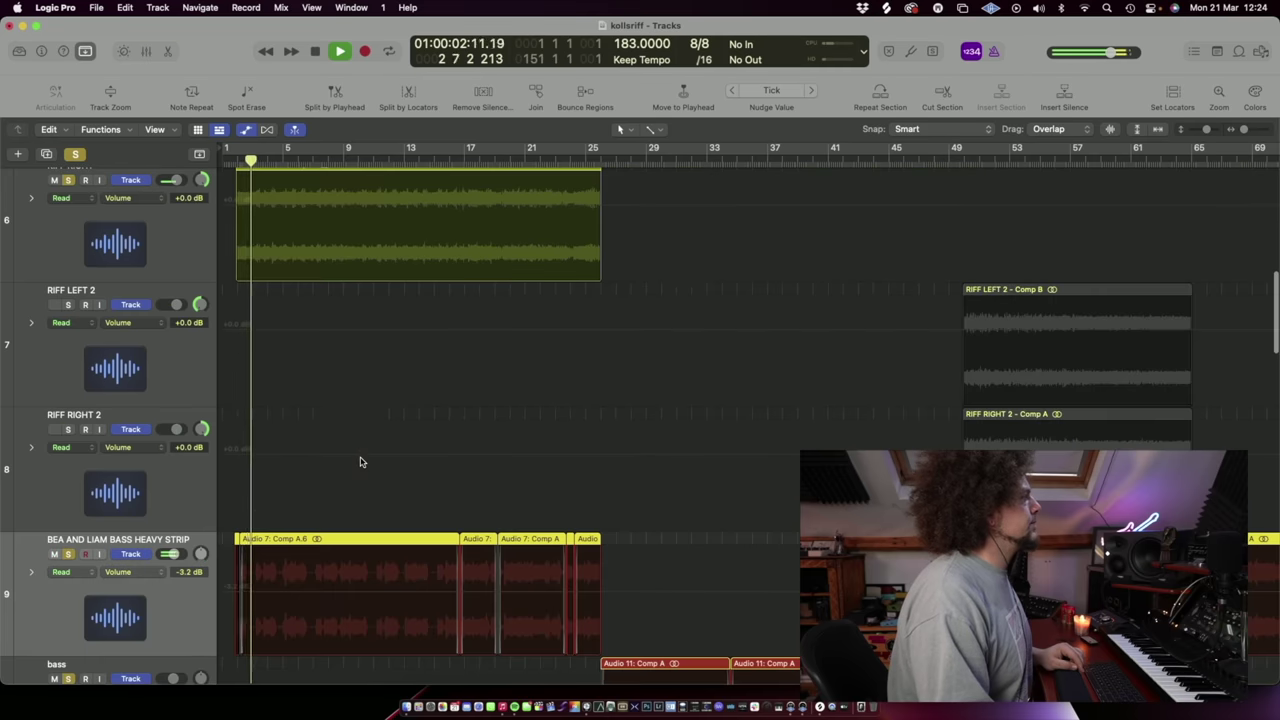
scroll(358, 455, down, 5)
scroll(340, 455, down, 10)
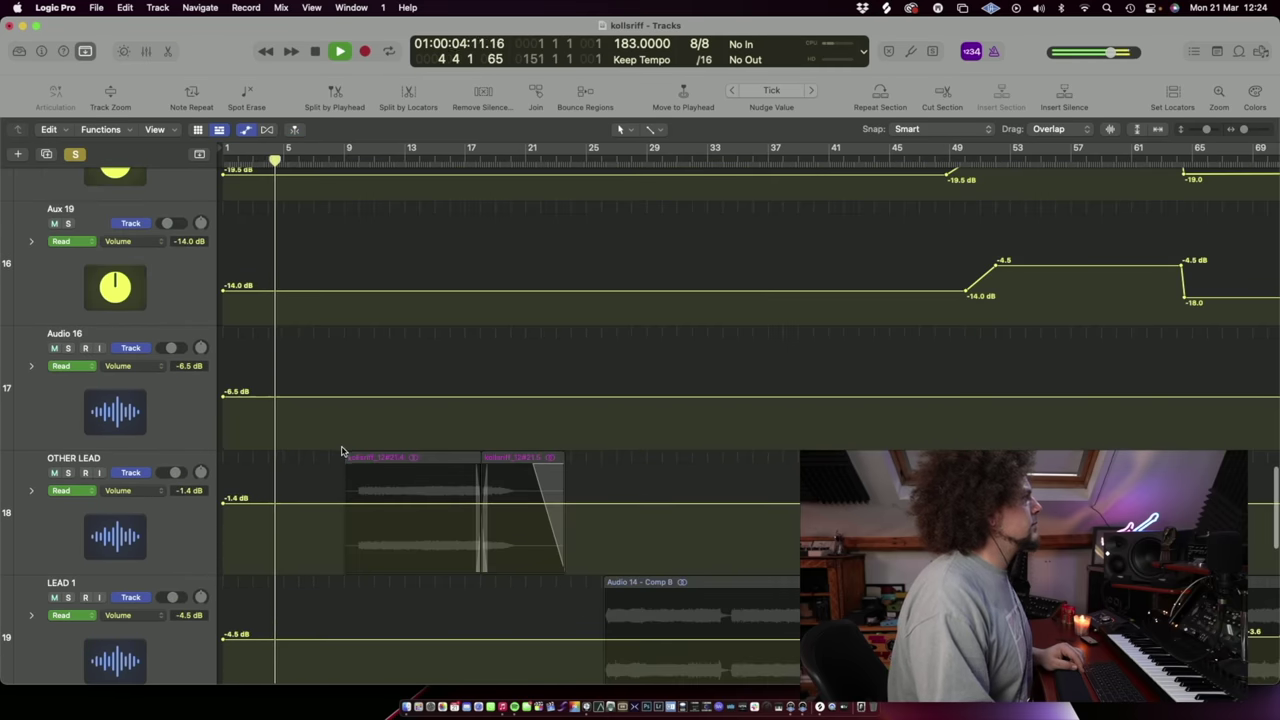
scroll(257, 457, up, 4)
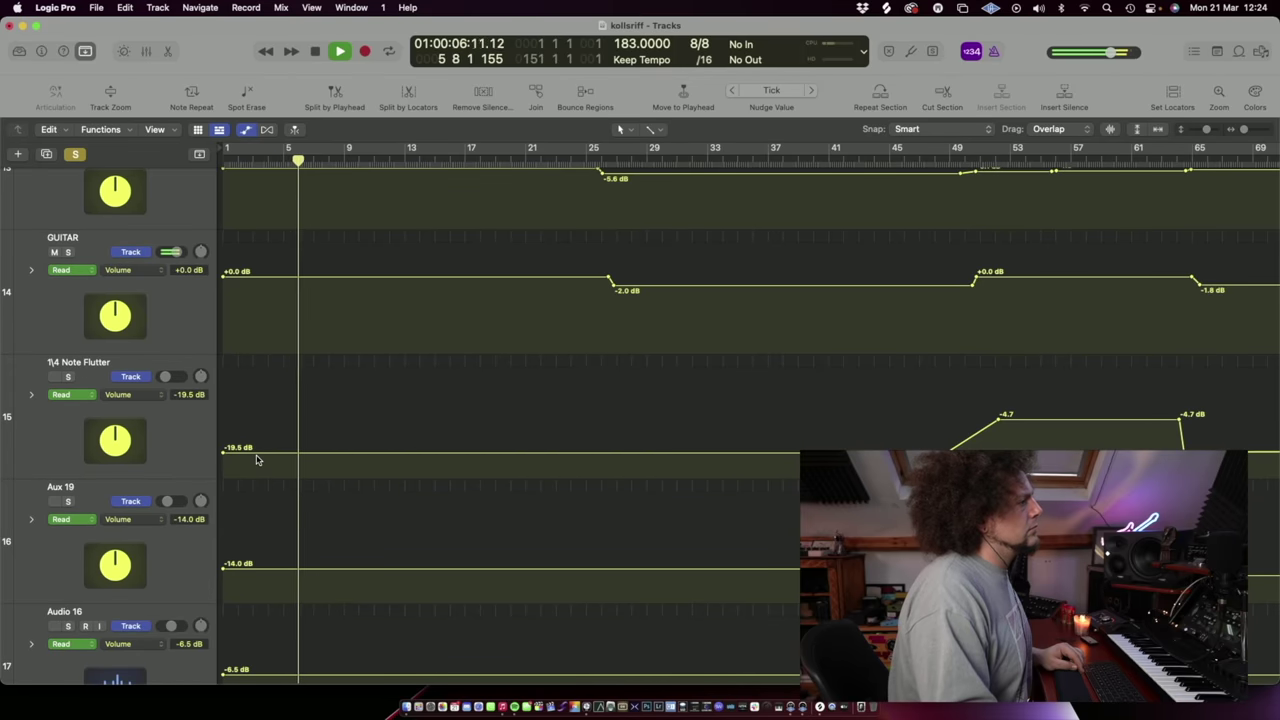
key(space)
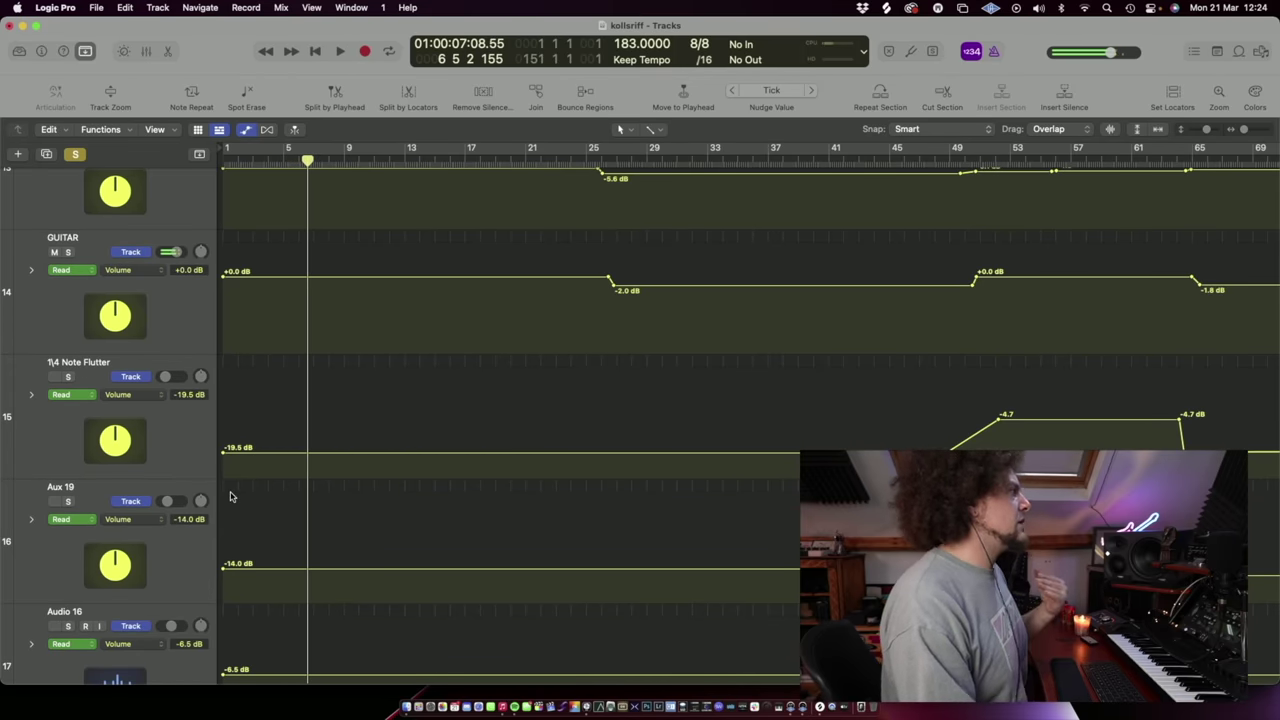
Step: Play the soloed tracks from the beginning of the song, comparing them without and with Audio 13 in solo
scroll(230, 497, down, 12)
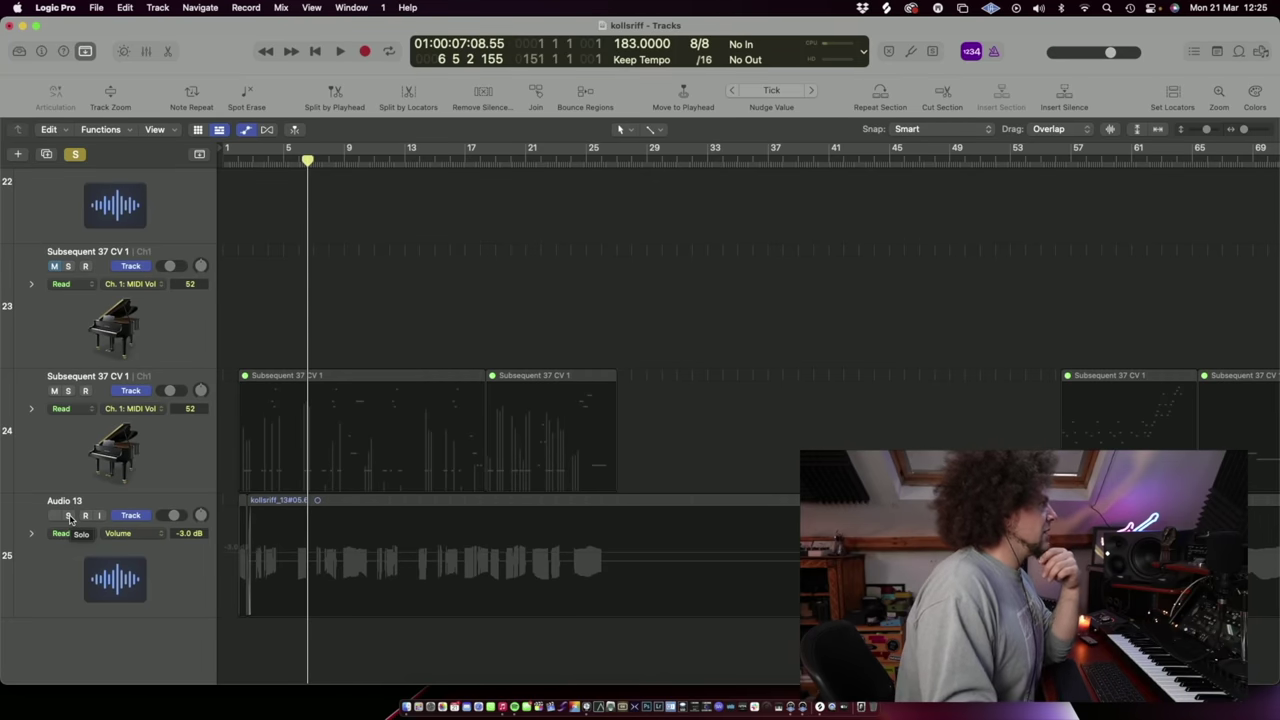
click(68, 516)
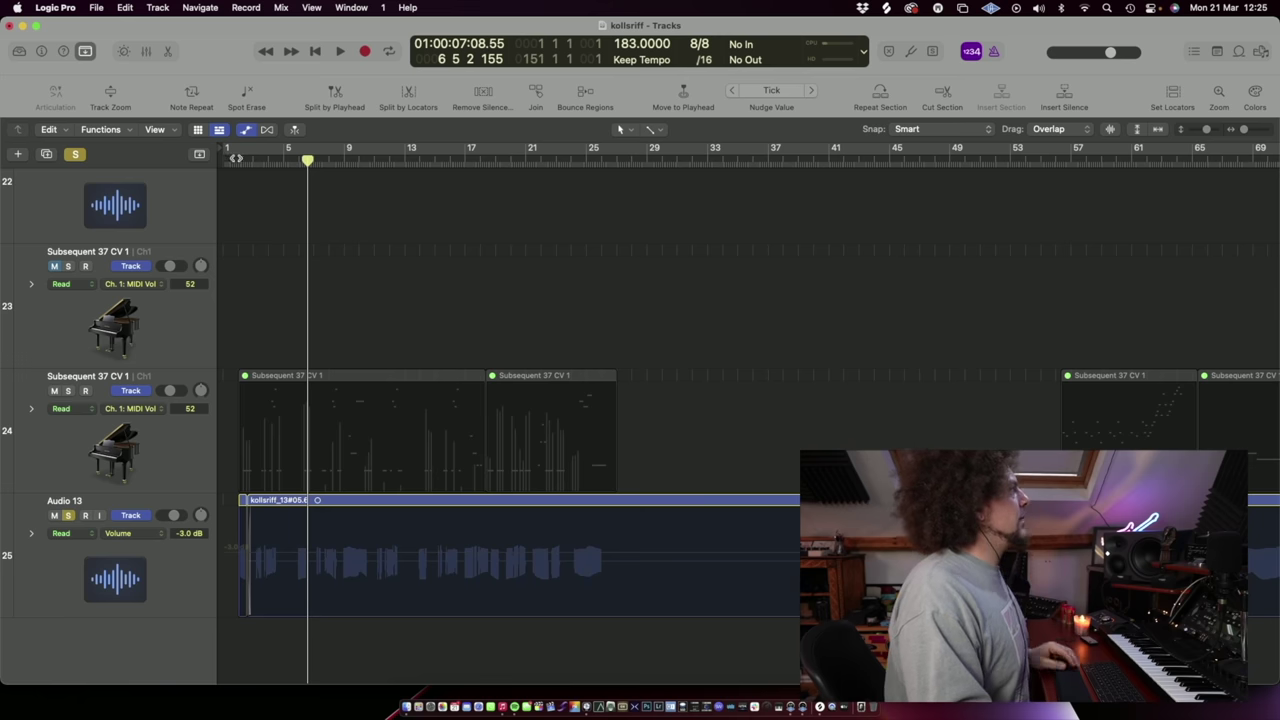
key(shift+Return)
click(68, 516)
key(space)
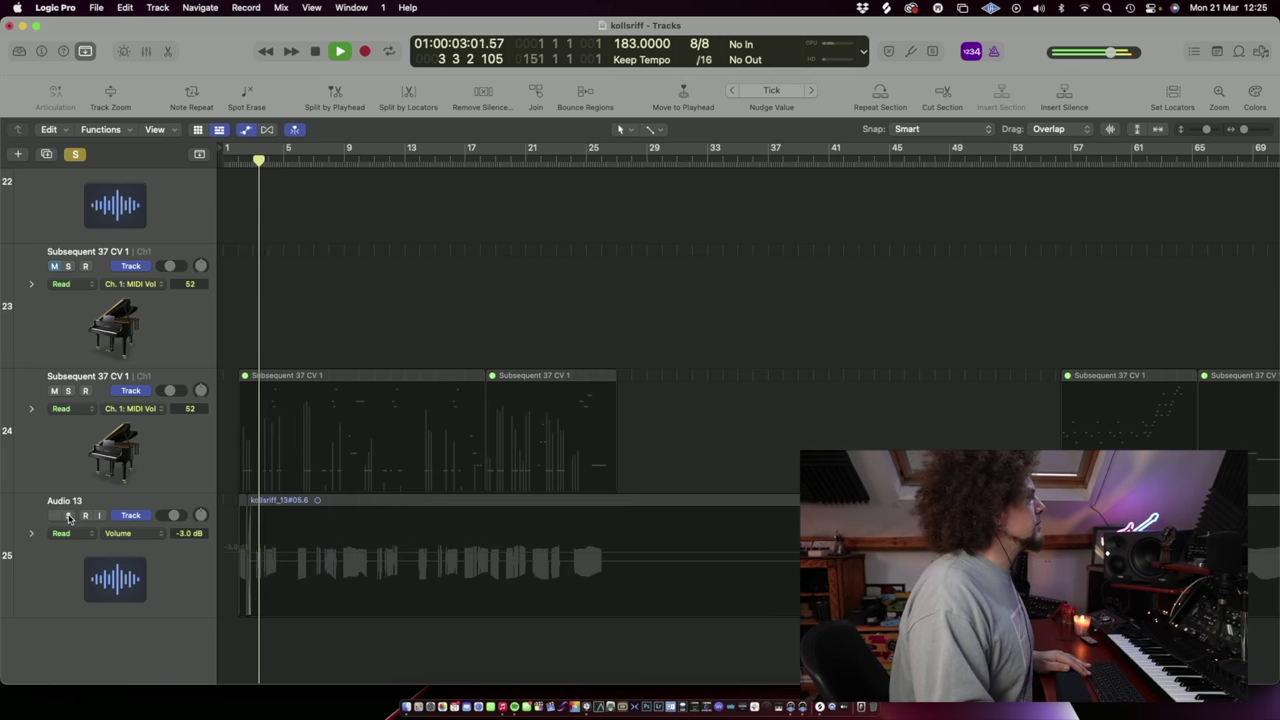
click(68, 516)
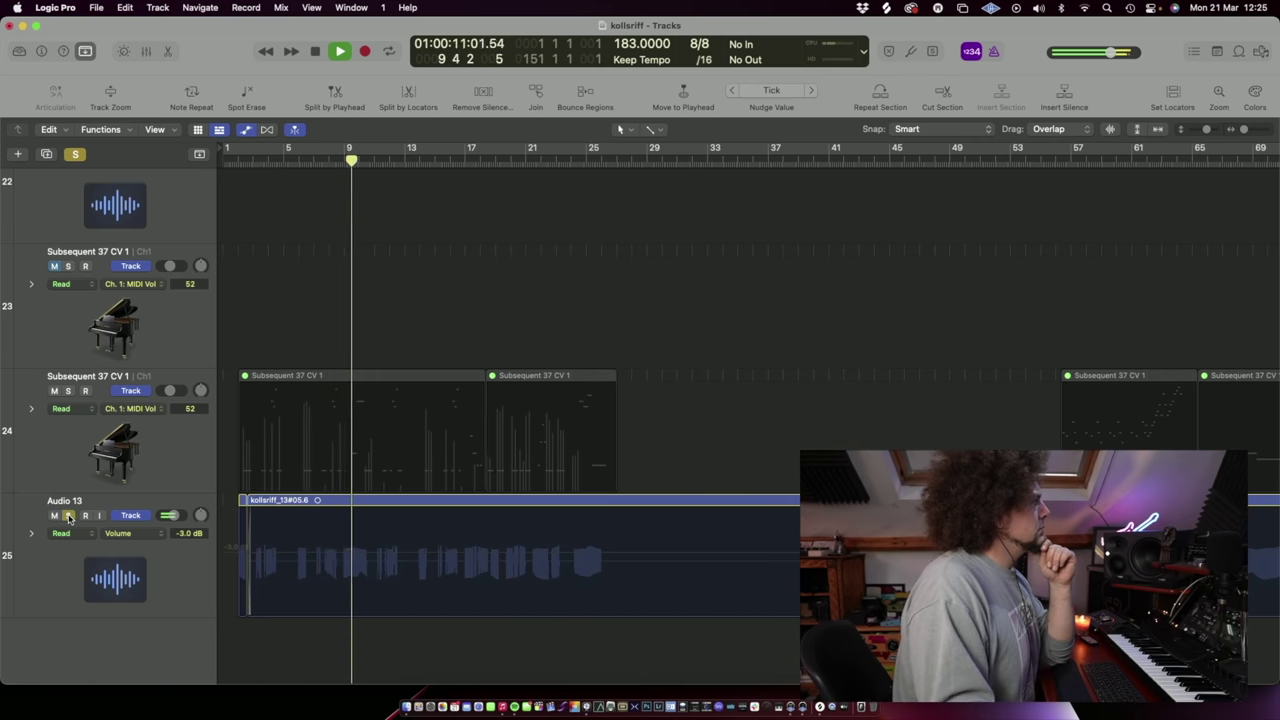
key(space)
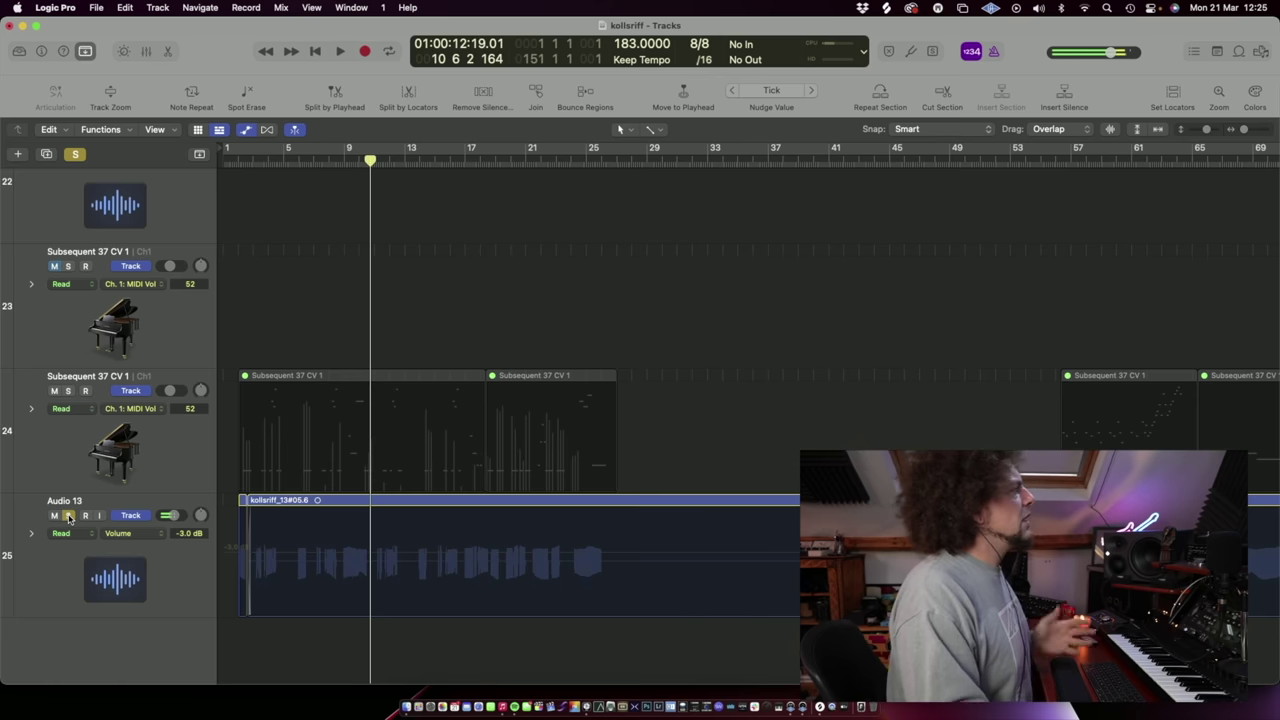
Step: Play the soloed tracks from bar 9 to about bar 14, switching the solo of Audio 13 to compare its contribution
scroll(66, 518, up, 10)
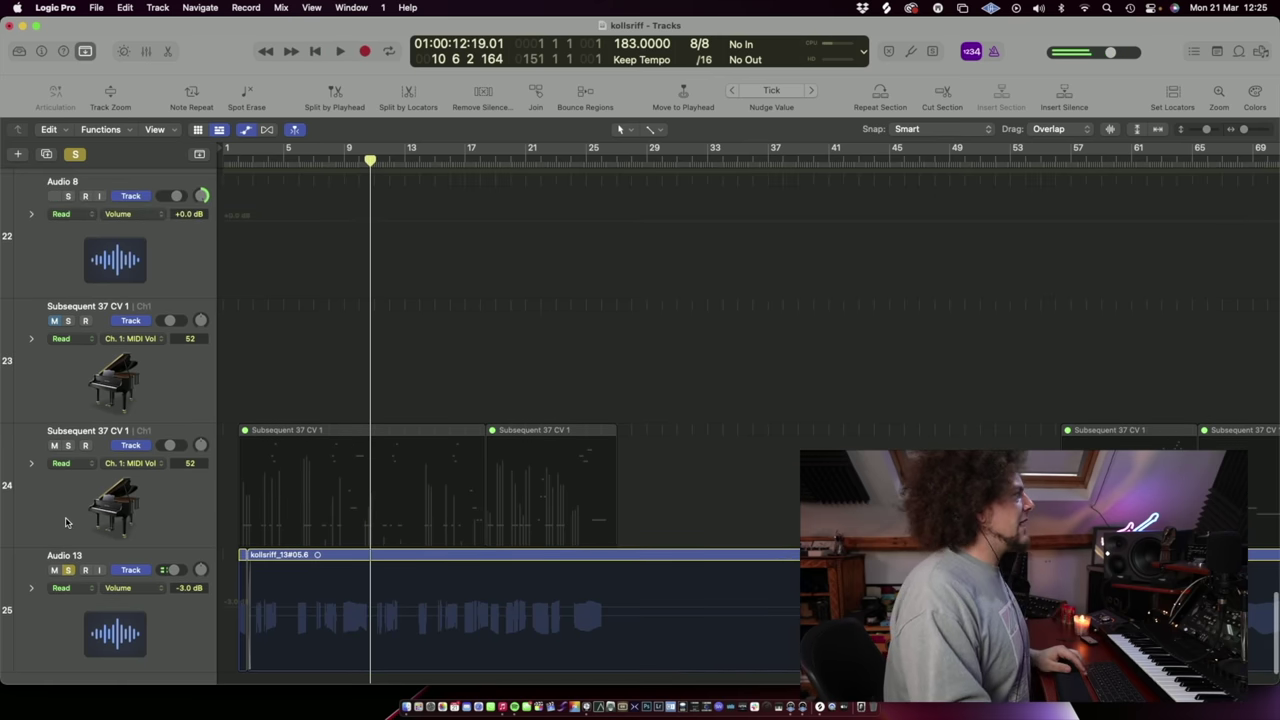
scroll(60, 420, up, 5)
scroll(66, 500, down, 15)
key(space)
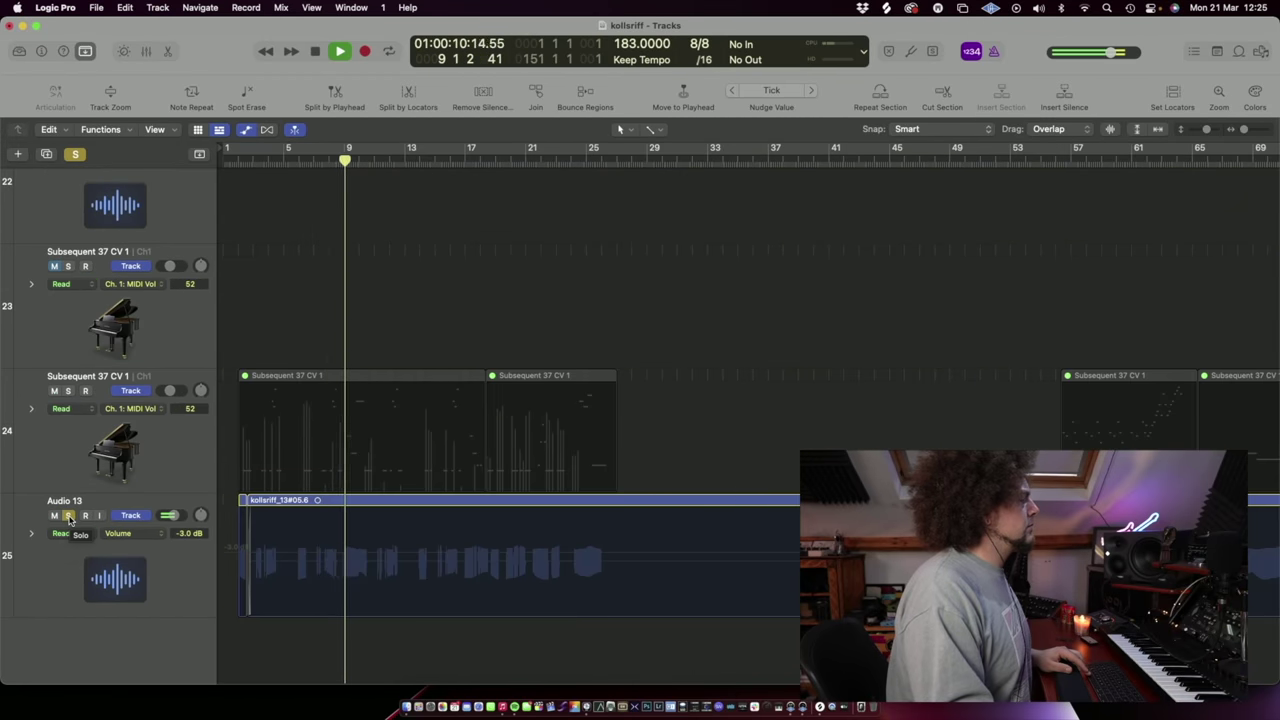
click(68, 516)
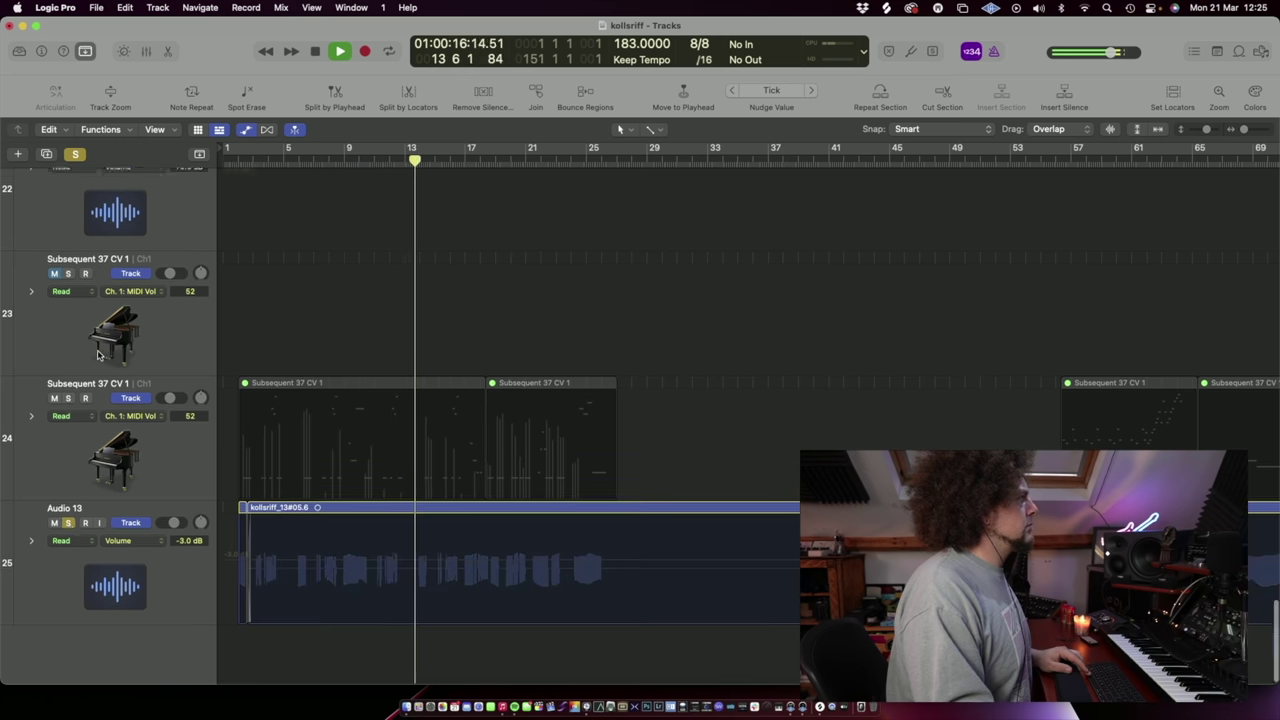
scroll(196, 474, up, 15)
key(space)
scroll(196, 474, down, 15)
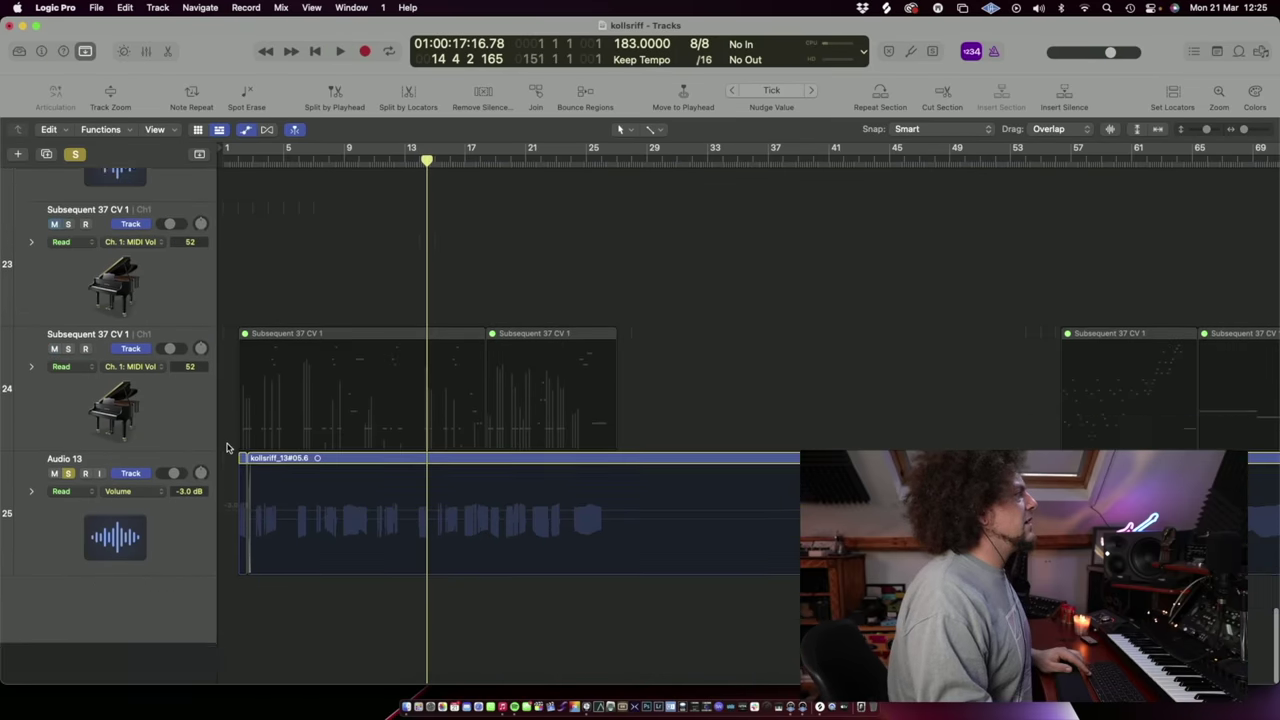
Step: Play the soloed tracks from bar 2, select the Audio 13 track and view its channel strip in the mixer
click(240, 163)
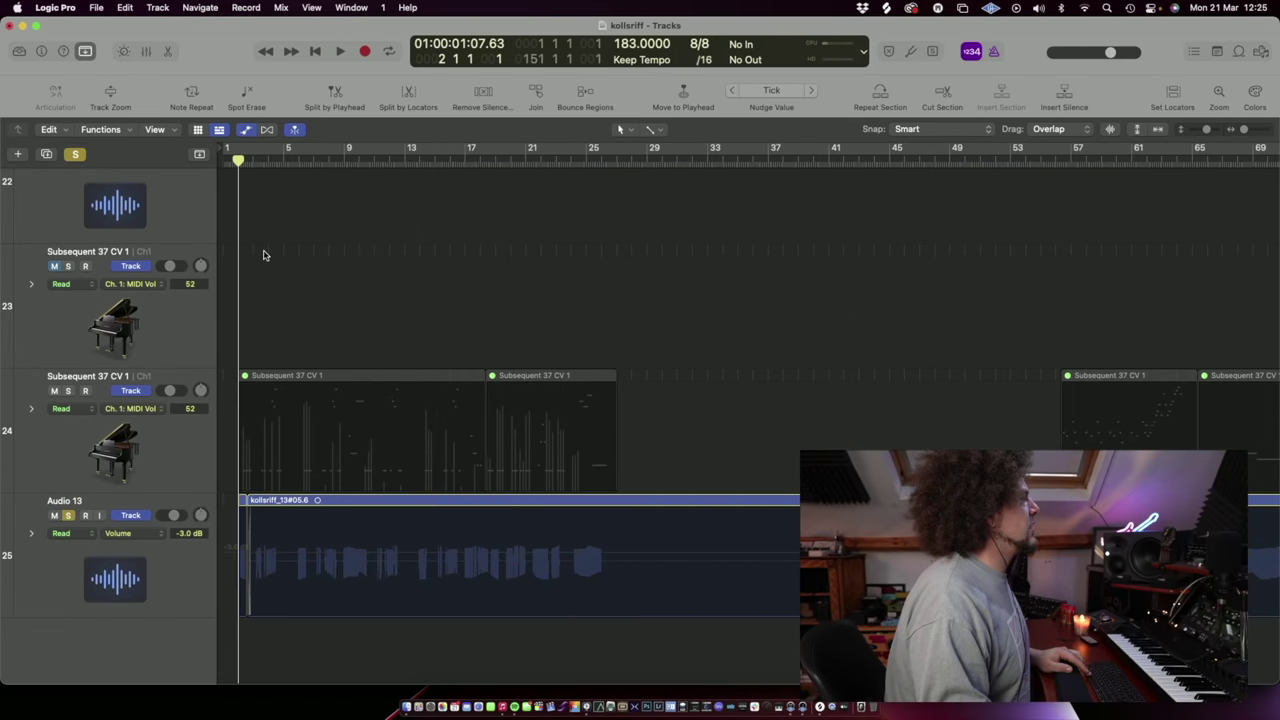
key(space)
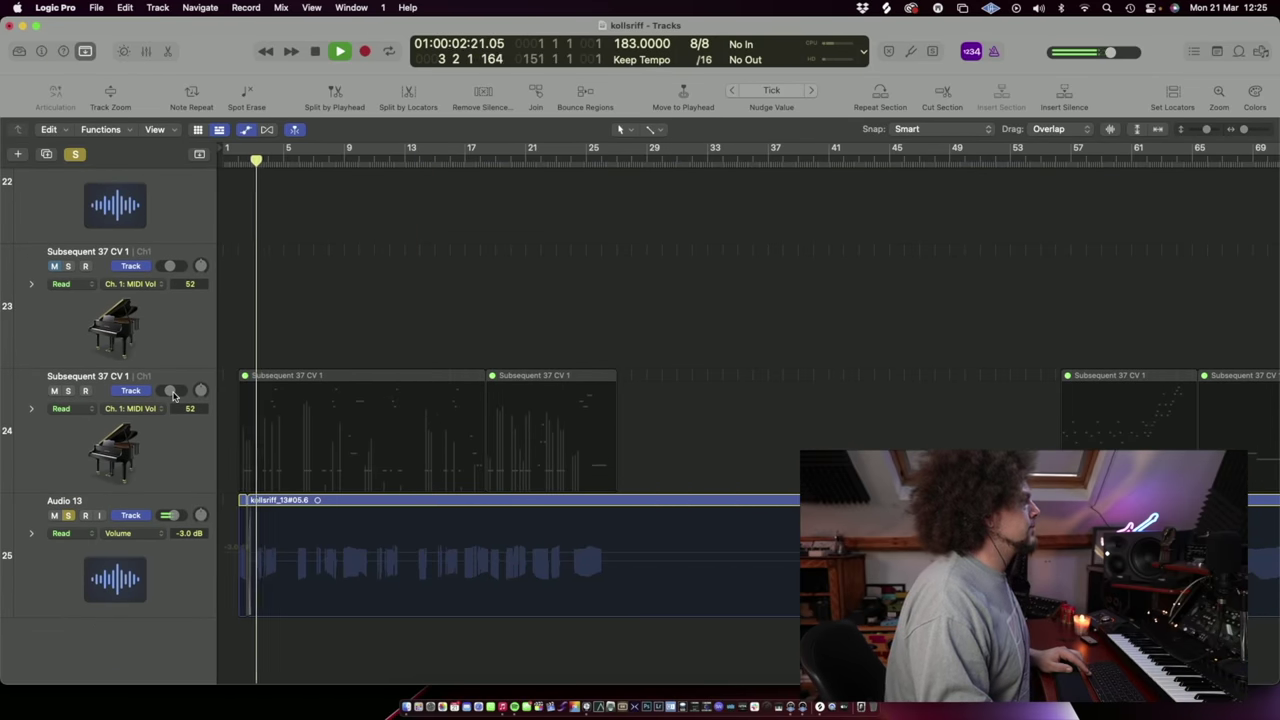
click(172, 575)
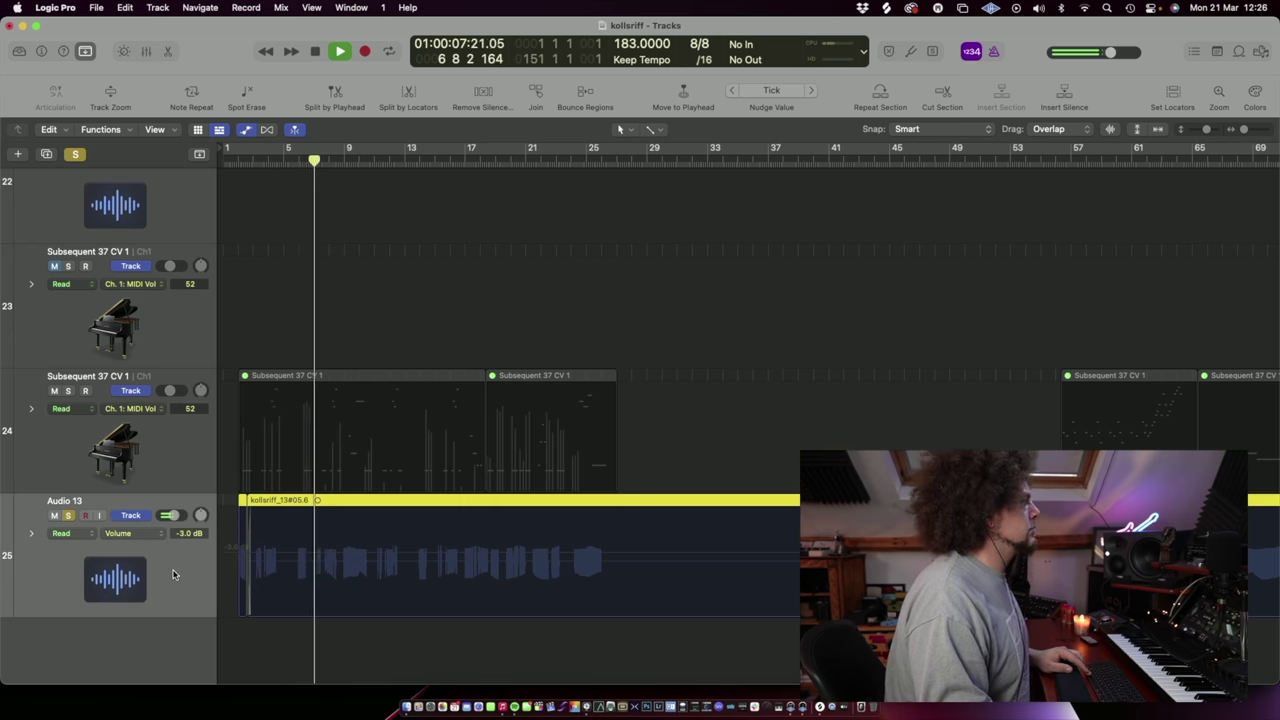
click(150, 51)
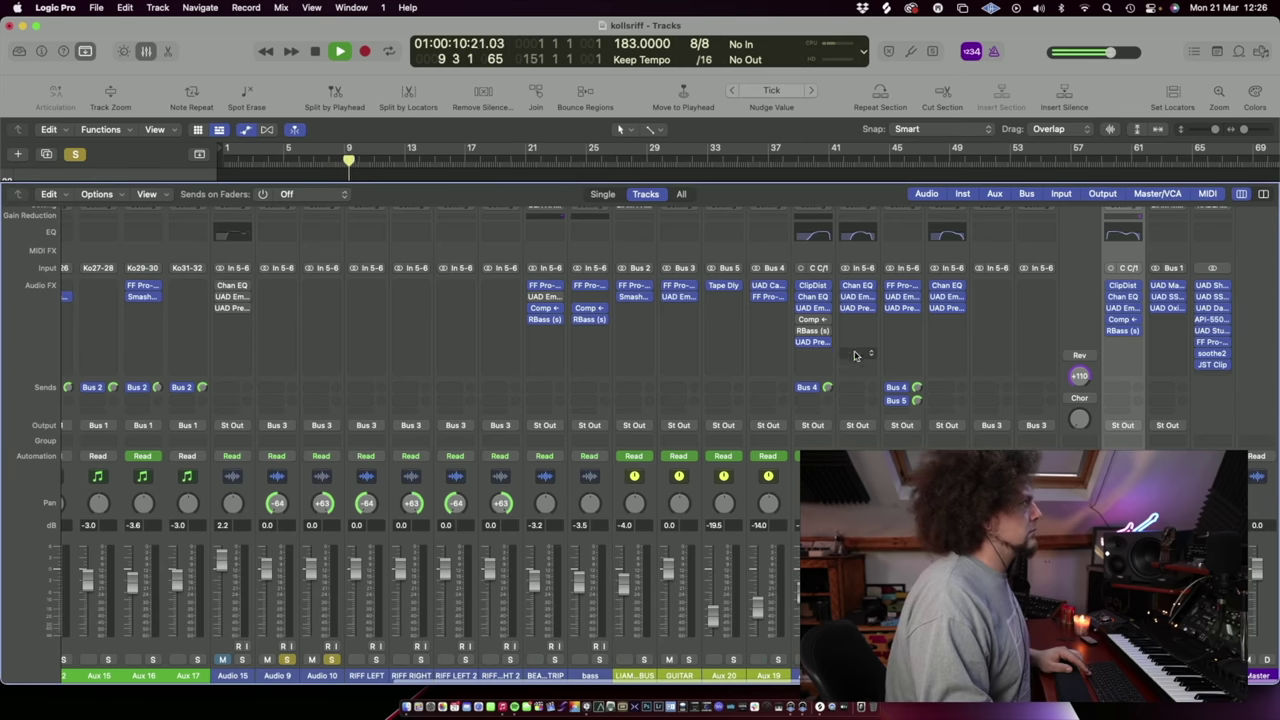
key(x)
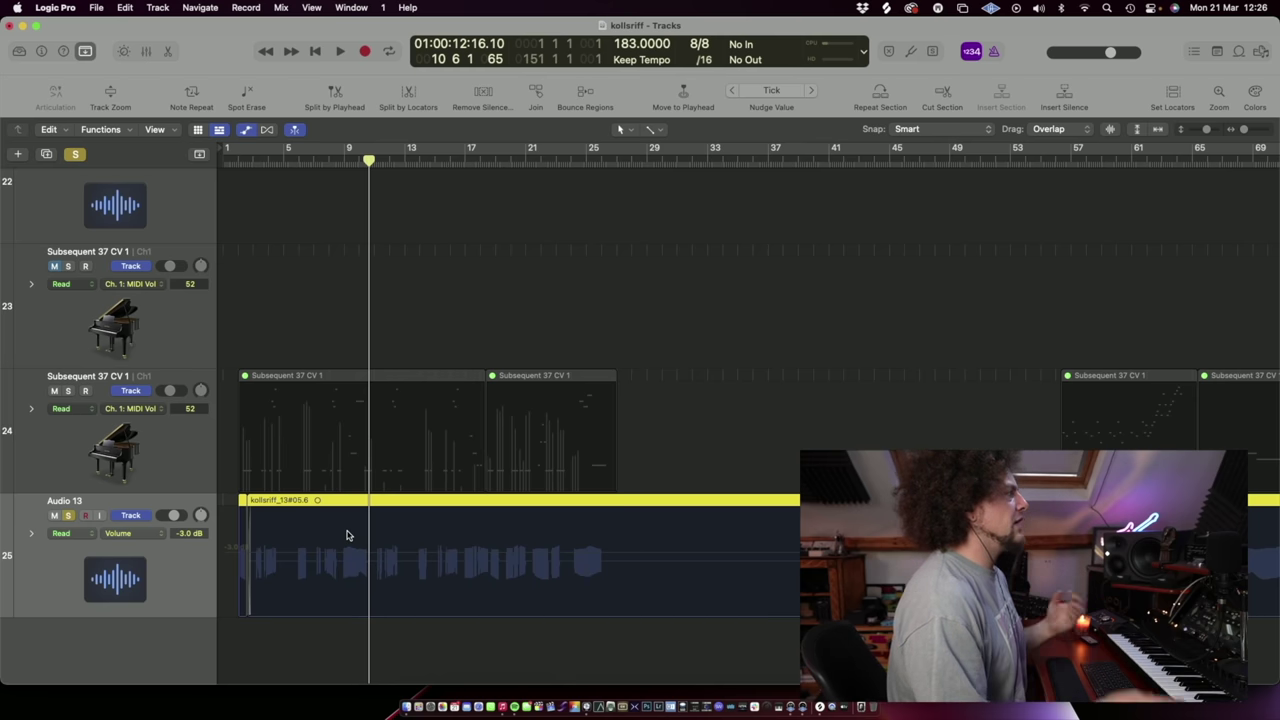
Step: Open Audio 13's Channel EQ and play from bar 9, comparing the sound with the EQ bypassed and enabled
click(345, 158)
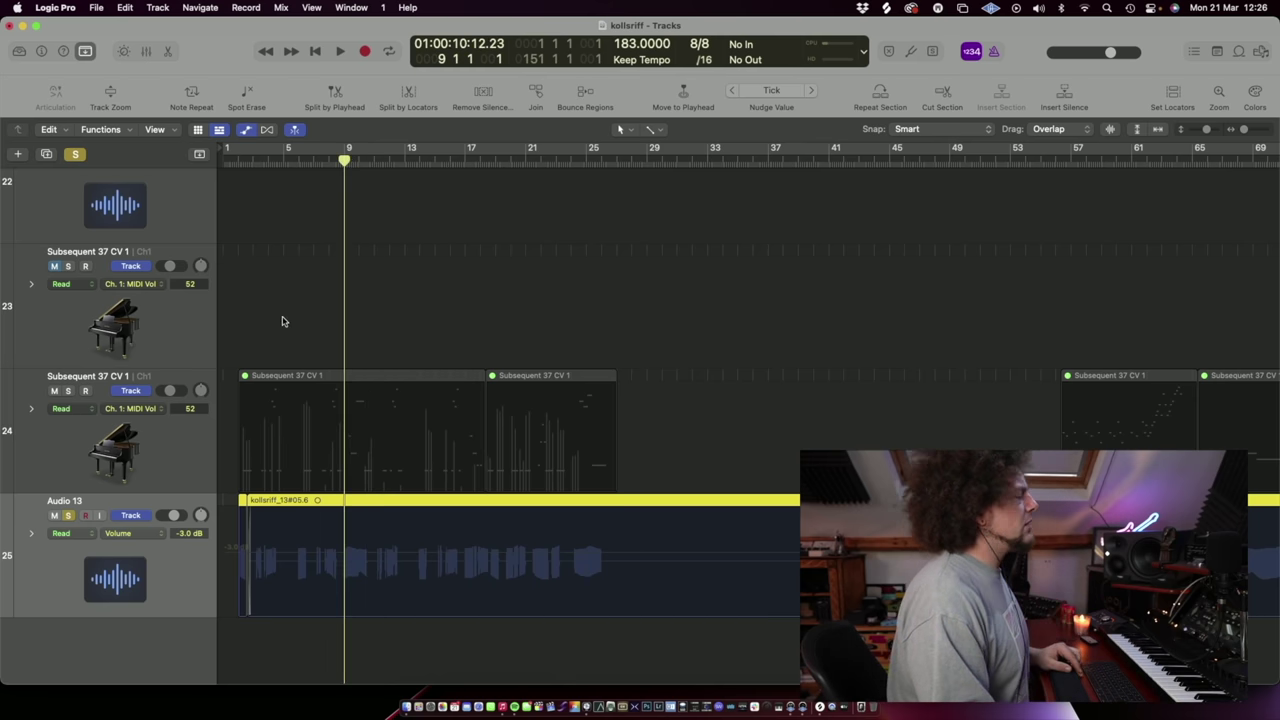
key(x)
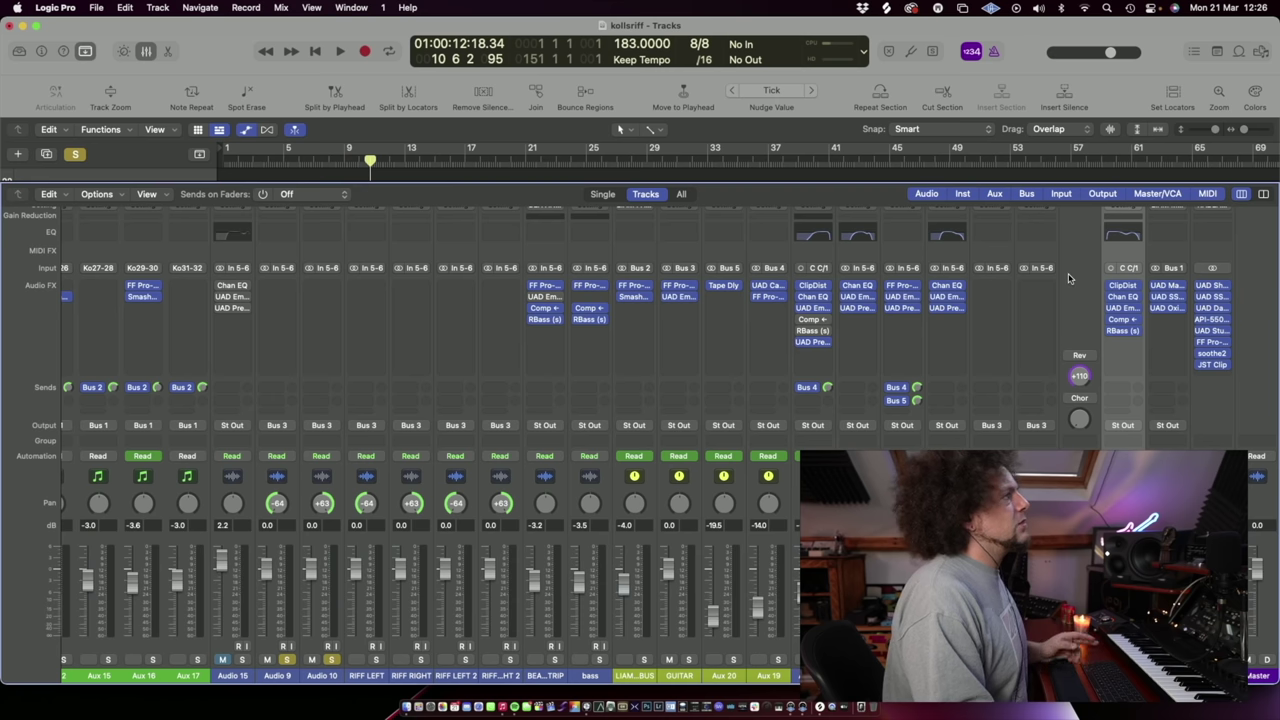
click(1123, 297)
key(space)
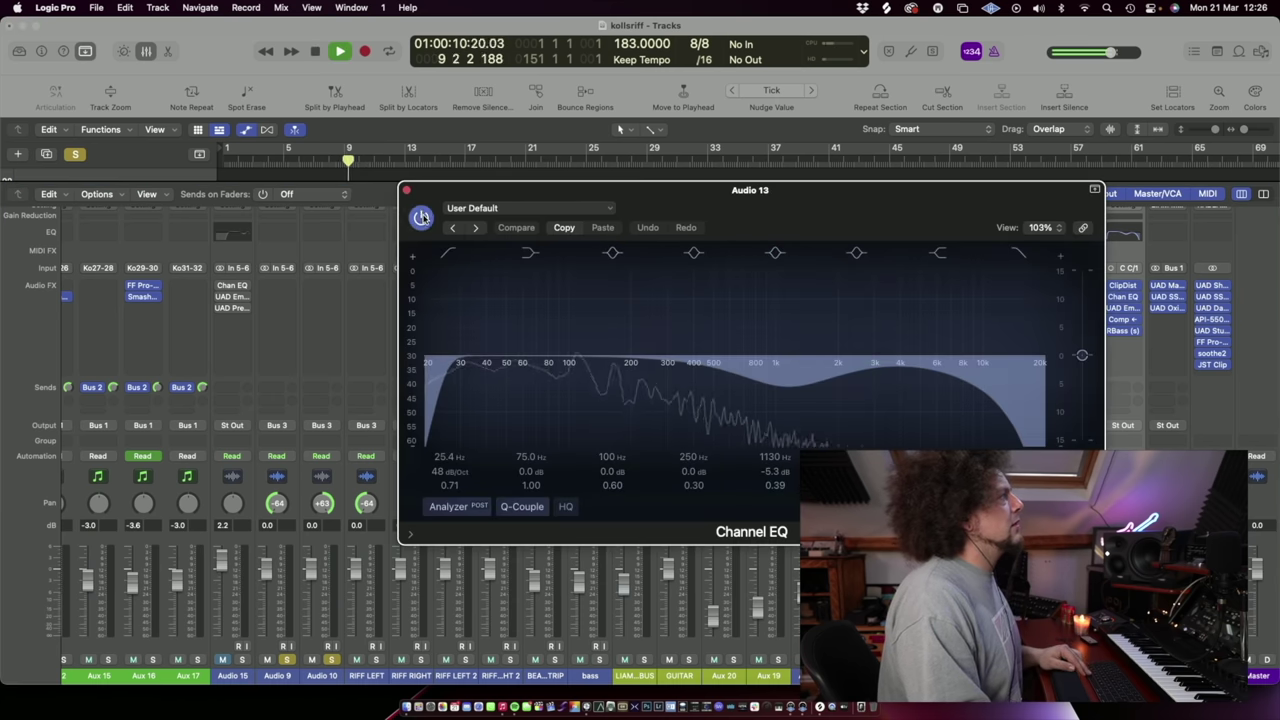
click(421, 217)
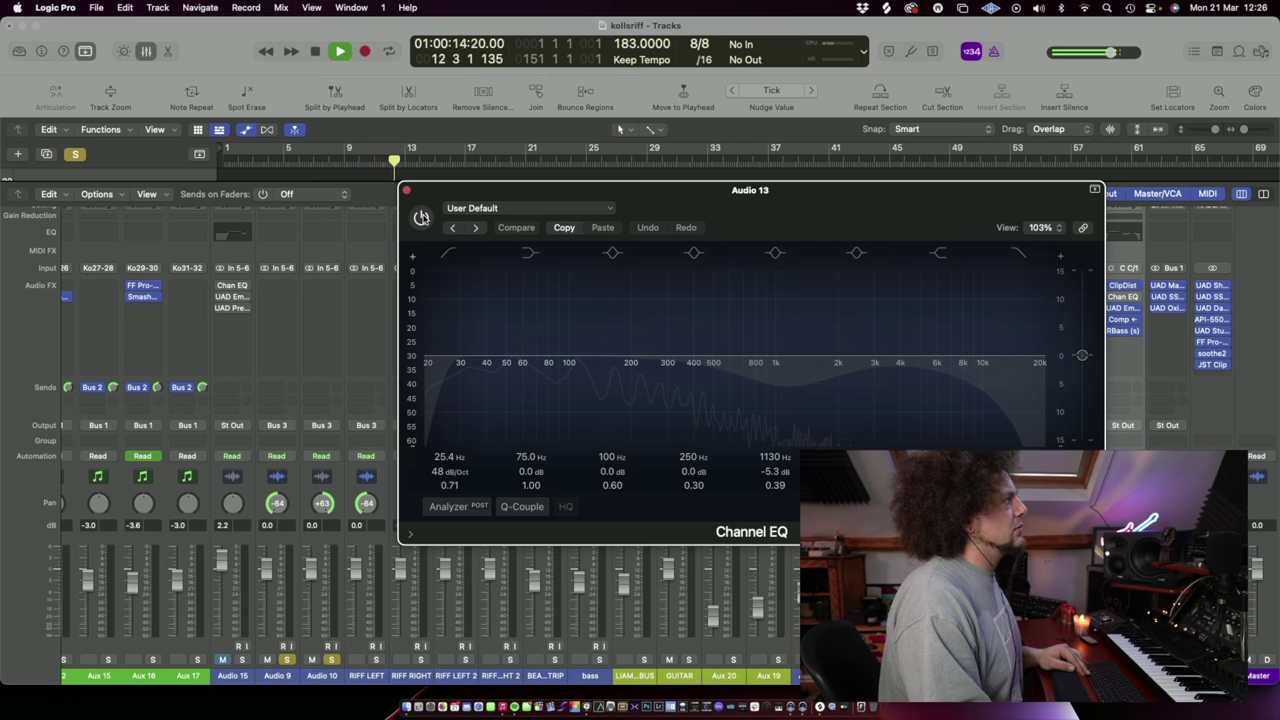
click(421, 217)
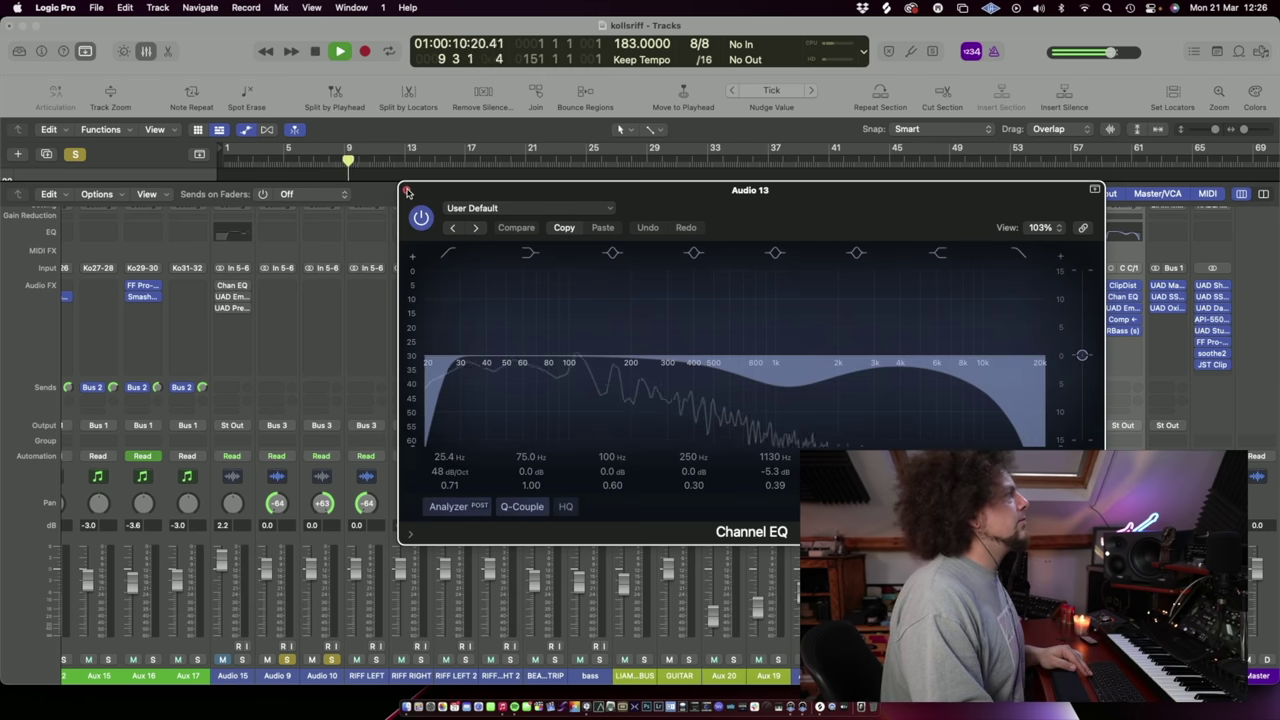
click(407, 190)
key(space)
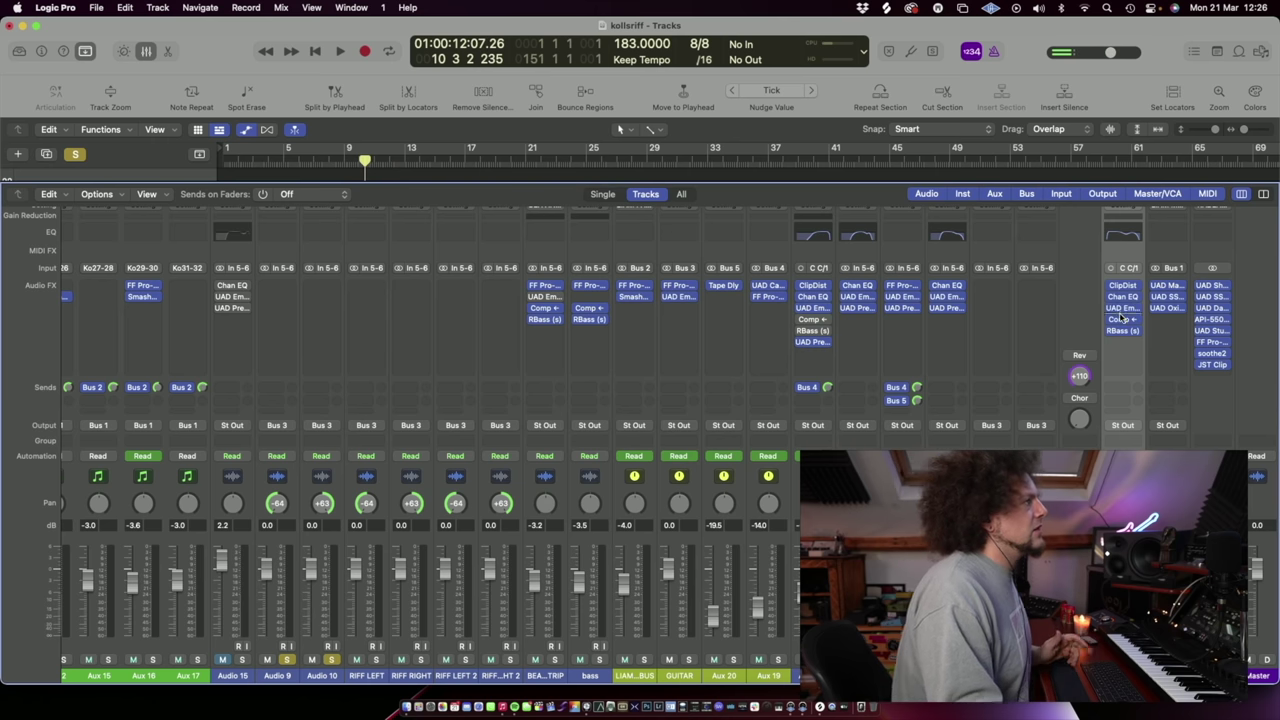
Step: Inspect the settings of the Distressor compressor and the RBass plug-in on Audio 13
click(1124, 318)
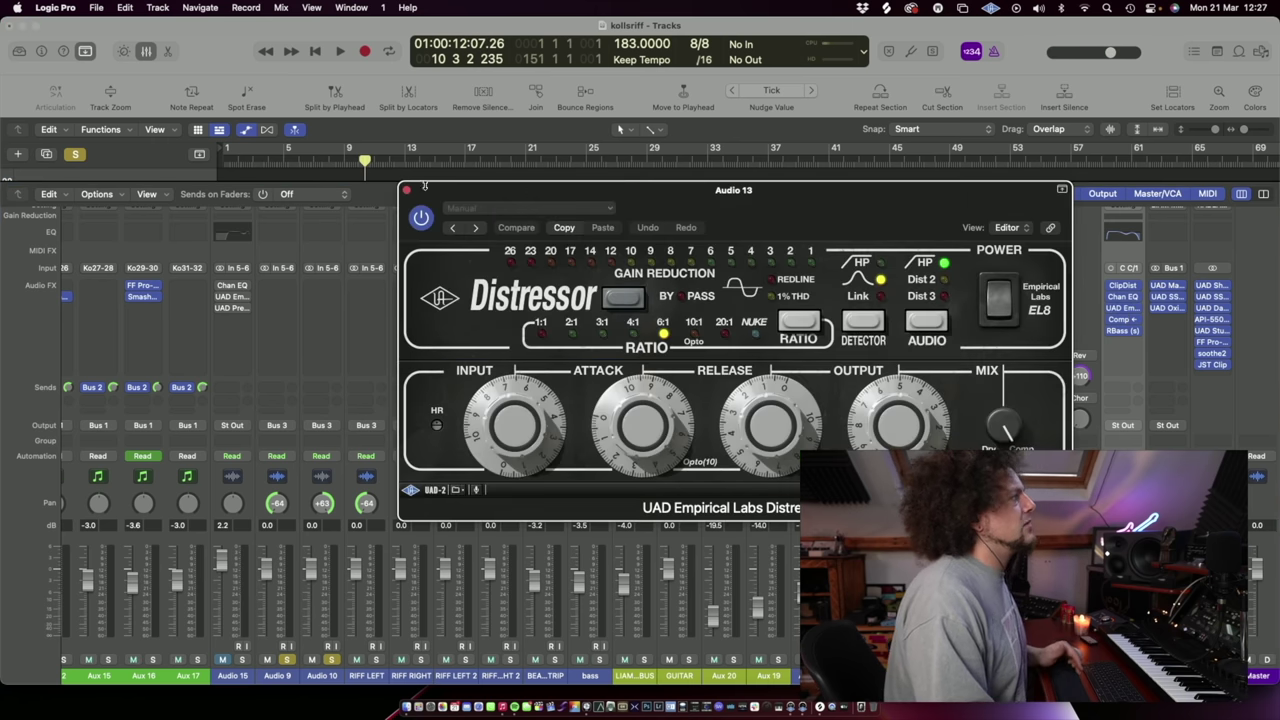
click(406, 190)
click(1123, 332)
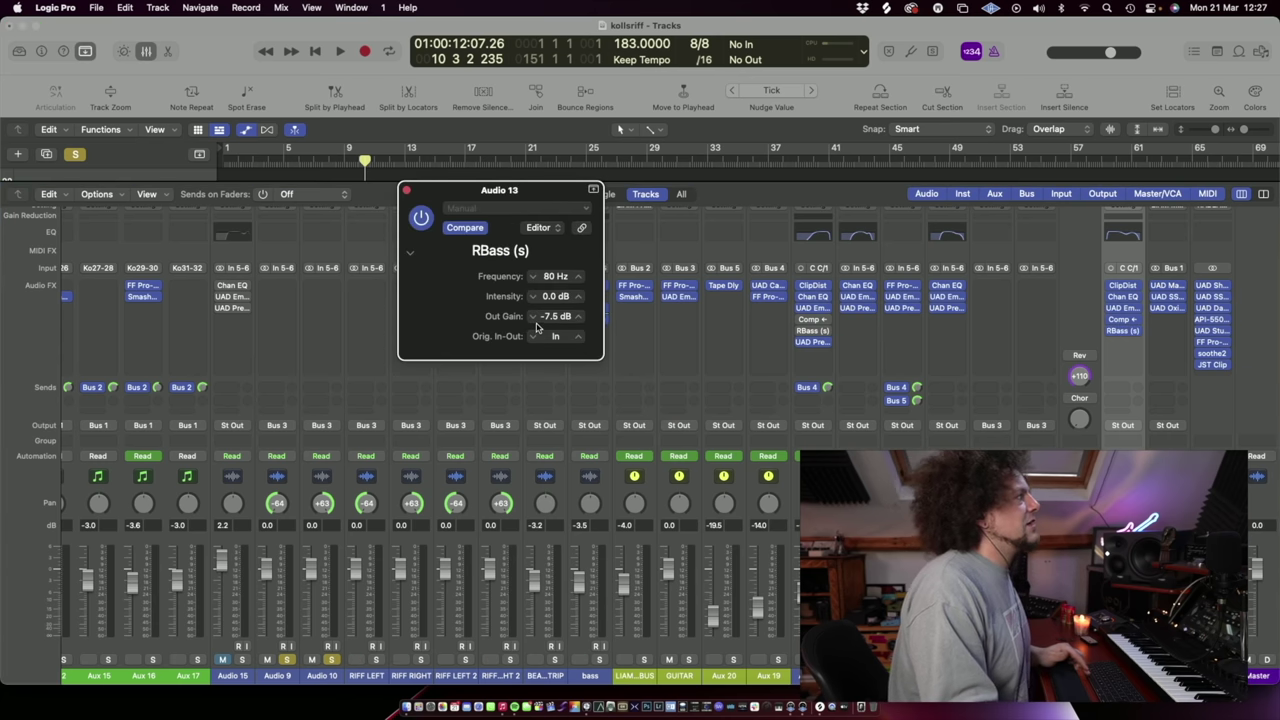
click(406, 190)
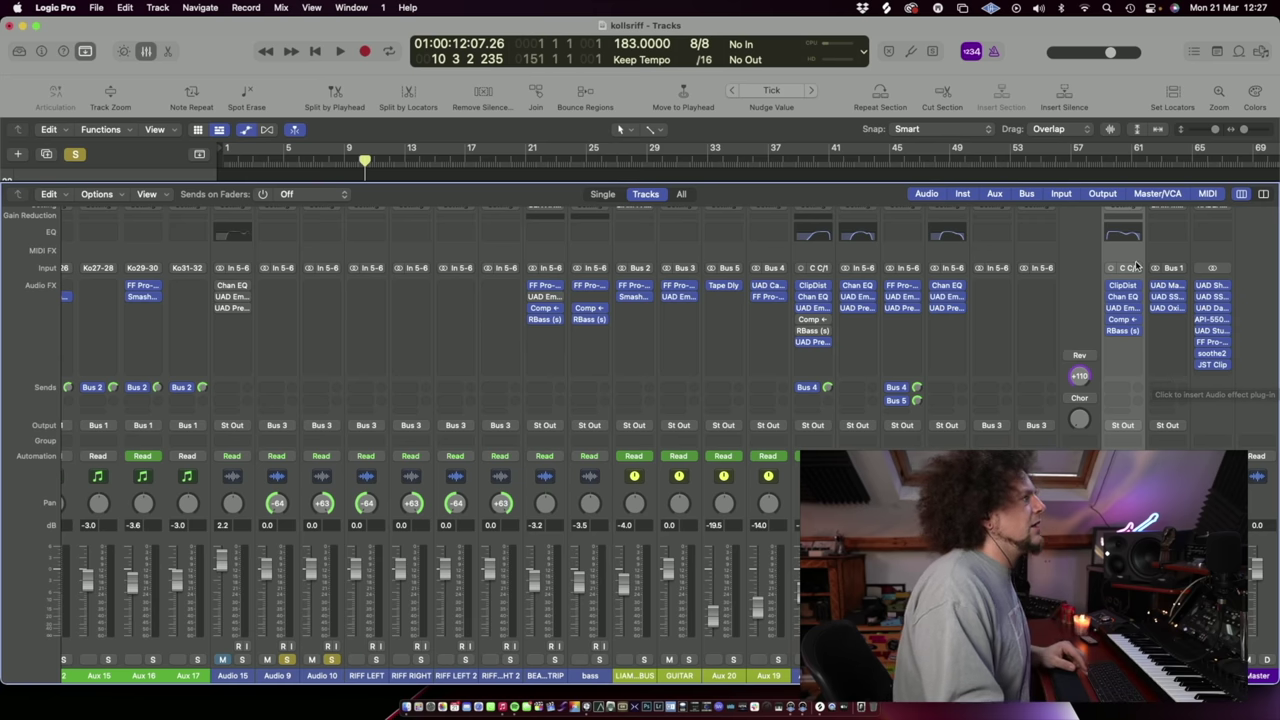
Step: Play the full mix without solos from the beginning to about bar 6, and restart it from the beginning
key(space)
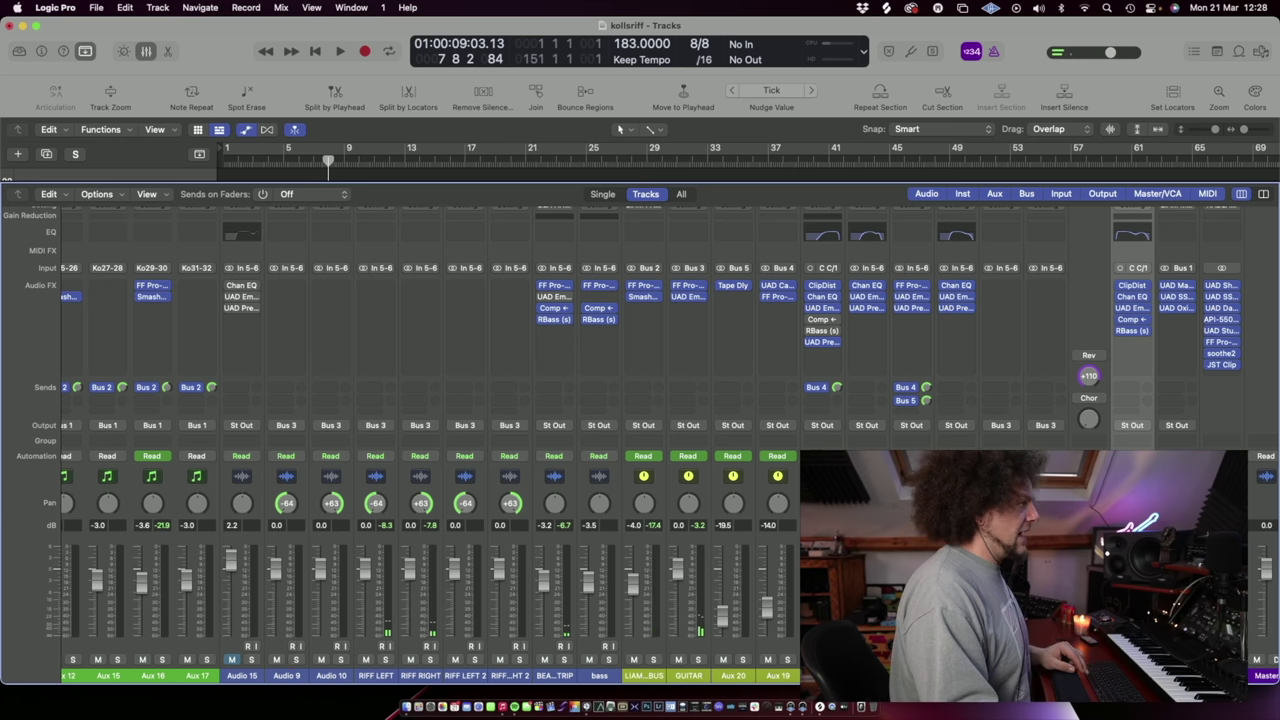
key(Return)
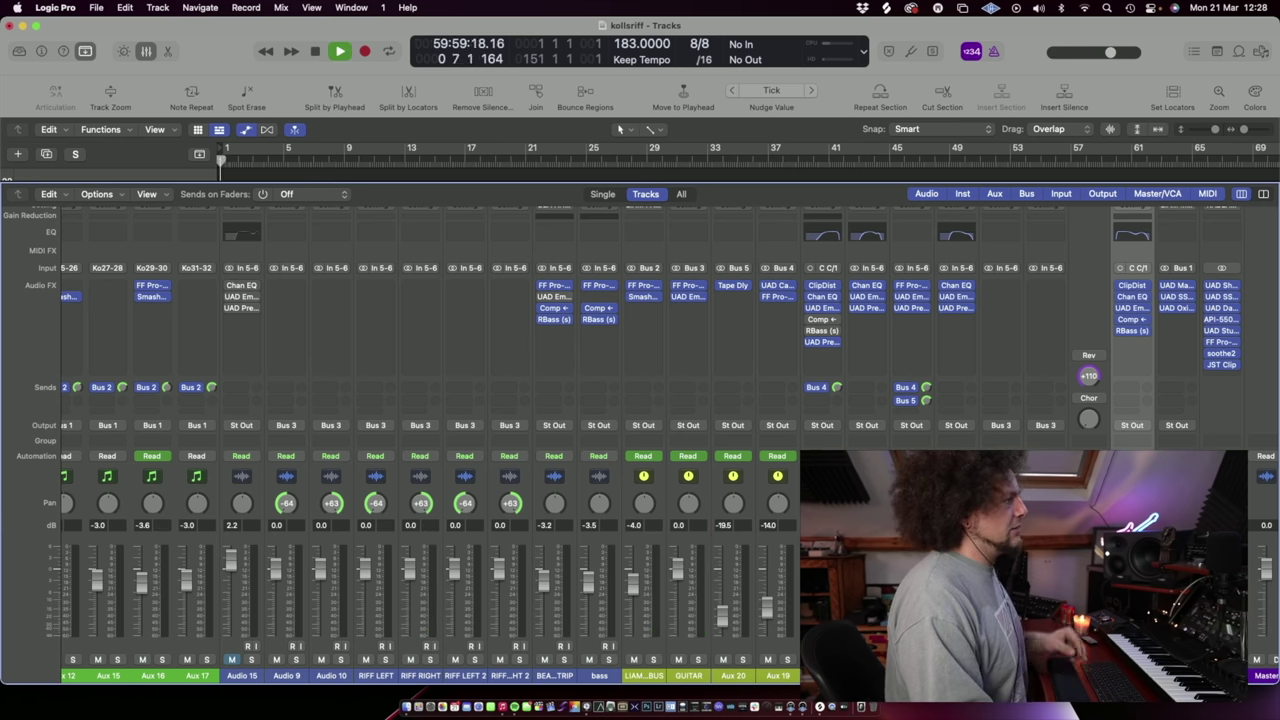
key(space)
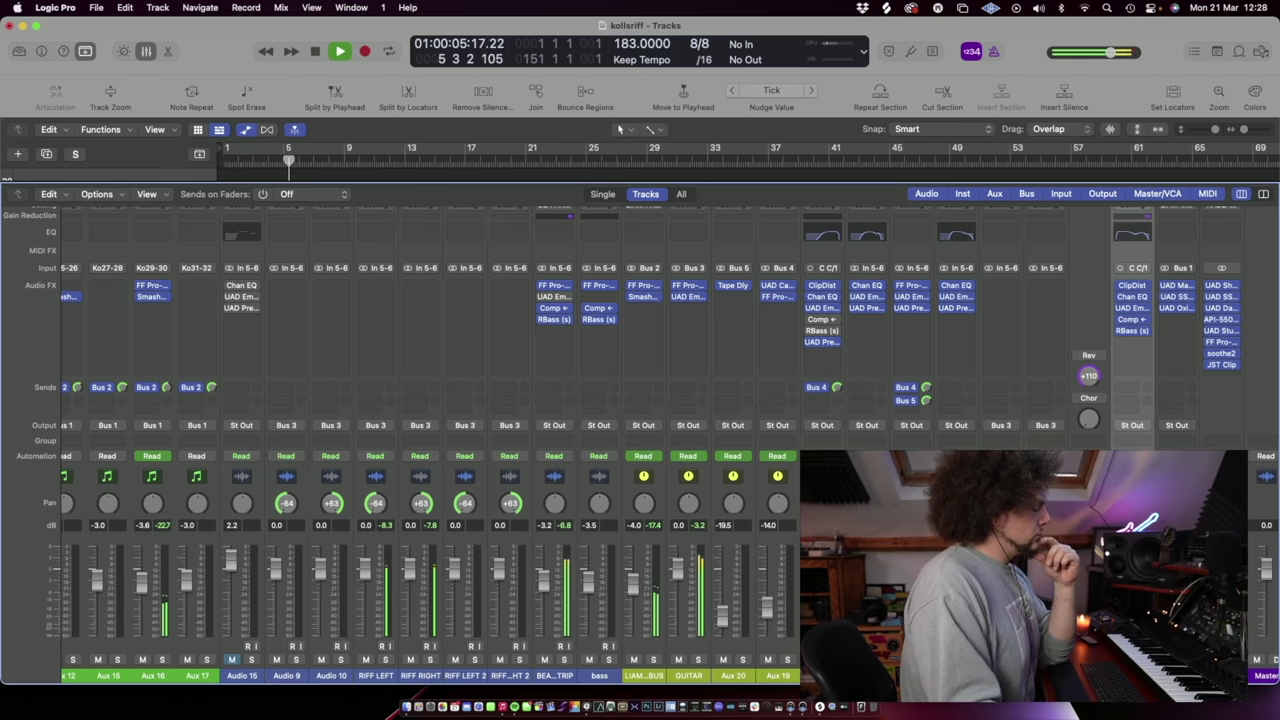
key(space)
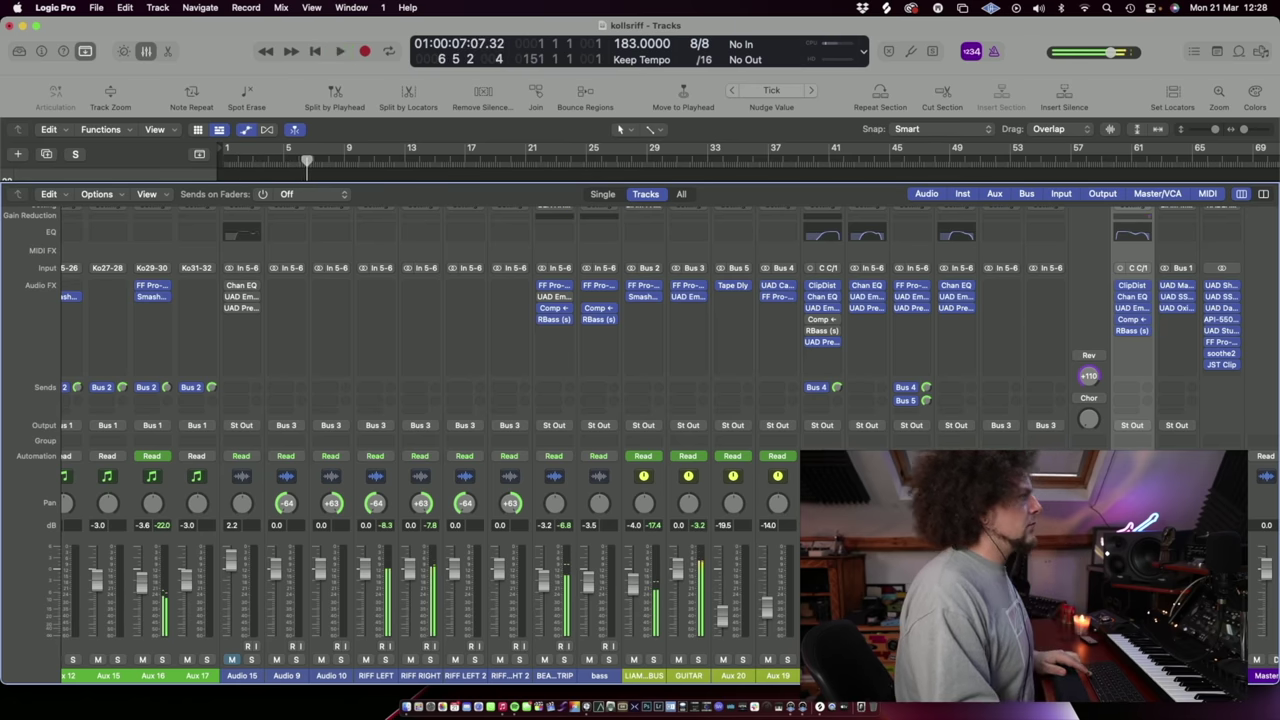
key(Return)
key(space)
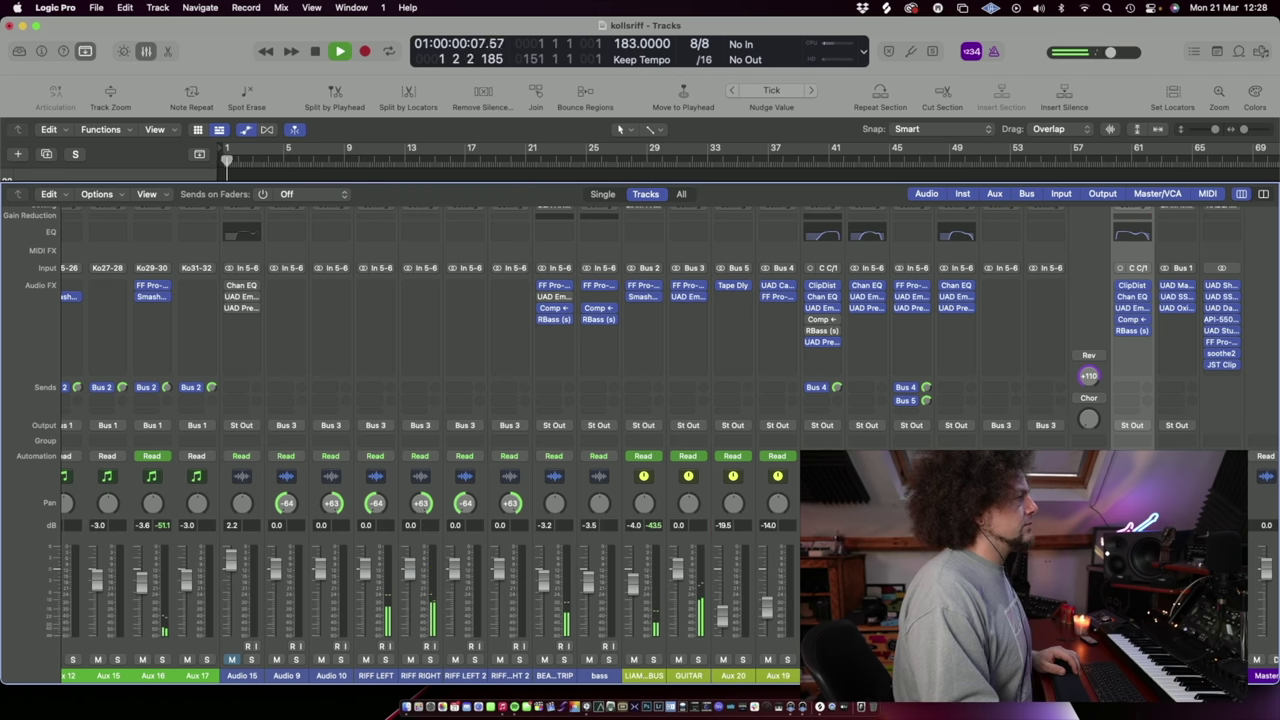